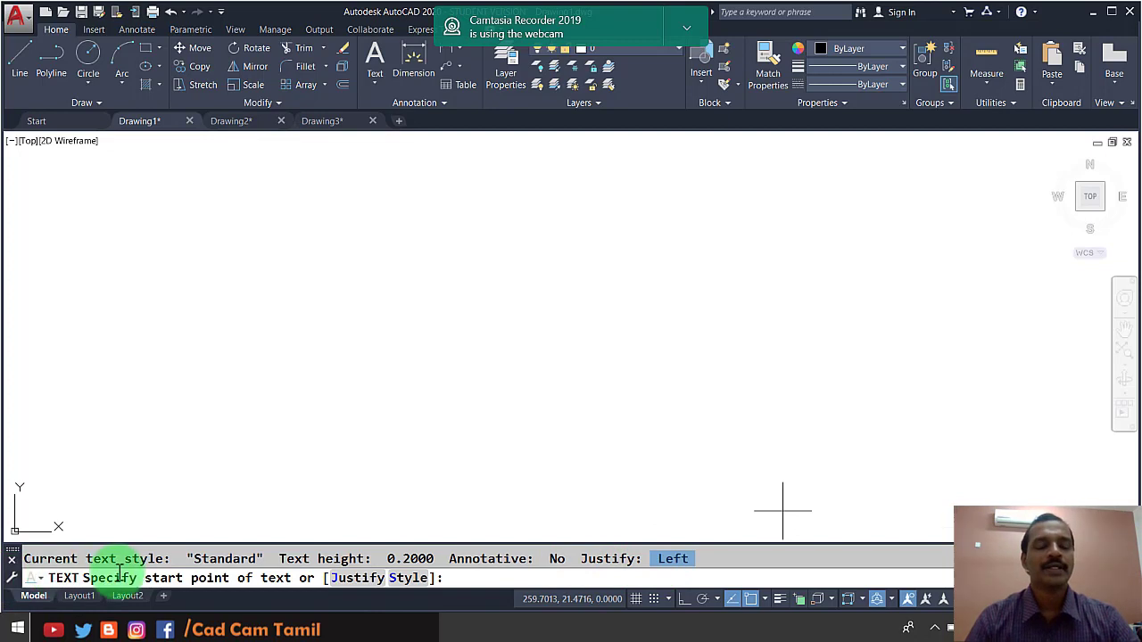
Step: Place single-line text in the left half of the empty drawing with height 3 and rotation 0, first line "aurtocad 2020"
click(250, 344)
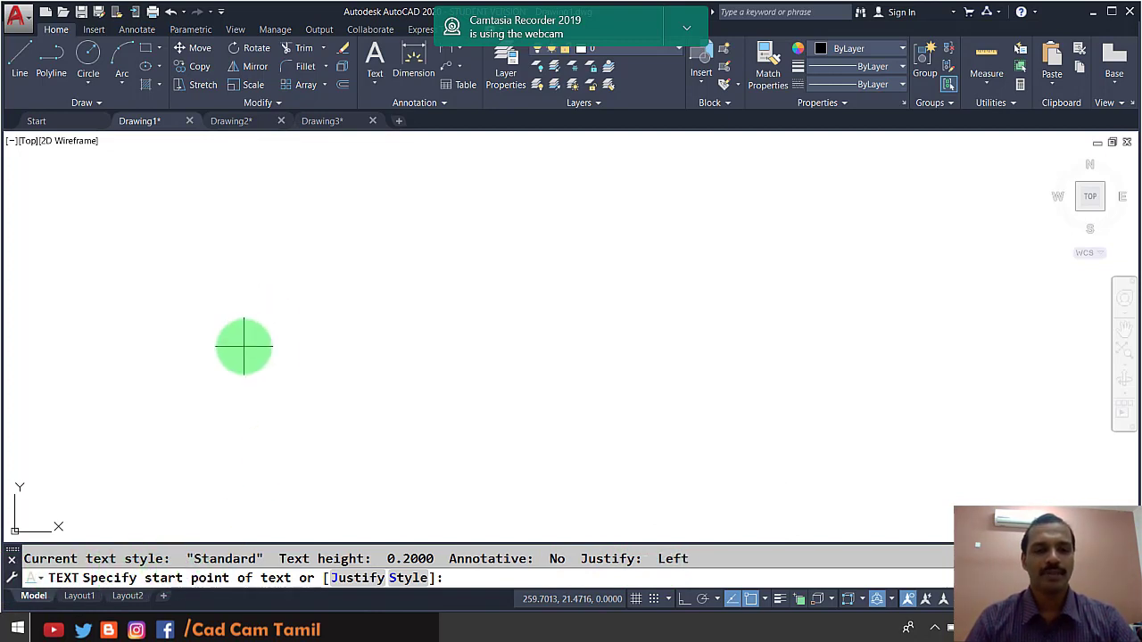
click(244, 344)
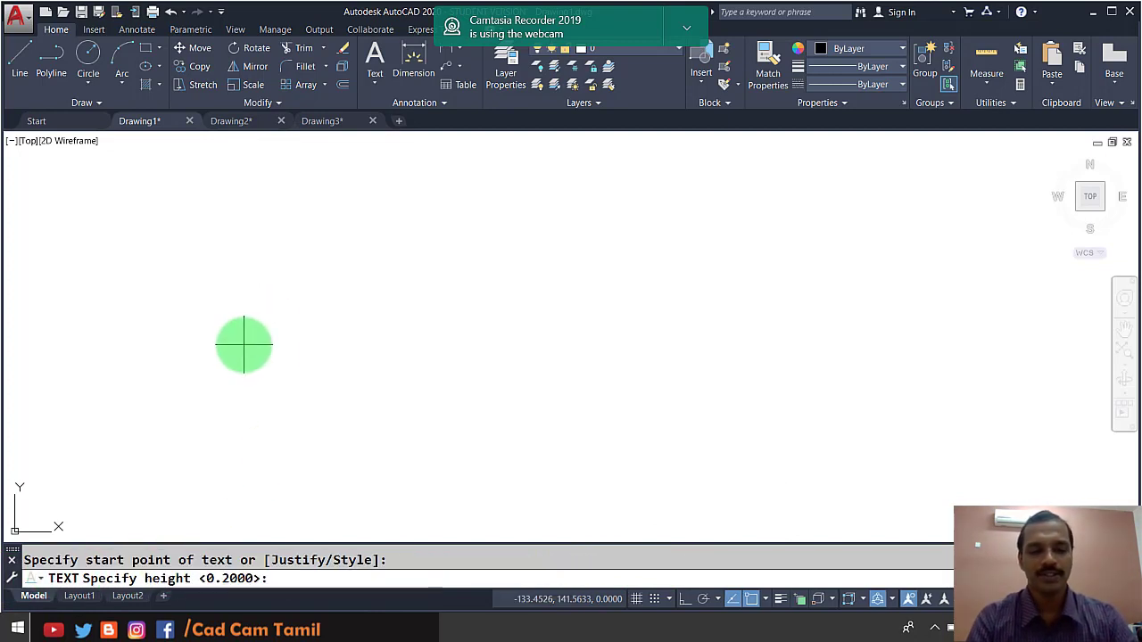
text(3)
key(Return)
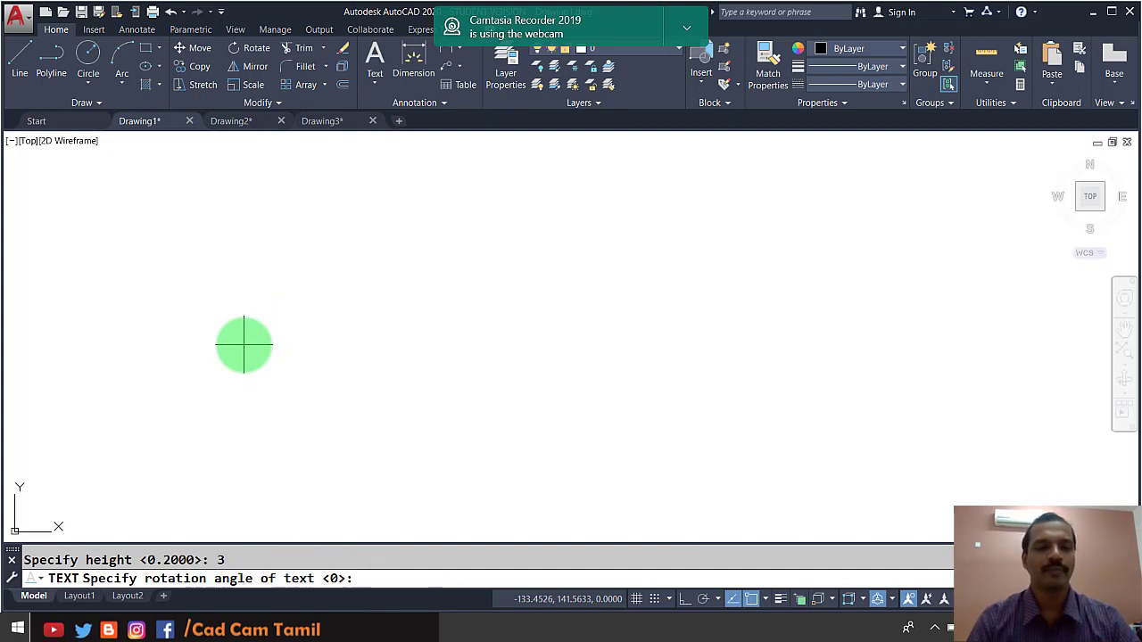
key(Return)
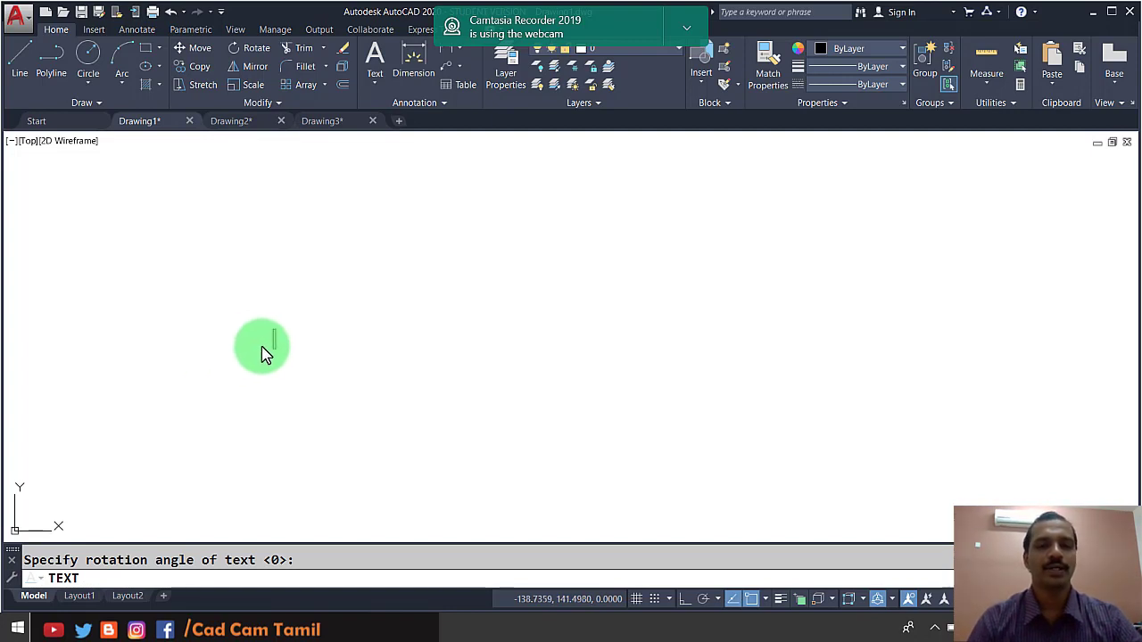
text(aur)
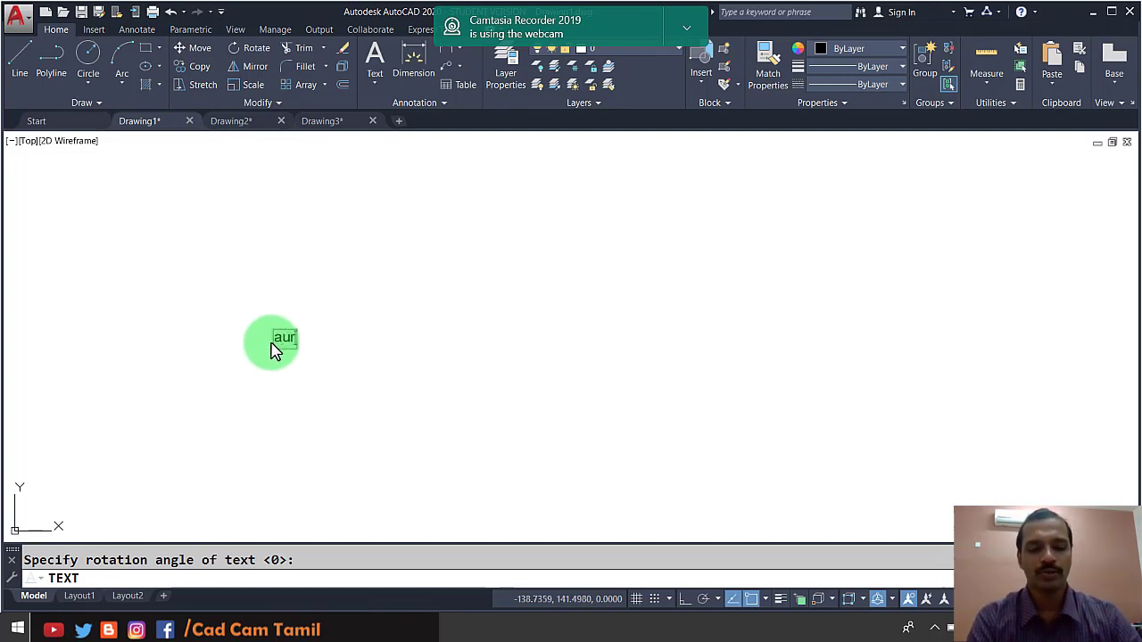
text(tocad)
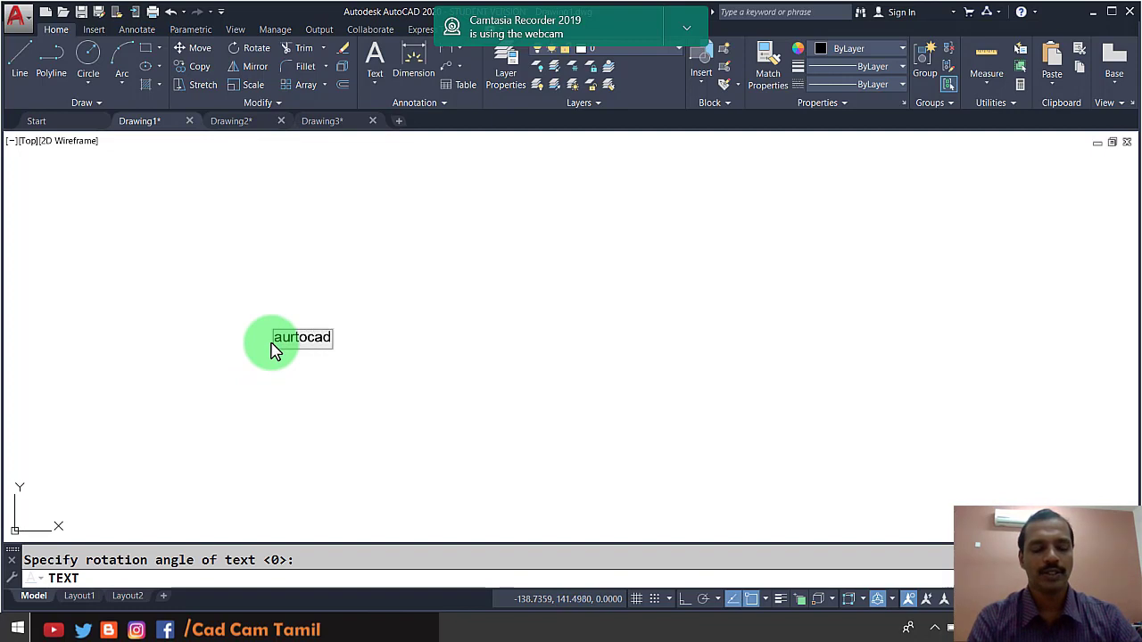
text( 2020)
key(Return)
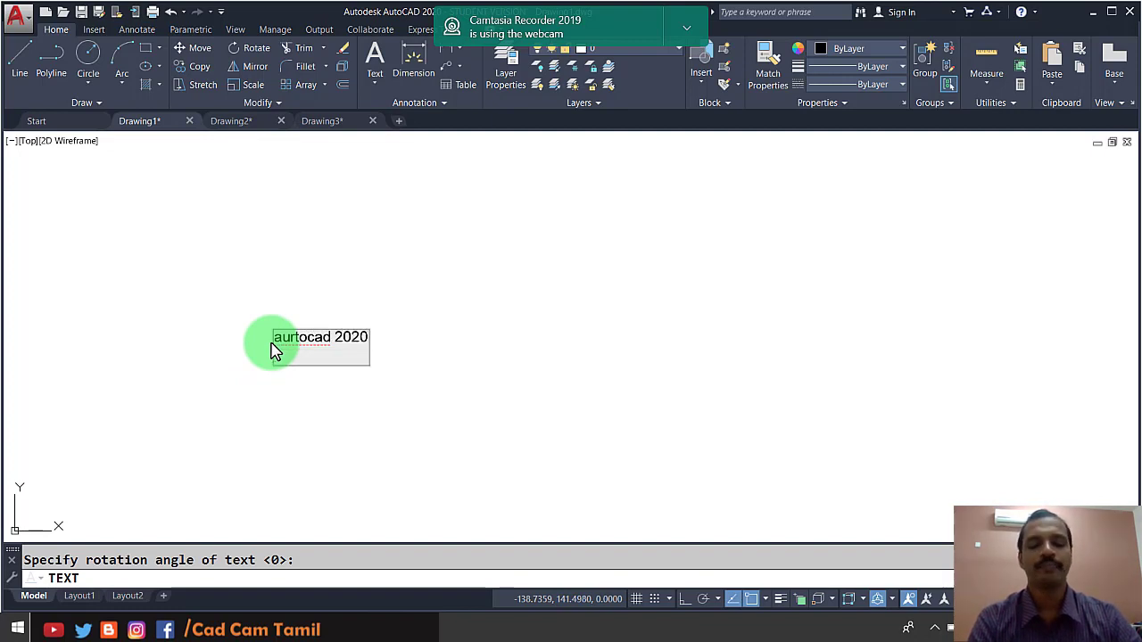
Step: Add "cad/cam tamil" as the second text line and finish the text
text(cad/cam tamil)
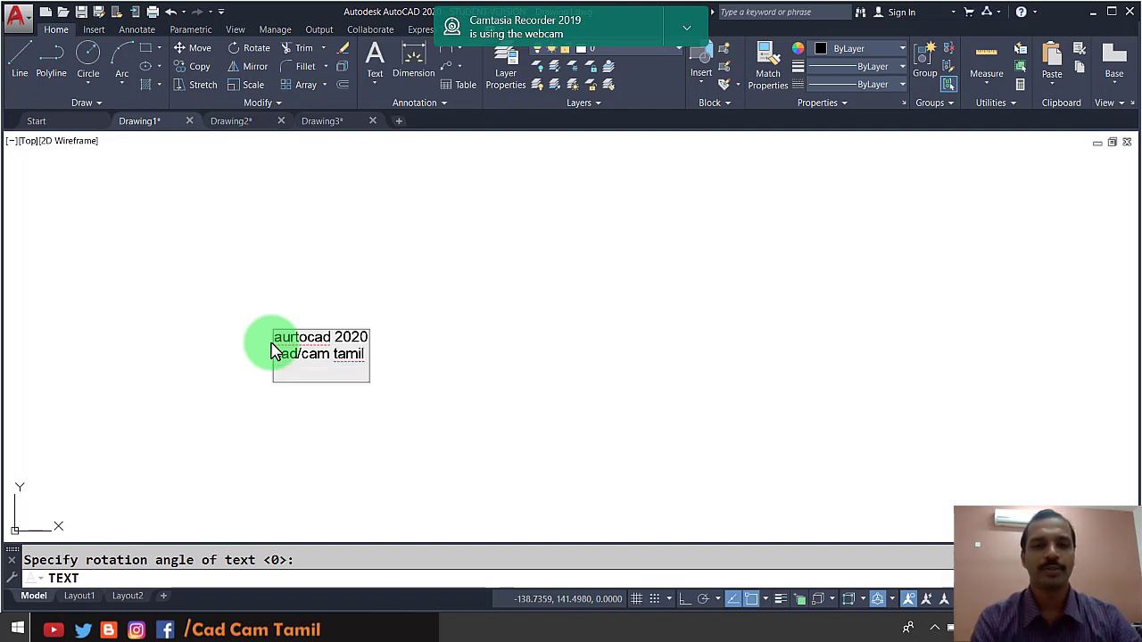
key(Return)
key(Return)
scroll(284, 359, up, 3)
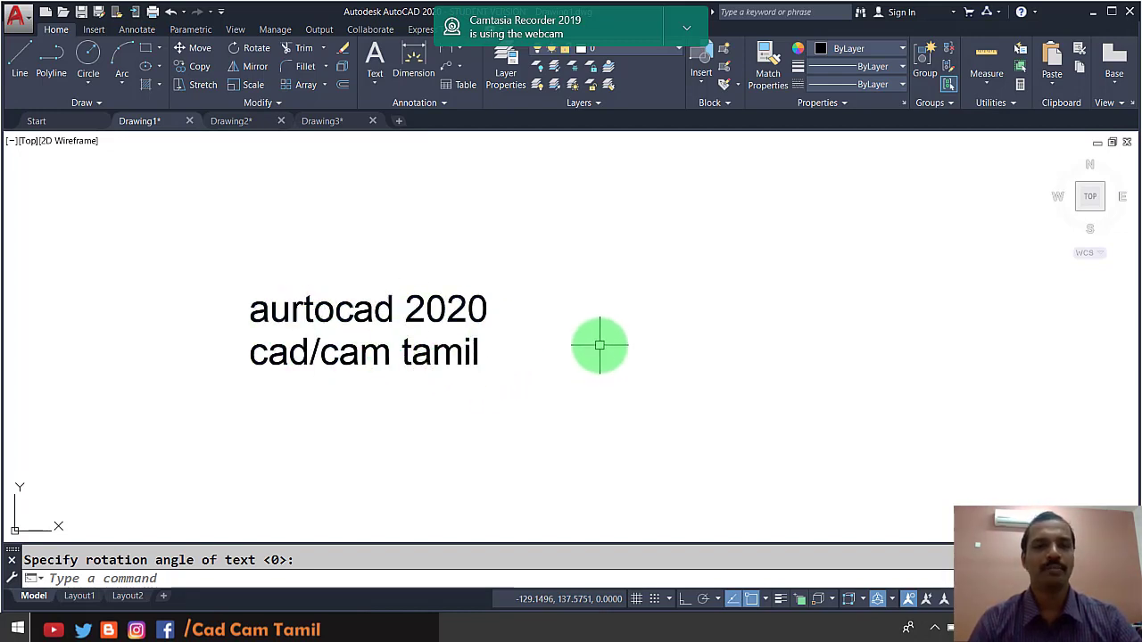
Step: Edit the first text line with DDEDIT, removing the extra "r" so that it reads "autocad 2020"
text(ddedit)
key(Return)
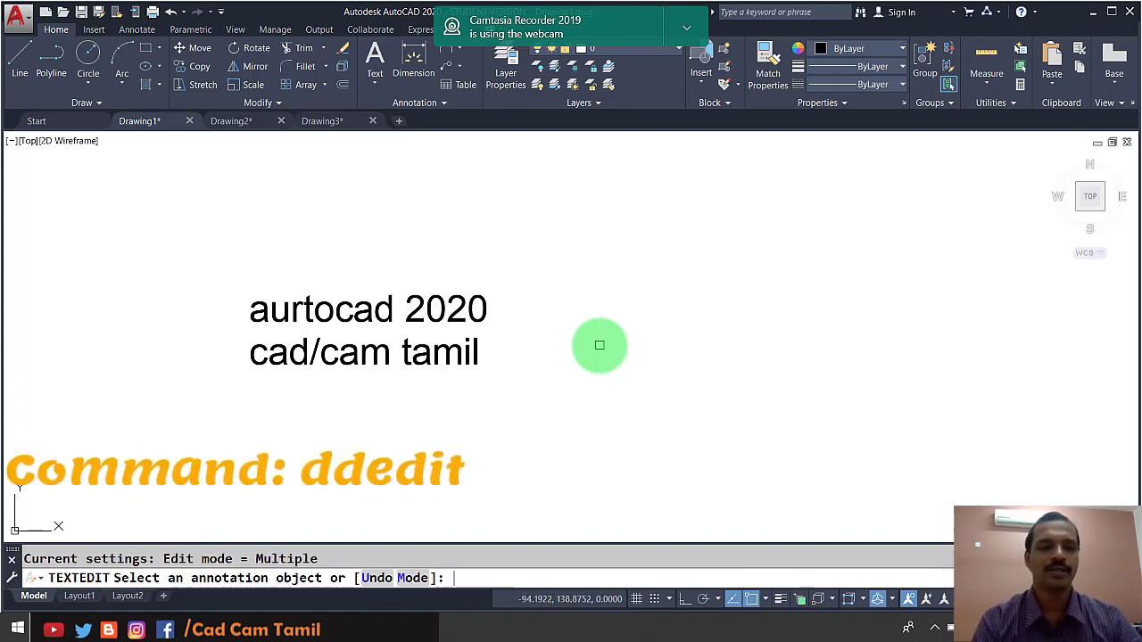
click(323, 311)
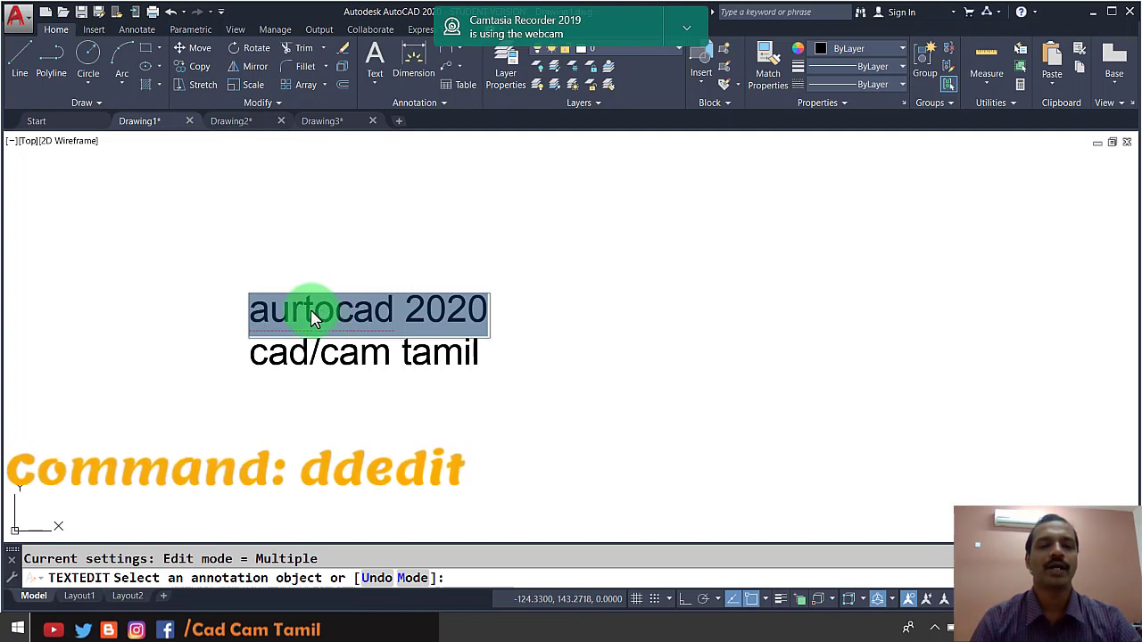
click(317, 309)
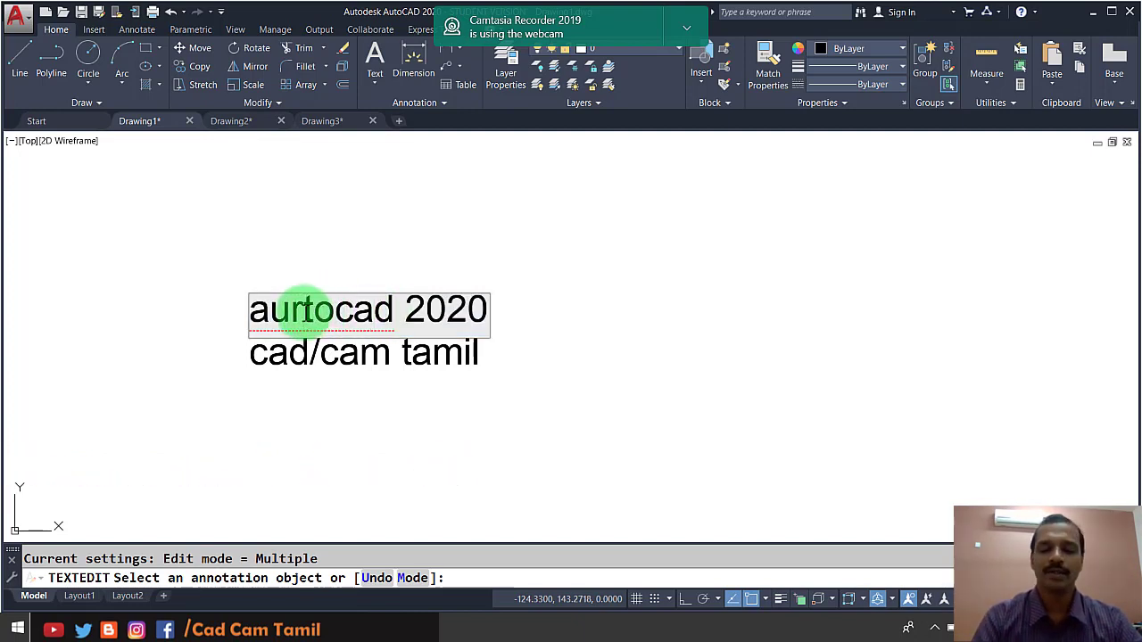
click(294, 311)
key(BackSpace)
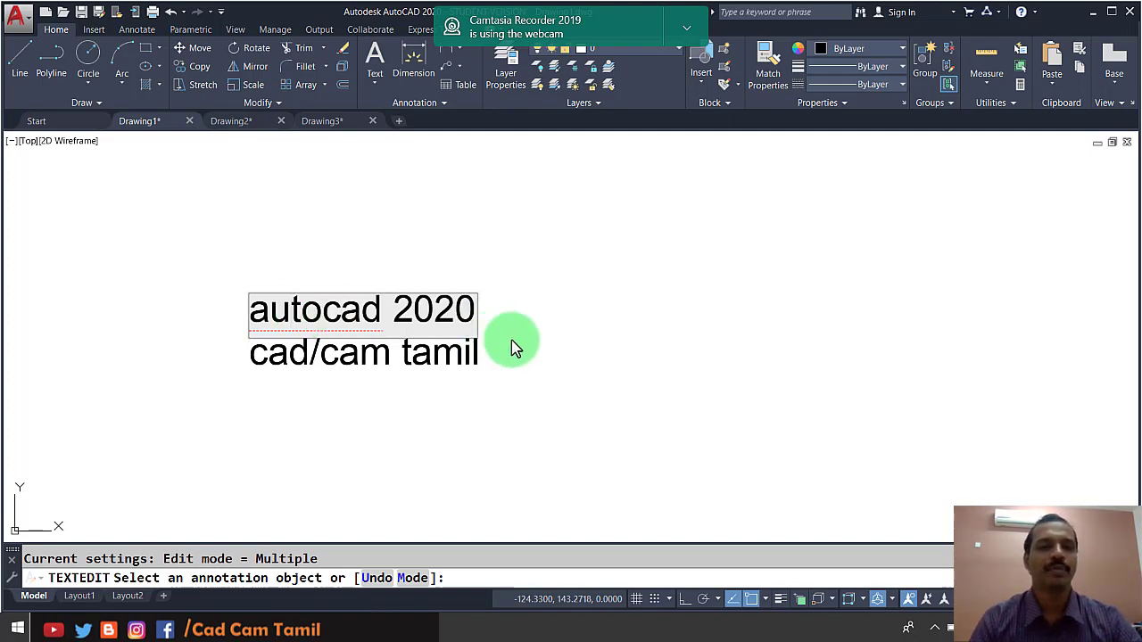
click(620, 347)
key(Return)
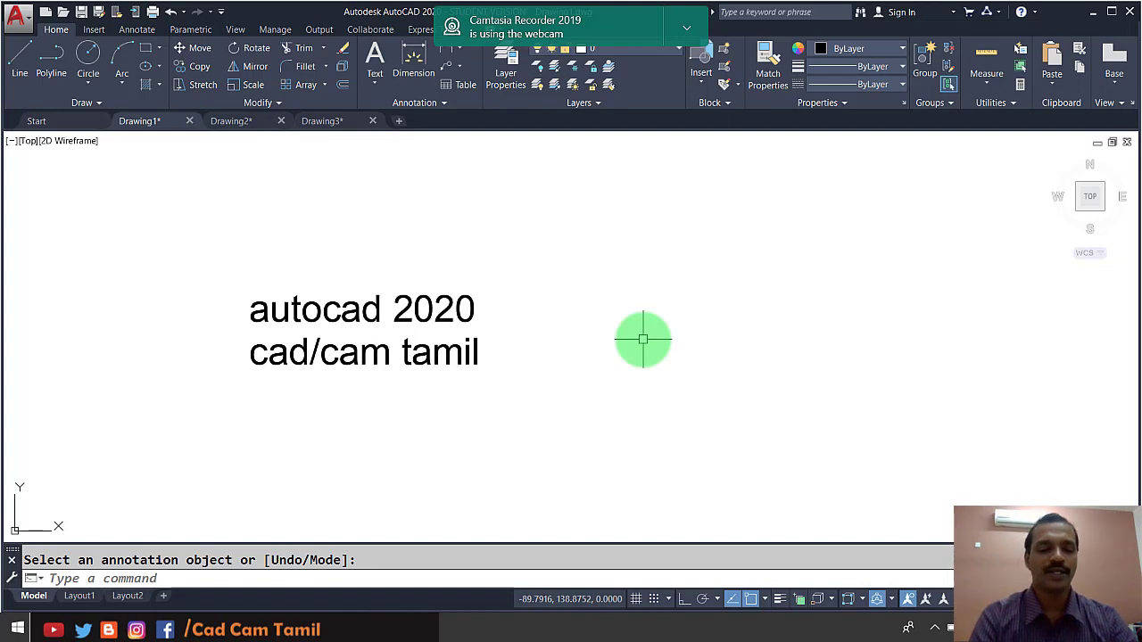
Step: Start new single-line text to the upper right of the existing lines, height 3 and rotation 0, with first line "dia50"
text(TEt)
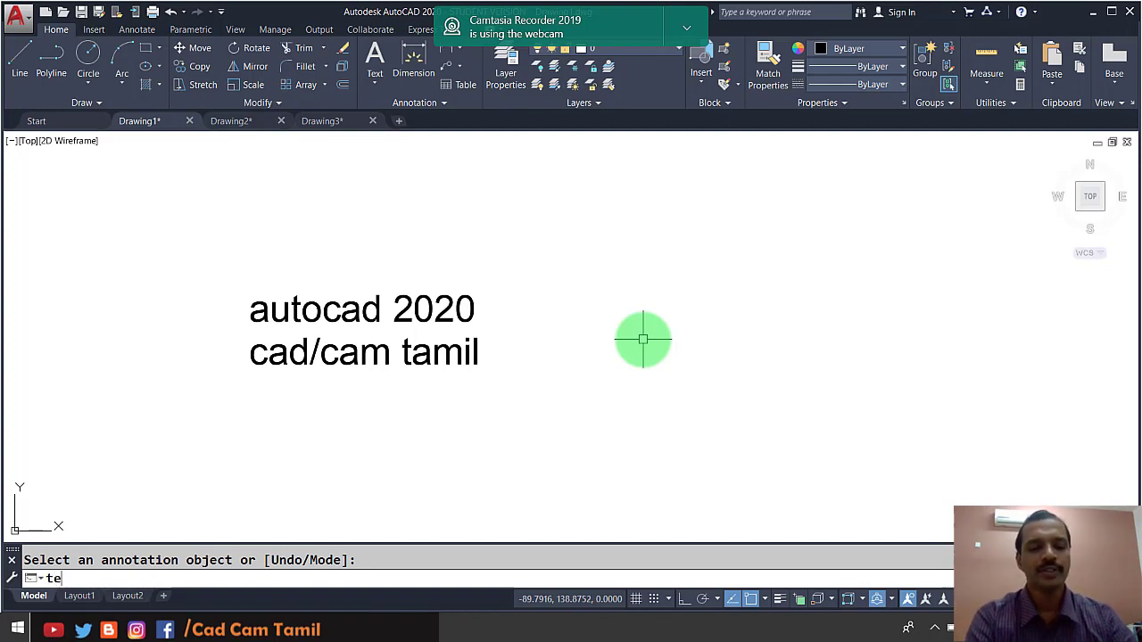
text(XT)
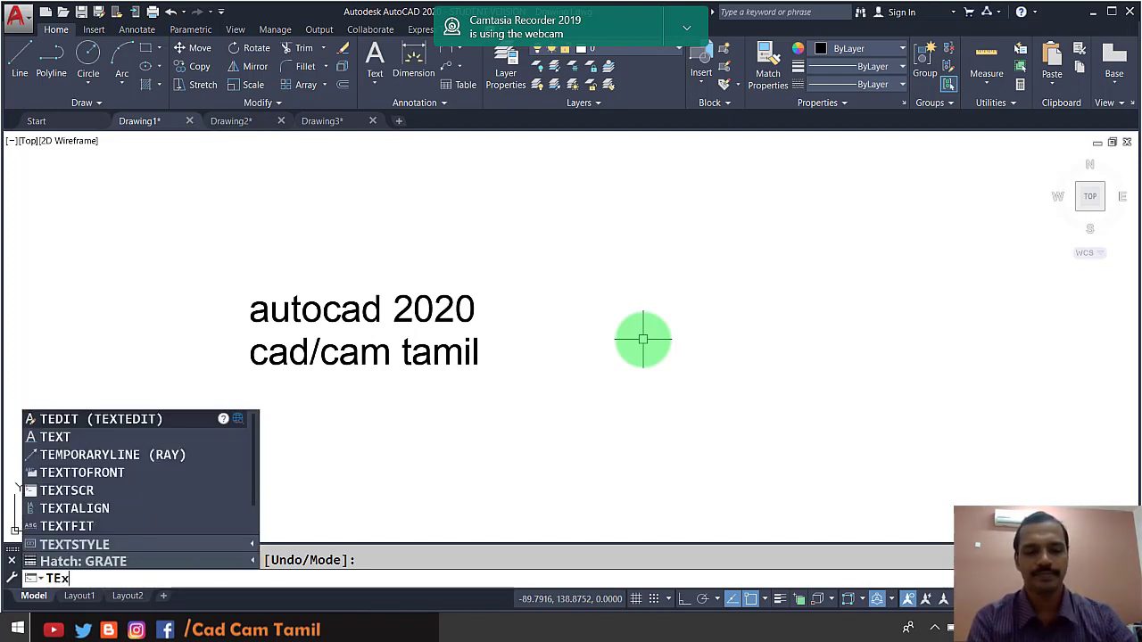
key(Return)
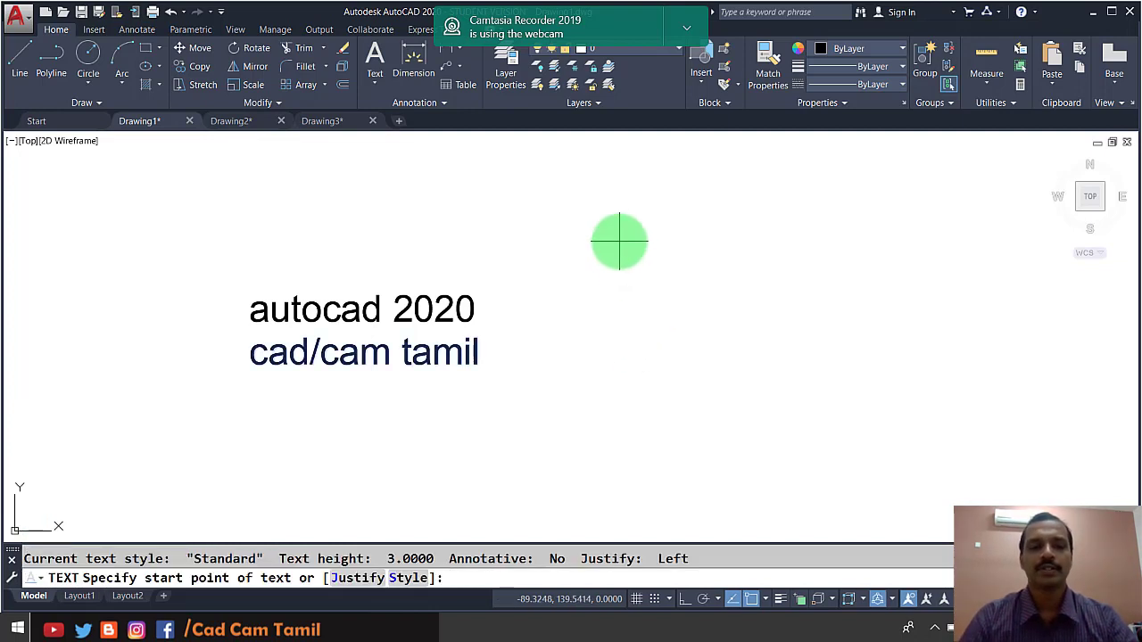
click(623, 240)
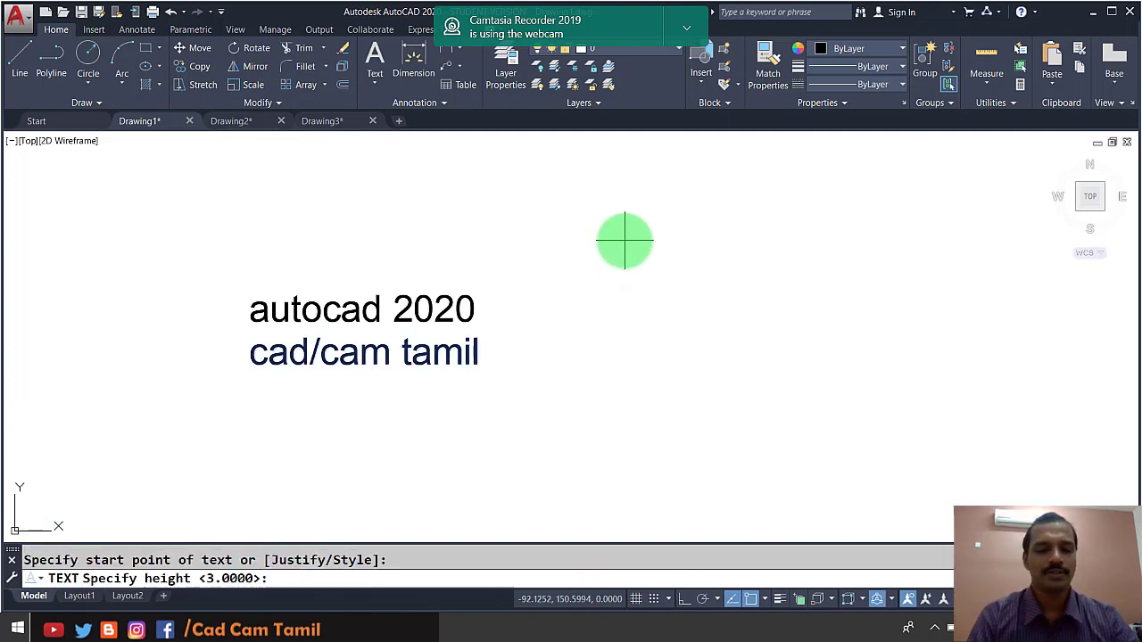
key(Return)
key(Return)
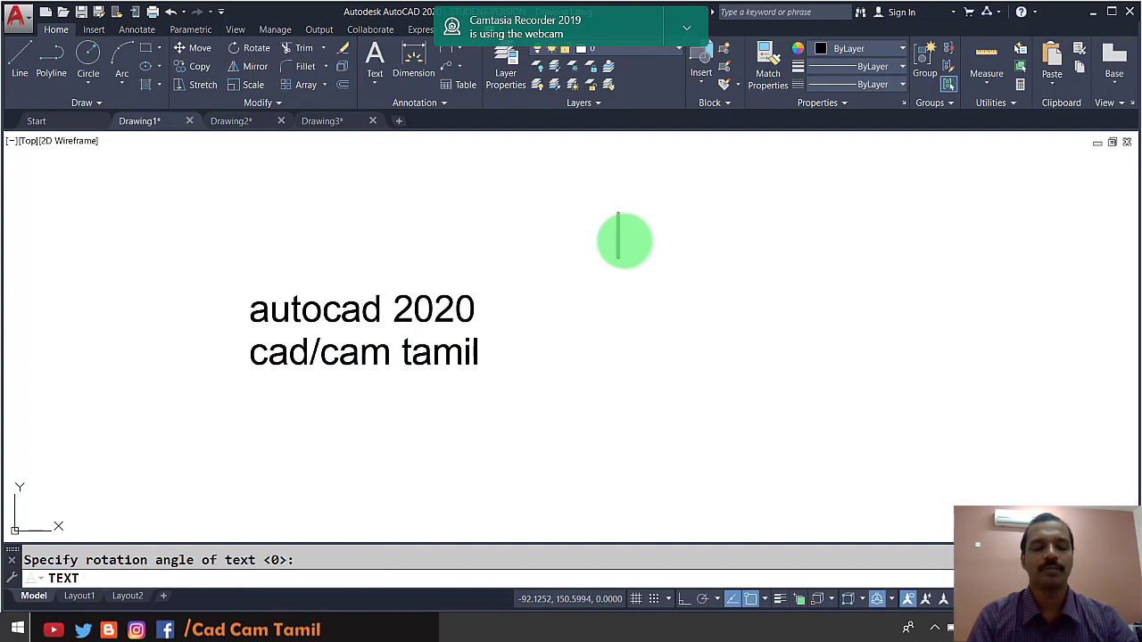
text(di)
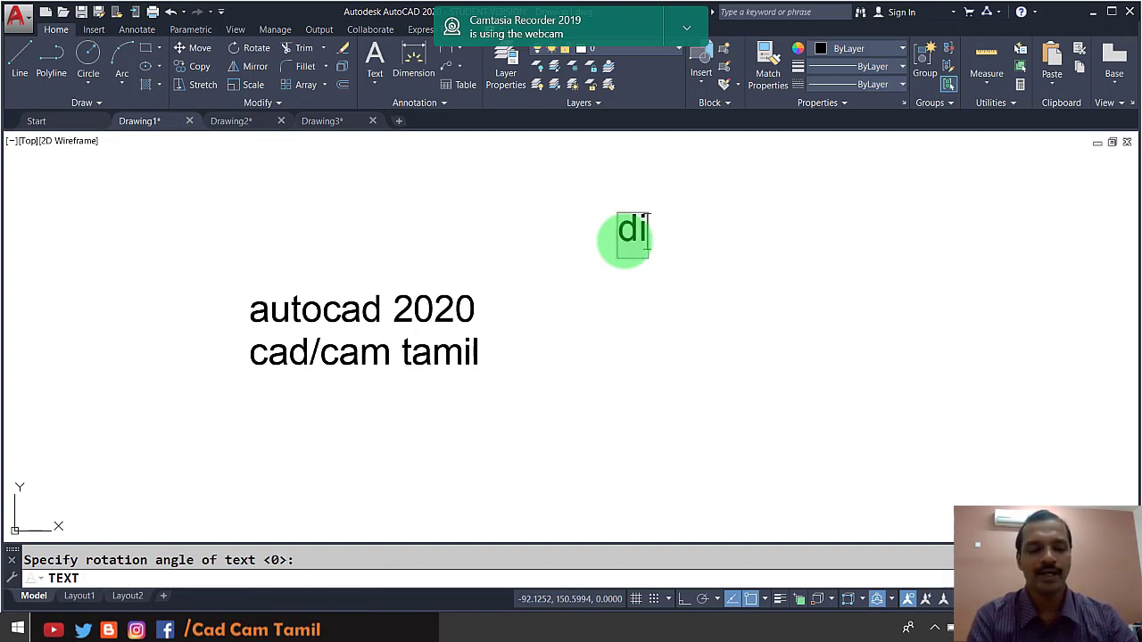
text(a50)
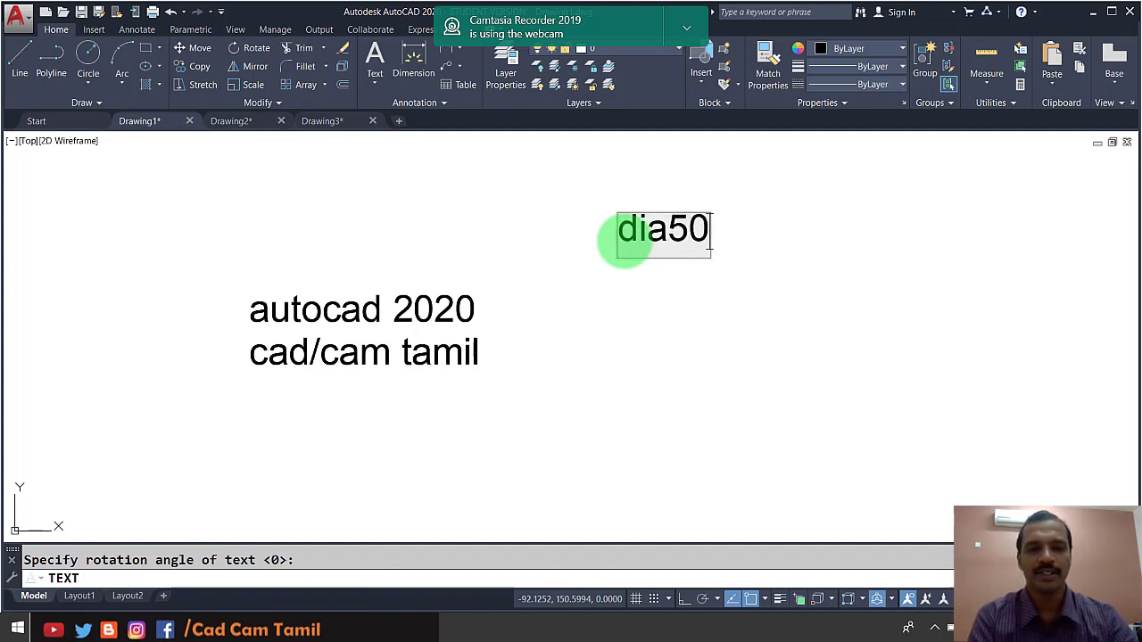
key(Return)
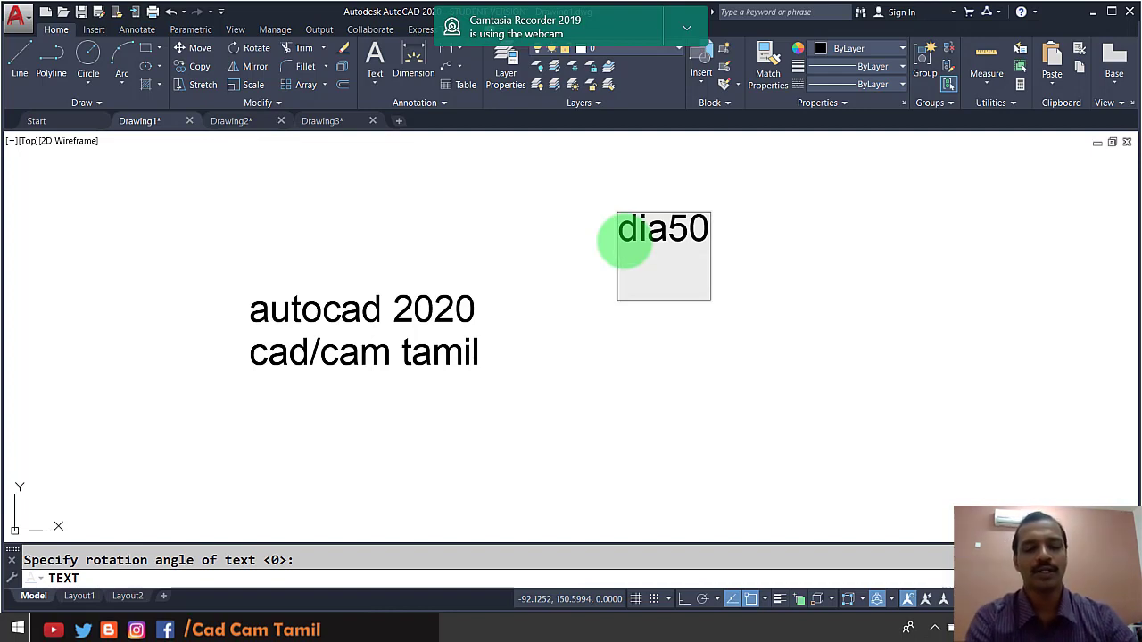
Step: Add the lines "Ø50" and "±50" below "dia50", using the control codes %%c and %%p for the symbols
text(%%)
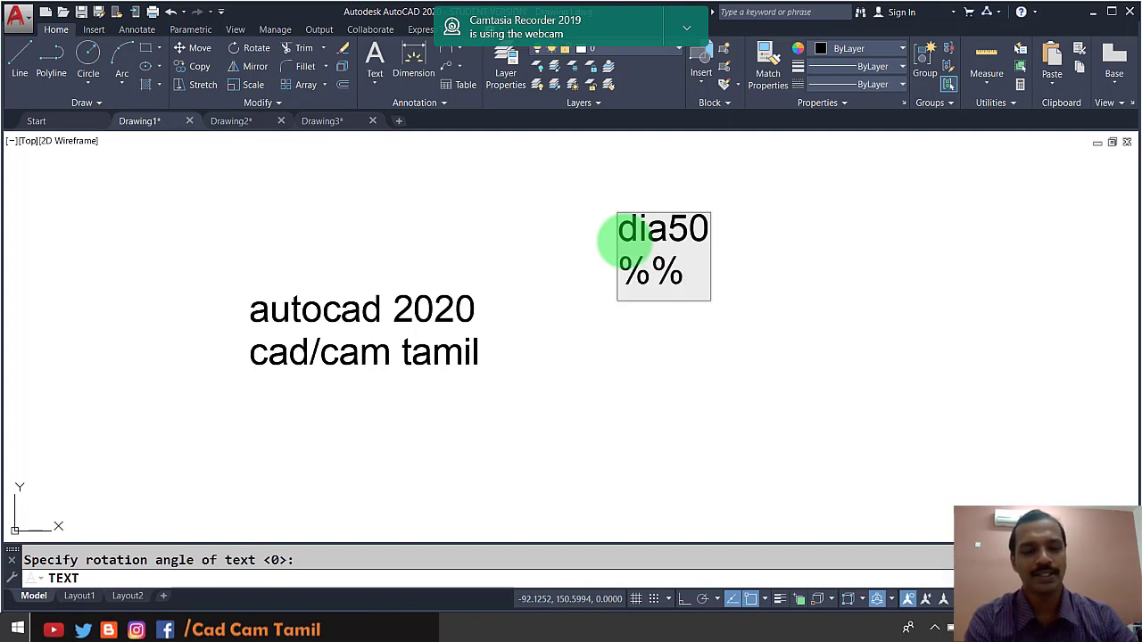
text(c)
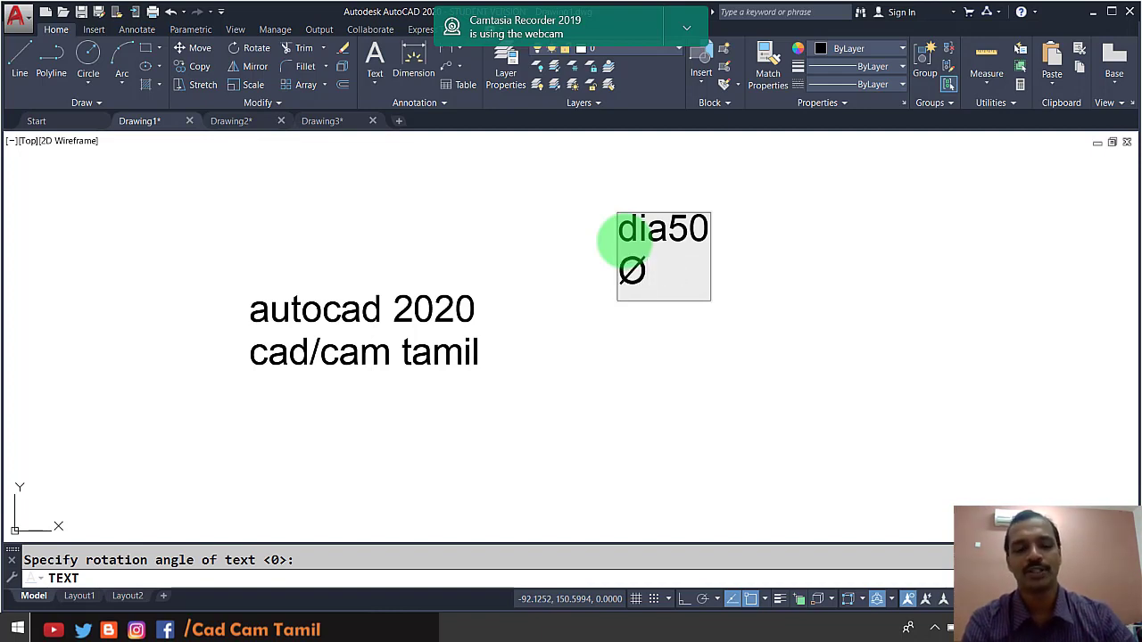
text(50)
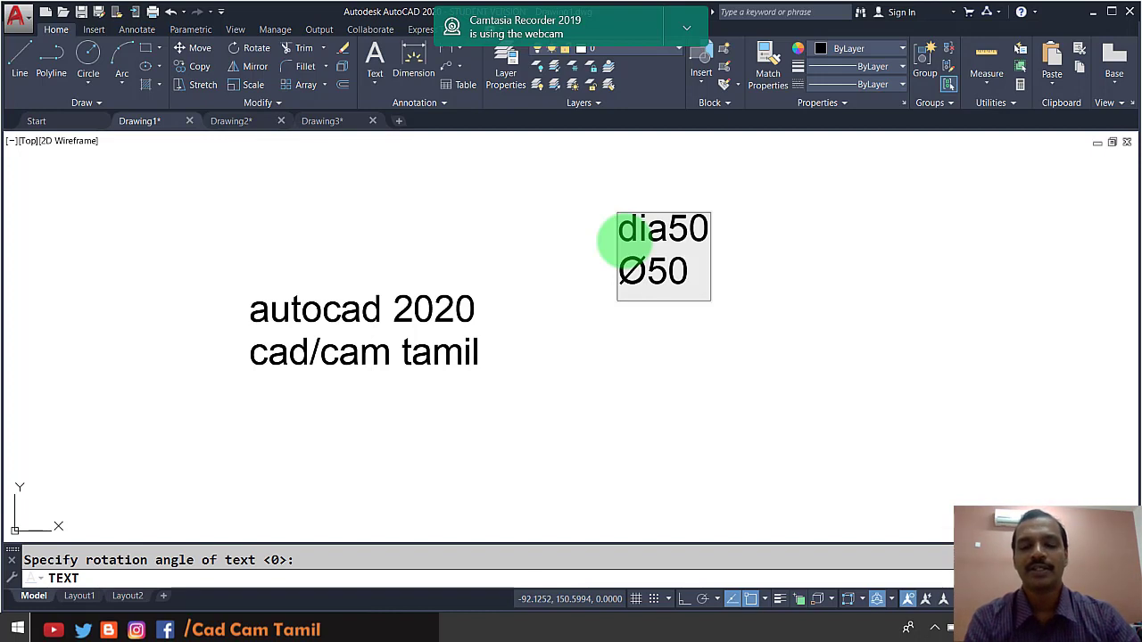
key(Return)
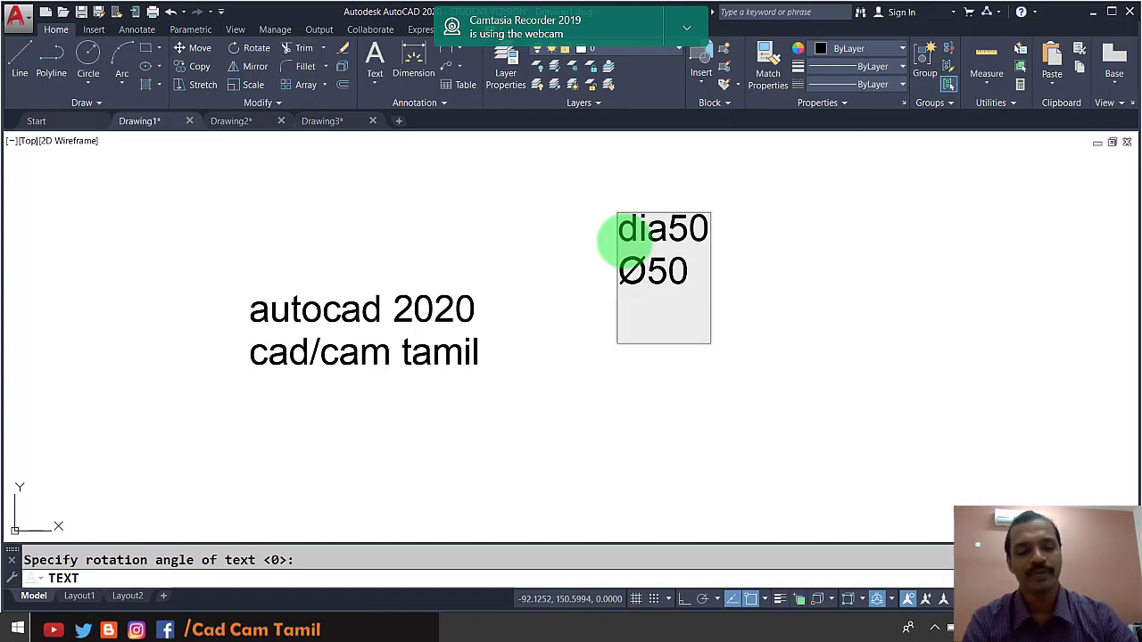
text(%)
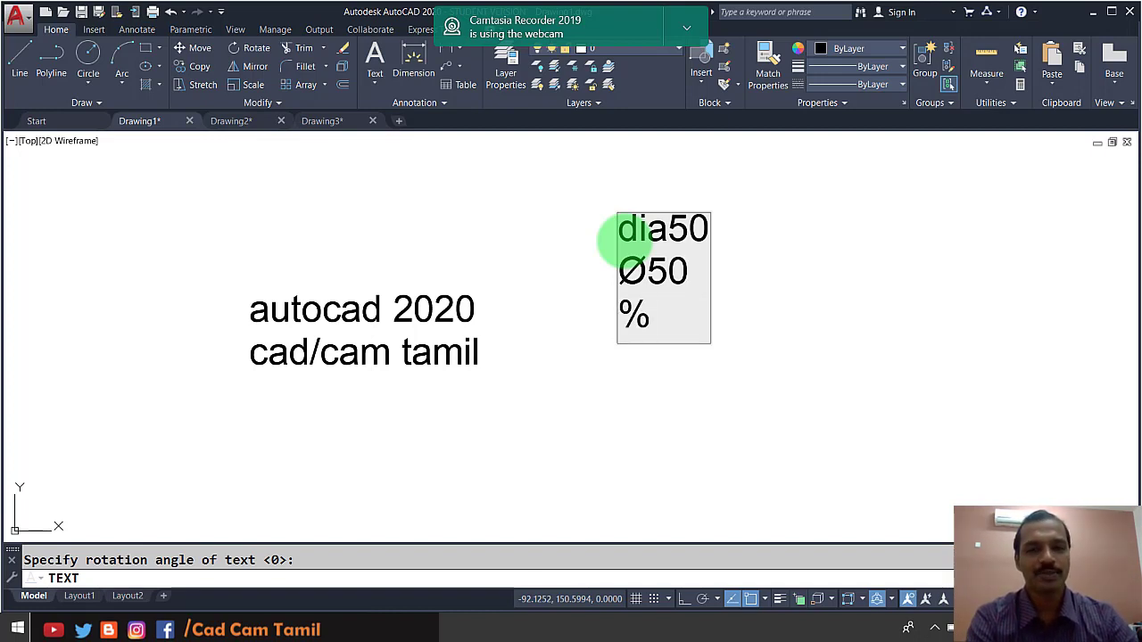
text(%p)
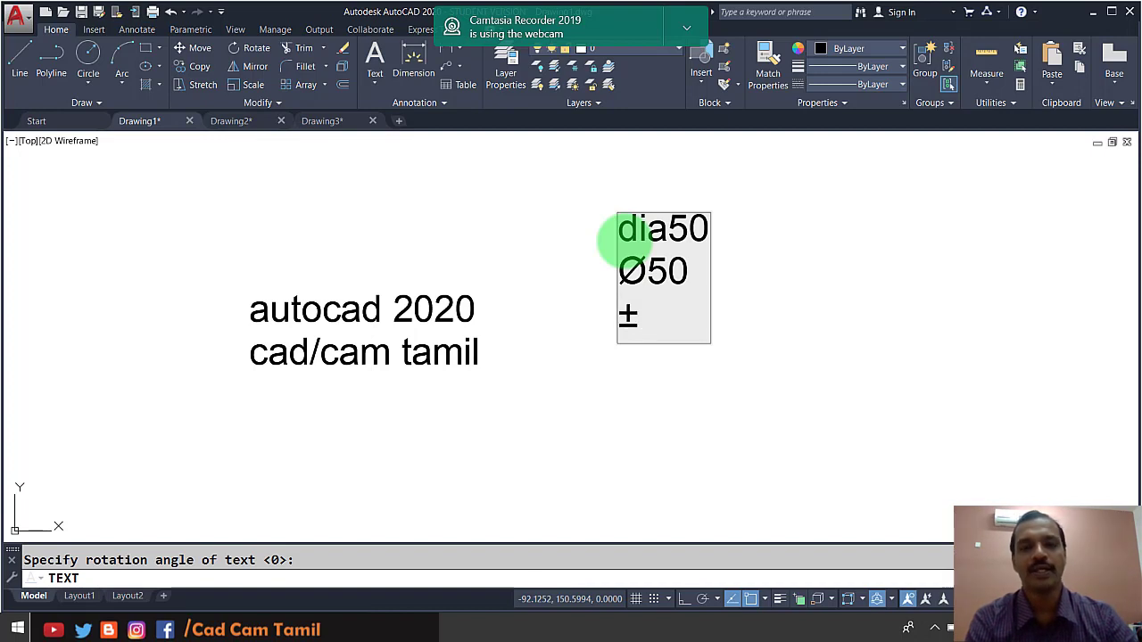
text(50)
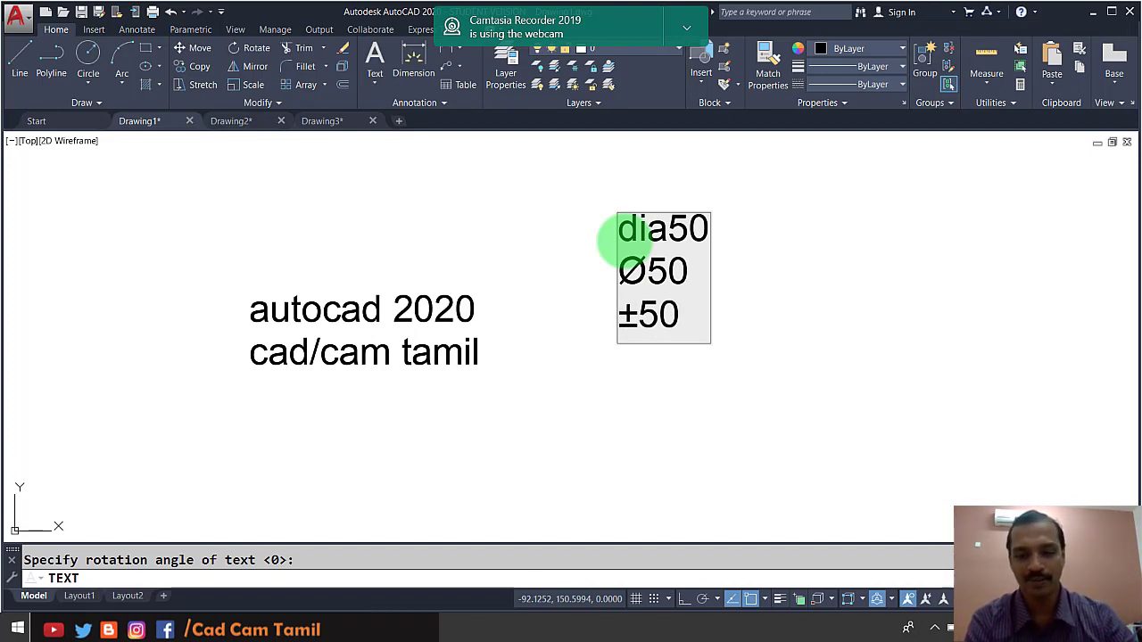
key(Return)
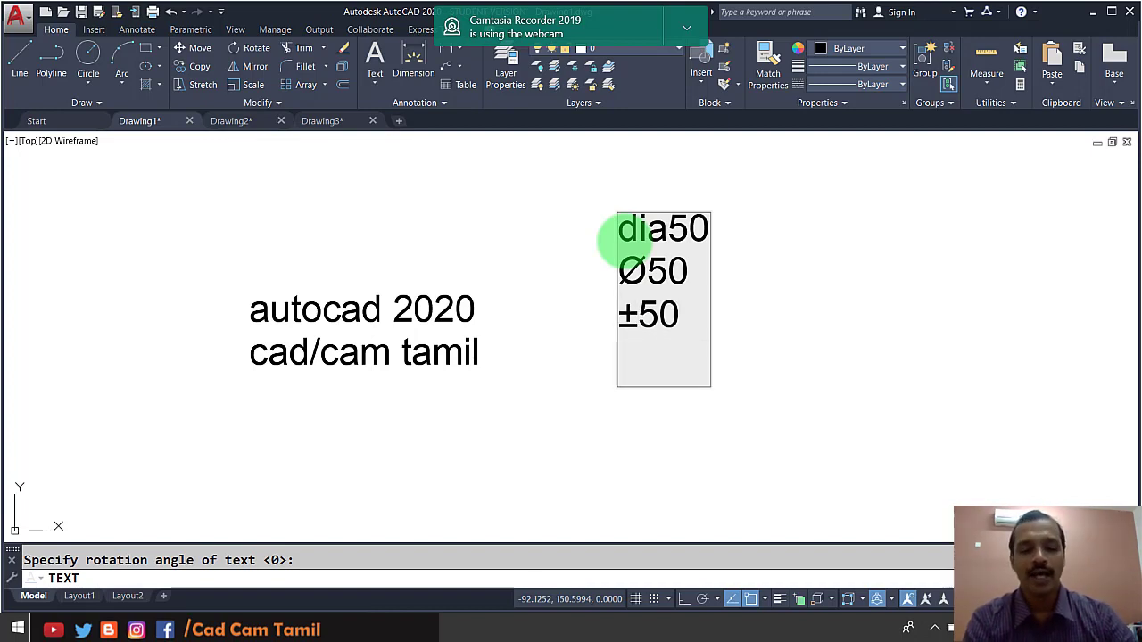
Step: Add a "50°" line using the control code %%d, and below it an underlined "50" using the underline control code
text(50)
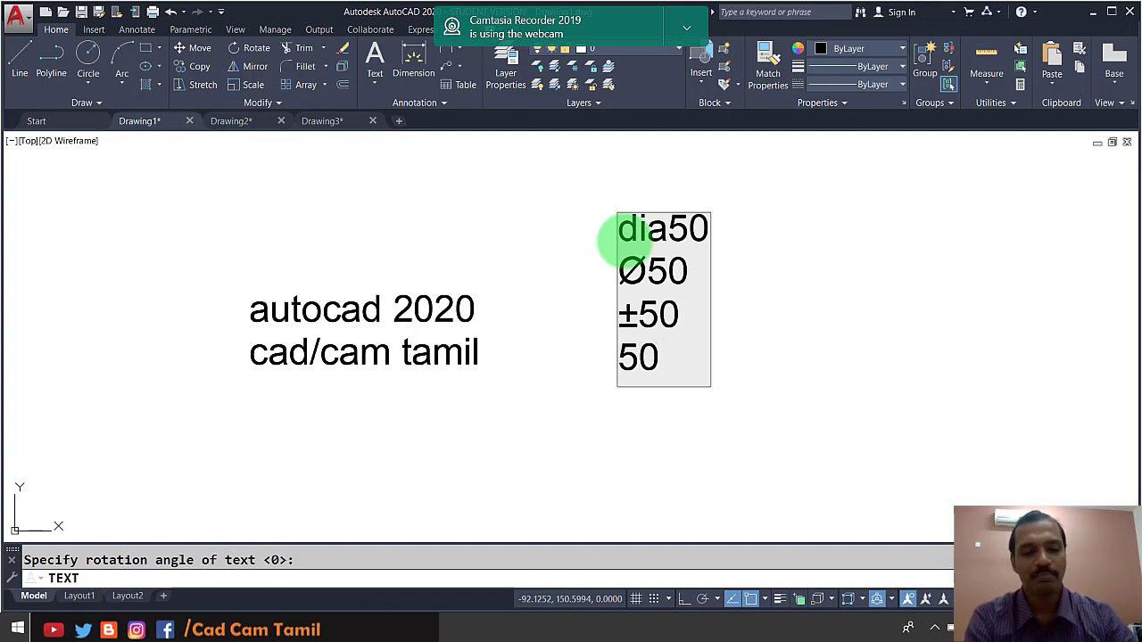
text(%%d)
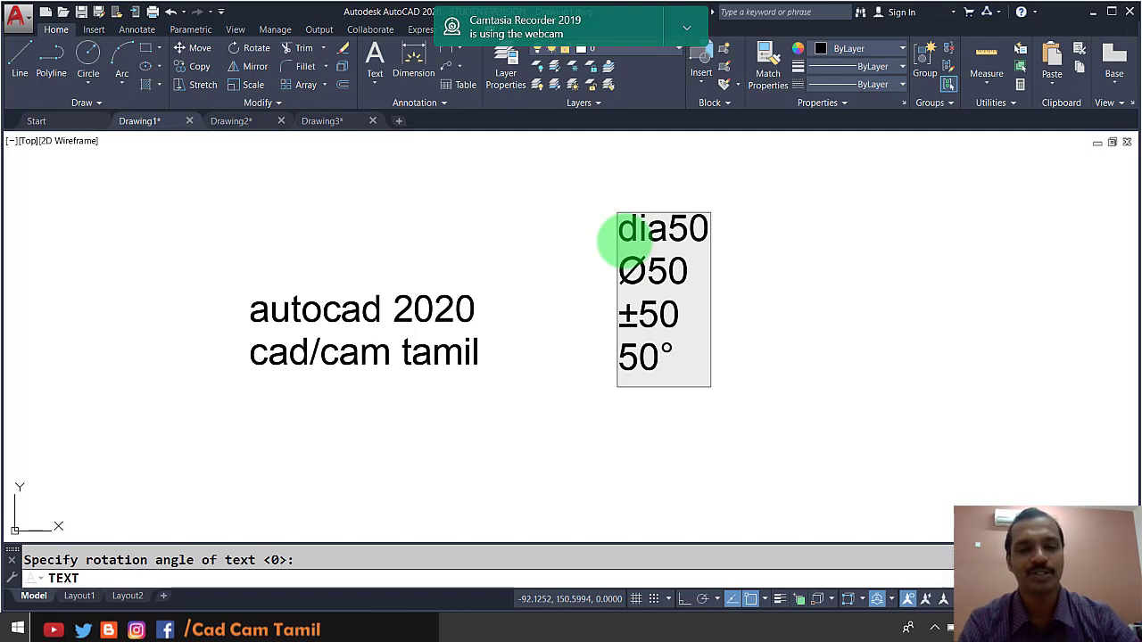
key(Return)
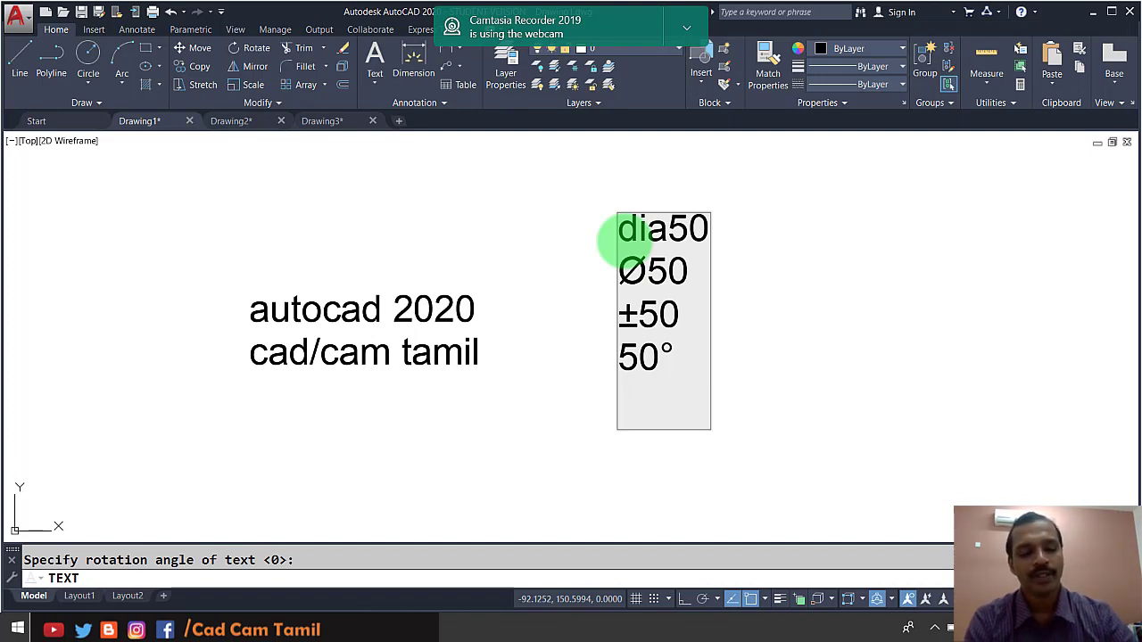
text(%%)
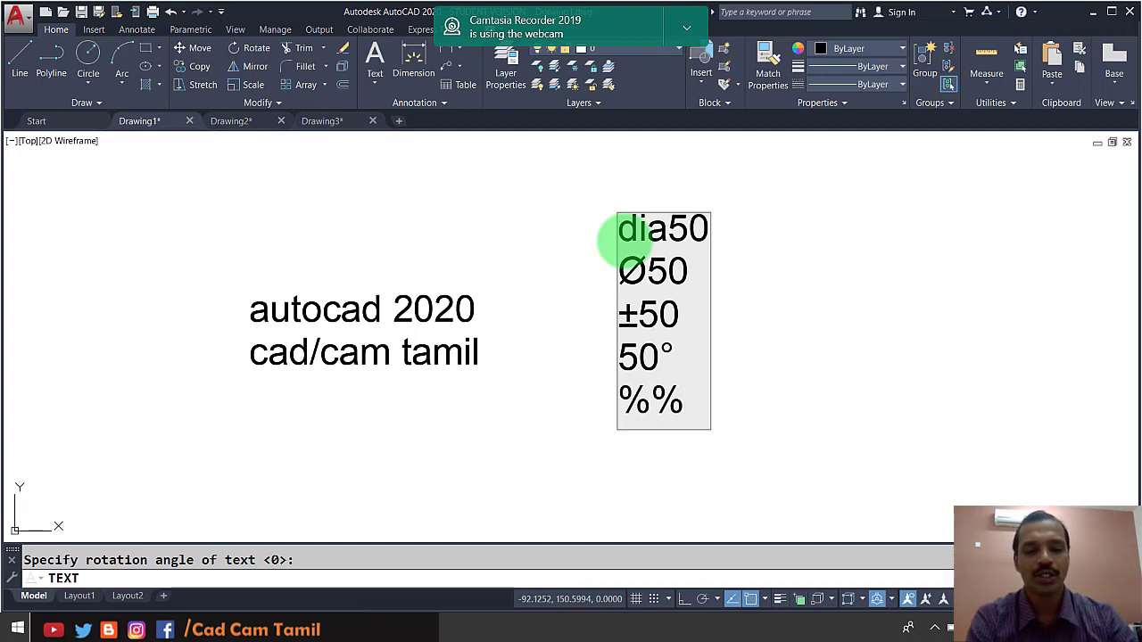
key(BackSpace)
key(BackSpace)
text(50)
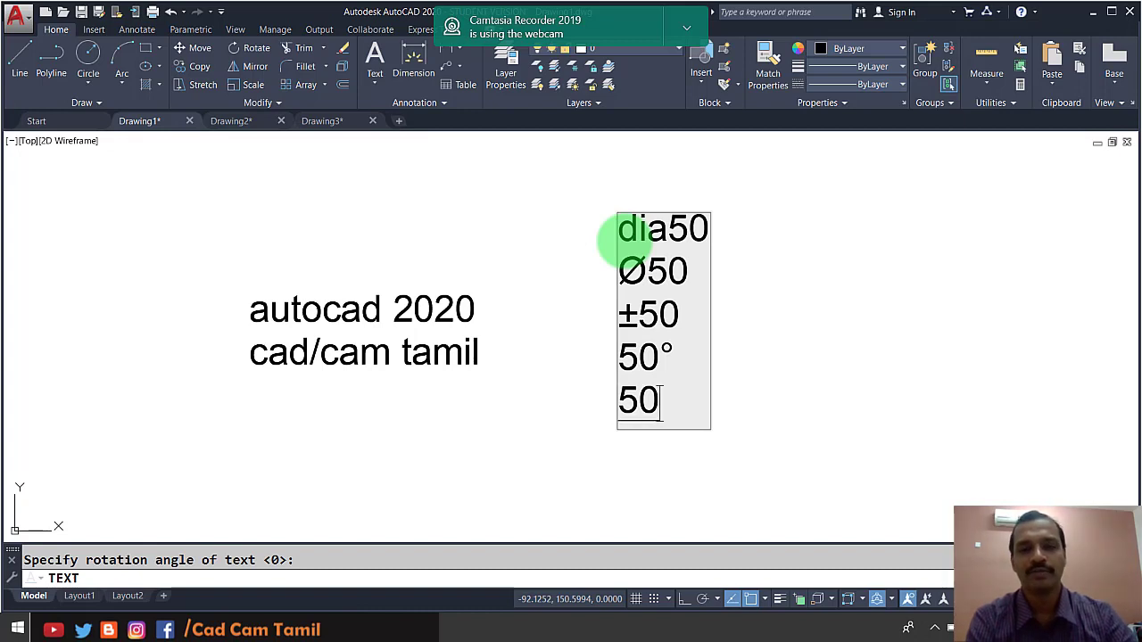
Step: End the text entry after the underlined "50" and erase all the text lines in the drawing
key(Return)
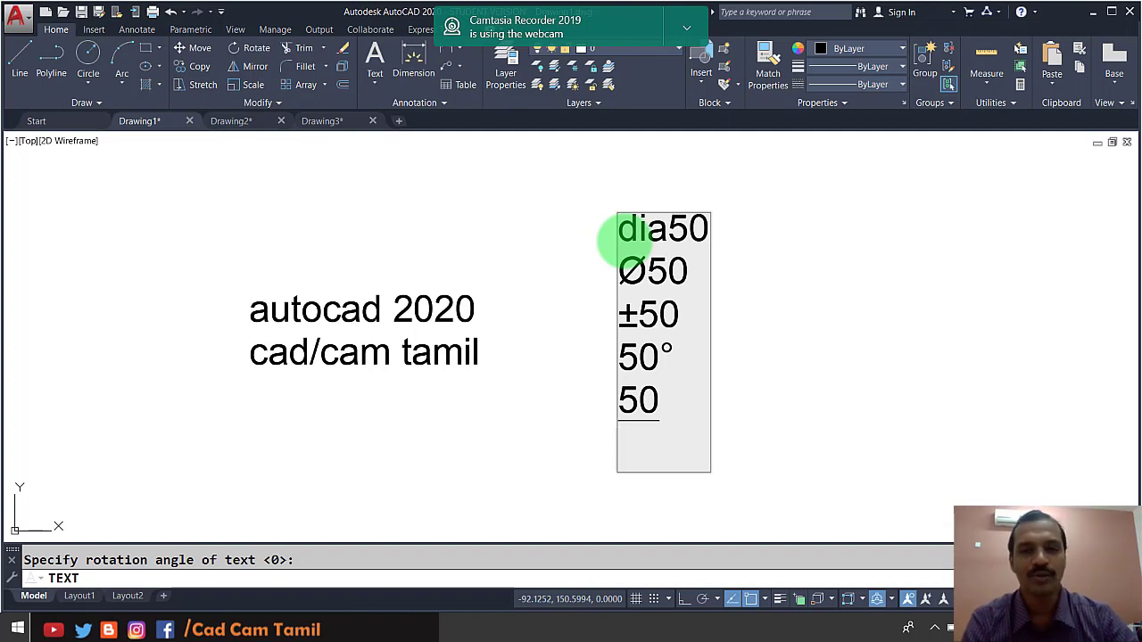
click(772, 425)
key(Escape)
click(773, 421)
click(111, 193)
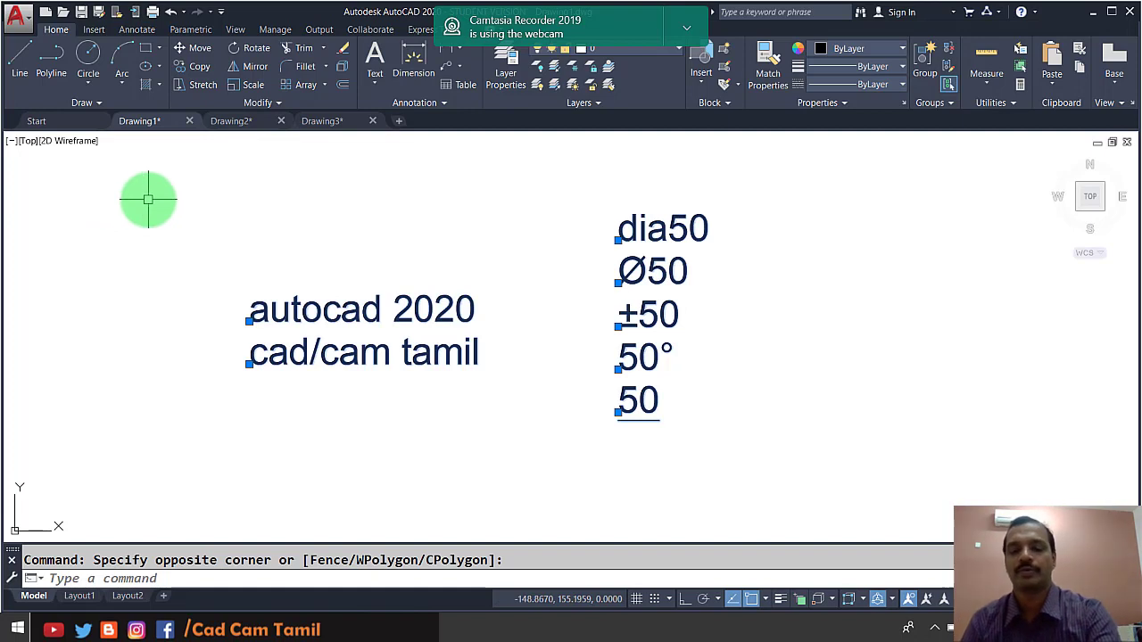
key(Delete)
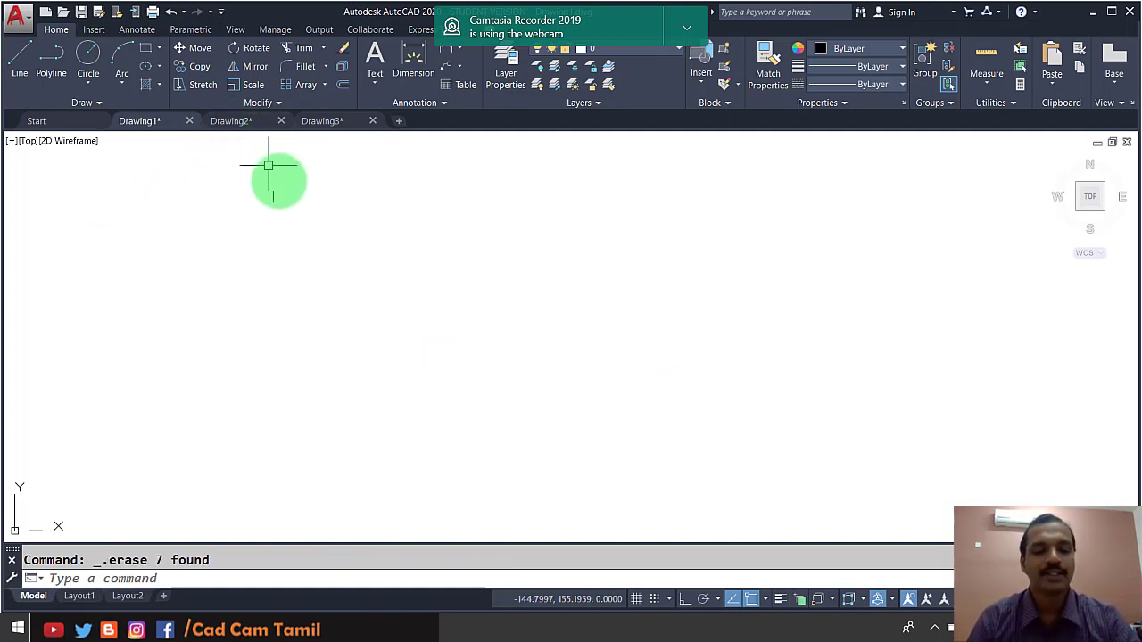
text(text)
key(Return)
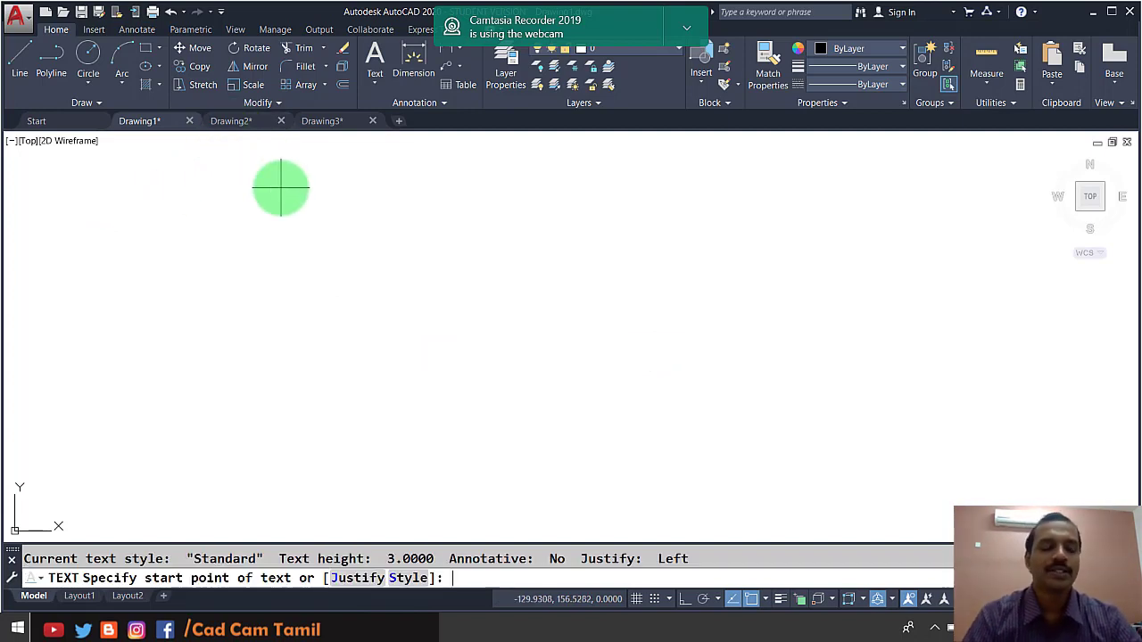
click(220, 212)
Step: Switch to Drawing2 and zoom to the extents of all its text
key(ctrl+Tab)
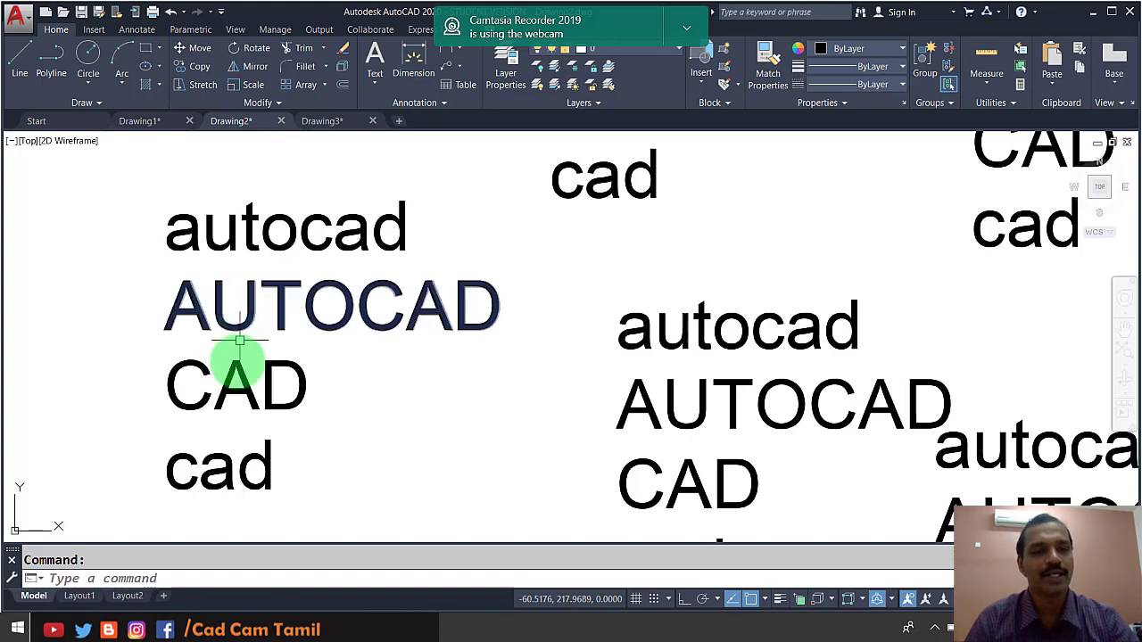
text(z)
key(Return)
text(e)
key(Return)
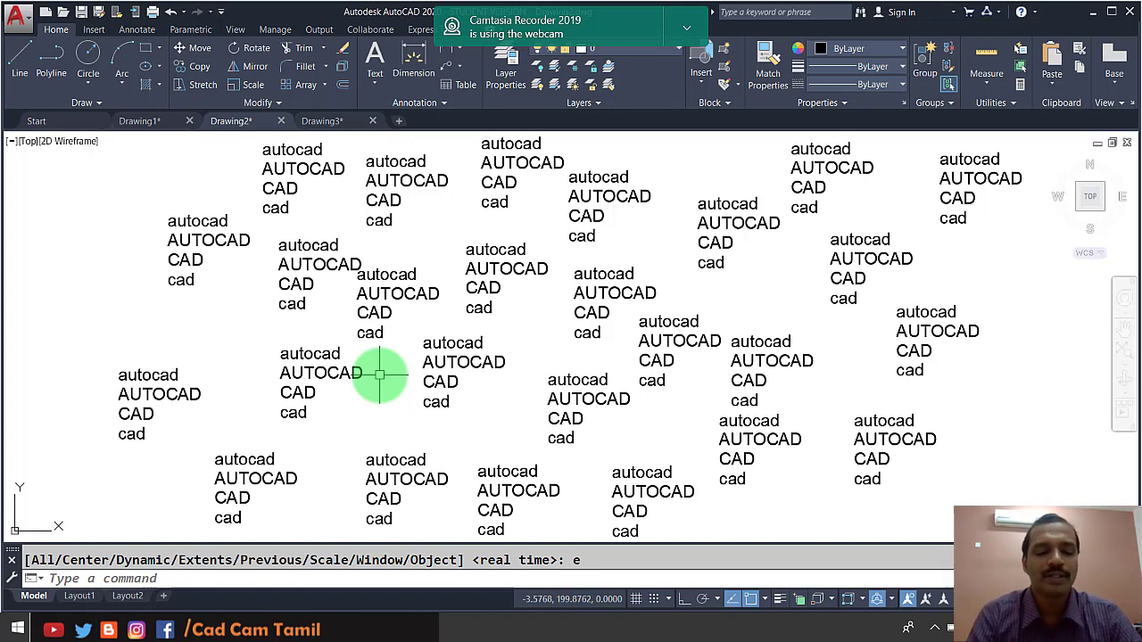
Step: Edit the leftmost "autocad" line with DDEDIT so that it reads "autocad 2020", and leave the command
text(ddi)
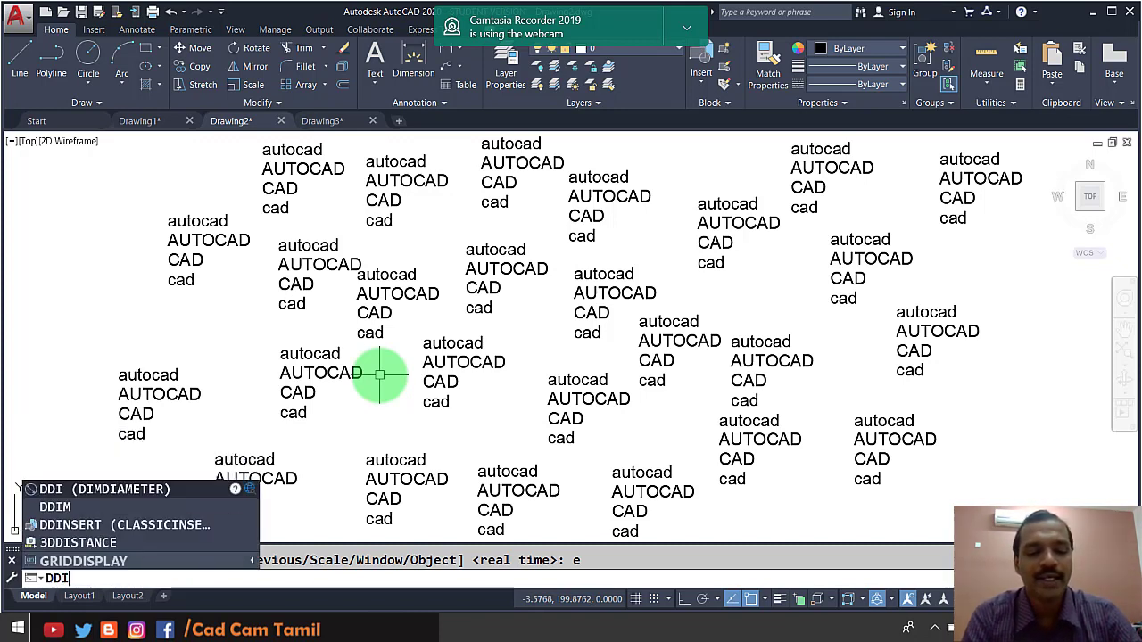
text(edit)
key(Return)
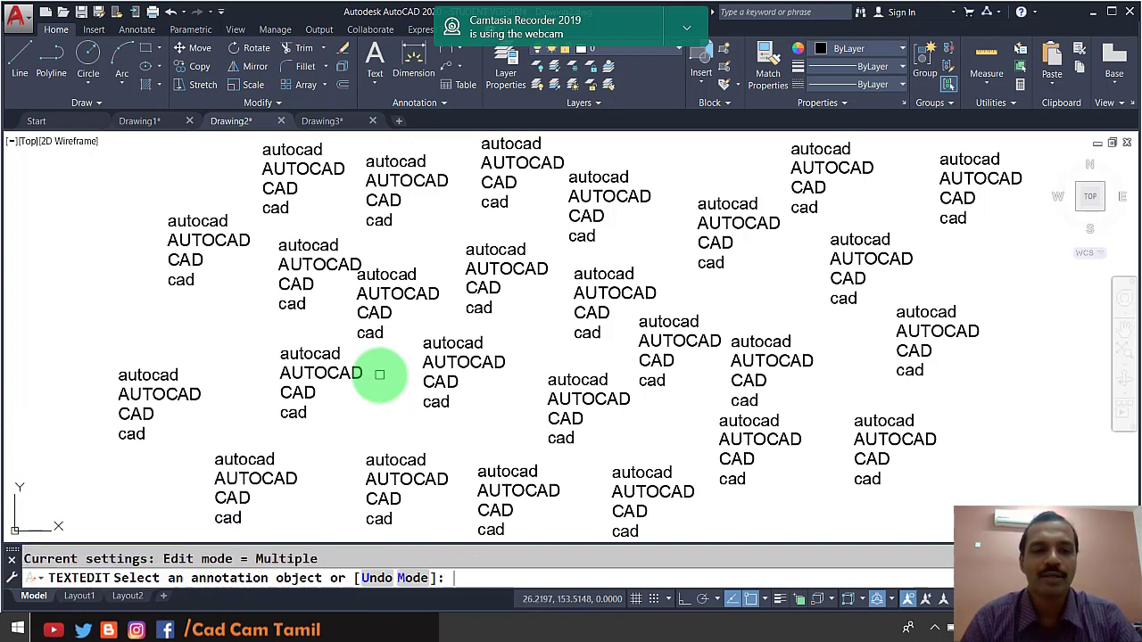
click(168, 378)
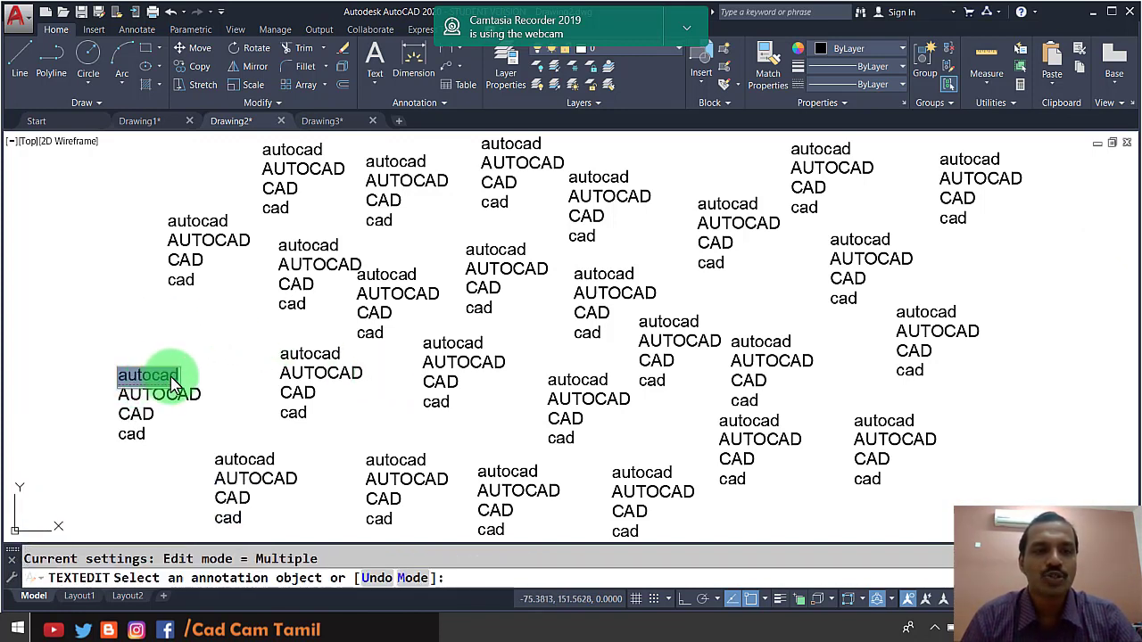
click(185, 381)
text(2020)
key(Return)
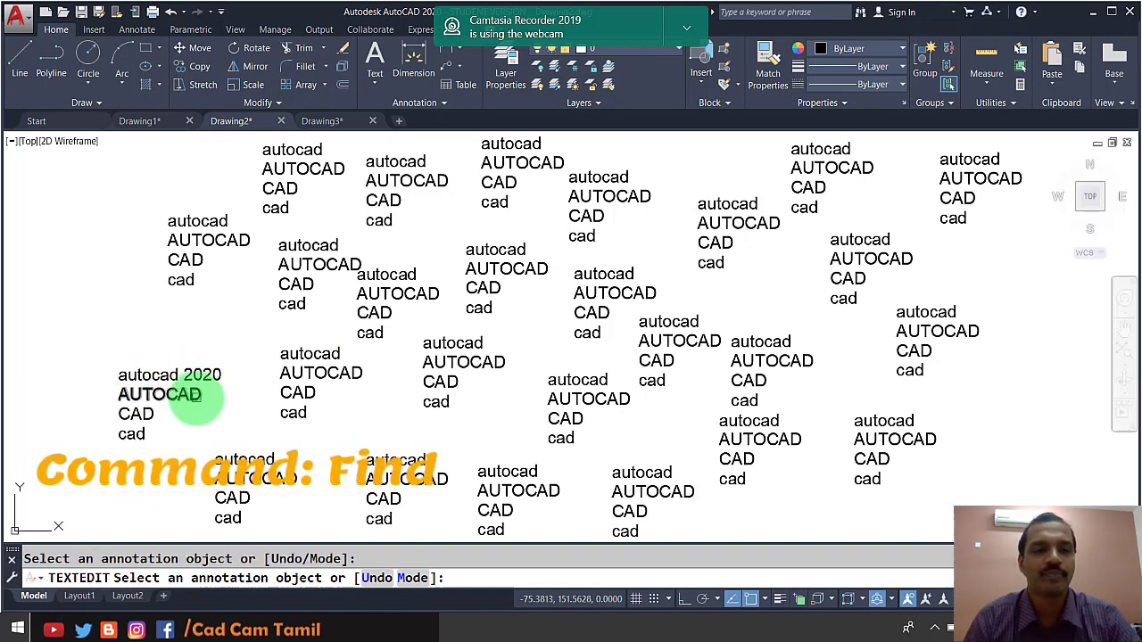
click(207, 401)
click(188, 404)
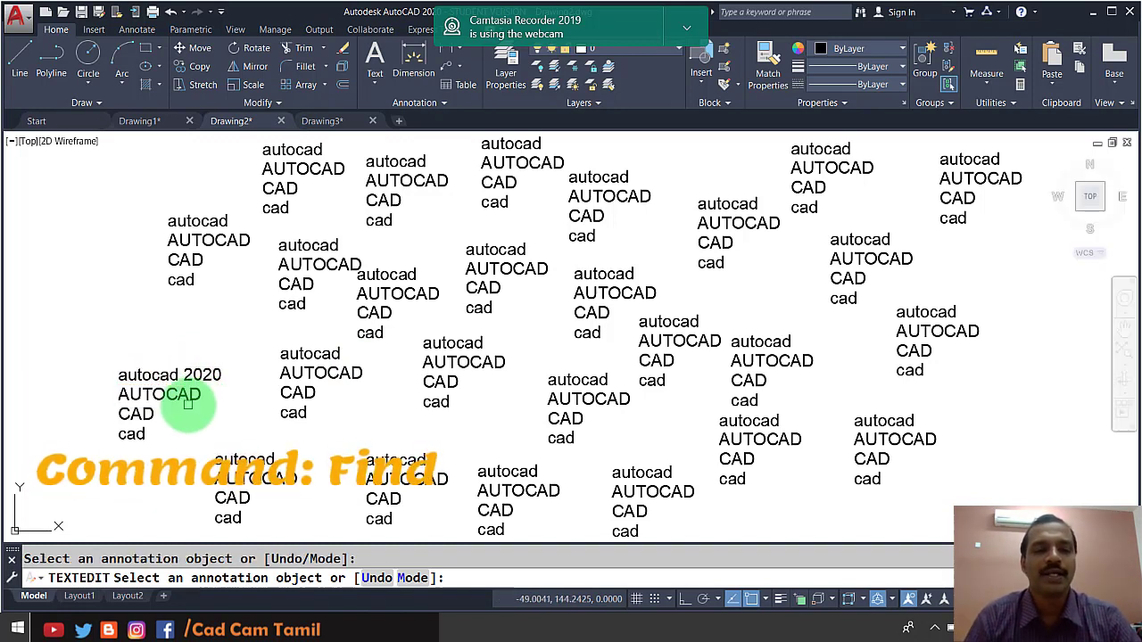
key(Escape)
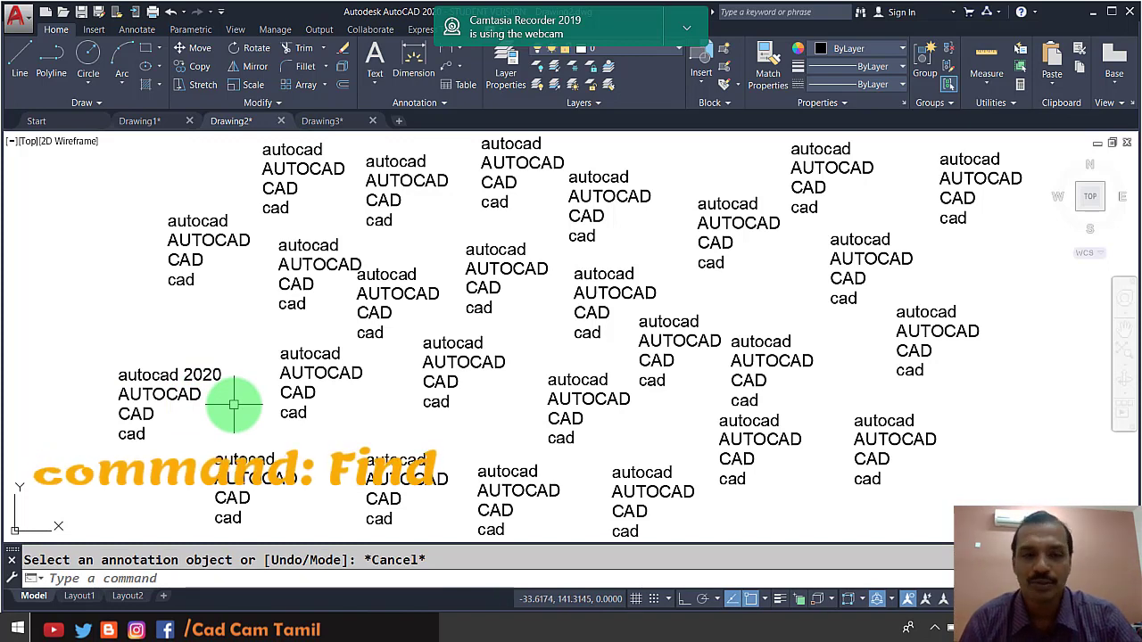
Step: Use the FIND command to search the entire drawing for "cad", with "cadd" as the replacement text
text(find)
key(Return)
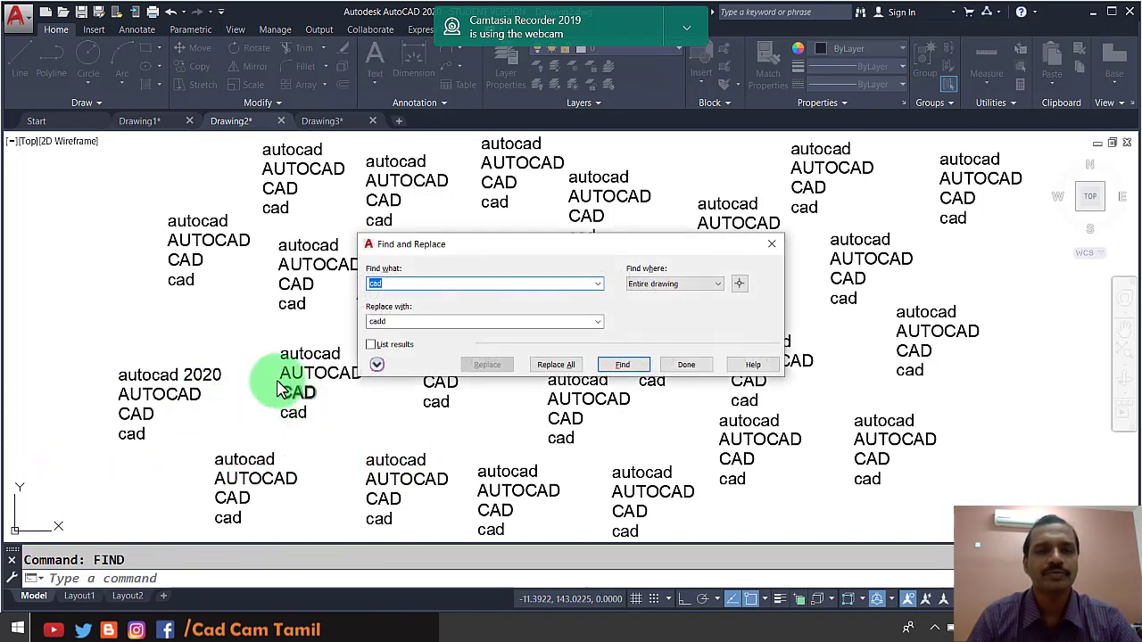
click(406, 284)
double_click(379, 284)
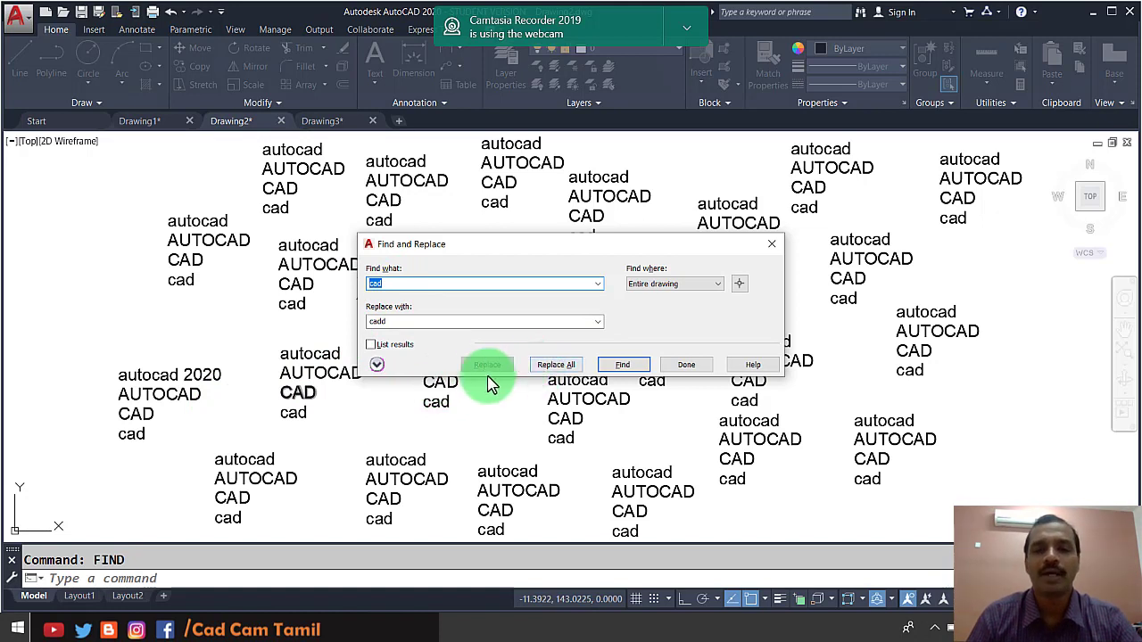
double_click(418, 322)
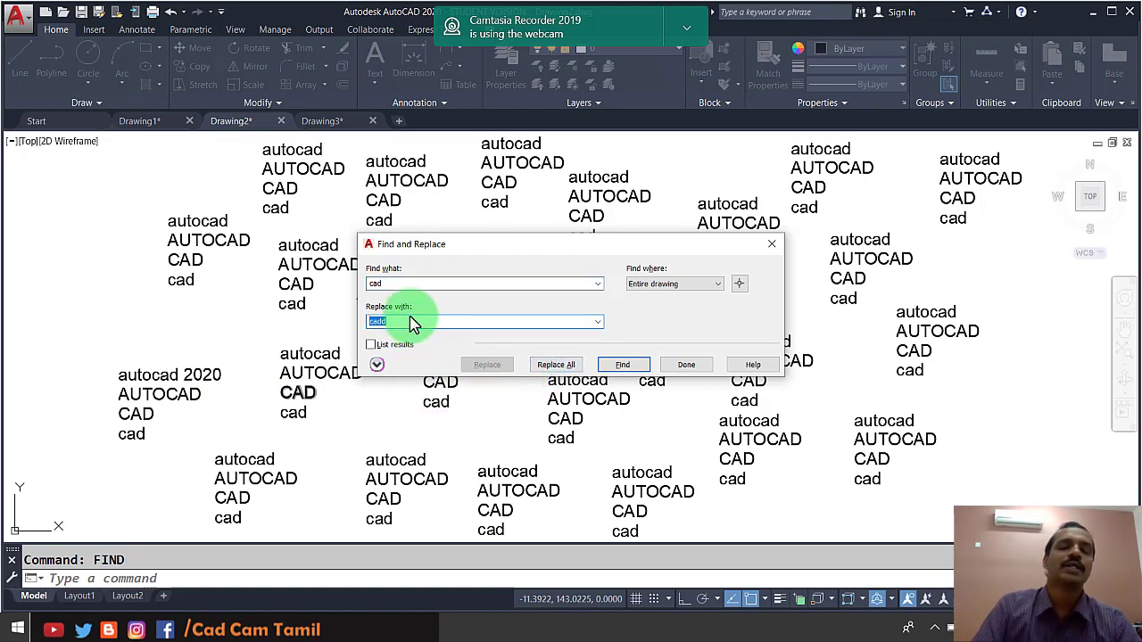
double_click(383, 284)
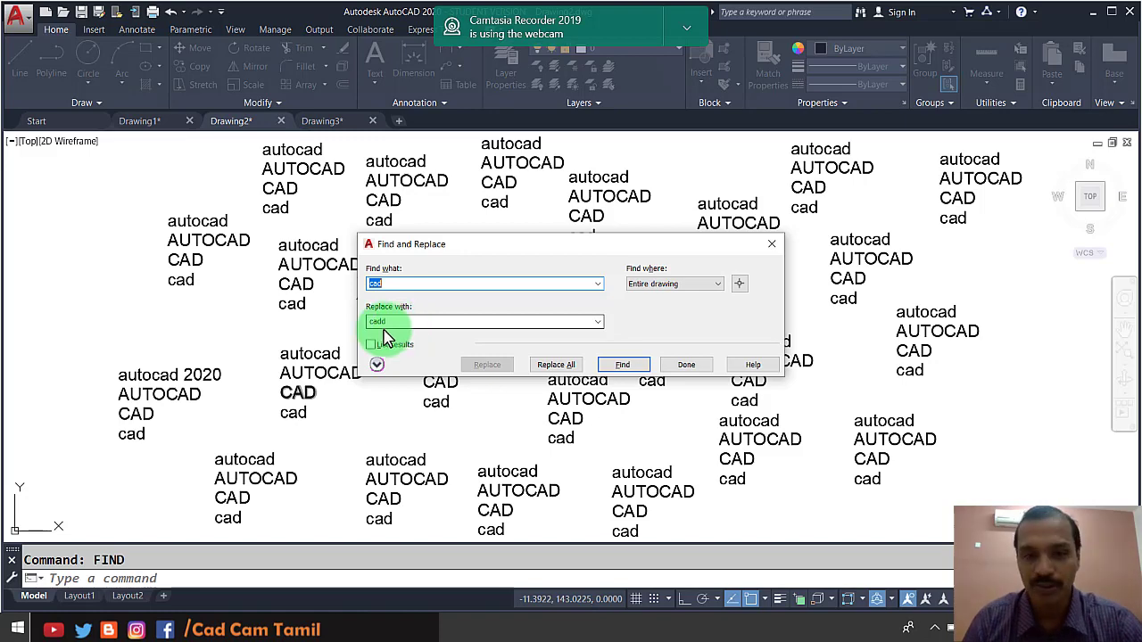
click(622, 364)
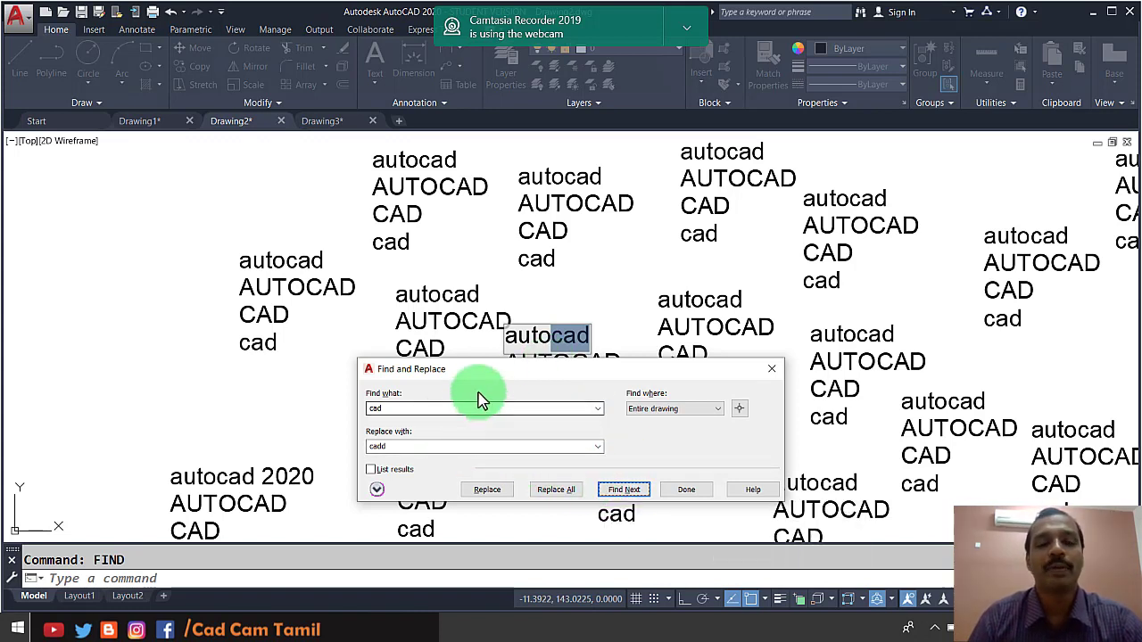
Step: Show the additional search options, restrict the search for "cad" to whole words only, and find the first match
drag(481, 373, 230, 163)
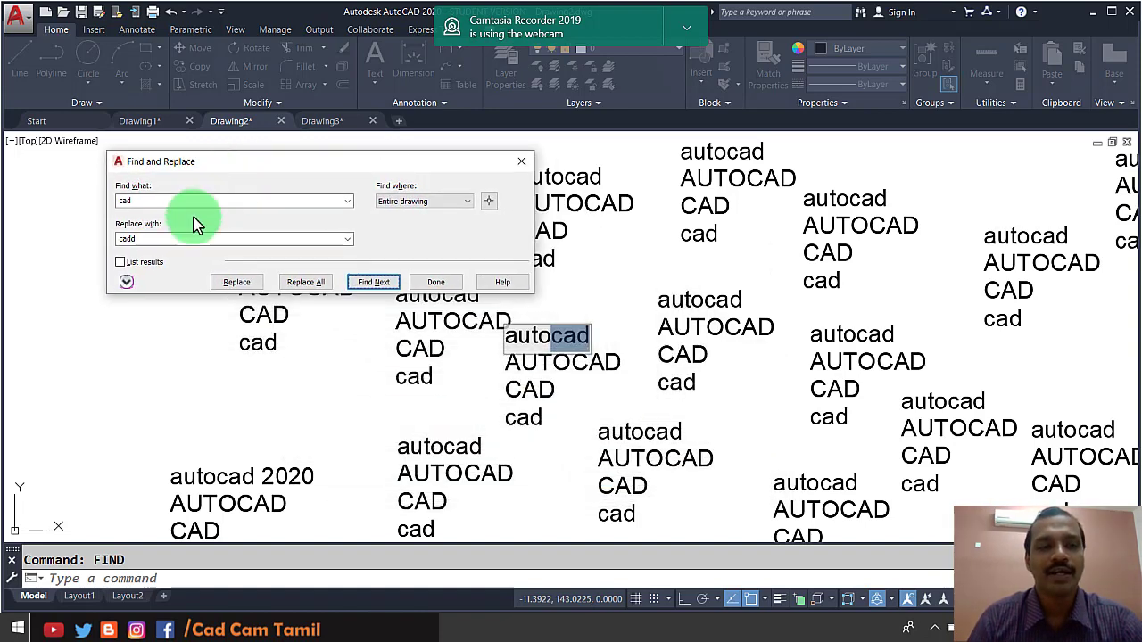
click(125, 283)
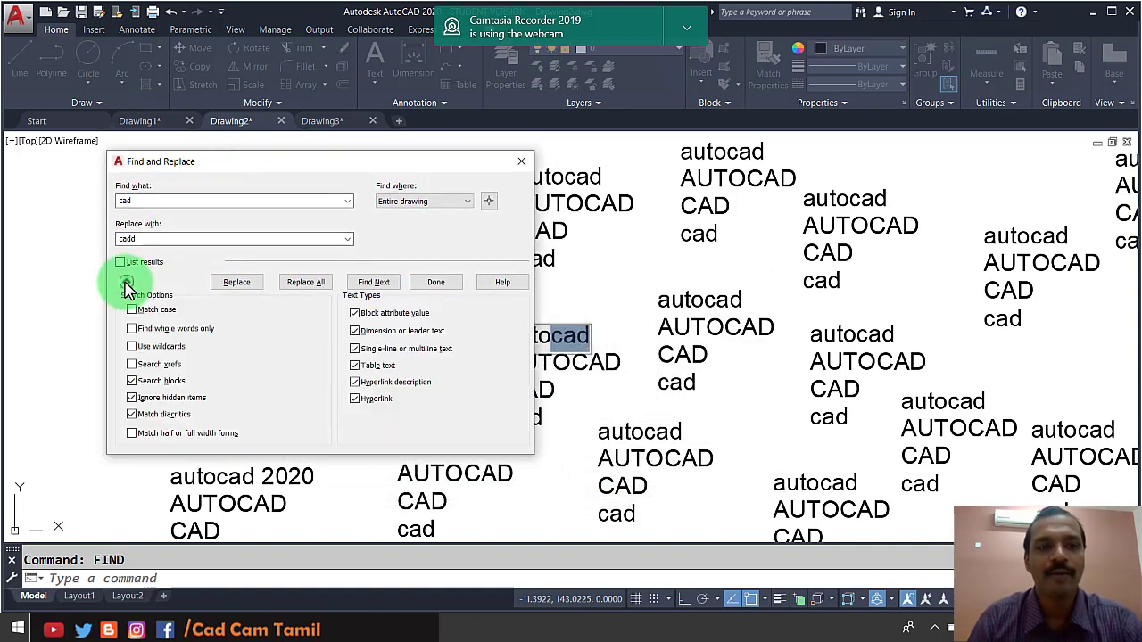
click(132, 329)
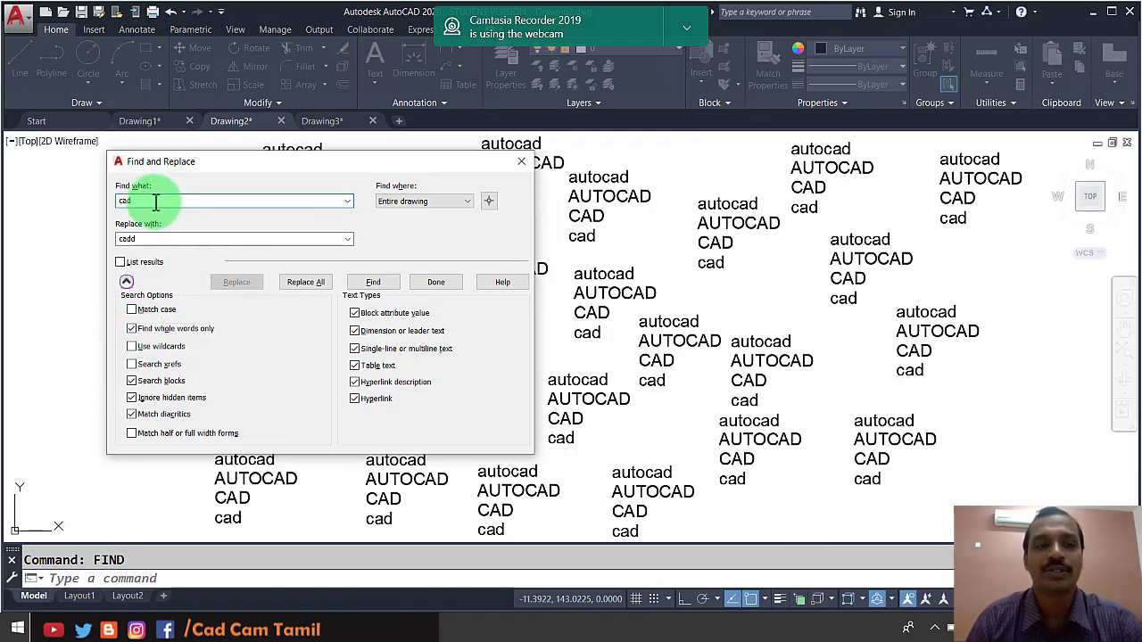
drag(291, 171, 781, 207)
click(864, 318)
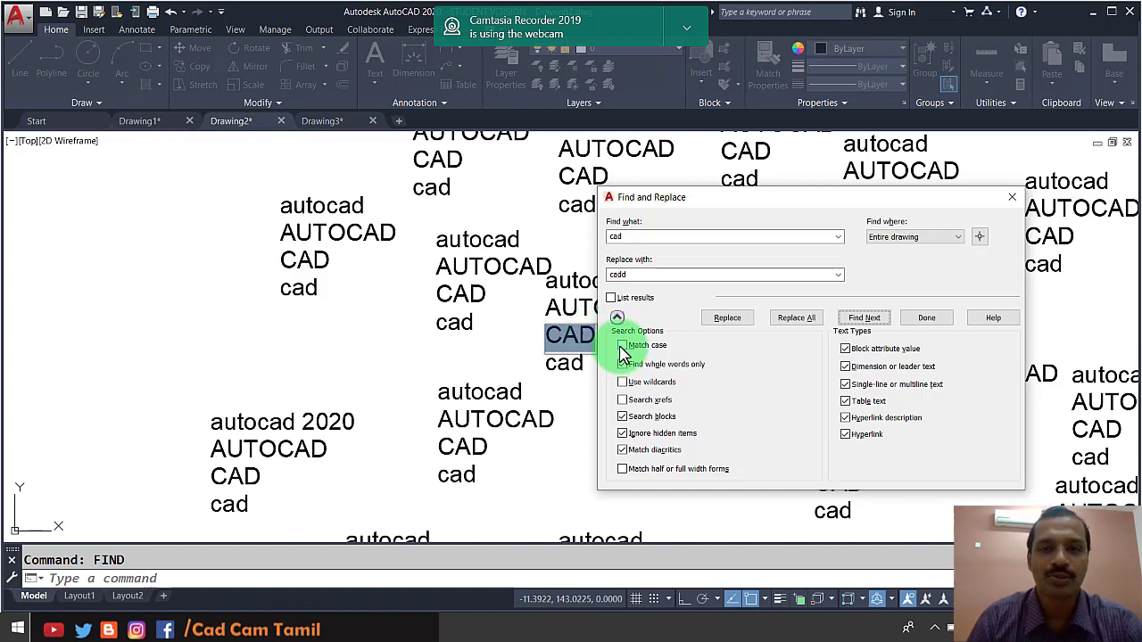
Step: Turn on case matching for the "cad" search and find the first match
drag(726, 199, 785, 193)
double_click(705, 231)
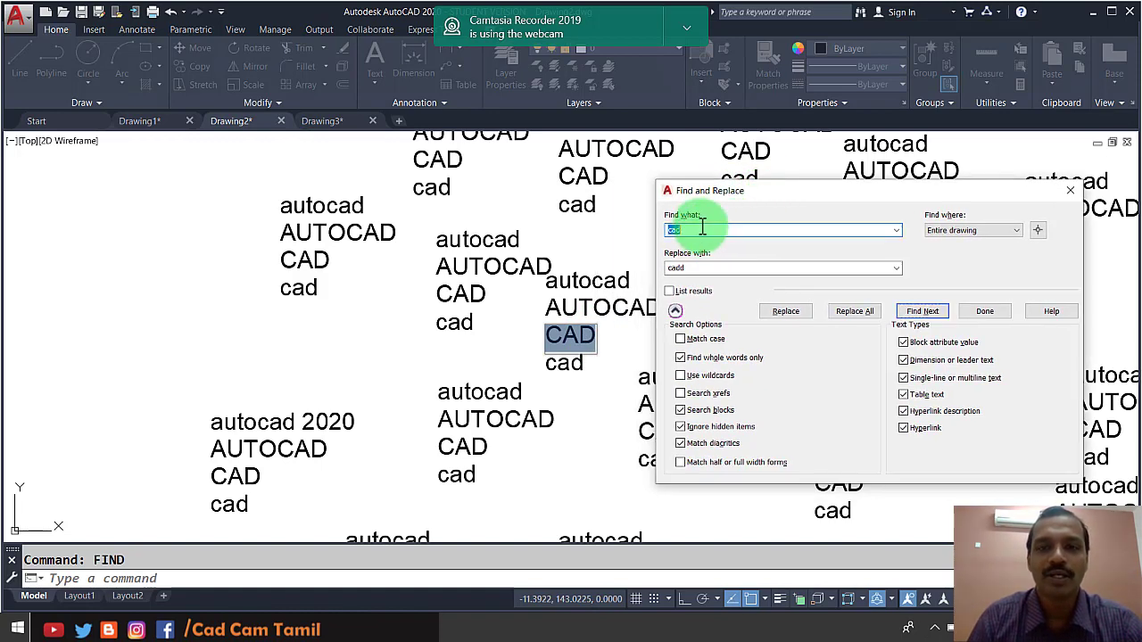
click(681, 339)
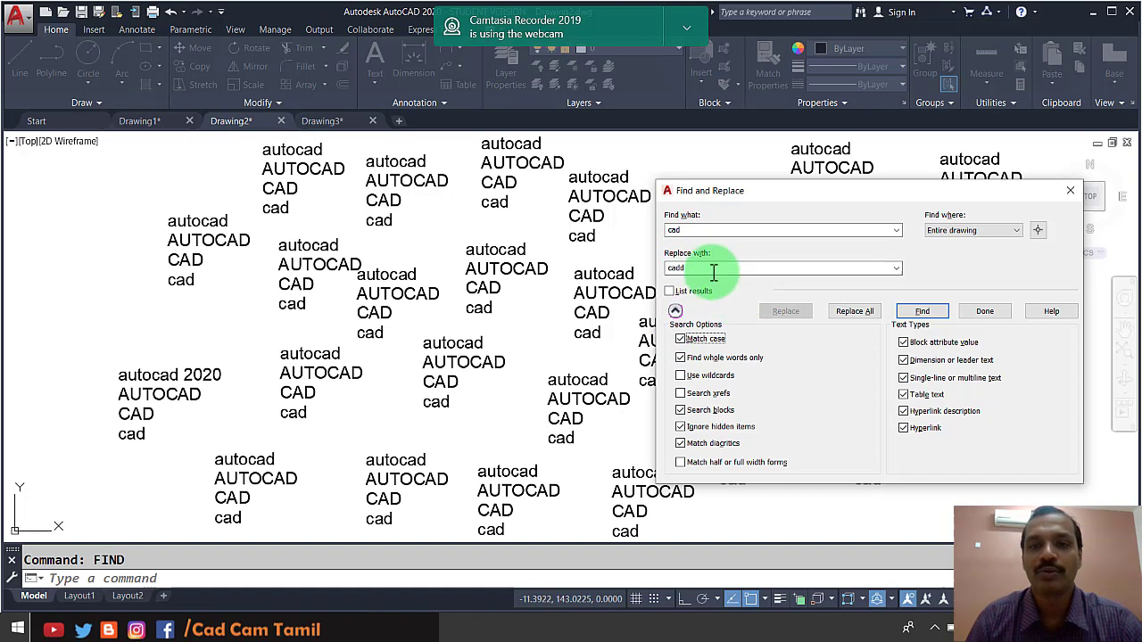
click(928, 310)
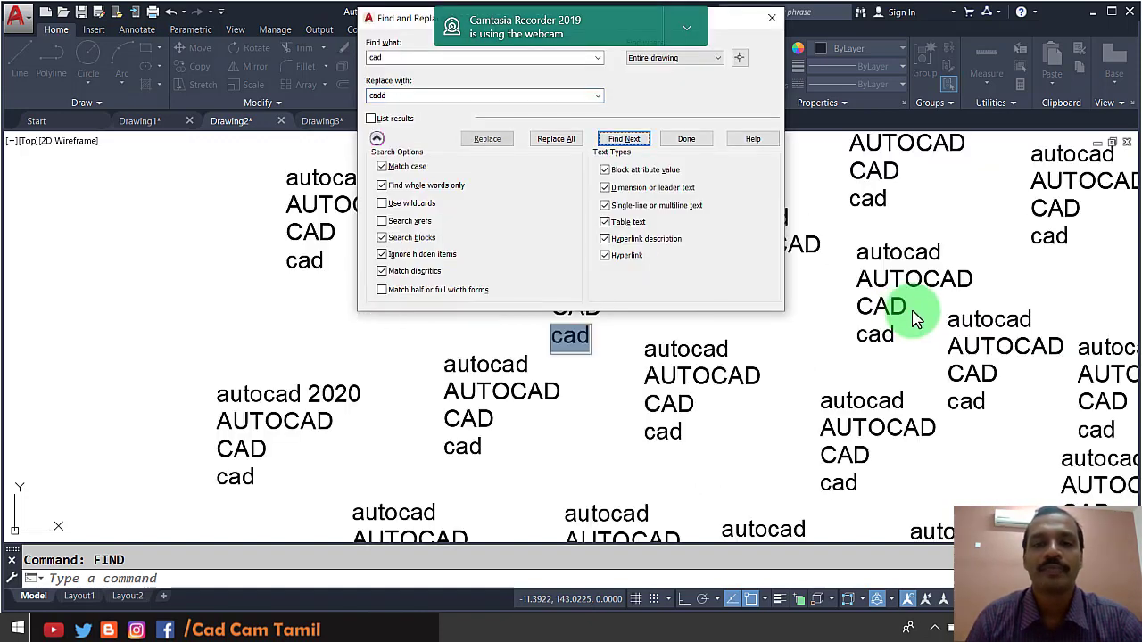
Step: Replace every lowercase "cad" in the drawing with "cadd" and close Find and Replace
click(555, 141)
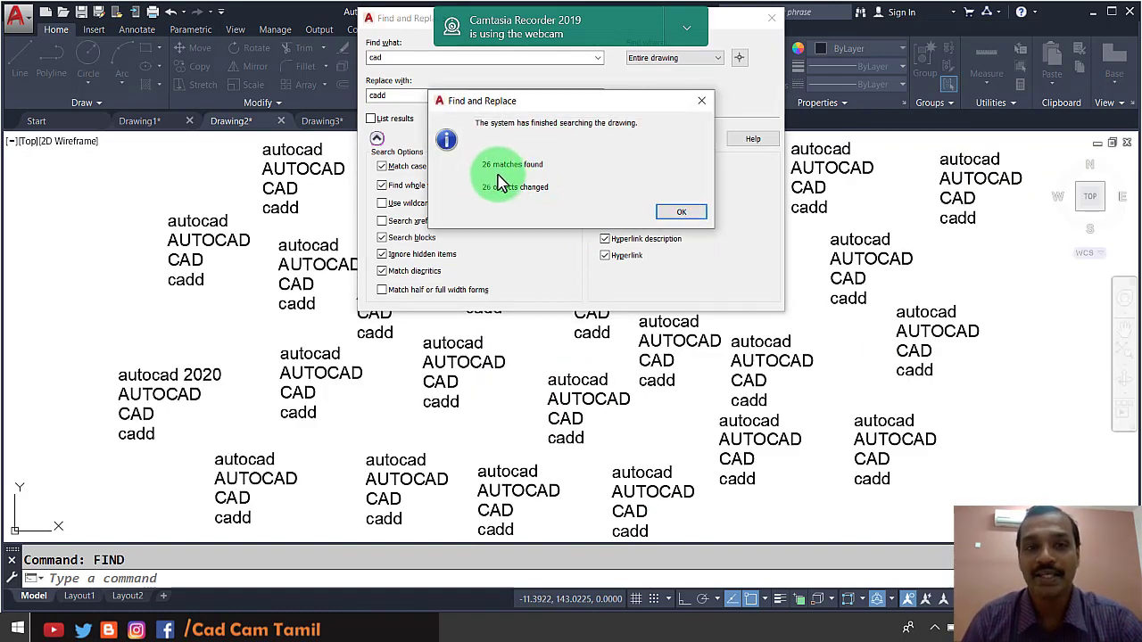
click(681, 212)
click(624, 141)
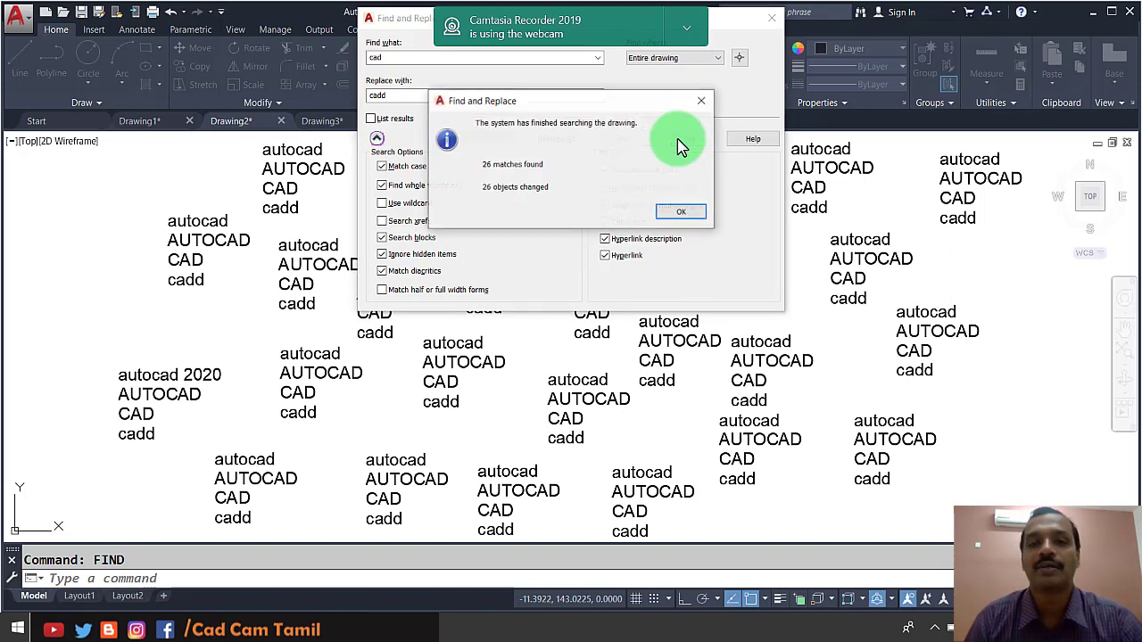
click(677, 210)
click(685, 140)
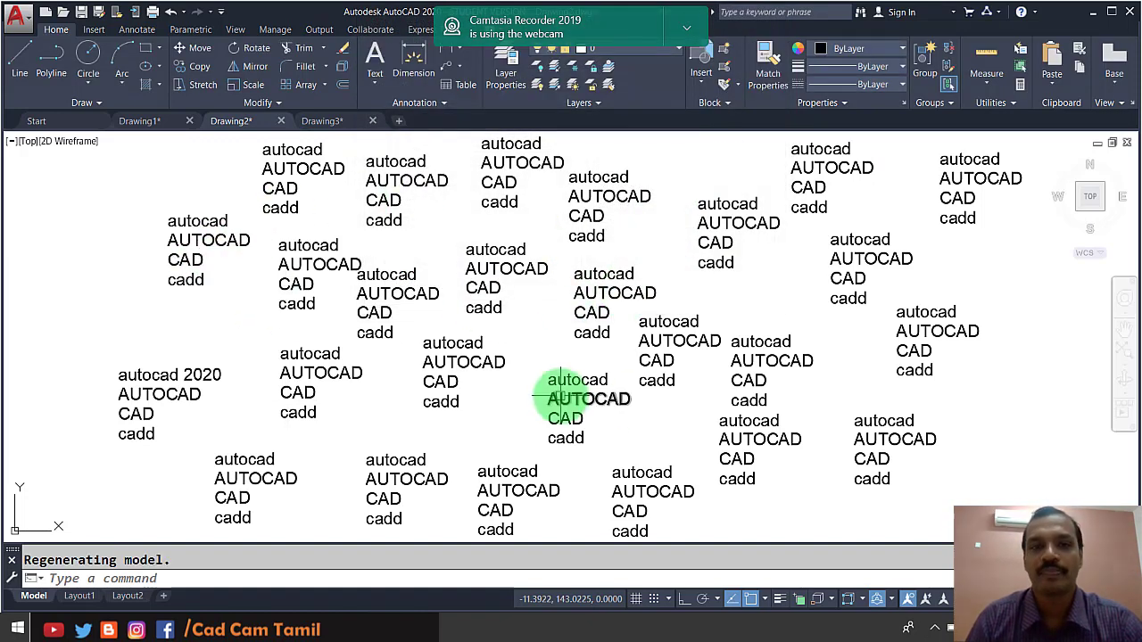
Step: Replace every "AUTOCAD" in the drawing with "AUTOCAD2020" using FIND, with case matching and whole words on
text(fi)
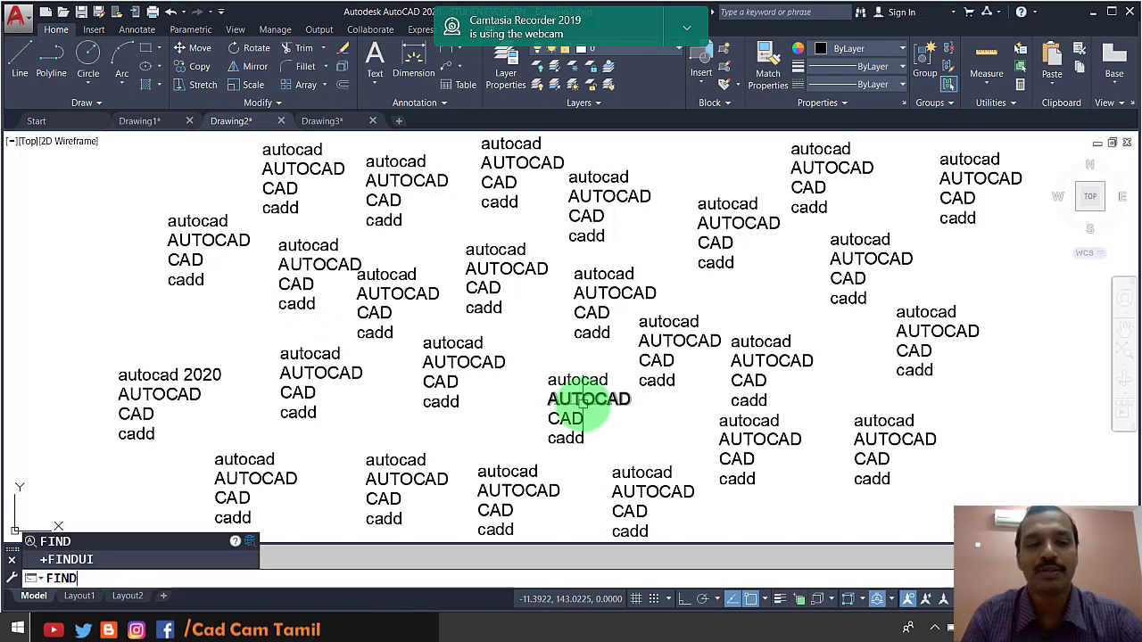
key(Return)
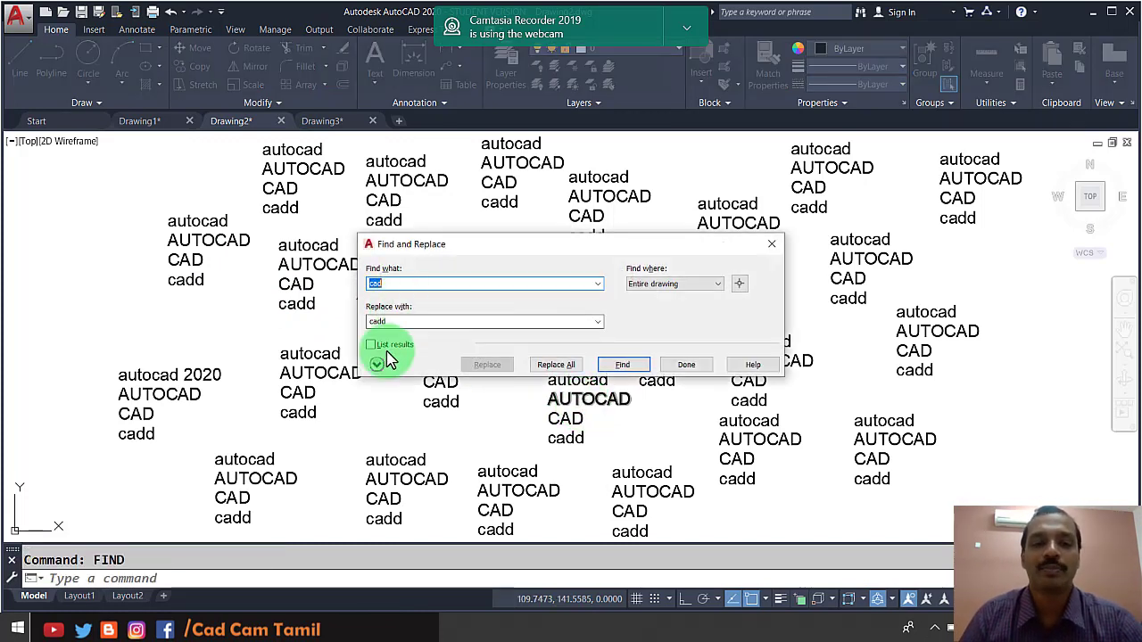
click(377, 365)
click(382, 394)
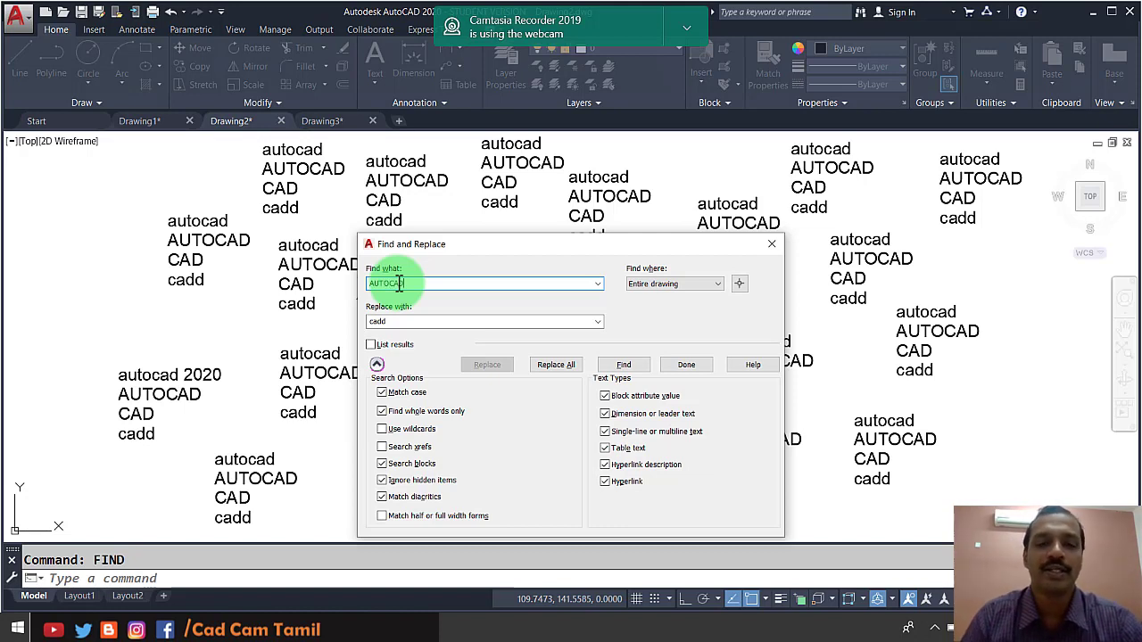
double_click(381, 322)
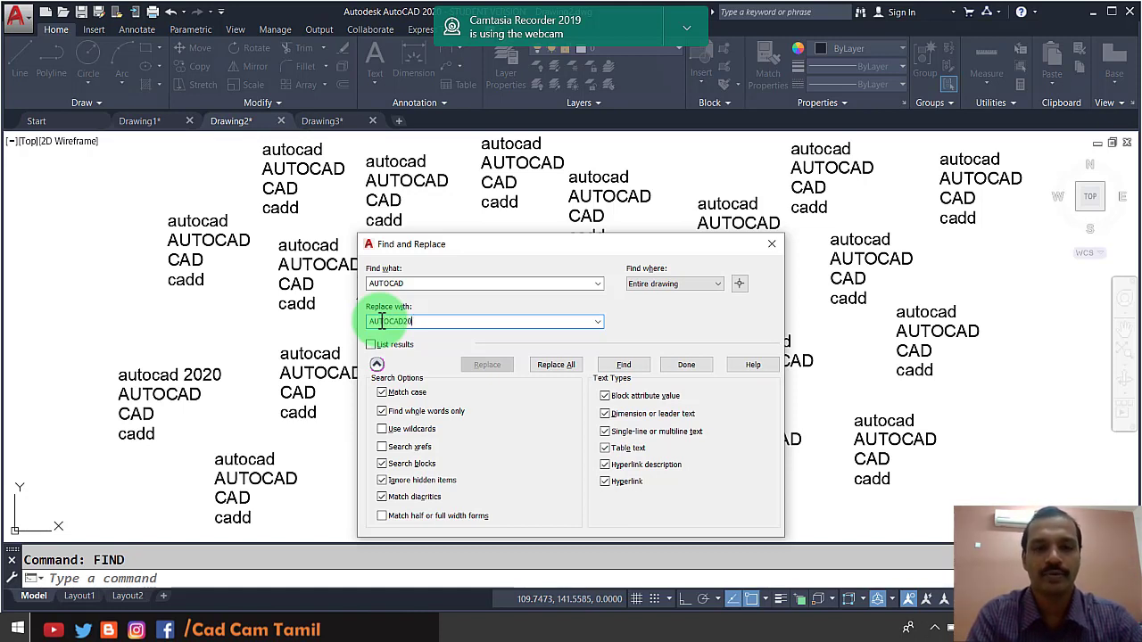
click(556, 366)
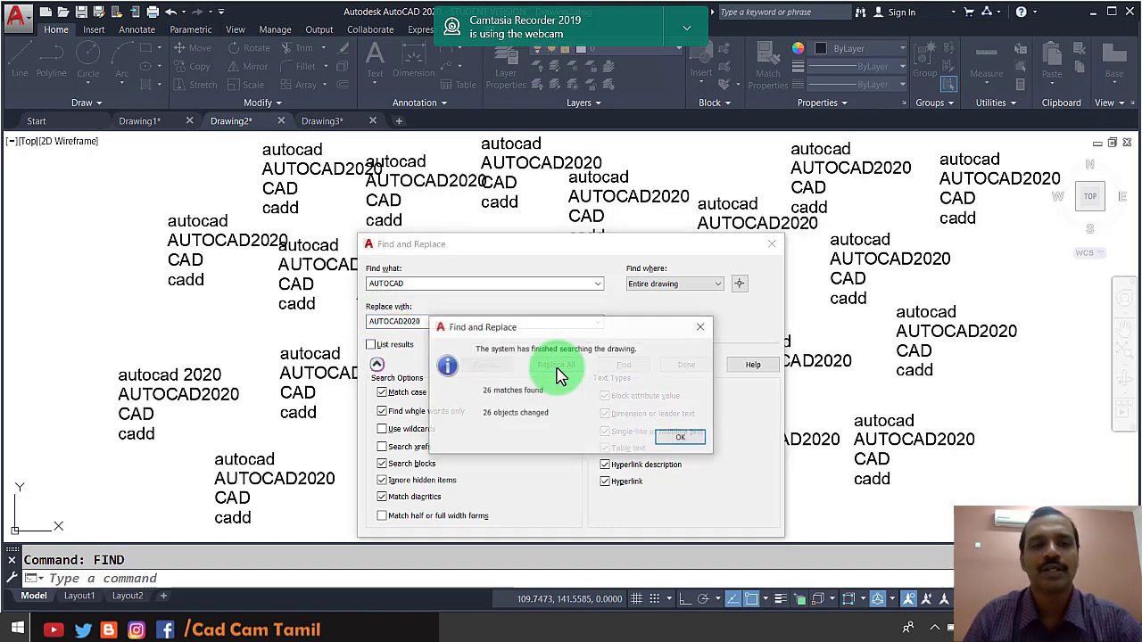
click(684, 439)
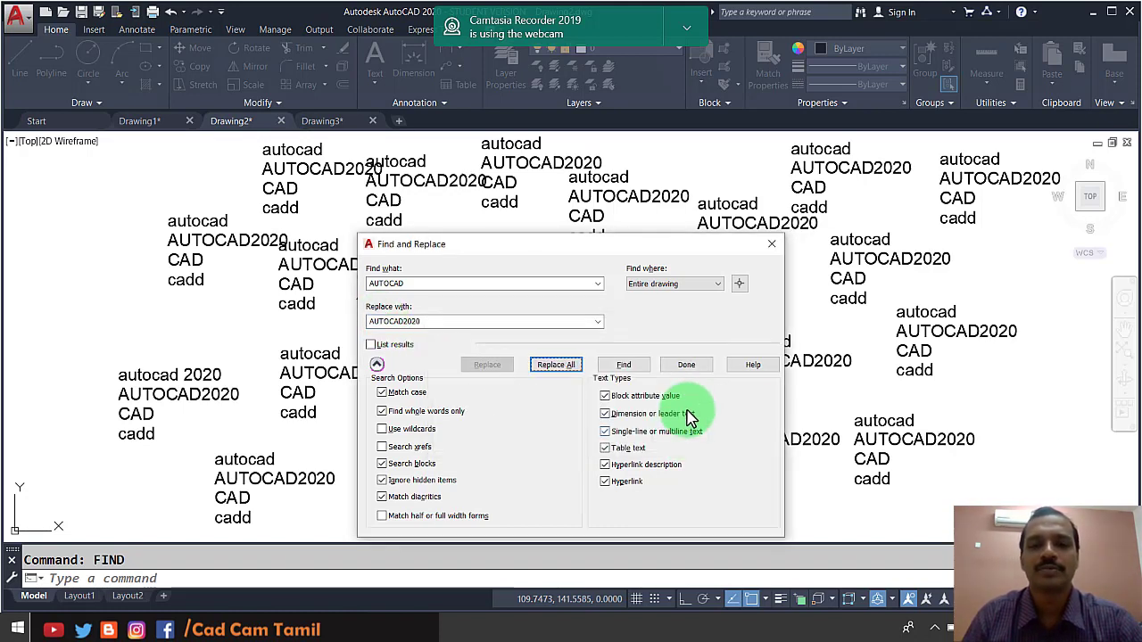
click(685, 365)
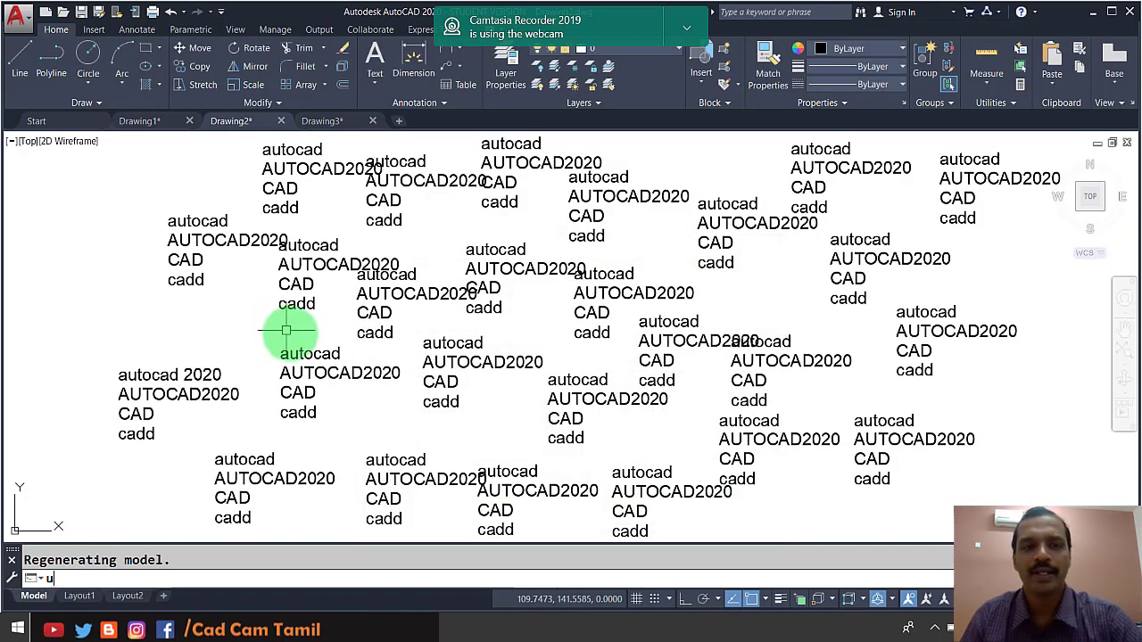
Step: Undo the replacement of "AUTOCAD" with "AUTOCAD2020"
key(Return)
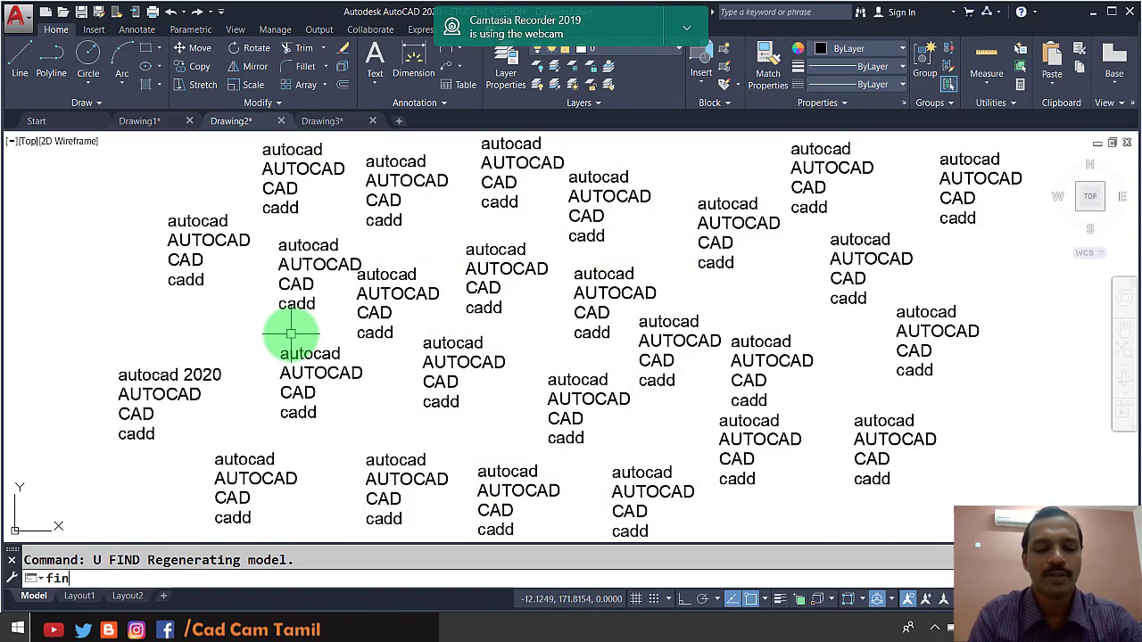
Step: Replace every "AUTOCAD" in the entire drawing with "AUTOCAD2020" using FIND, with case matching off and whole words only on
key(Return)
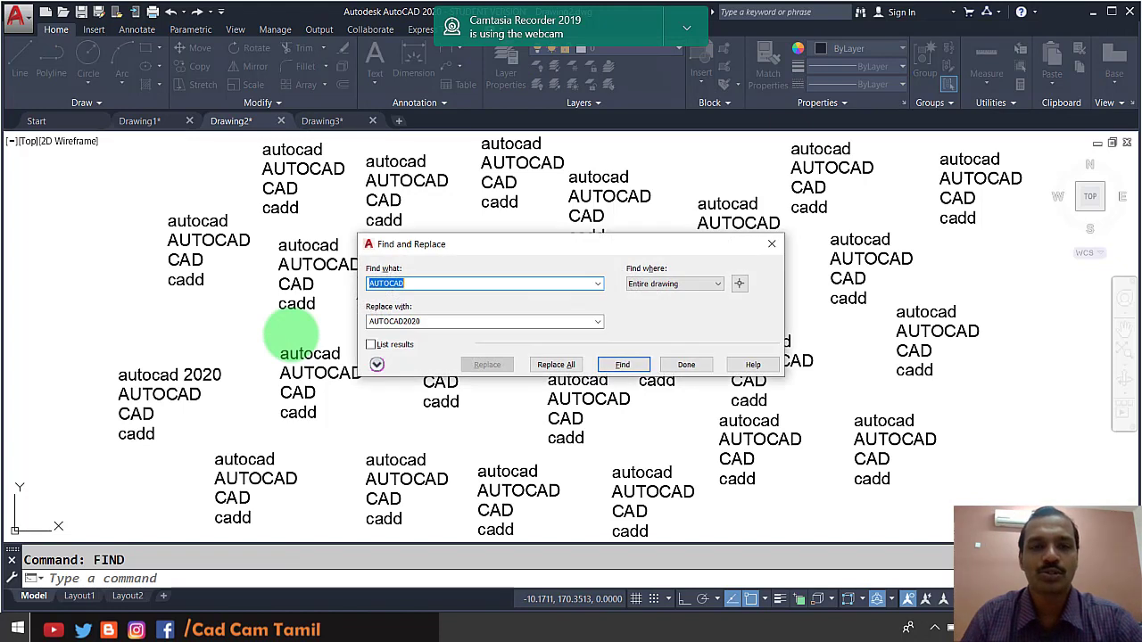
click(376, 365)
click(383, 394)
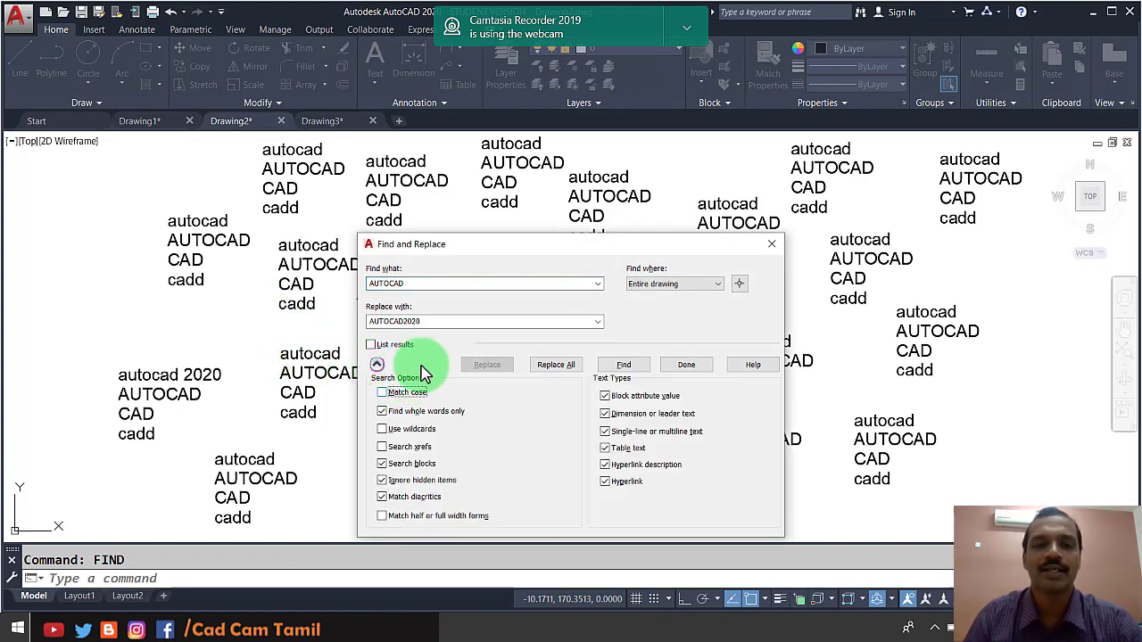
double_click(438, 283)
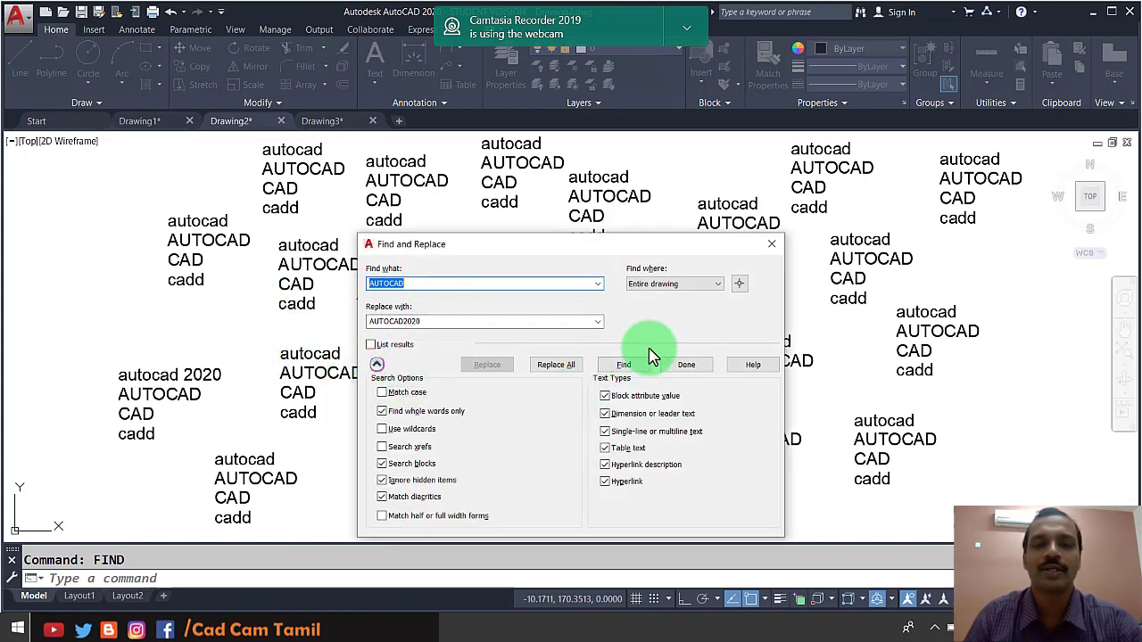
click(557, 366)
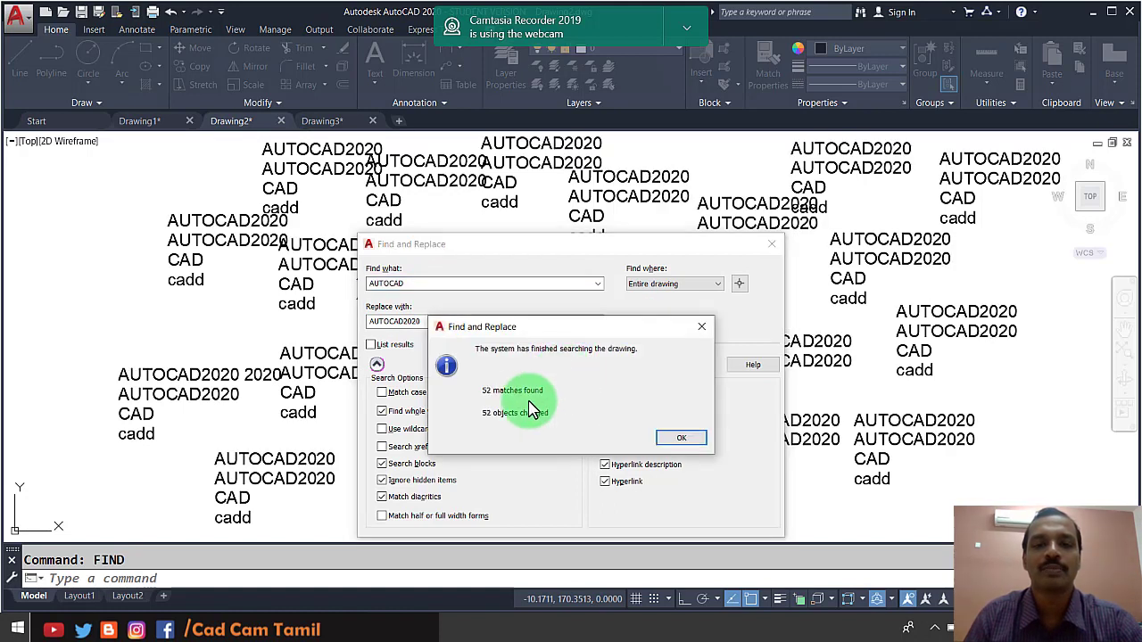
click(683, 439)
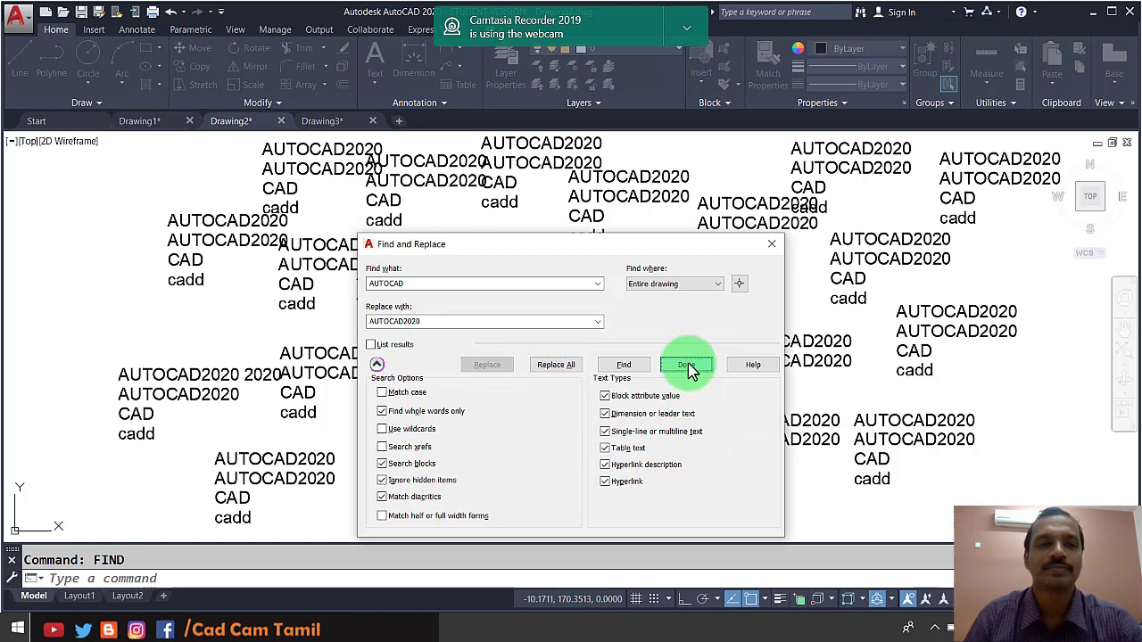
click(687, 366)
scroll(201, 191, up, 4)
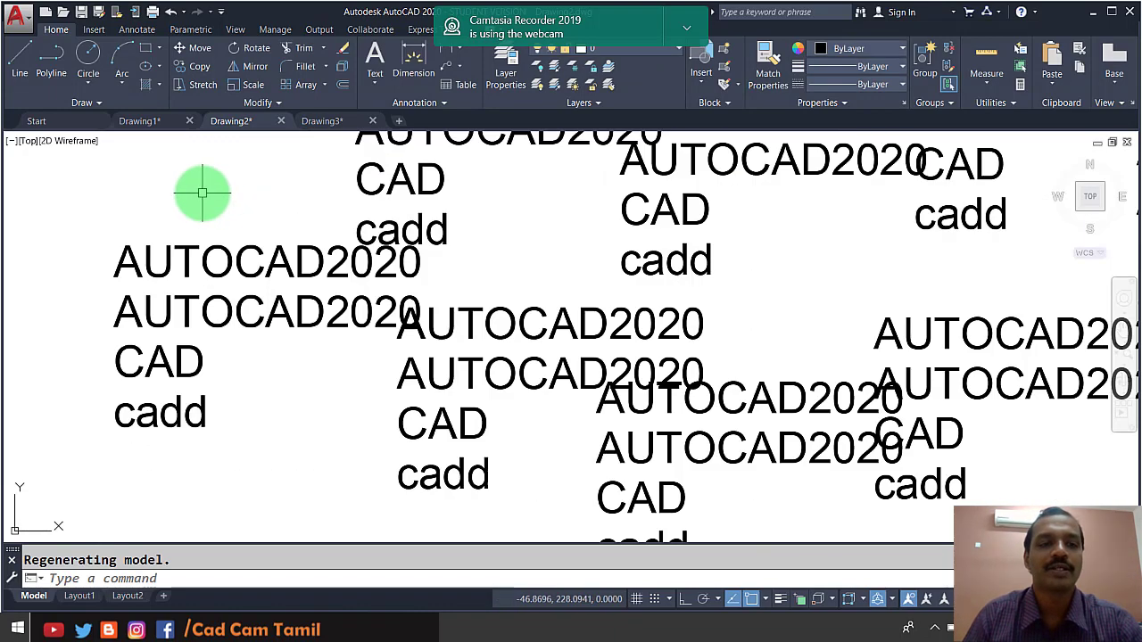
scroll(189, 307, down, 4)
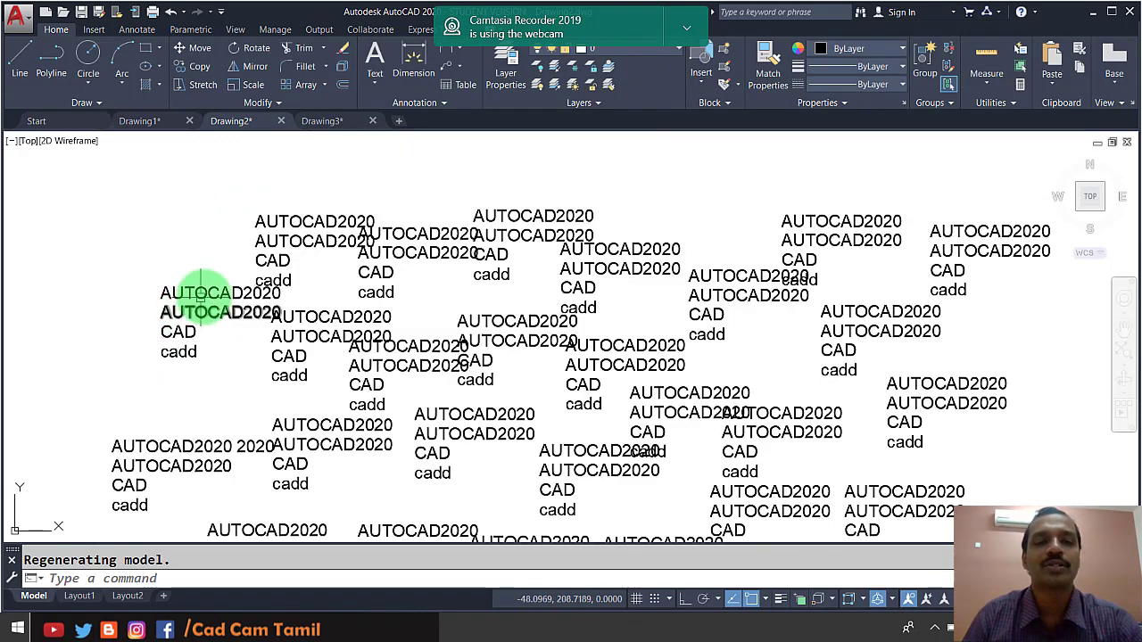
scroll(438, 267, down, 4)
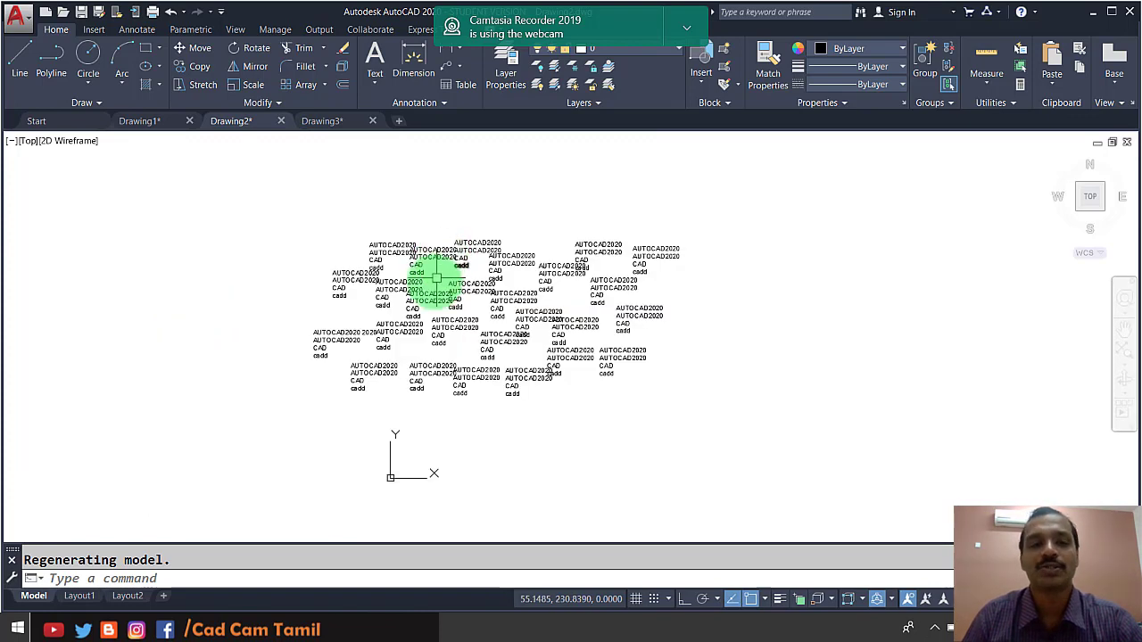
scroll(438, 278, up, 4)
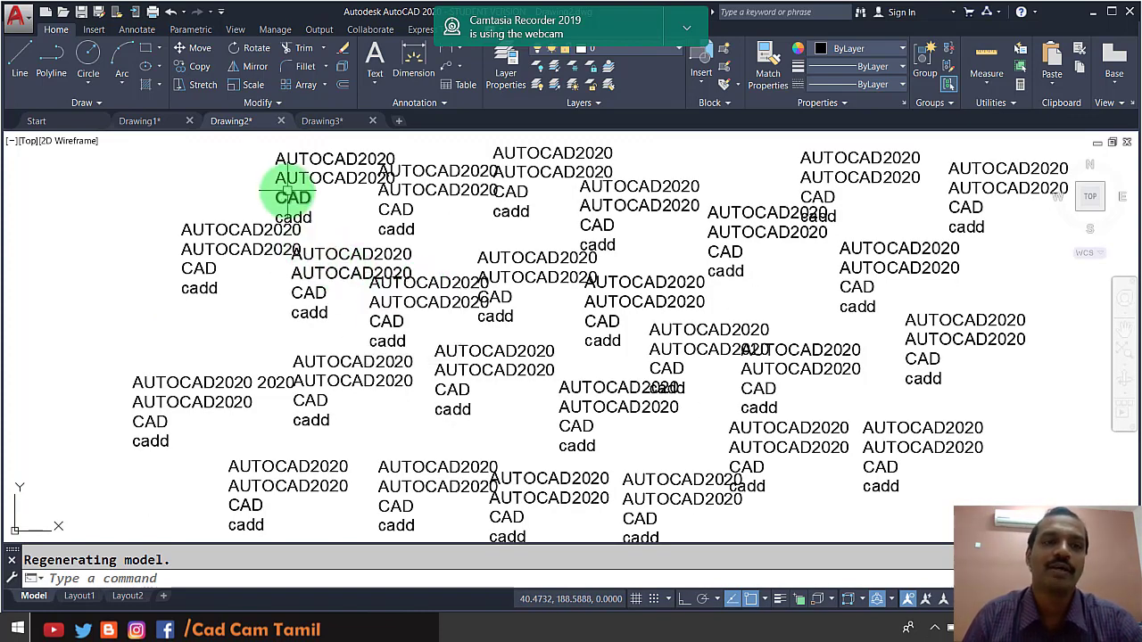
Step: In Drawing1, place the single-line text "windoes" with height 3 and rotation 0
click(148, 121)
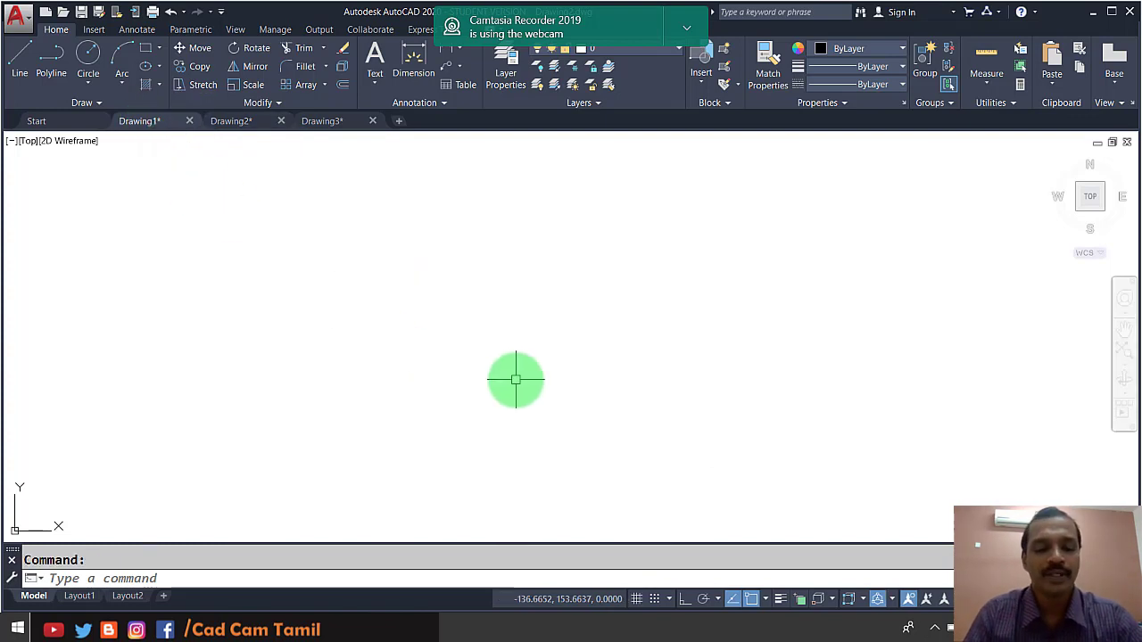
key(Return)
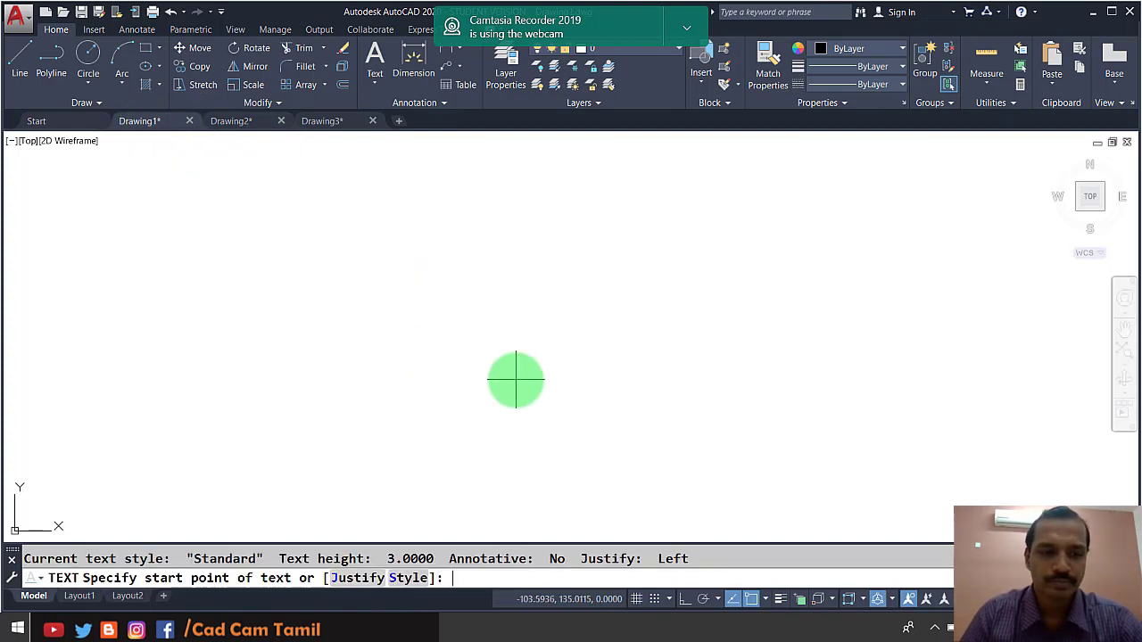
click(284, 309)
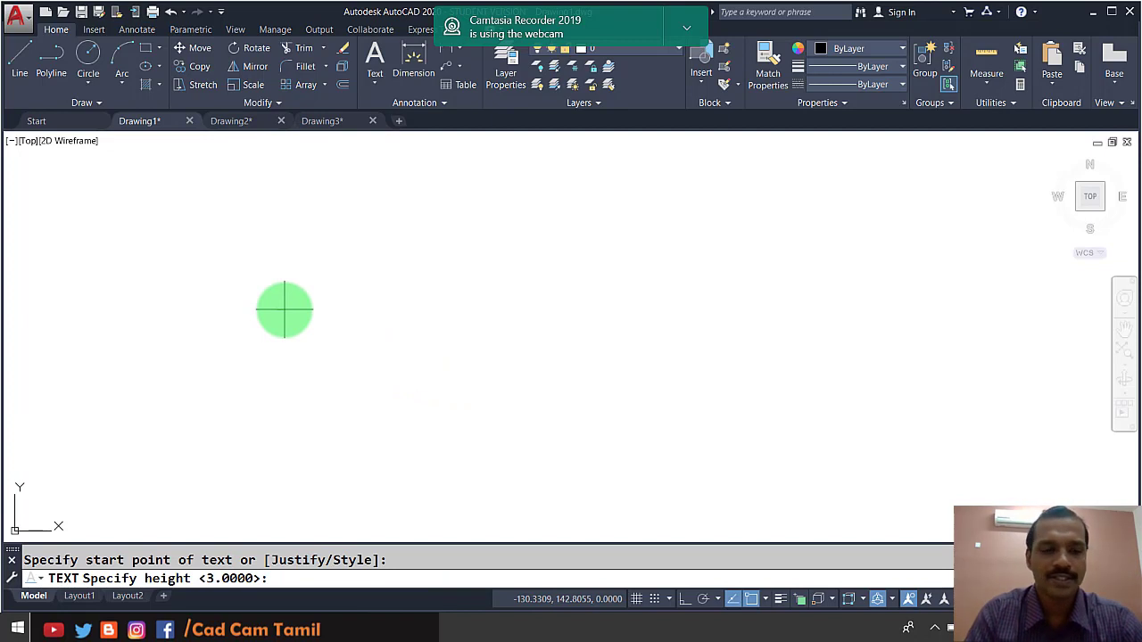
key(Return)
key(Return)
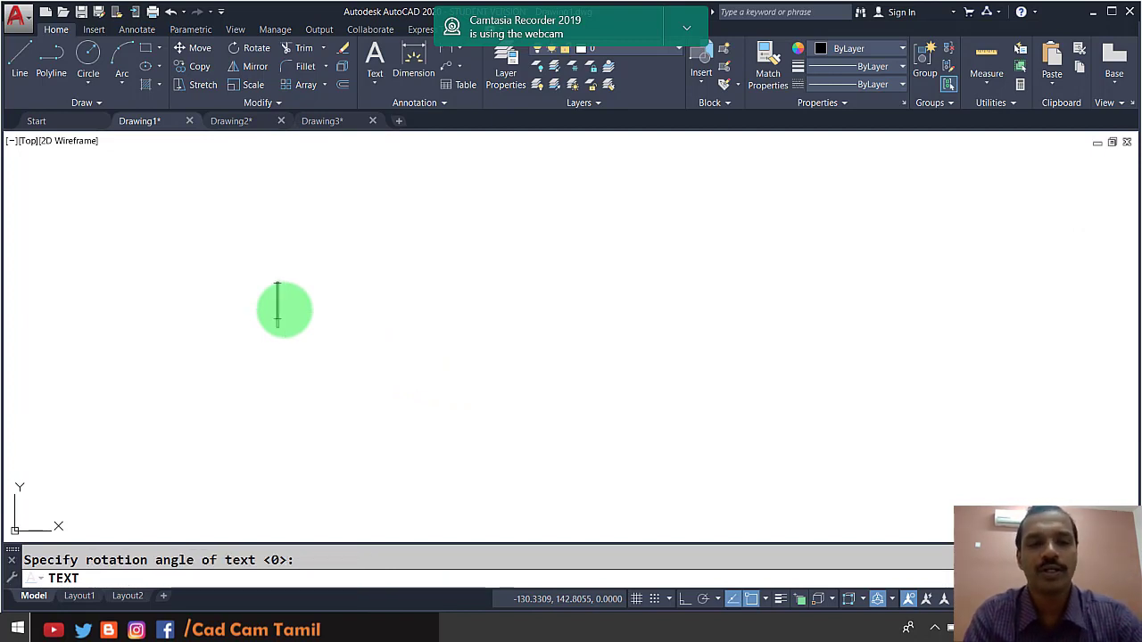
text(windoes)
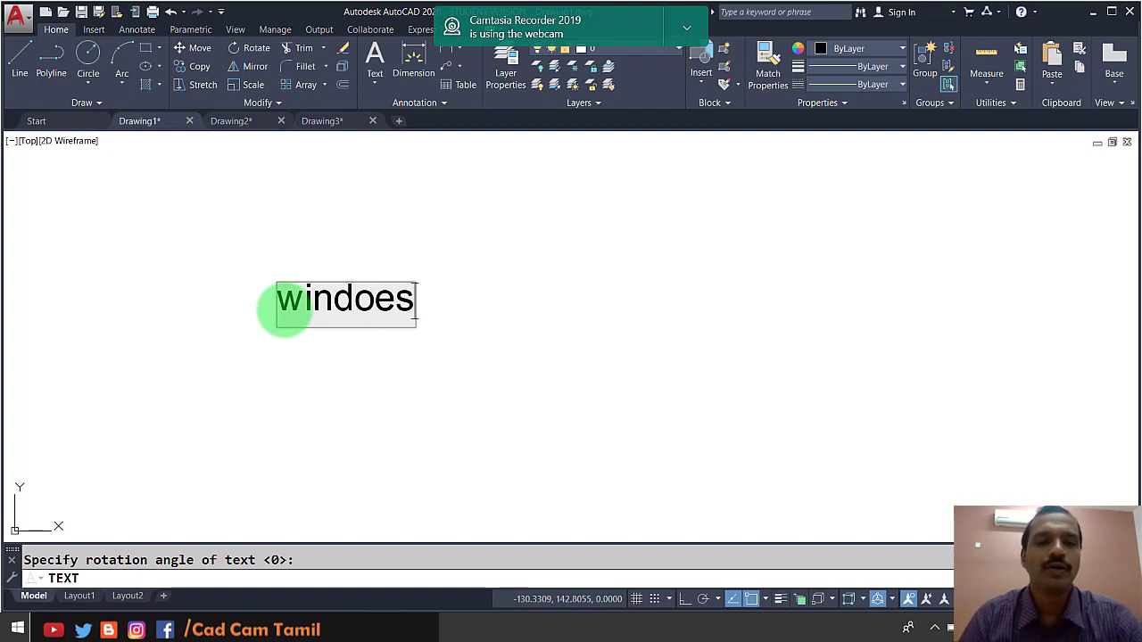
key(Return)
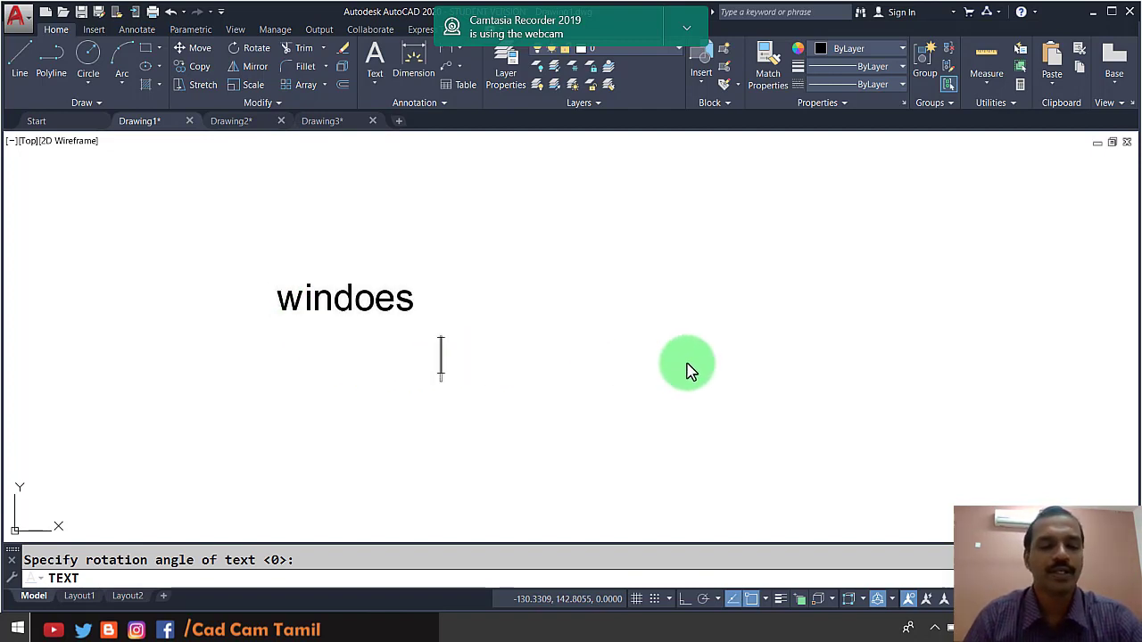
key(Return)
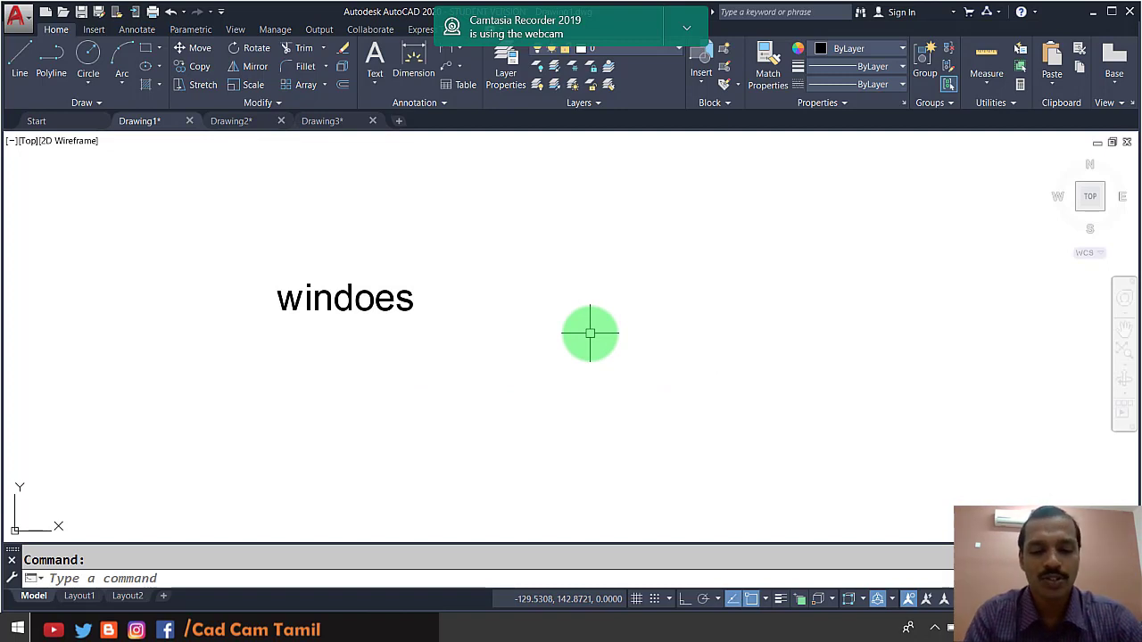
Step: Run SPELL on the entire drawing and change "windoes" to the suggestion "windows"
text(spell)
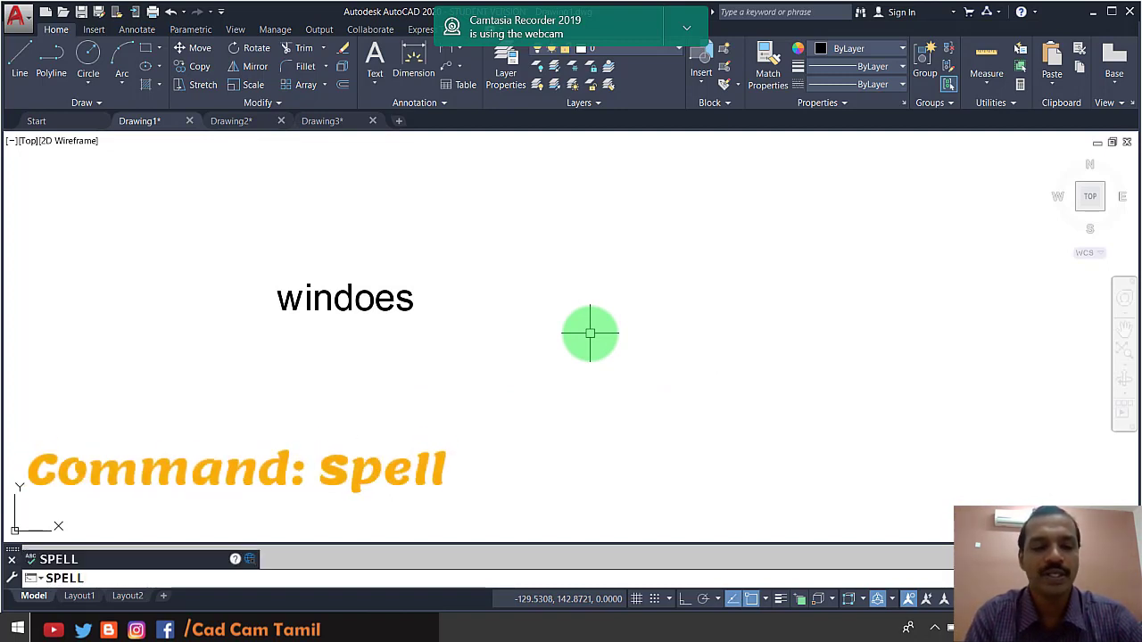
key(Return)
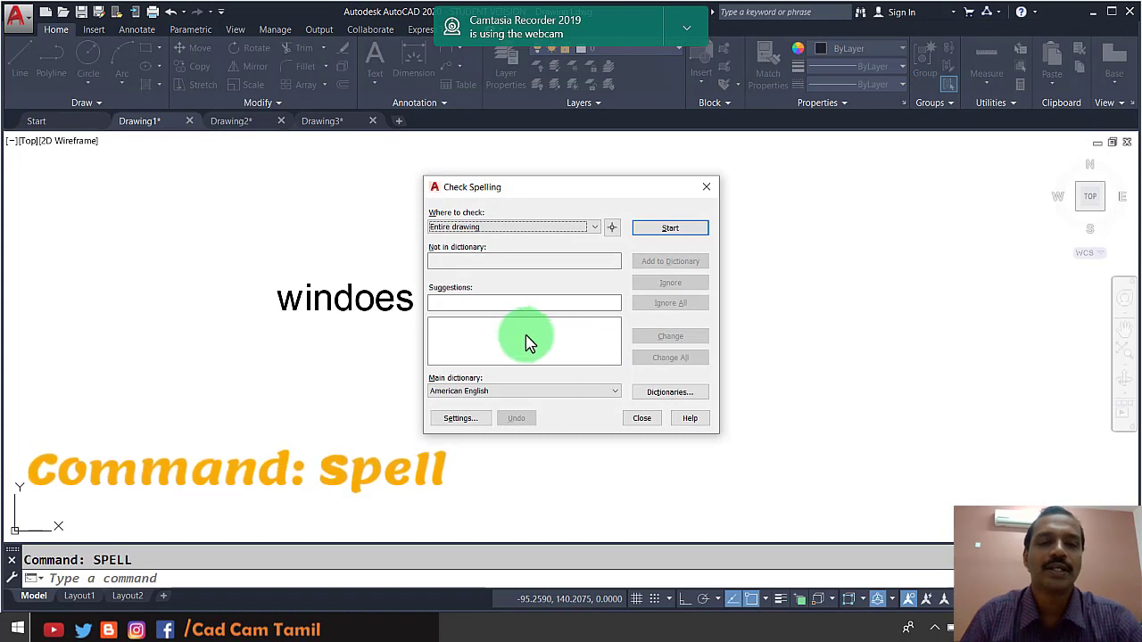
click(364, 303)
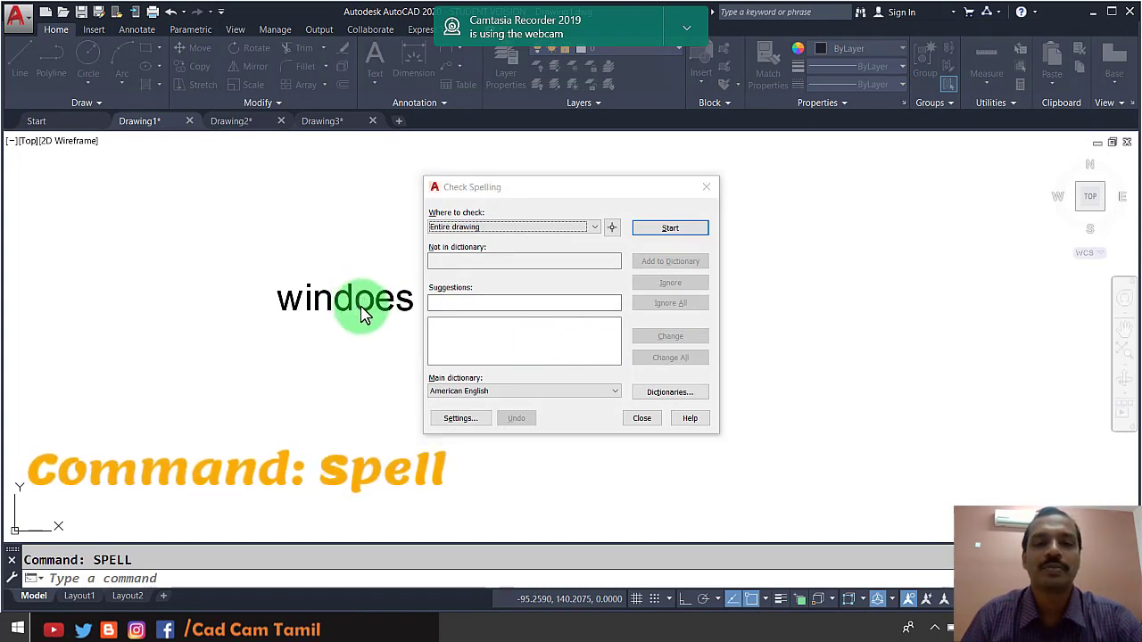
click(482, 262)
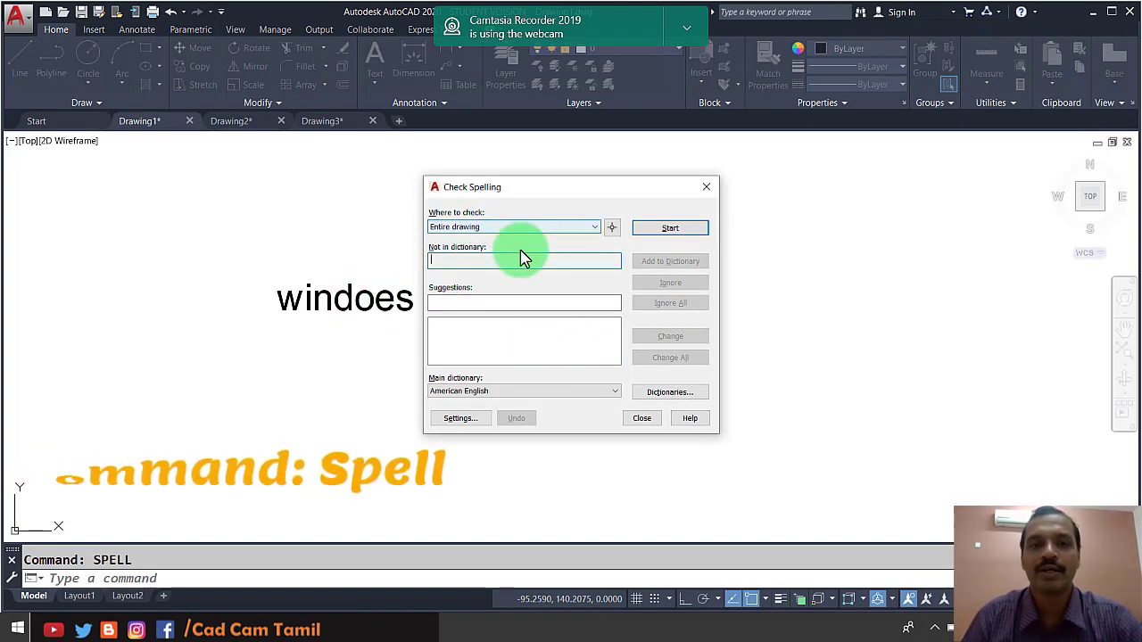
click(365, 298)
click(670, 230)
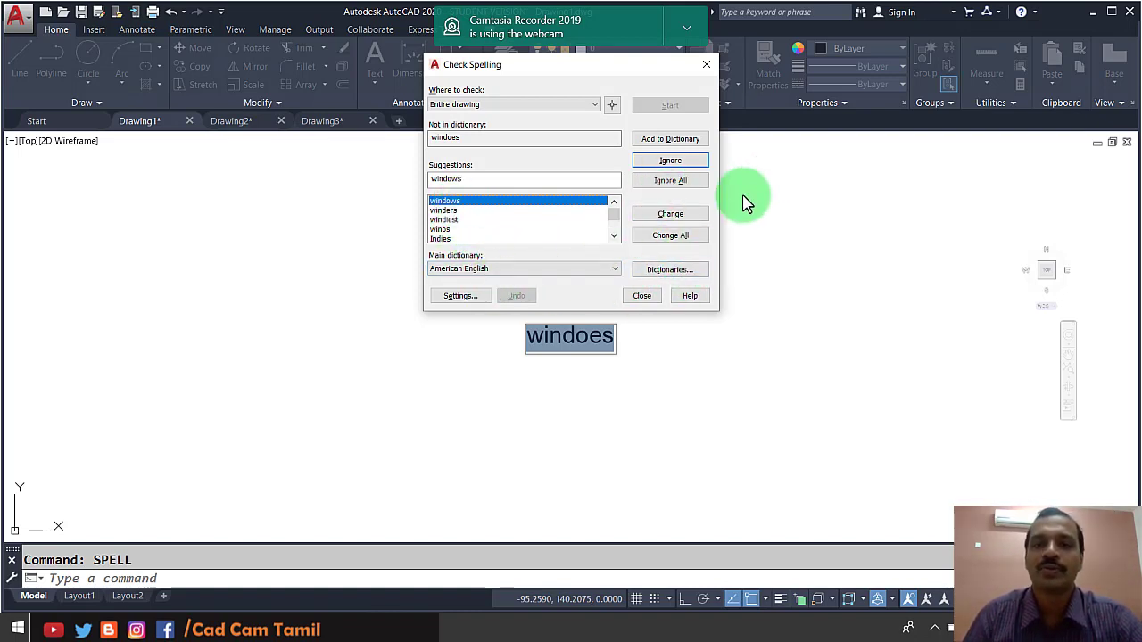
click(671, 216)
click(602, 221)
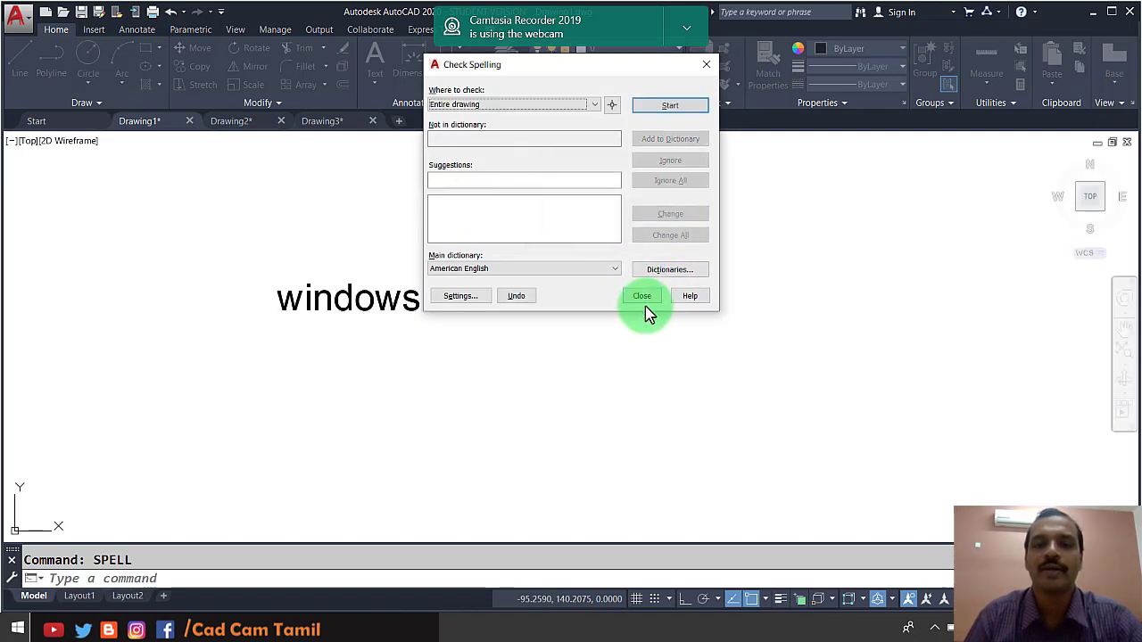
click(642, 296)
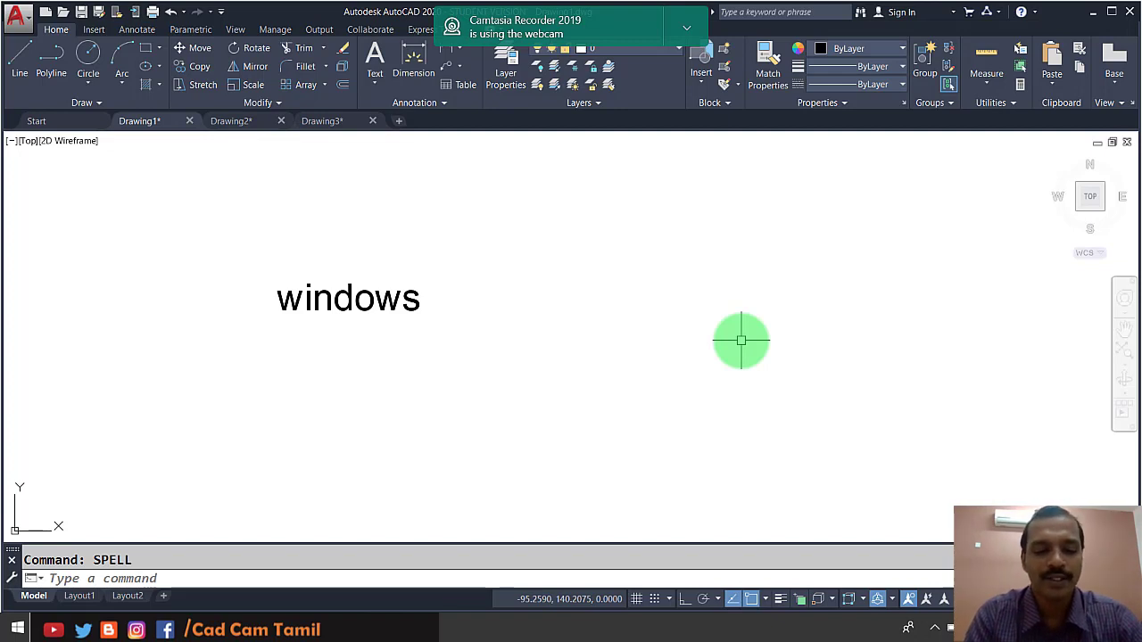
Step: Add the single-line text "apple" to the right of "windows" with height 3 and rotation 0
text(tex)
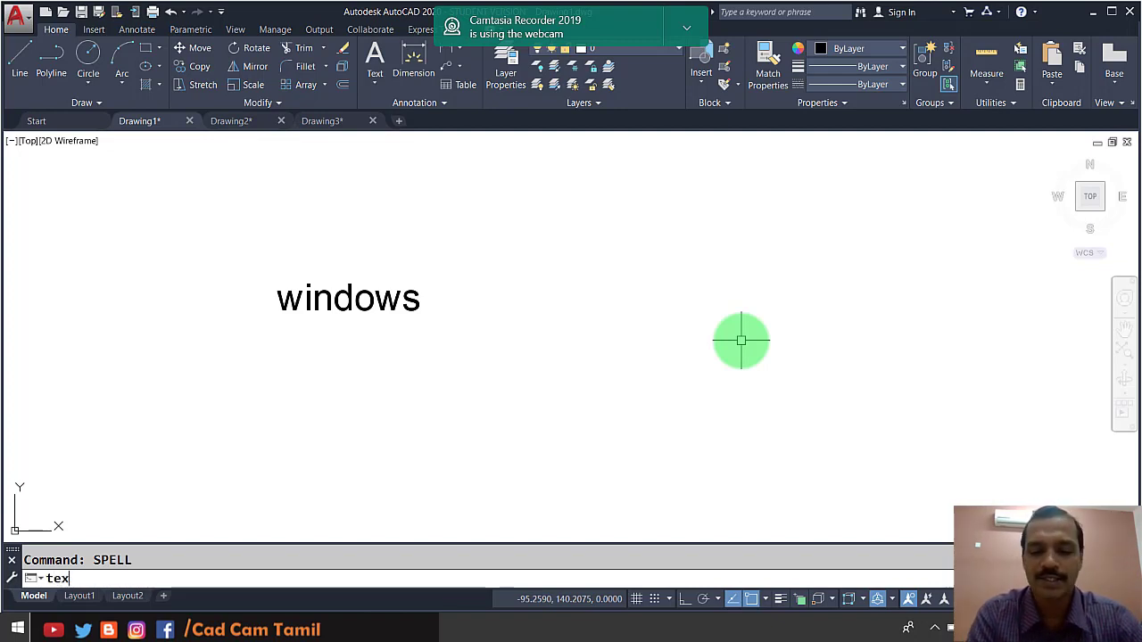
text(t)
key(Return)
click(599, 276)
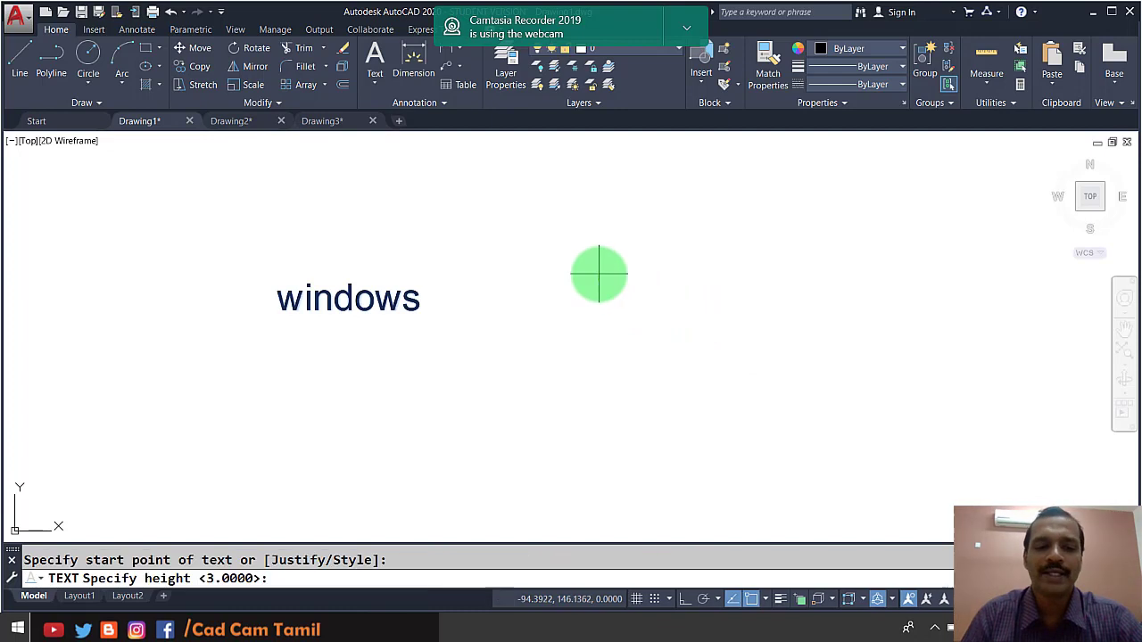
key(Return)
key(Return)
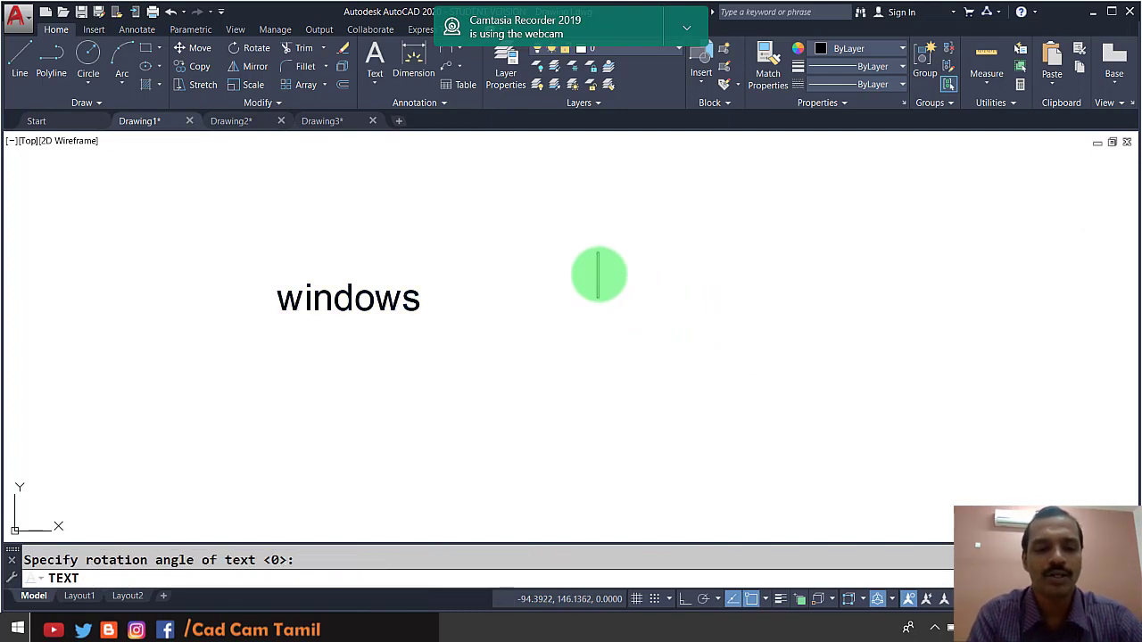
text(apple)
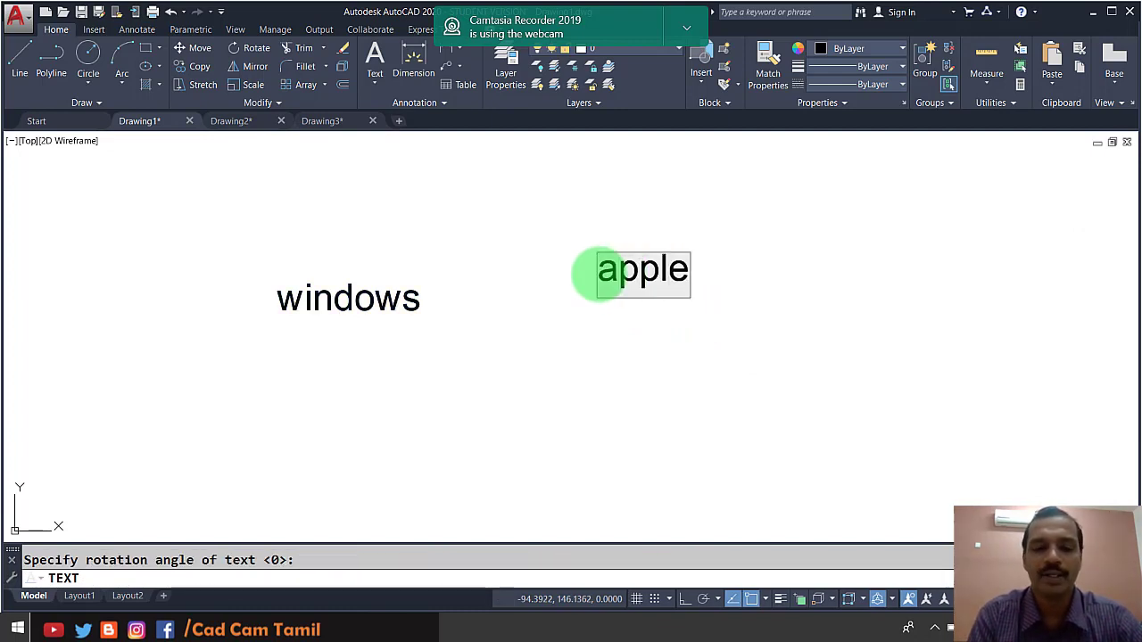
key(Return)
key(Return)
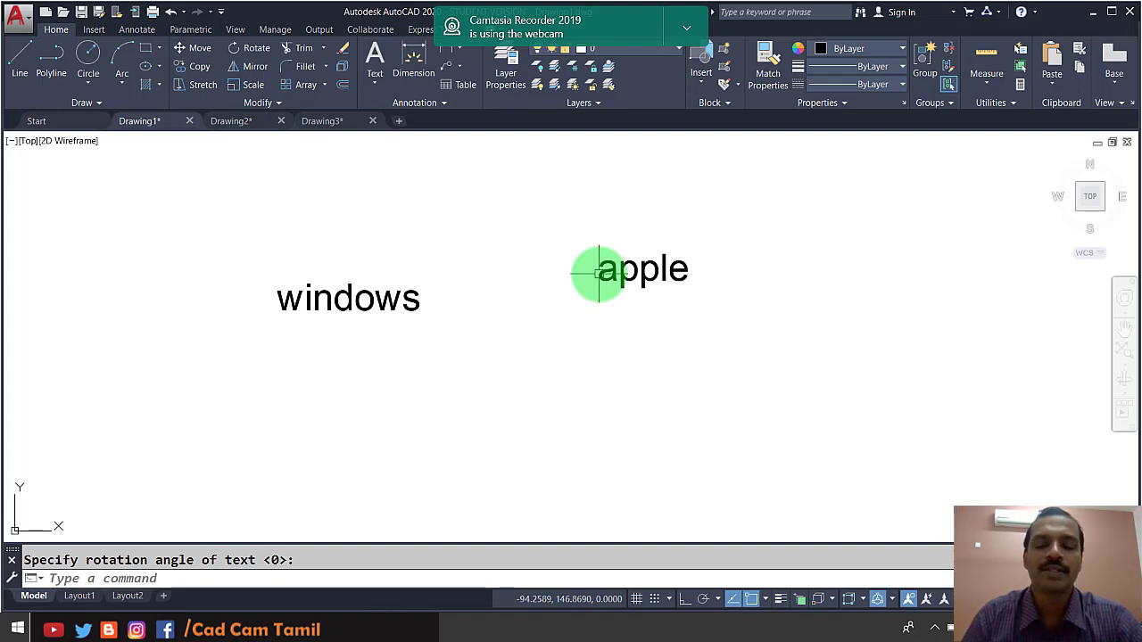
Step: Run SPELL on the entire drawing again and look through the options for where to check, leaving the scope at Entire drawing
text(spell)
key(Return)
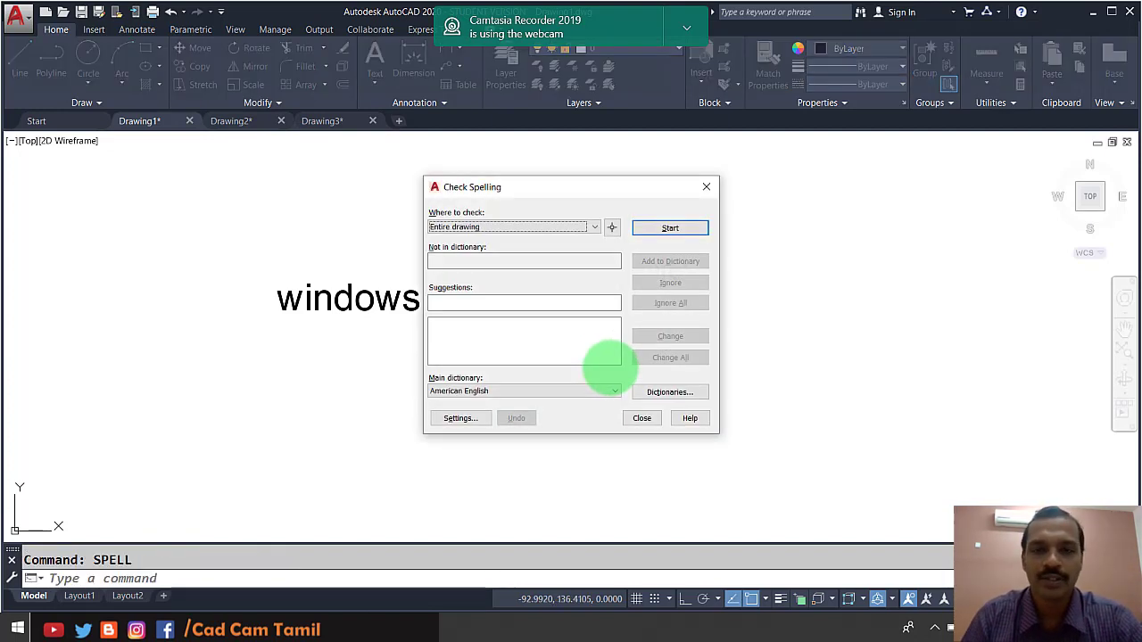
click(670, 229)
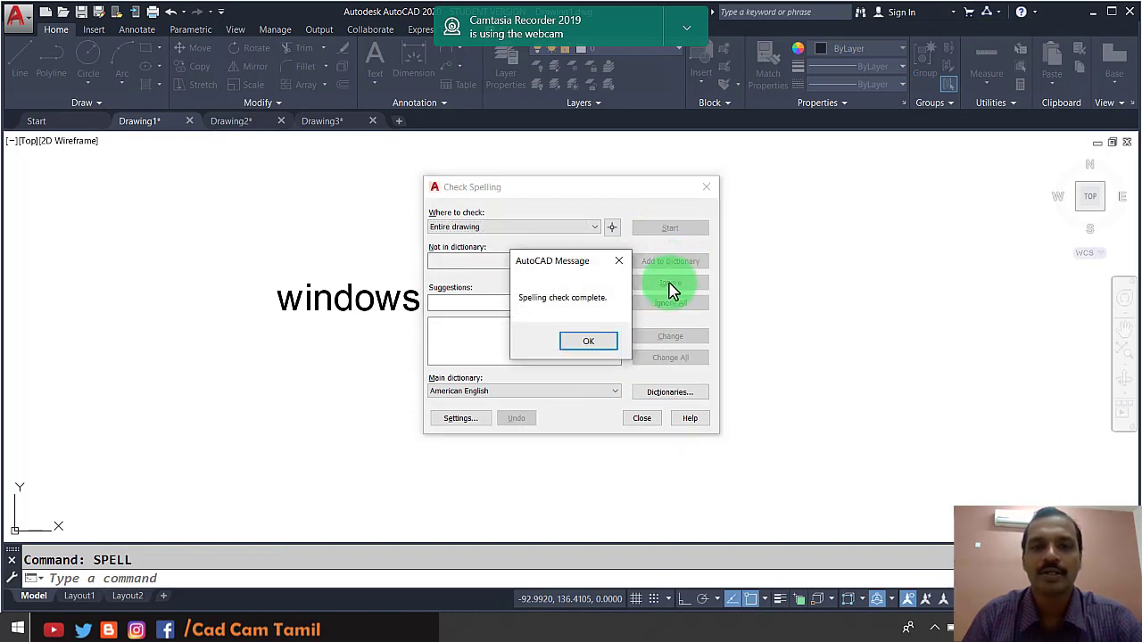
click(585, 346)
mouse_move(558, 189)
mouse_down()
mouse_move(522, 178)
mouse_move(126, 201)
mouse_move(428, 370)
mouse_move(719, 380)
mouse_move(887, 280)
mouse_move(870, 214)
mouse_up()
click(894, 254)
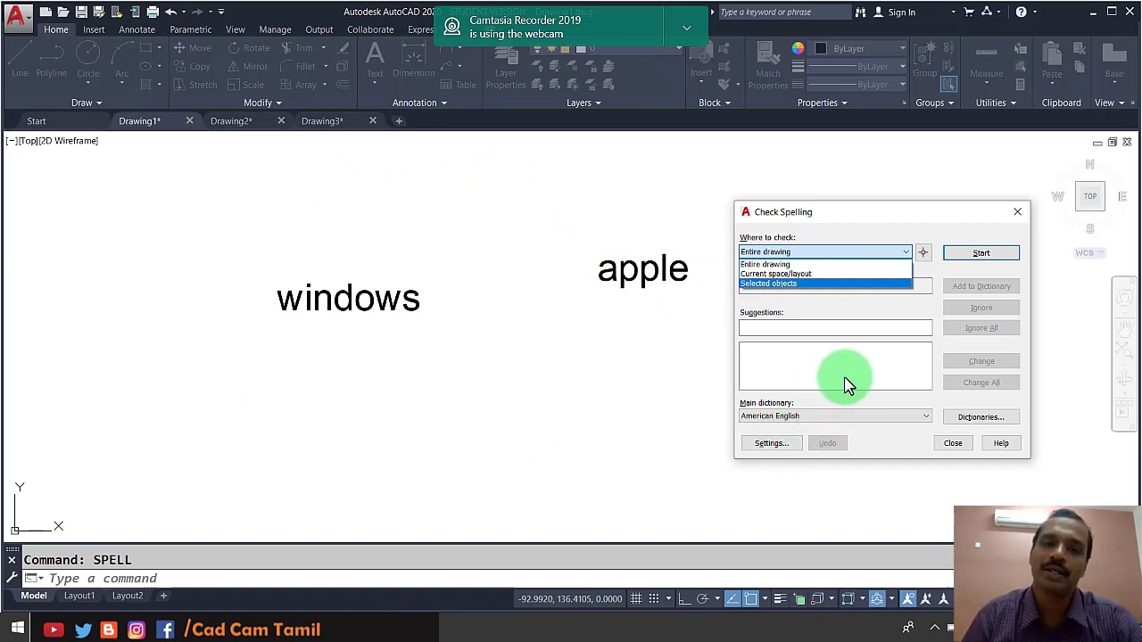
click(944, 445)
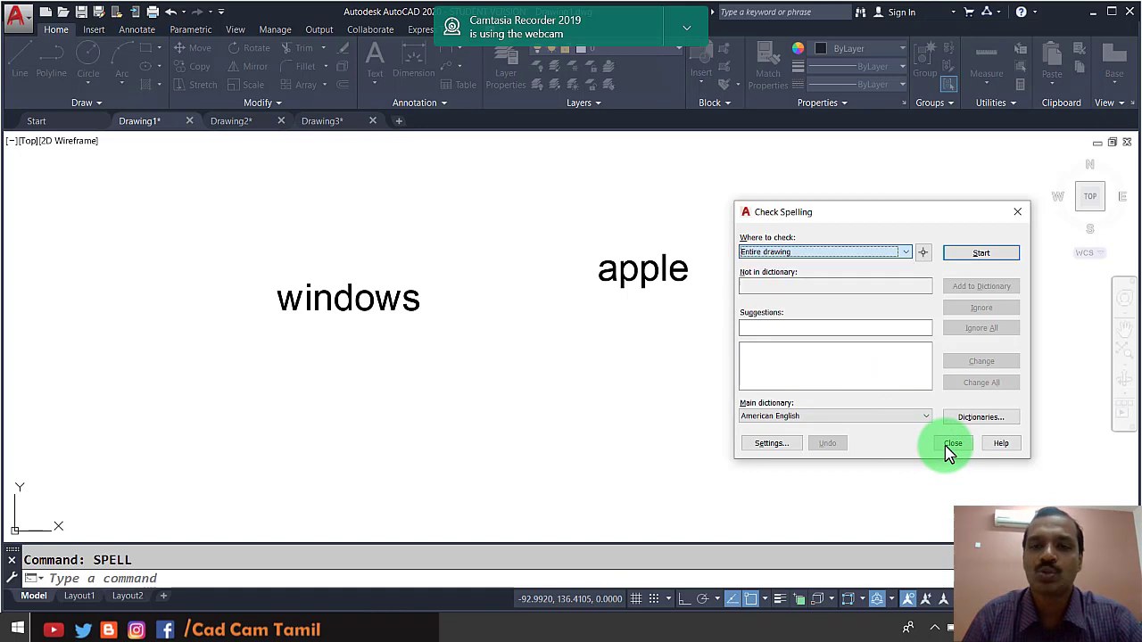
click(955, 444)
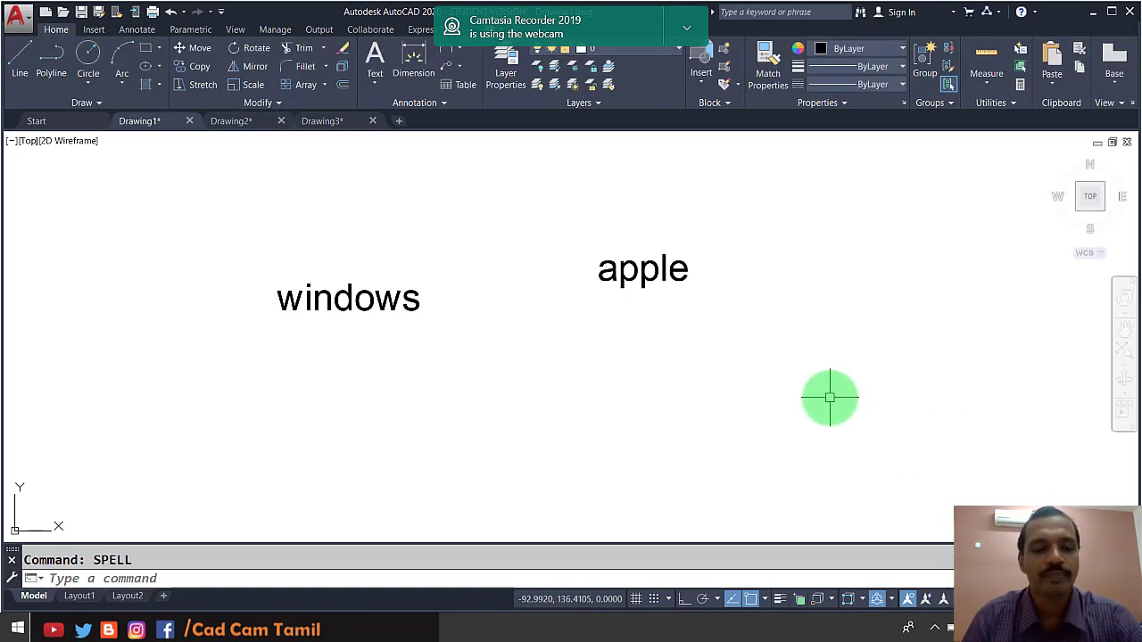
key(Escape)
click(848, 375)
key(Escape)
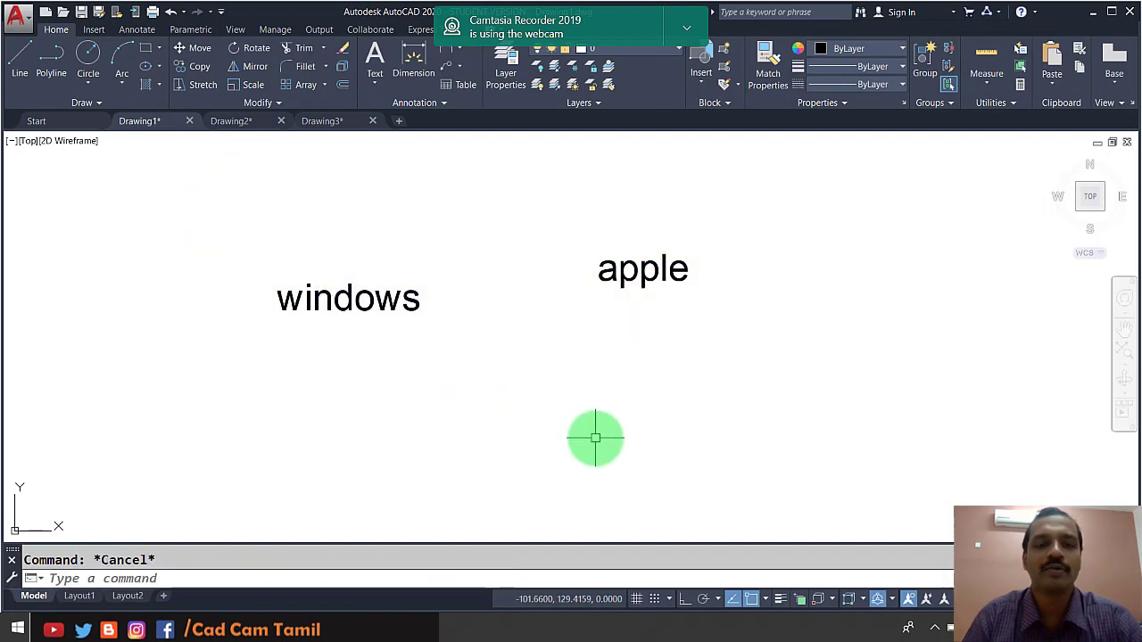
Step: Open the Text Style settings with STYLE and set the Standard style's font to Segoe Script
text(sty)
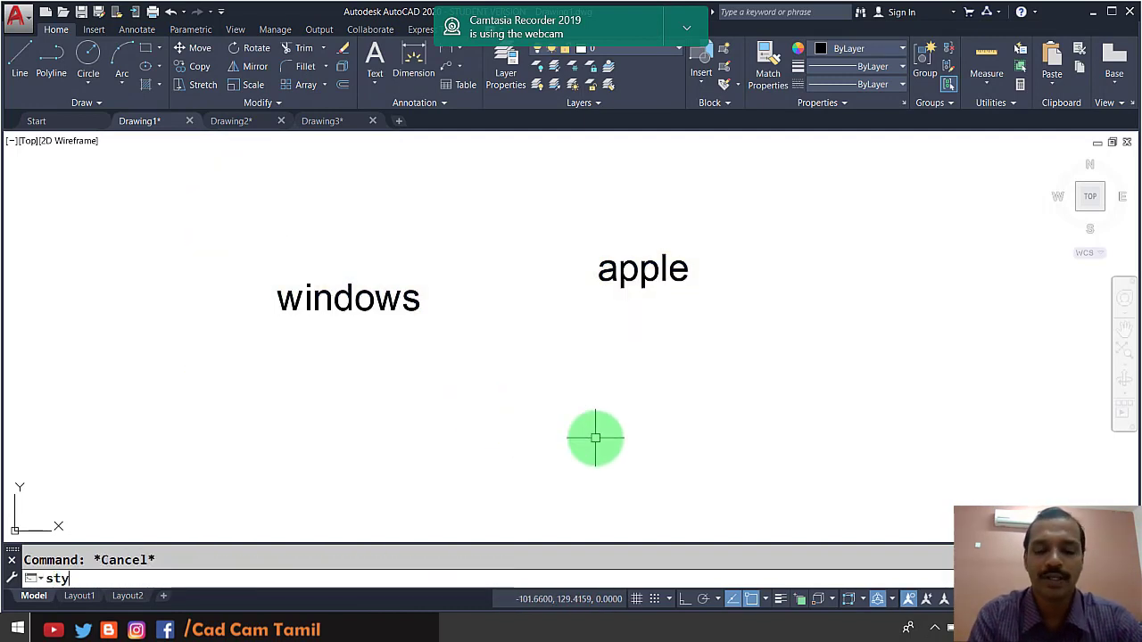
text(le)
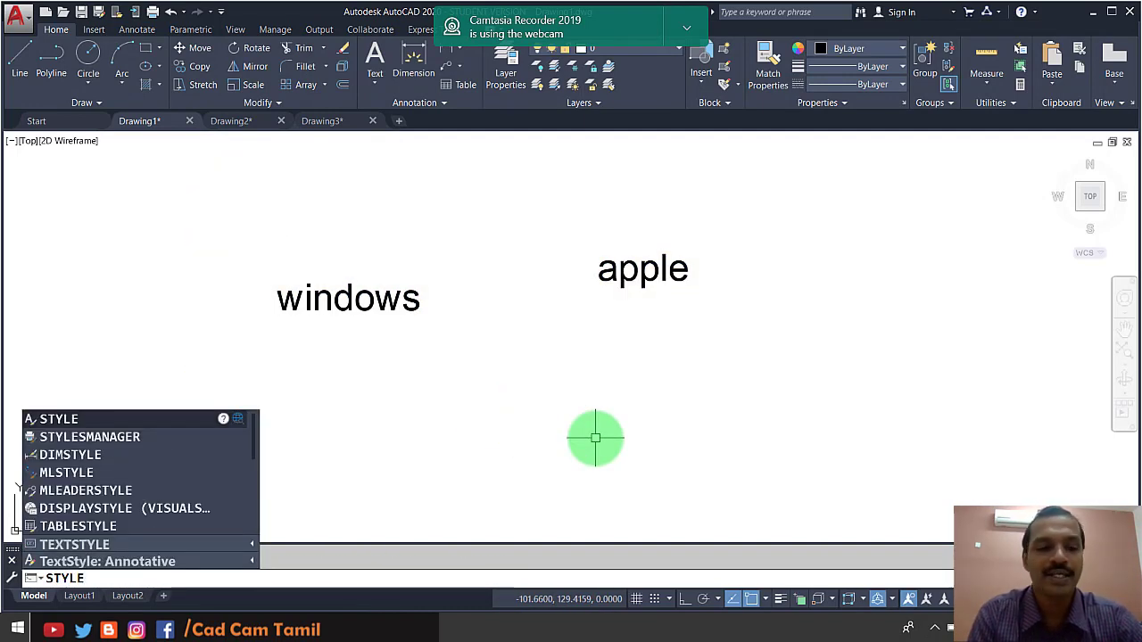
key(Return)
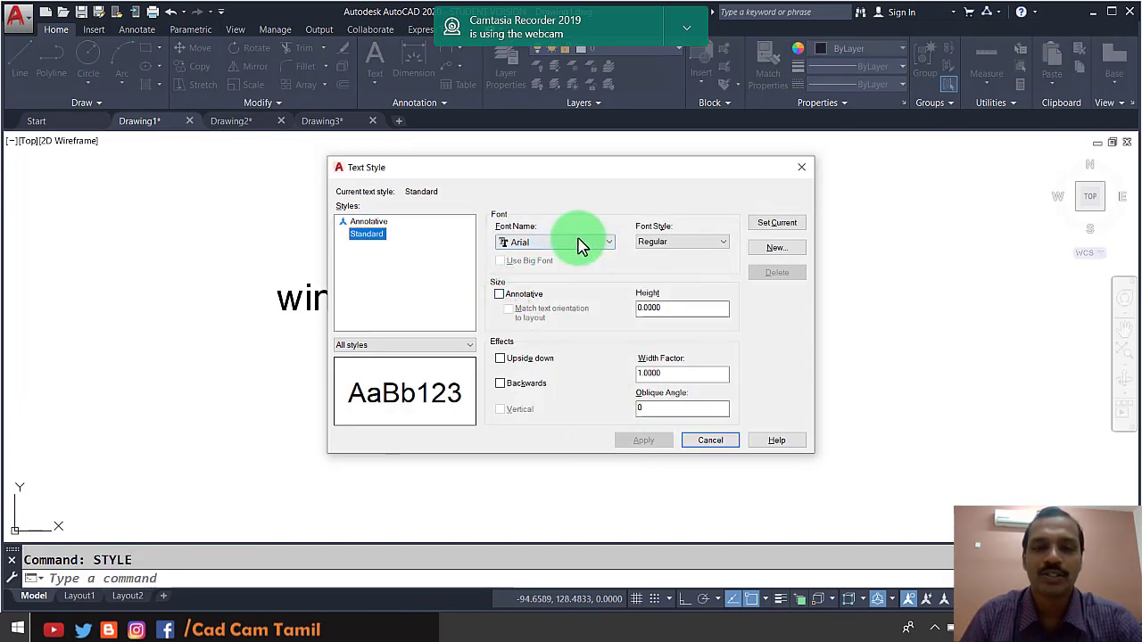
click(606, 243)
key(Down)
key(Down)
key(Down)
key(Down)
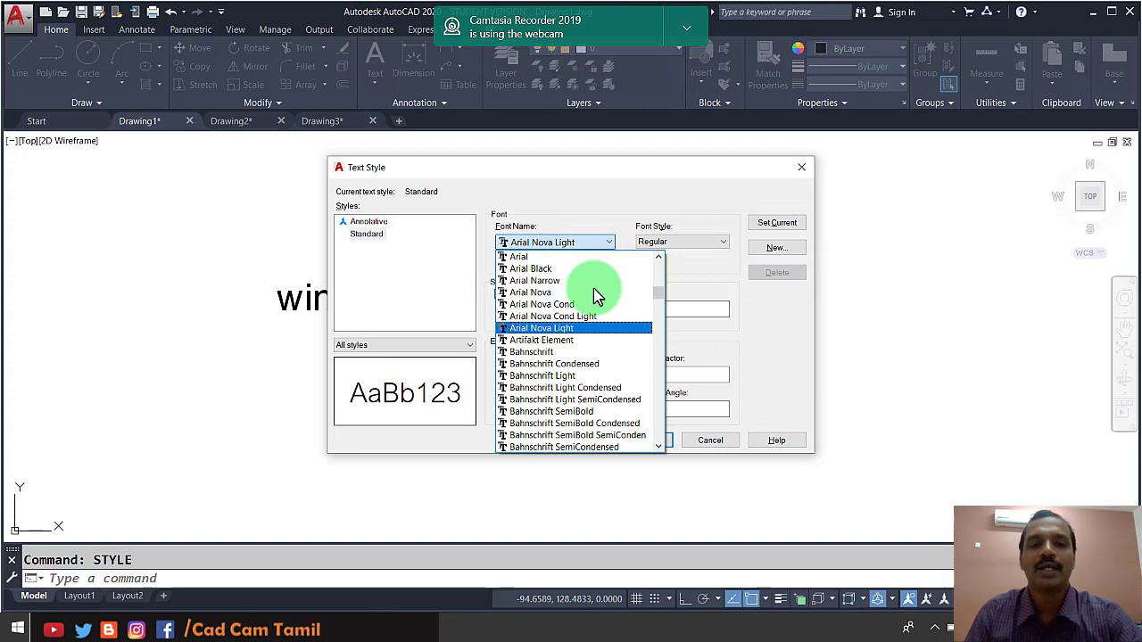
key(Down)
key(Down)
key(Down)
key(Down)
key(Down)
key(Down)
key(Down)
key(Down)
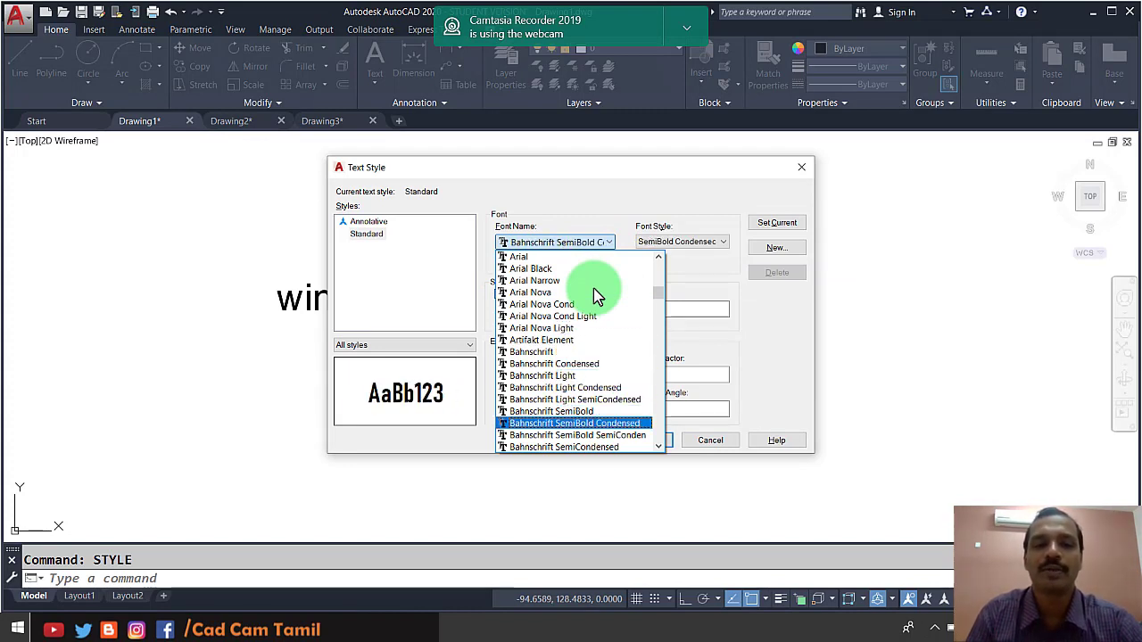
key(Down)
key(Down)
key(Down)
key(Down)
key(Down)
key(Down)
key(Down)
key(Down)
key(Down)
key(Down)
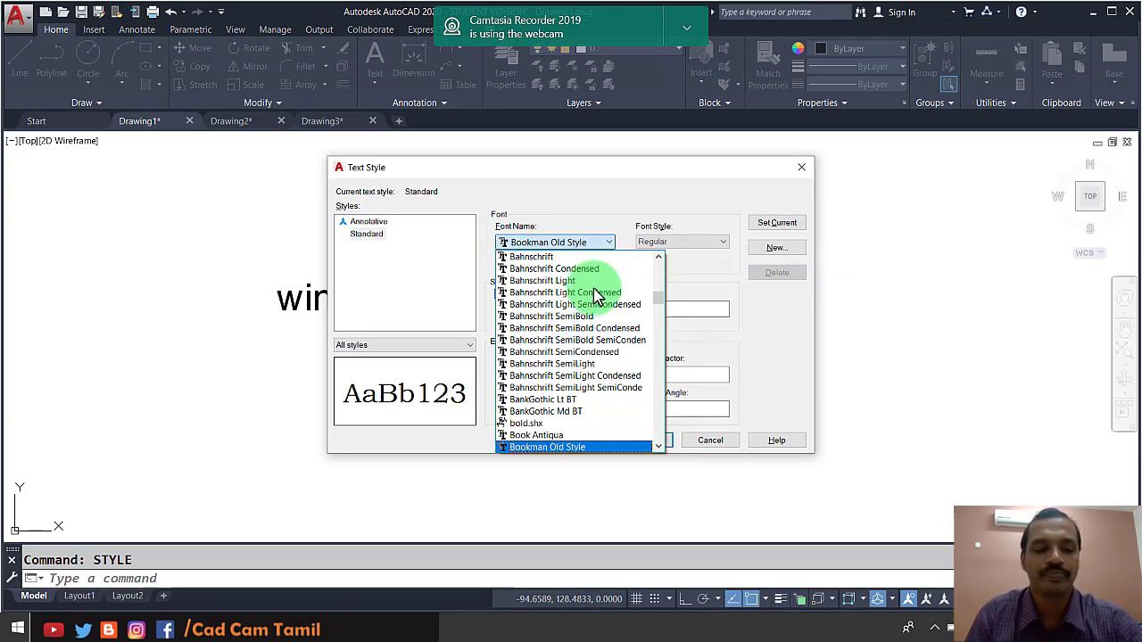
key(s)
key(Down)
key(Down)
key(Down)
key(Down)
key(Down)
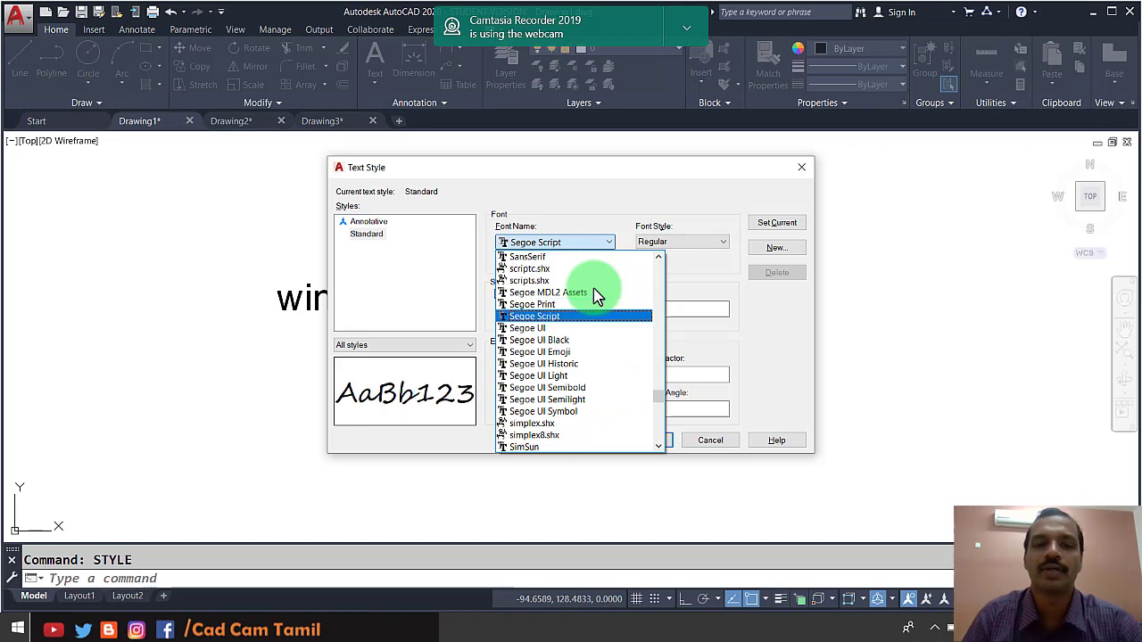
click(563, 314)
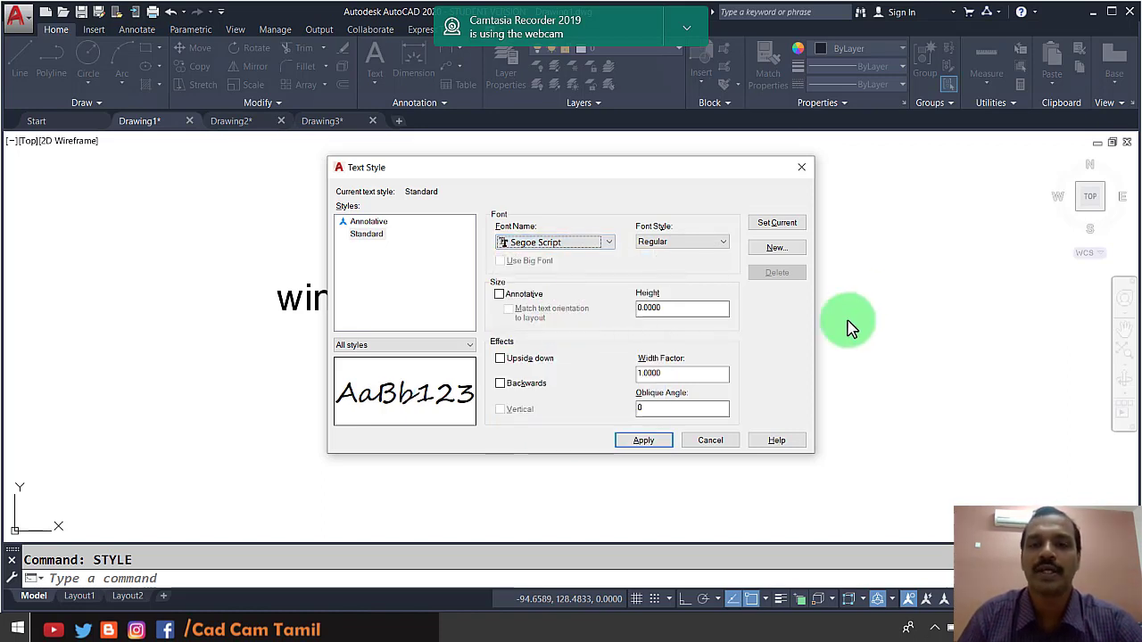
Step: Set the Standard style's font style to Bold and its text height to 5
click(720, 239)
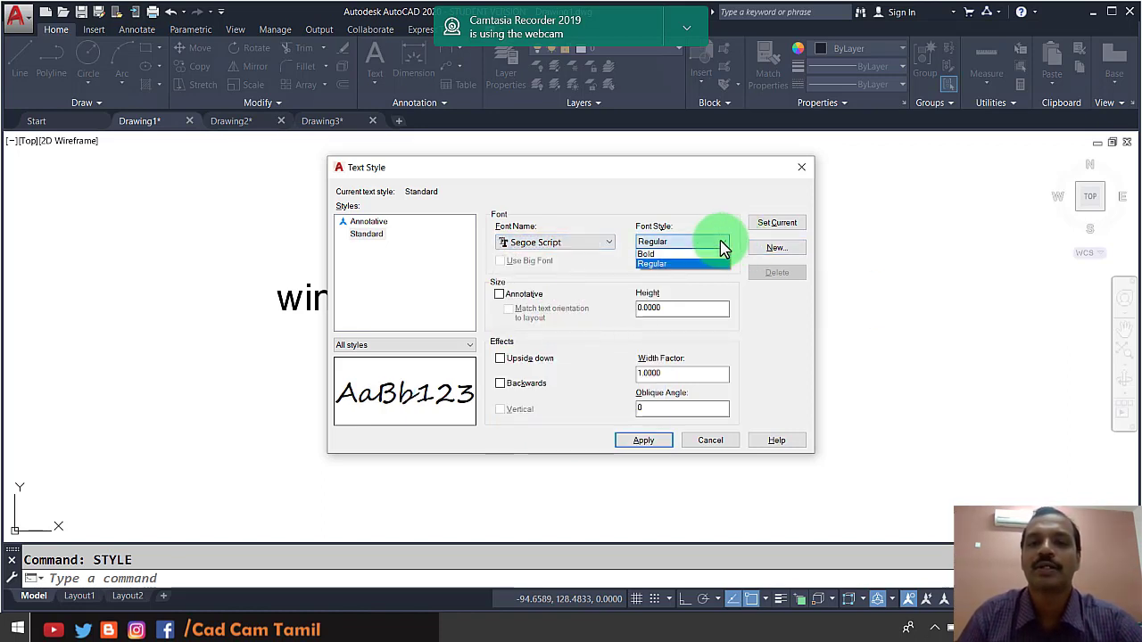
click(717, 258)
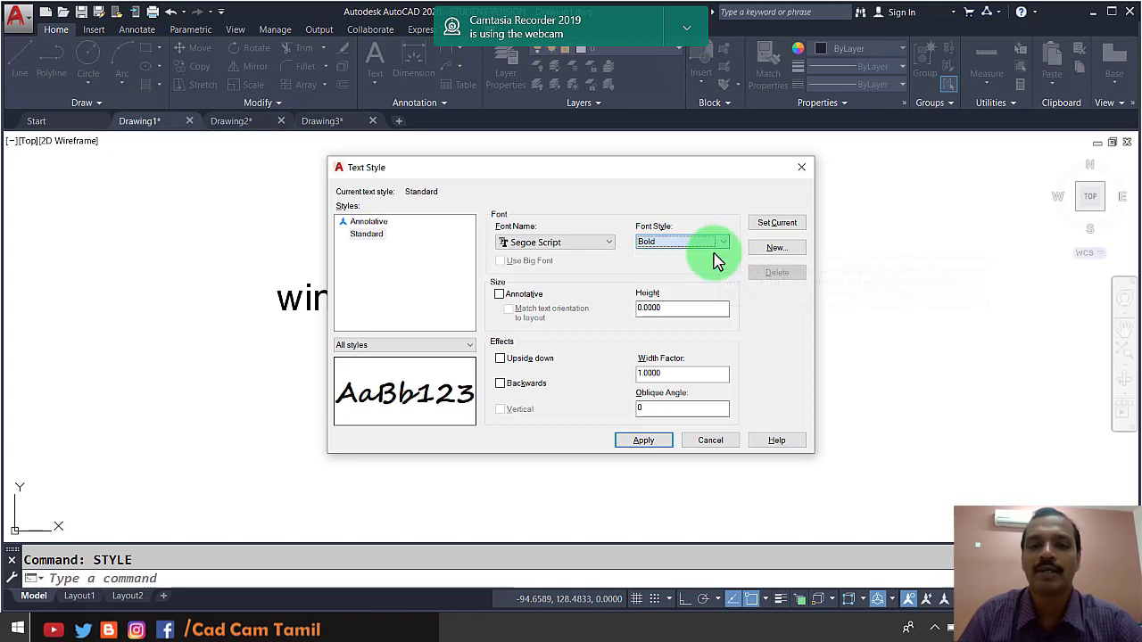
double_click(701, 309)
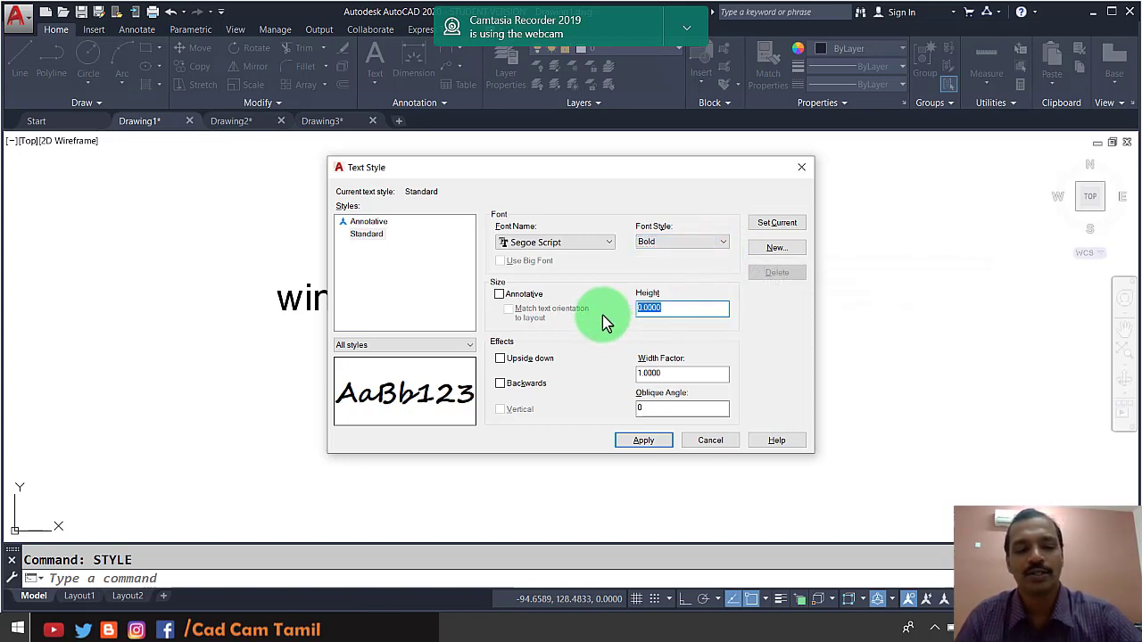
text(5)
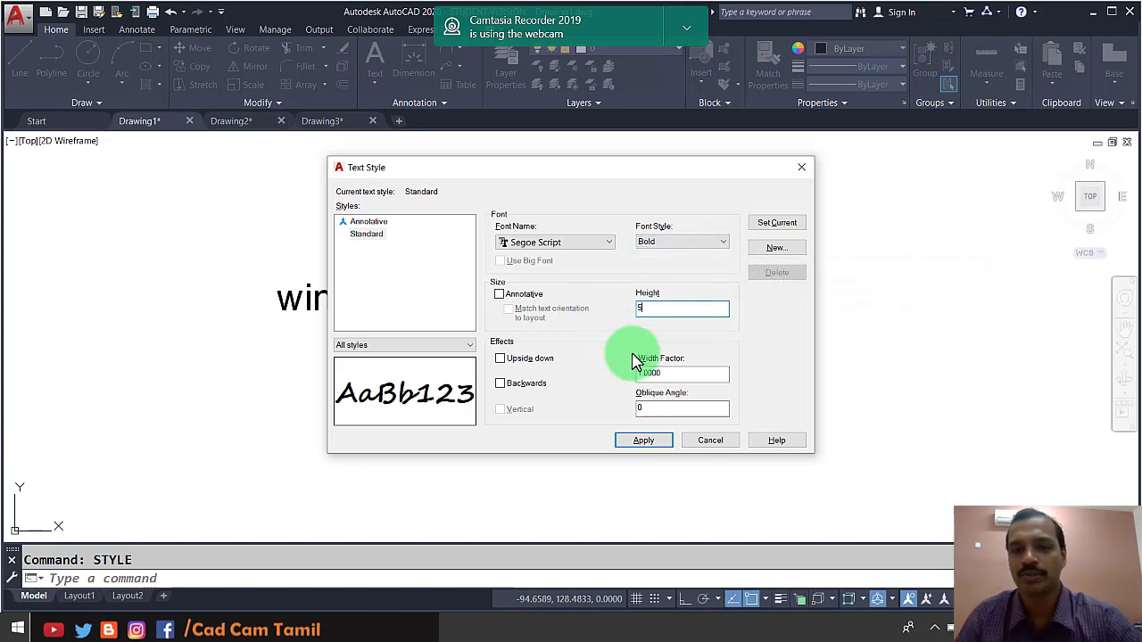
Step: Preview the Upside down and Backwards effects on the Standard style, switching each one off again
double_click(692, 375)
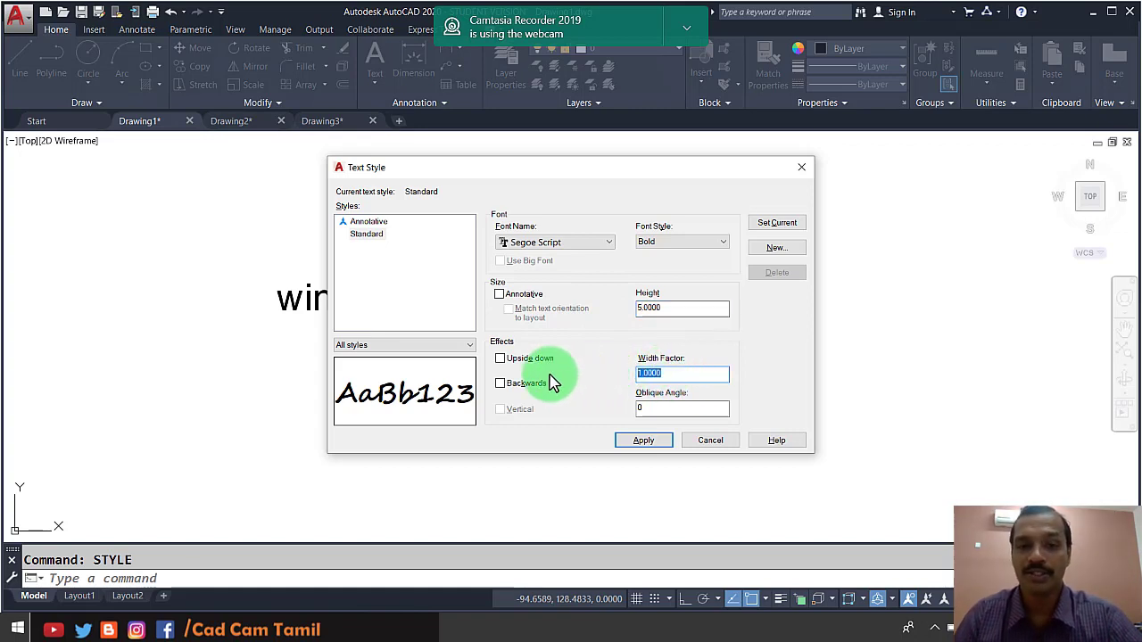
double_click(648, 408)
click(641, 409)
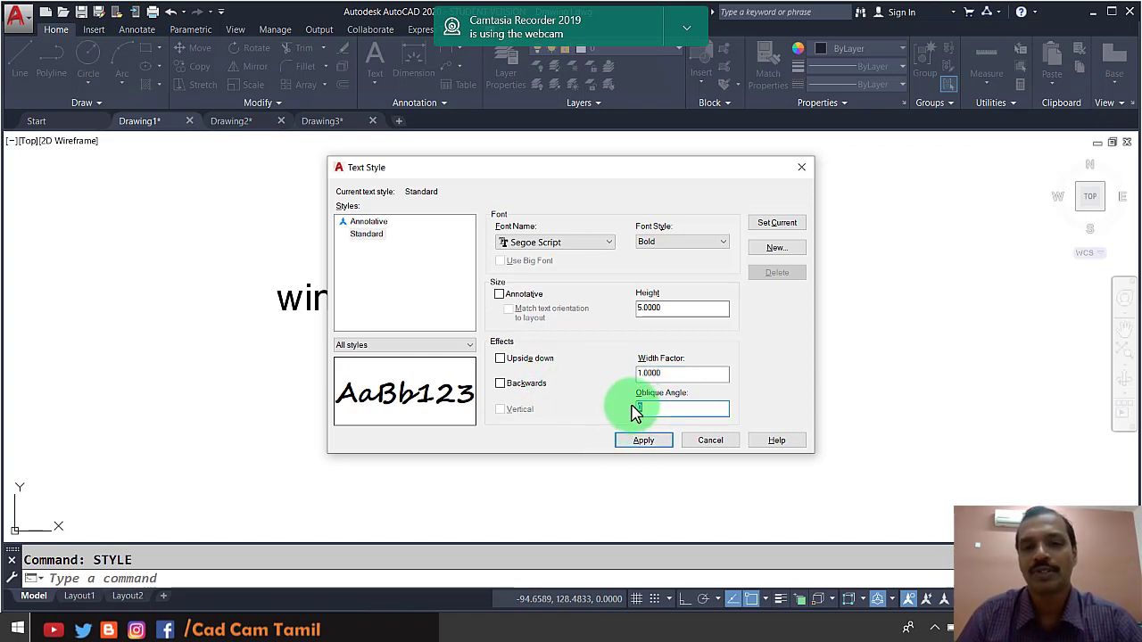
click(501, 359)
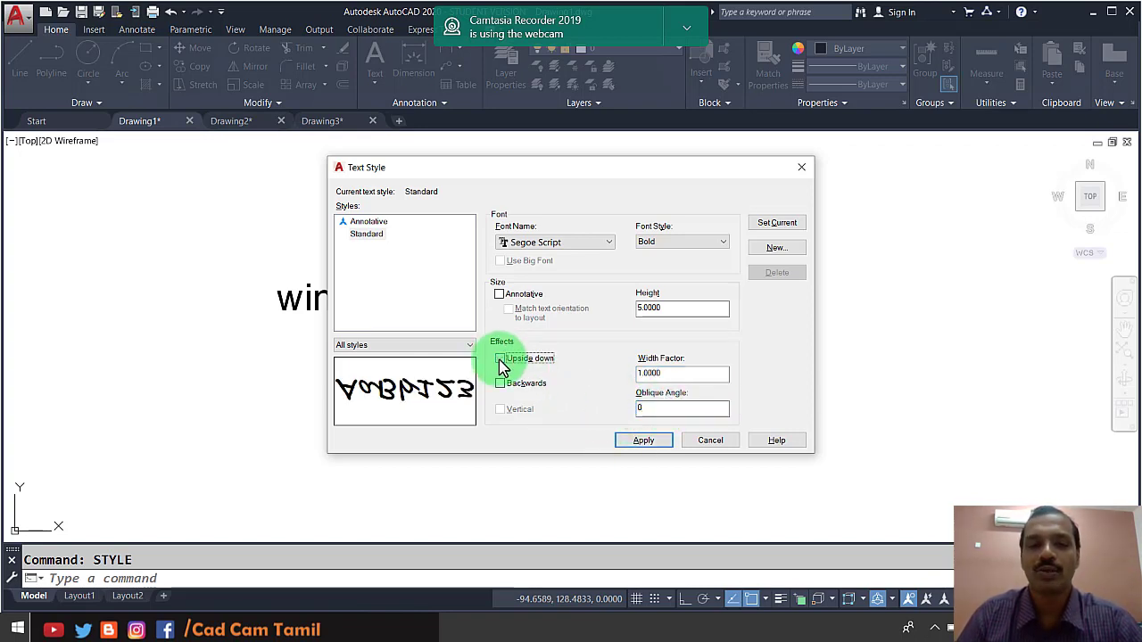
click(500, 358)
click(501, 383)
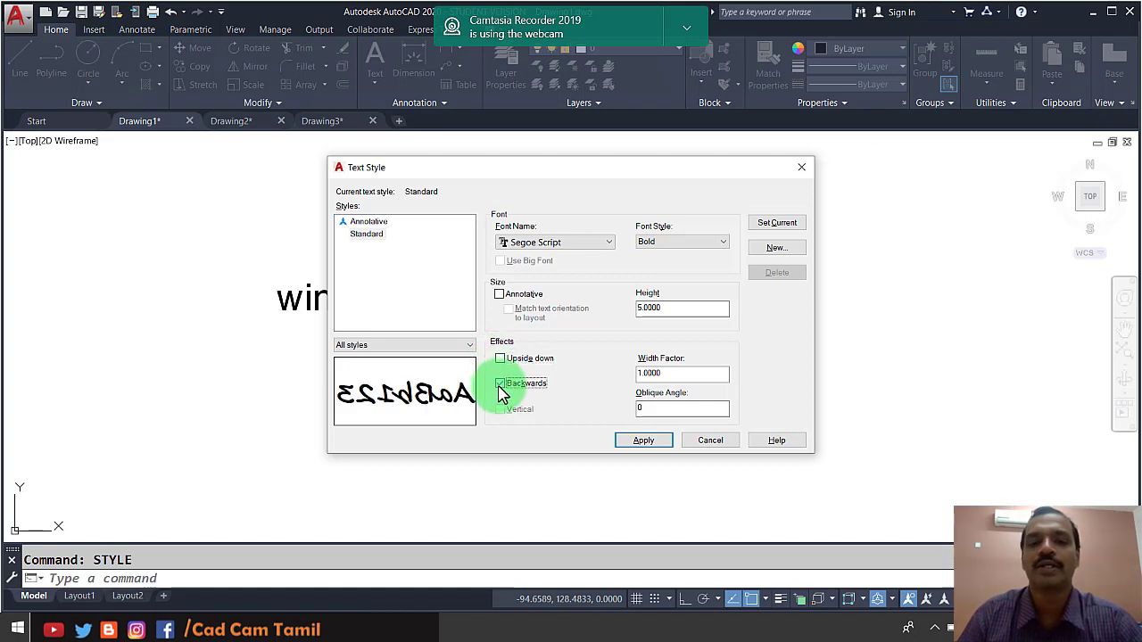
click(501, 383)
Step: Try width factors of 2, 3 and 0 for the Standard style, and reset the factor to 1
double_click(662, 374)
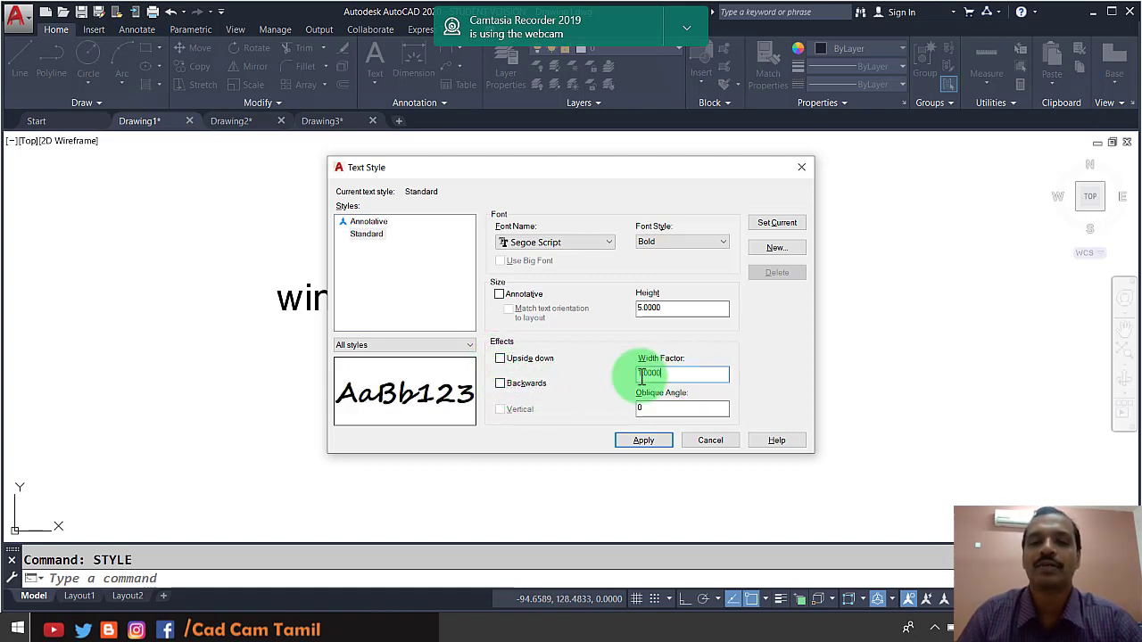
text(2)
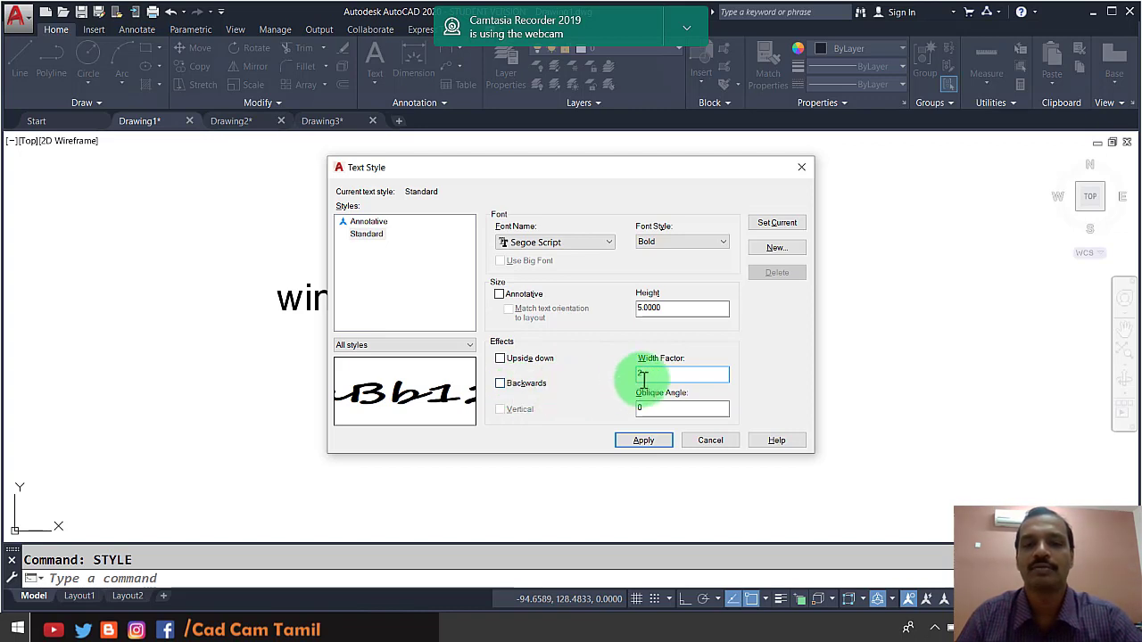
text(3)
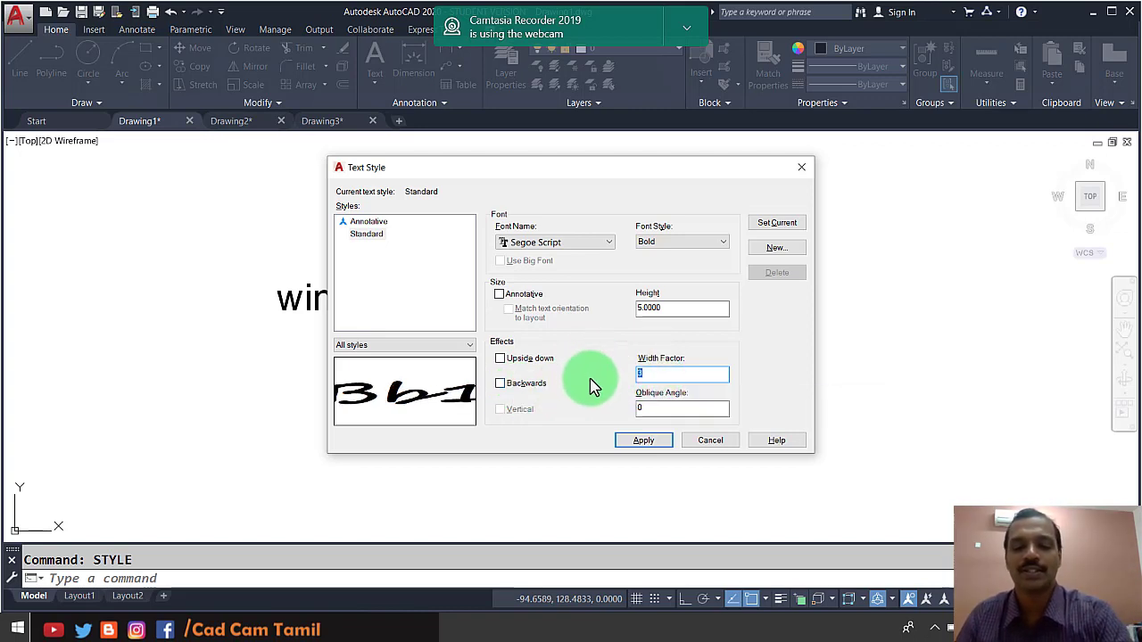
click(655, 403)
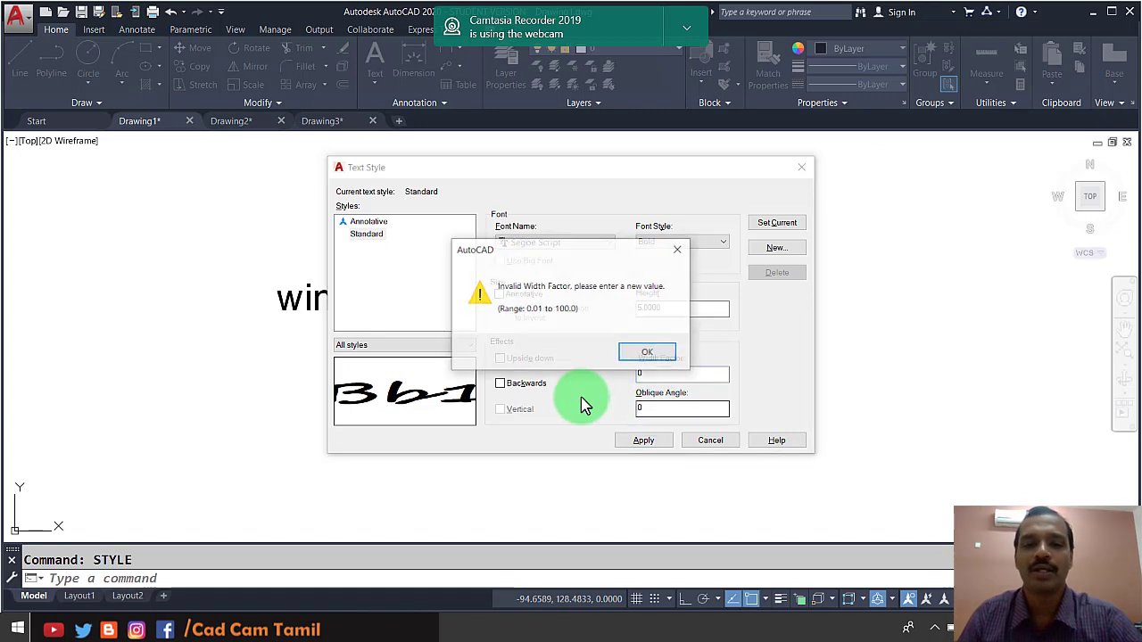
click(646, 351)
text(1)
Step: Try an oblique angle of 20 for the Standard style, change it to 40 and apply the settings
click(642, 405)
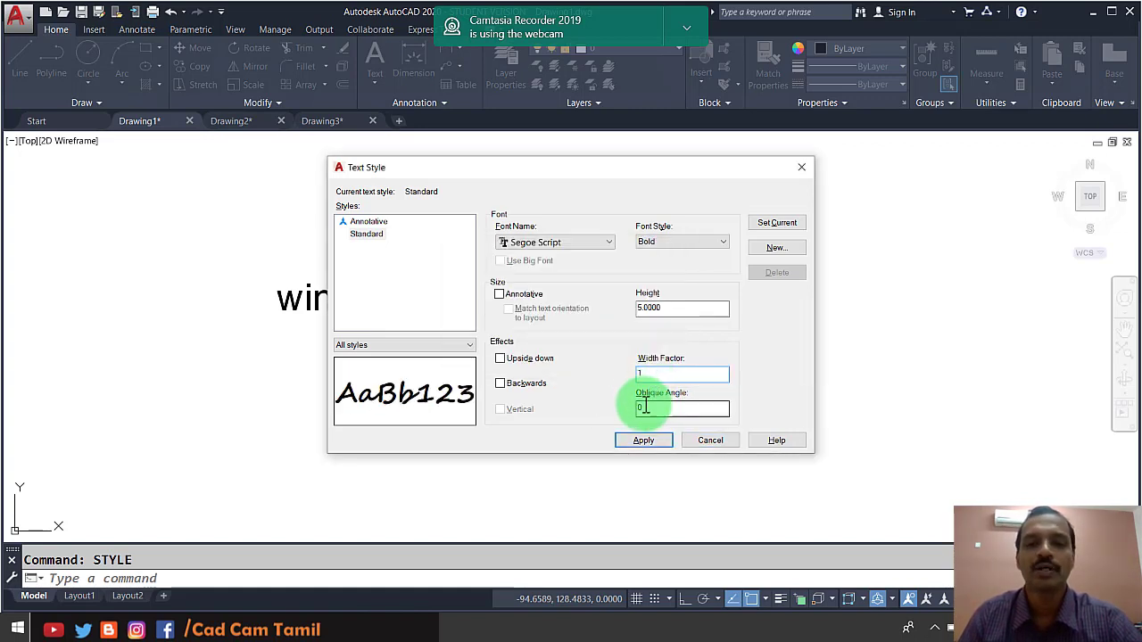
text(2)
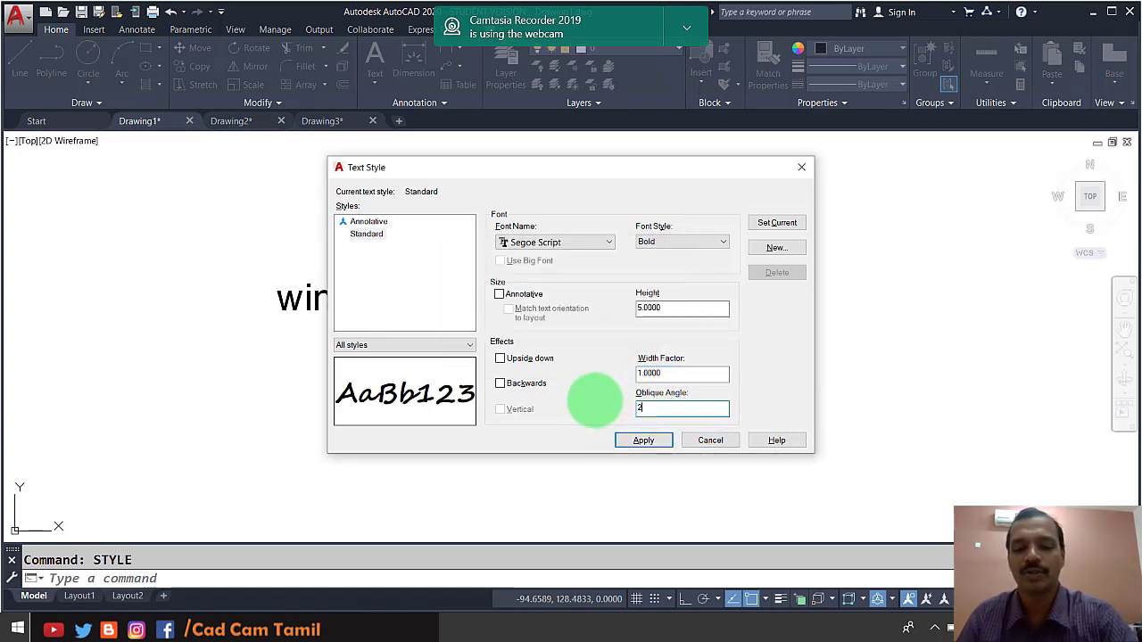
text(0)
key(Return)
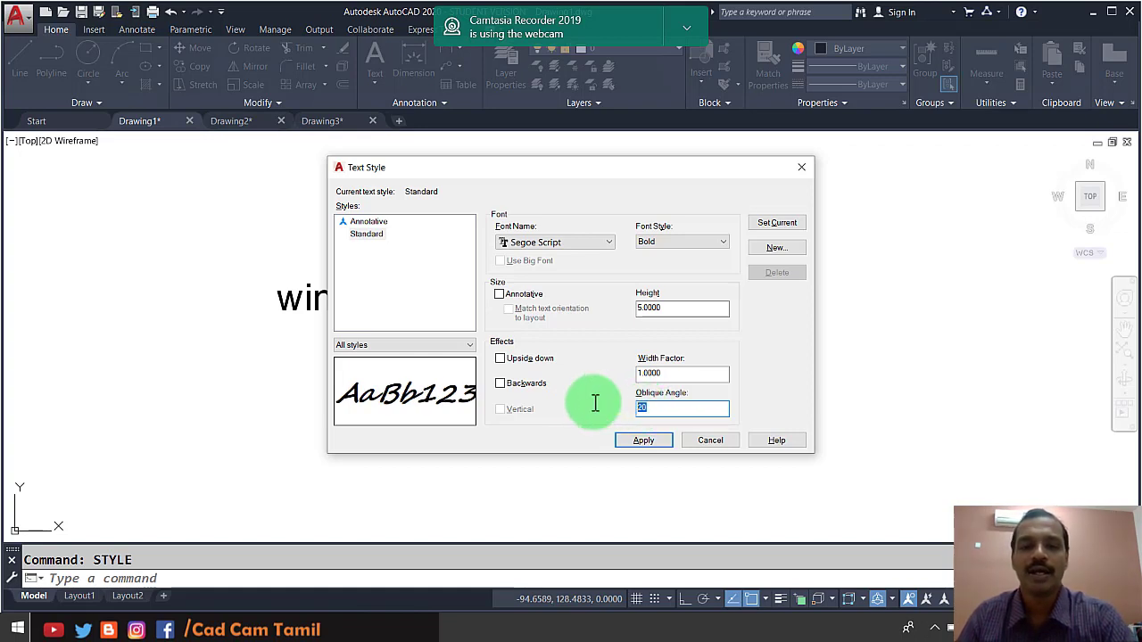
text(40)
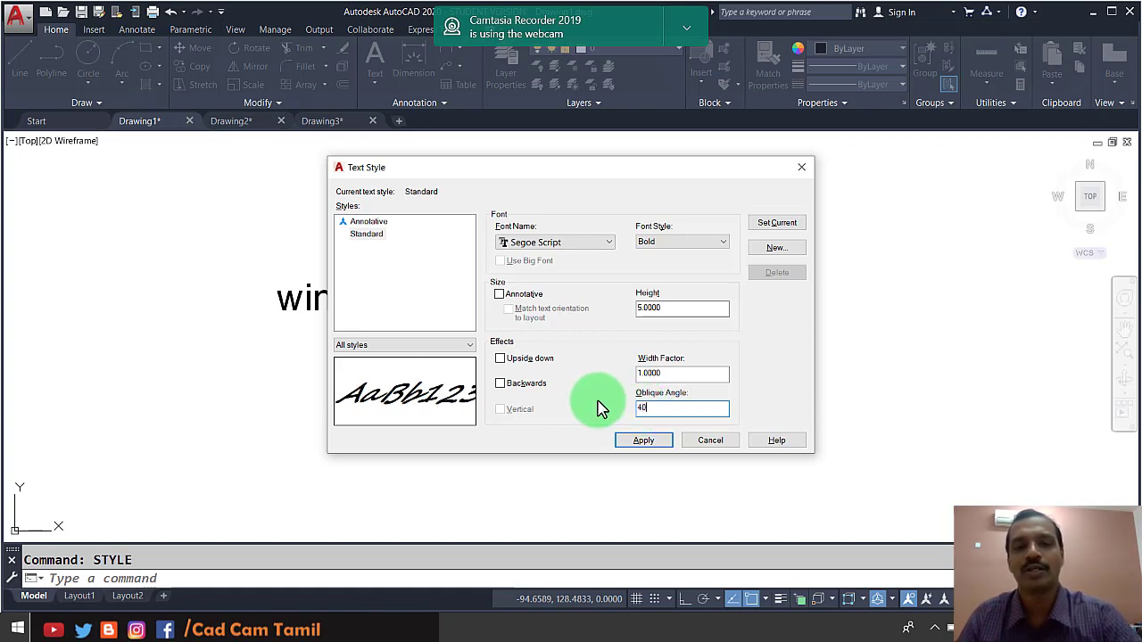
key(Return)
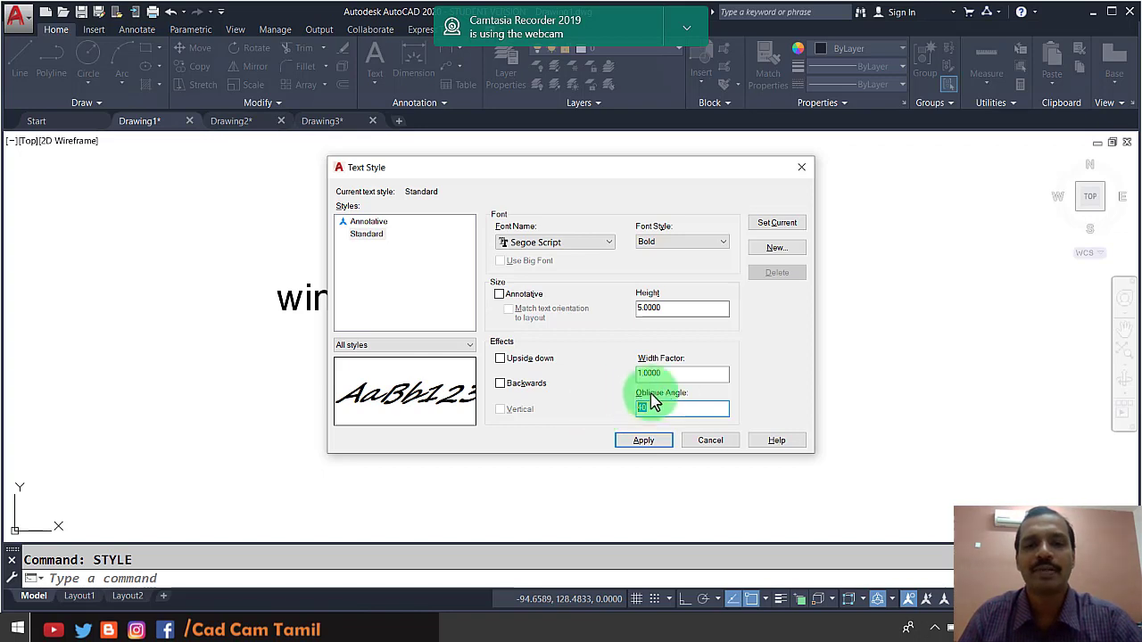
click(643, 436)
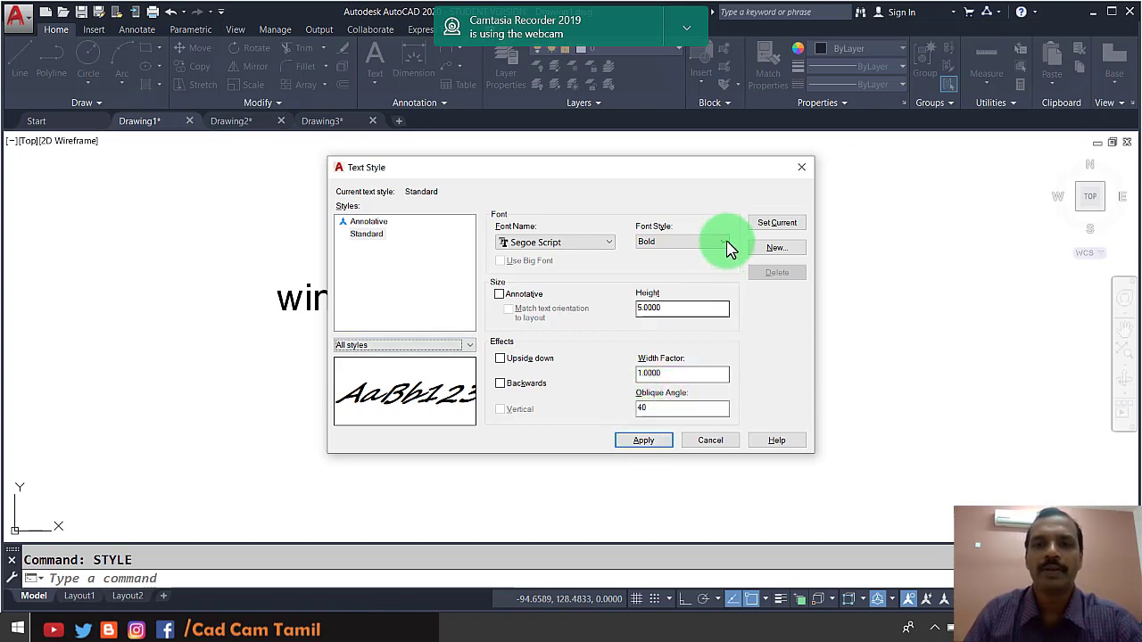
Step: Create a new text style named a1 based on the Standard style's settings
click(435, 242)
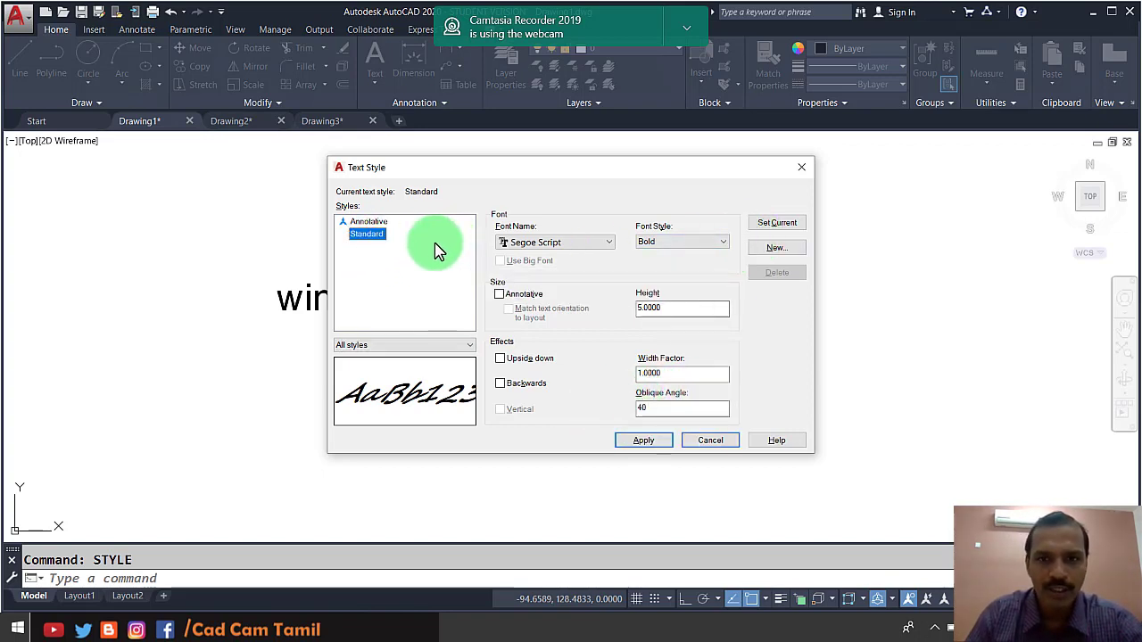
click(775, 254)
click(571, 349)
text(a1)
click(647, 306)
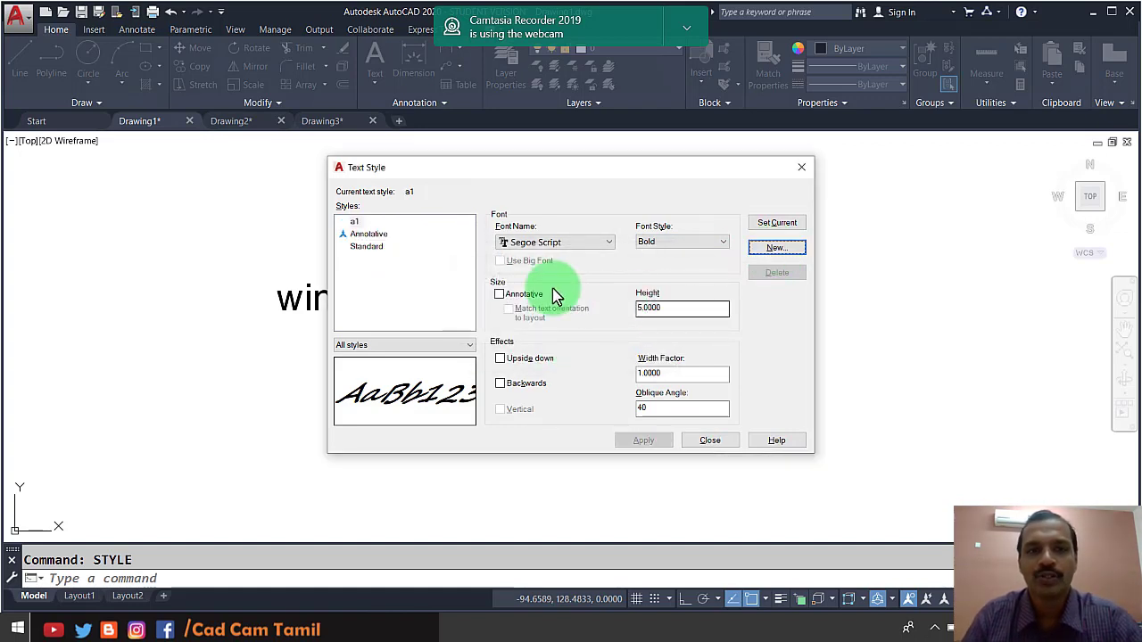
click(395, 222)
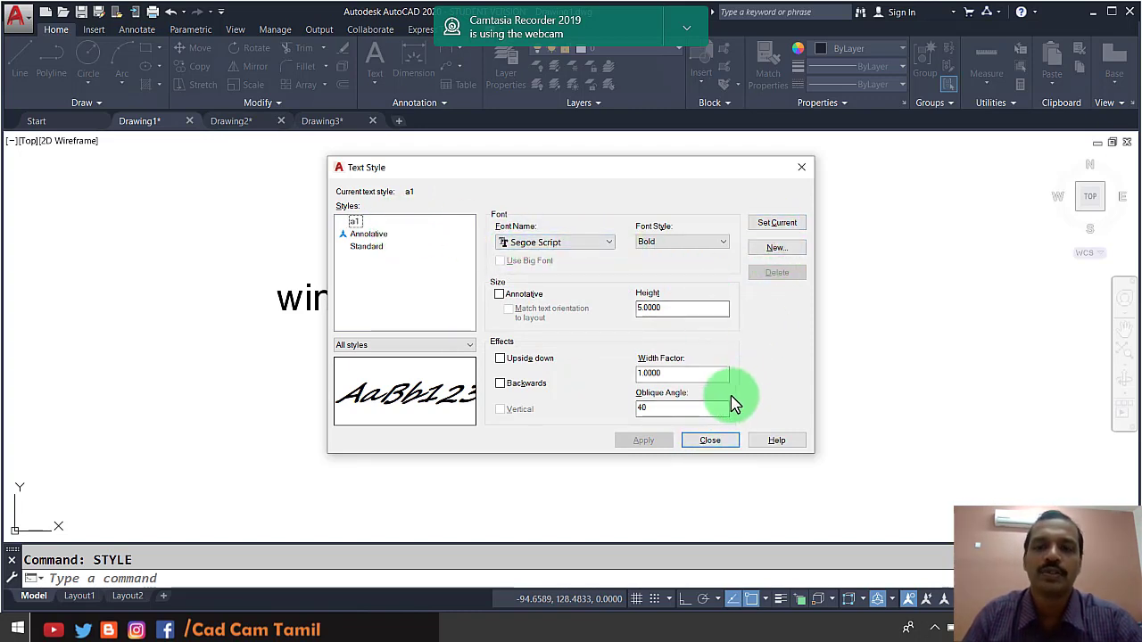
Step: Create a new text style named a2 with the simplex8.shx font and the Upside down effect, and apply it
click(775, 249)
text(a2)
click(639, 305)
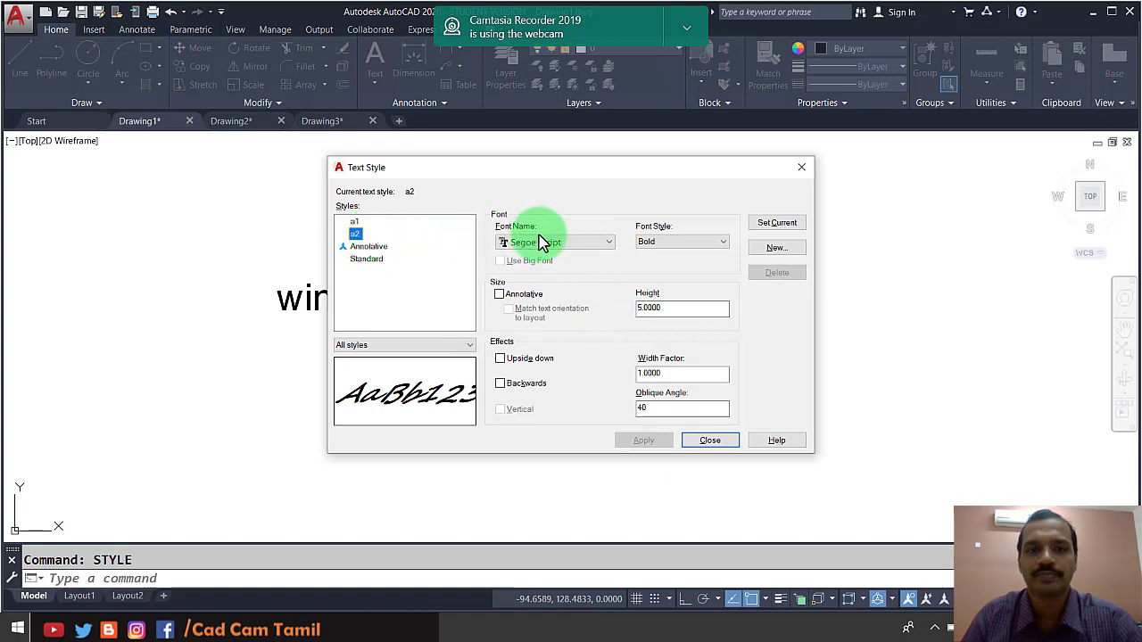
click(603, 243)
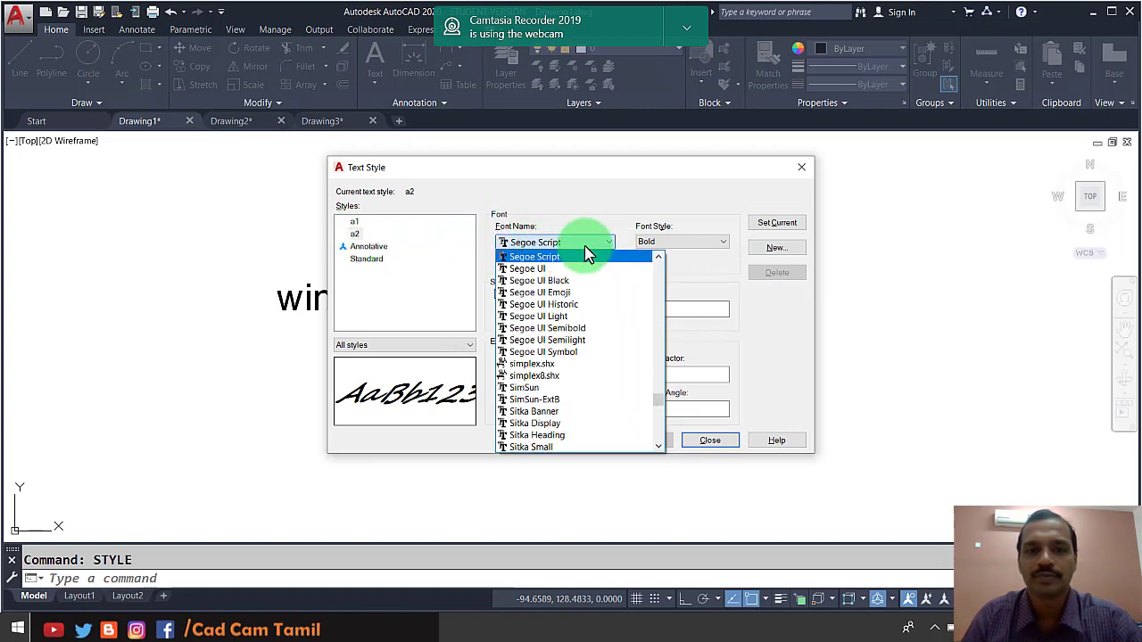
click(572, 375)
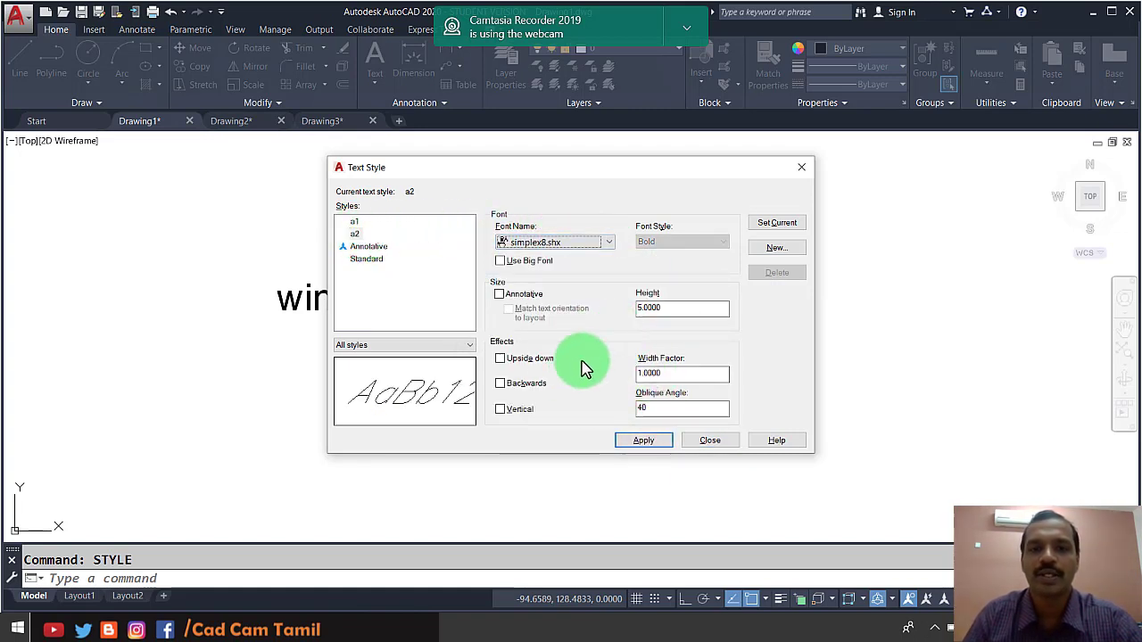
click(501, 359)
click(632, 443)
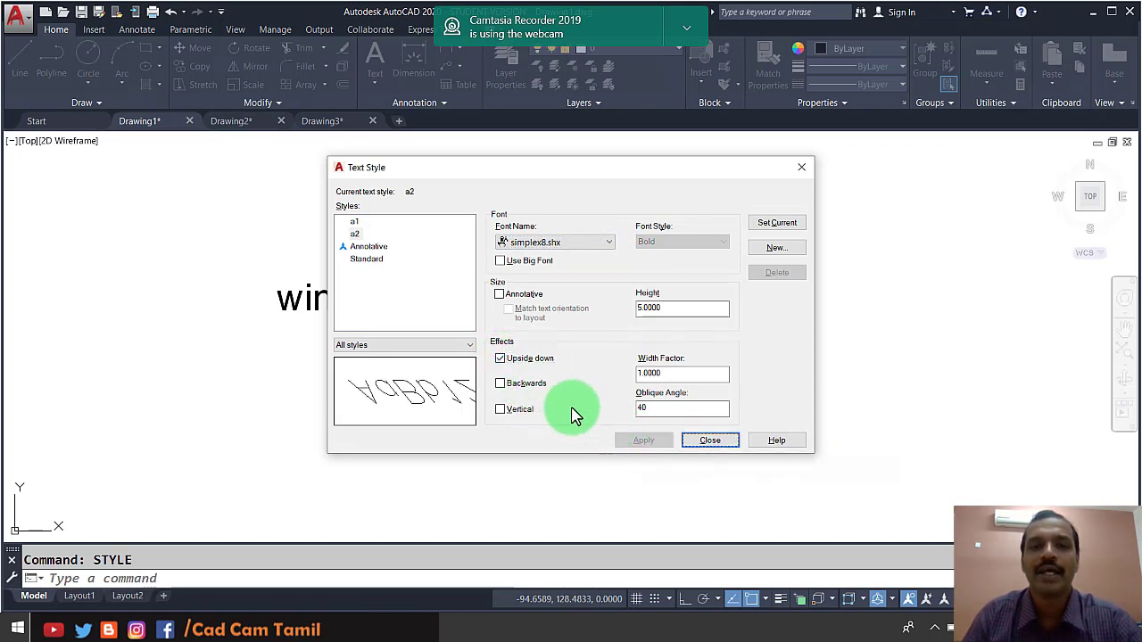
Step: Compare the settings and previews of text styles a1 and a2, ending with a2 selected
click(360, 223)
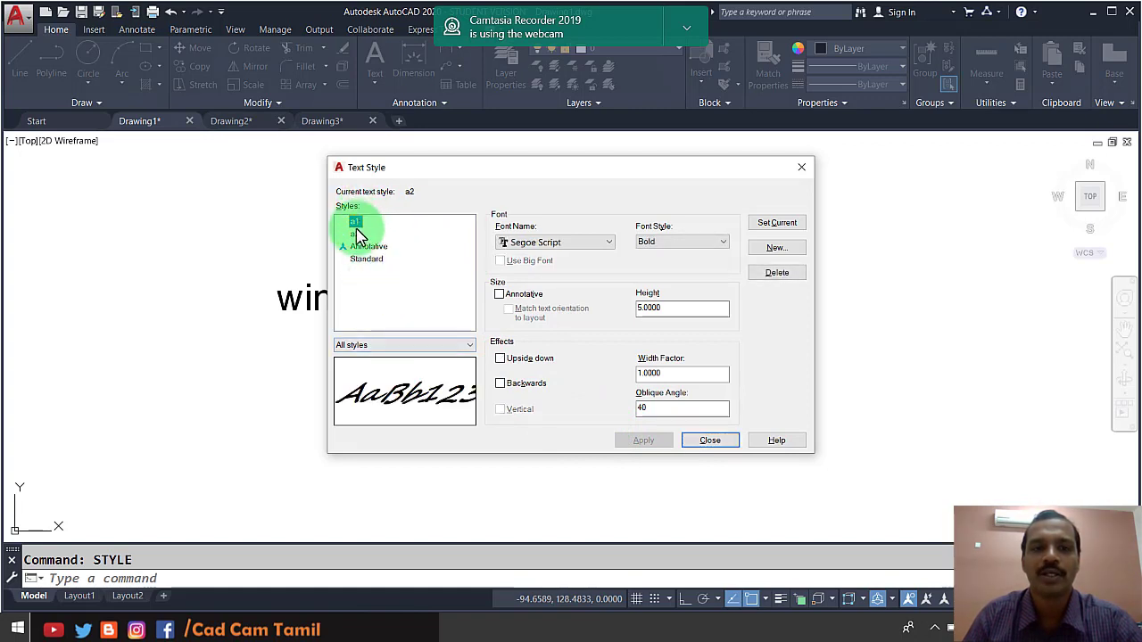
click(355, 235)
click(355, 236)
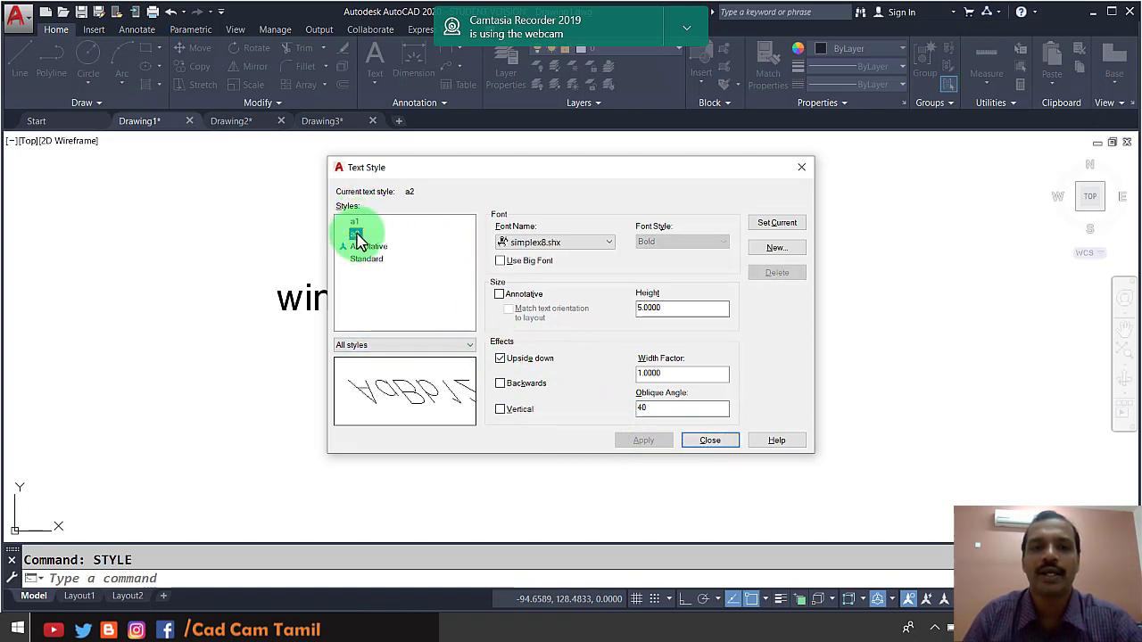
Step: Make text style a1 annotative, then reselect a2 and close the text style settings
click(357, 222)
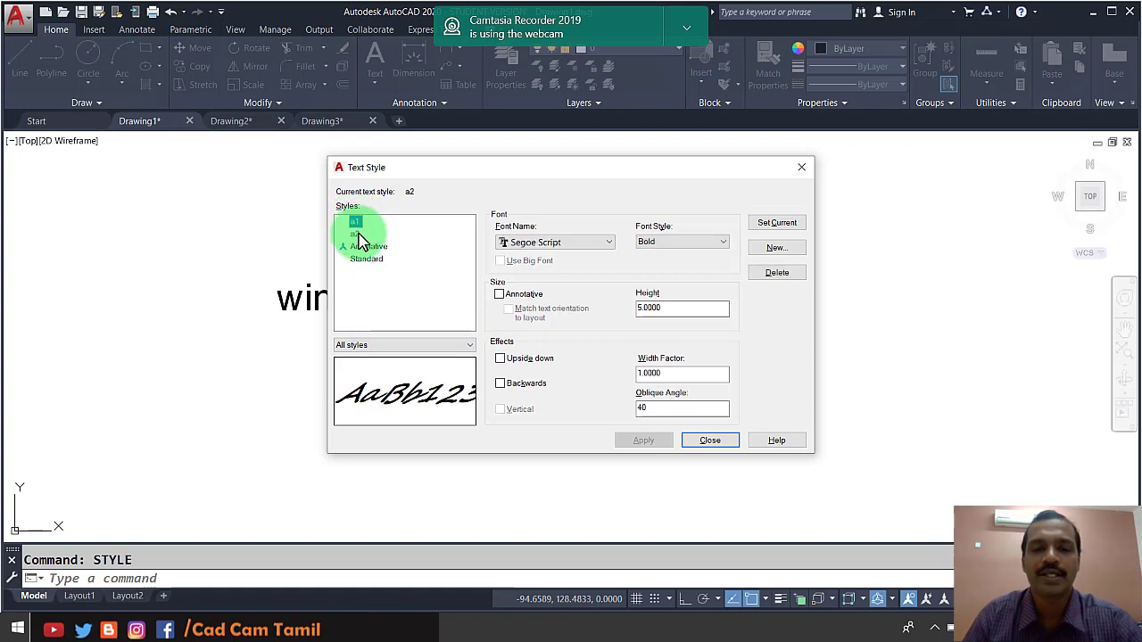
click(498, 297)
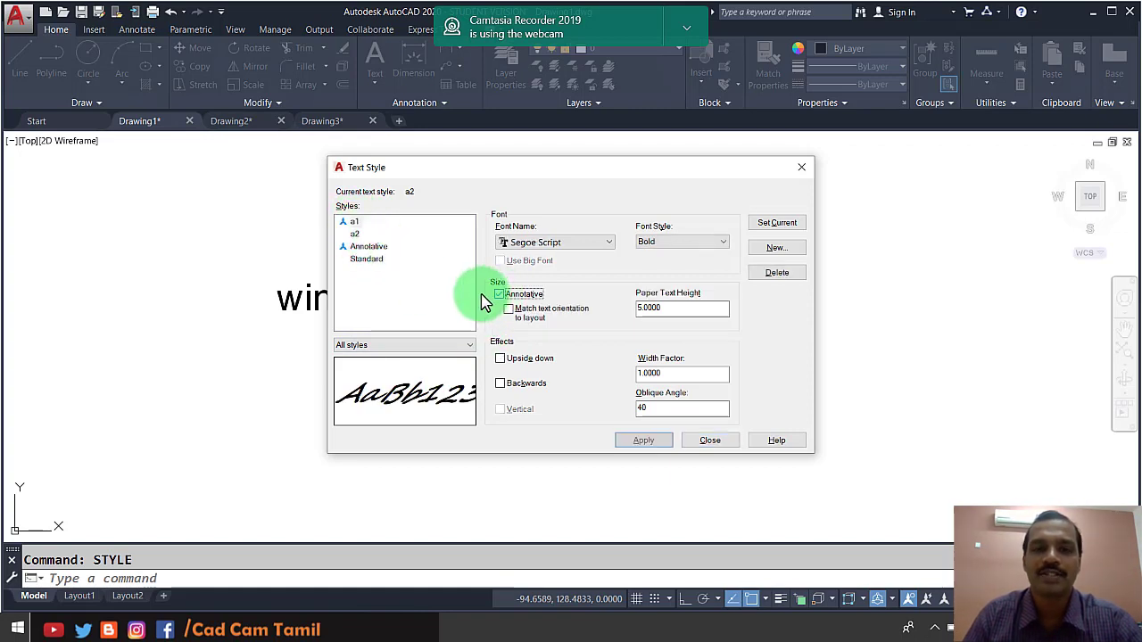
click(355, 235)
click(572, 343)
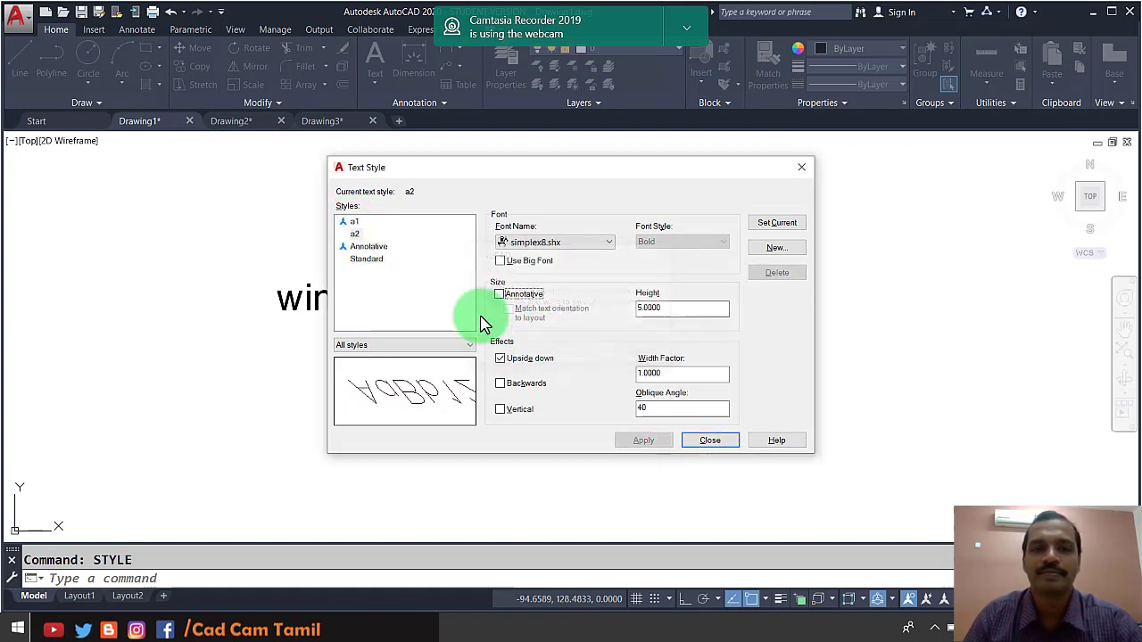
click(357, 237)
click(707, 440)
Step: Place the single-line text "akrfhe" below "windows" using style a1 and the default rotation angle of 0
text(text)
key(Return)
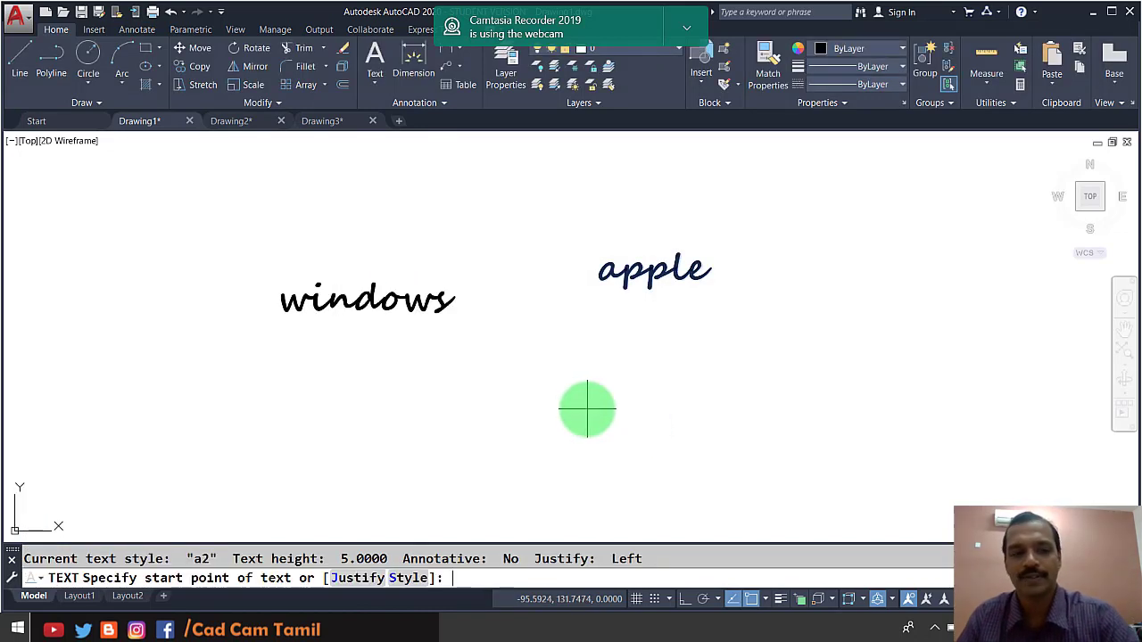
text(s)
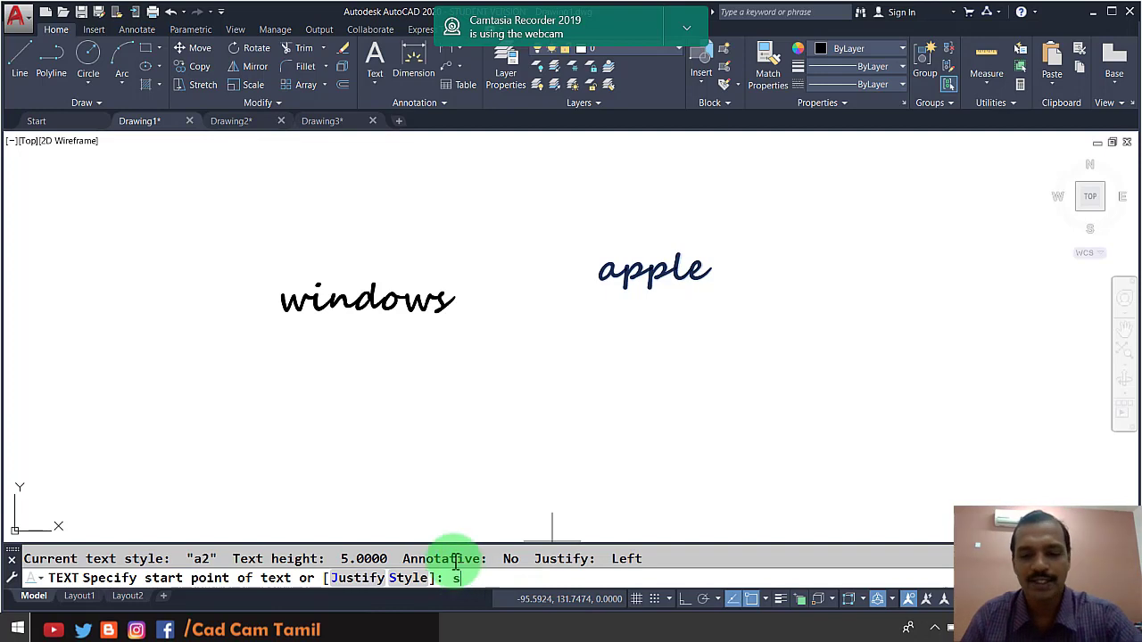
key(Return)
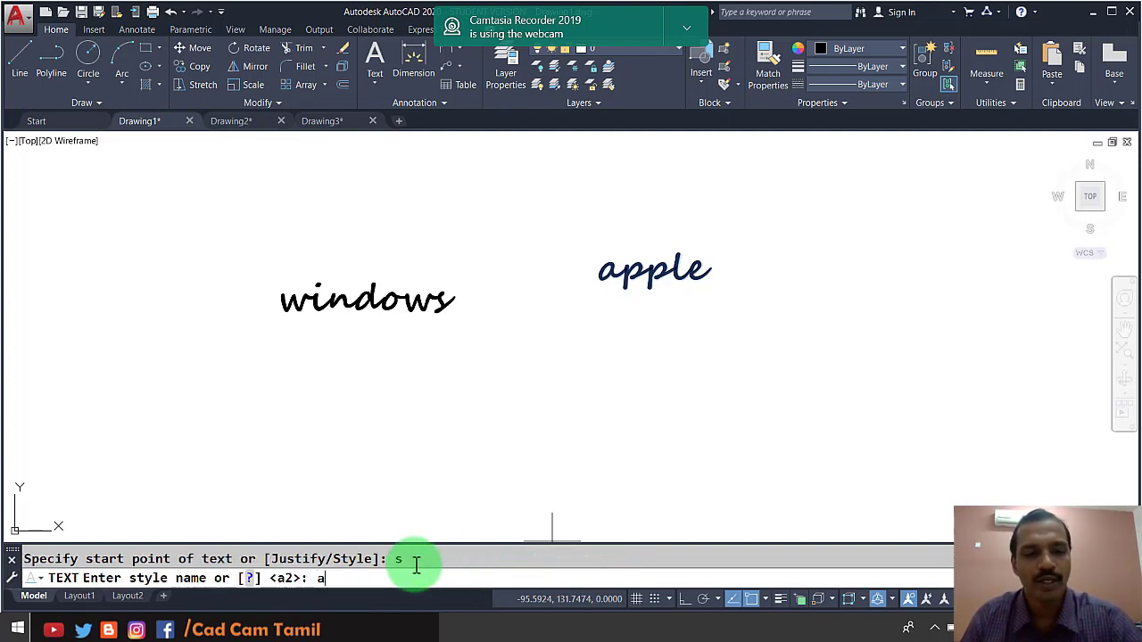
text(a1)
key(Return)
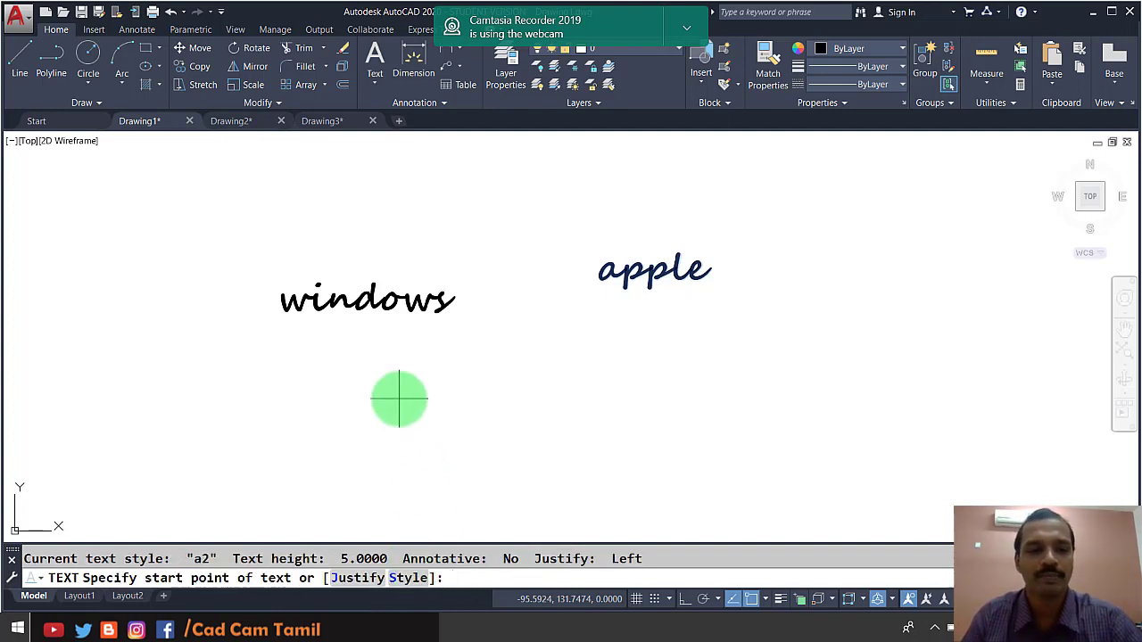
click(413, 392)
key(Return)
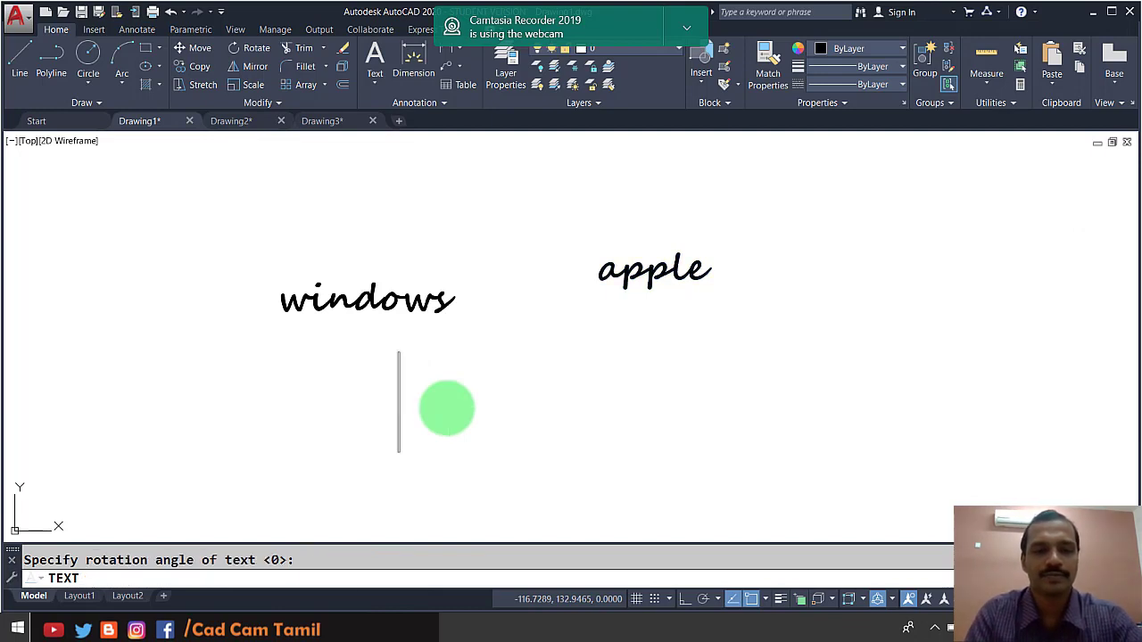
text(akrfhe)
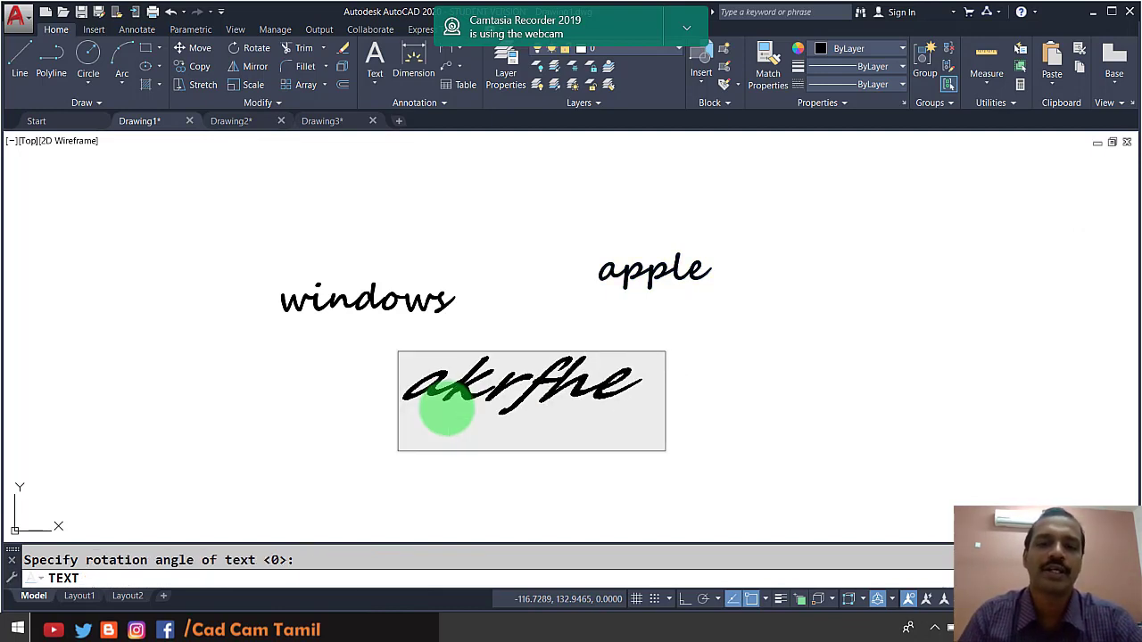
click(589, 492)
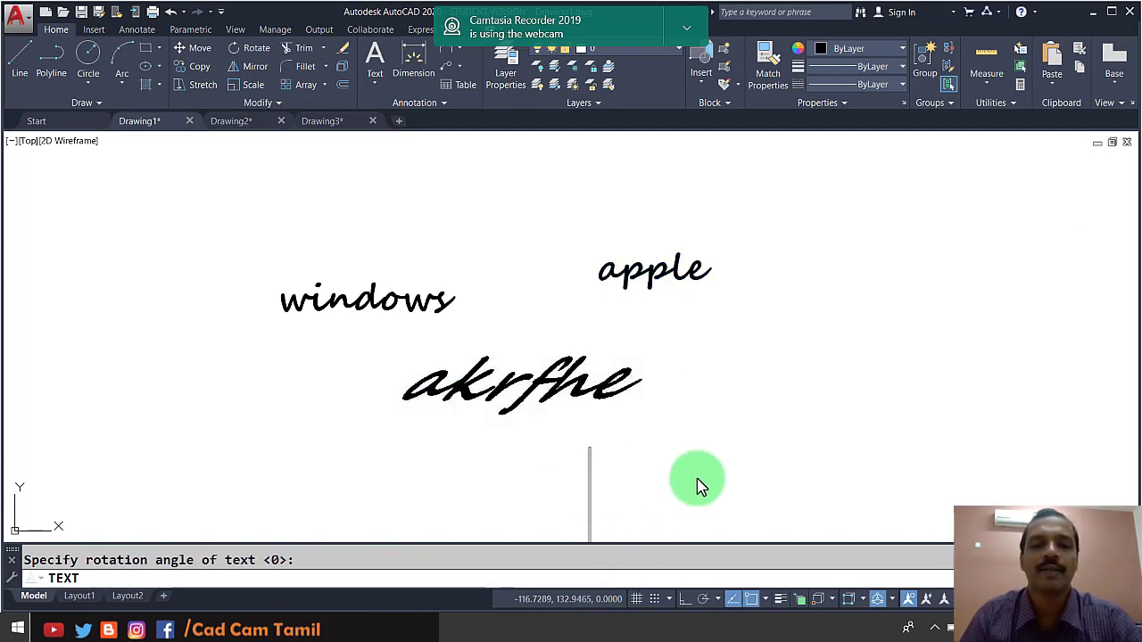
key(Escape)
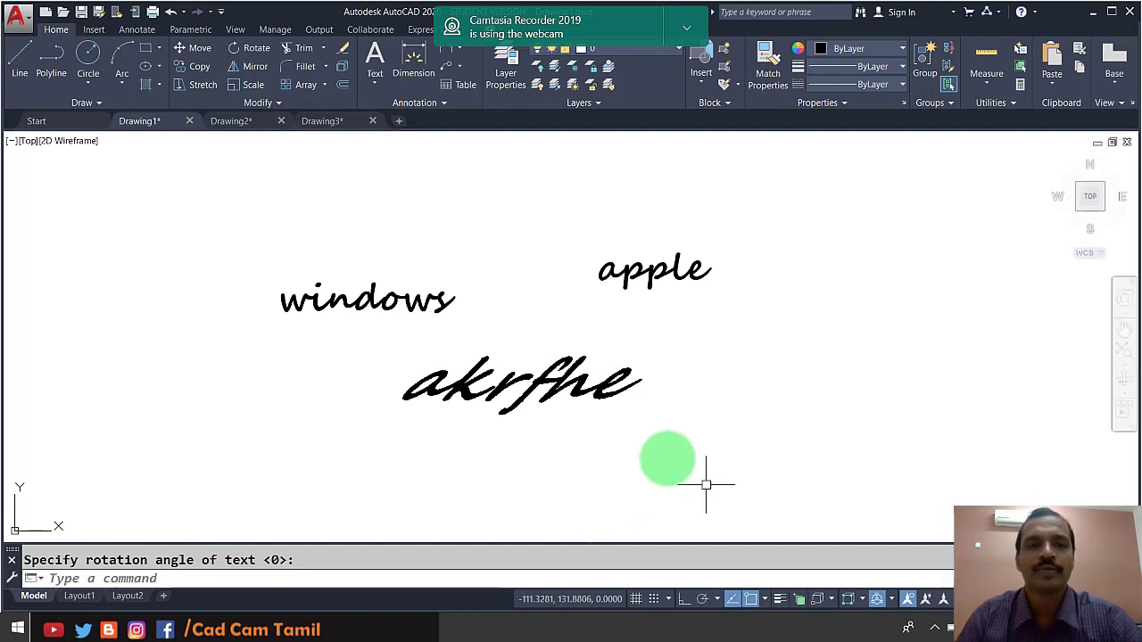
Step: Set a2 as the current text style and place the single-line text "ksdcbskcbsk1234" above the existing words at rotation 0
click(138, 34)
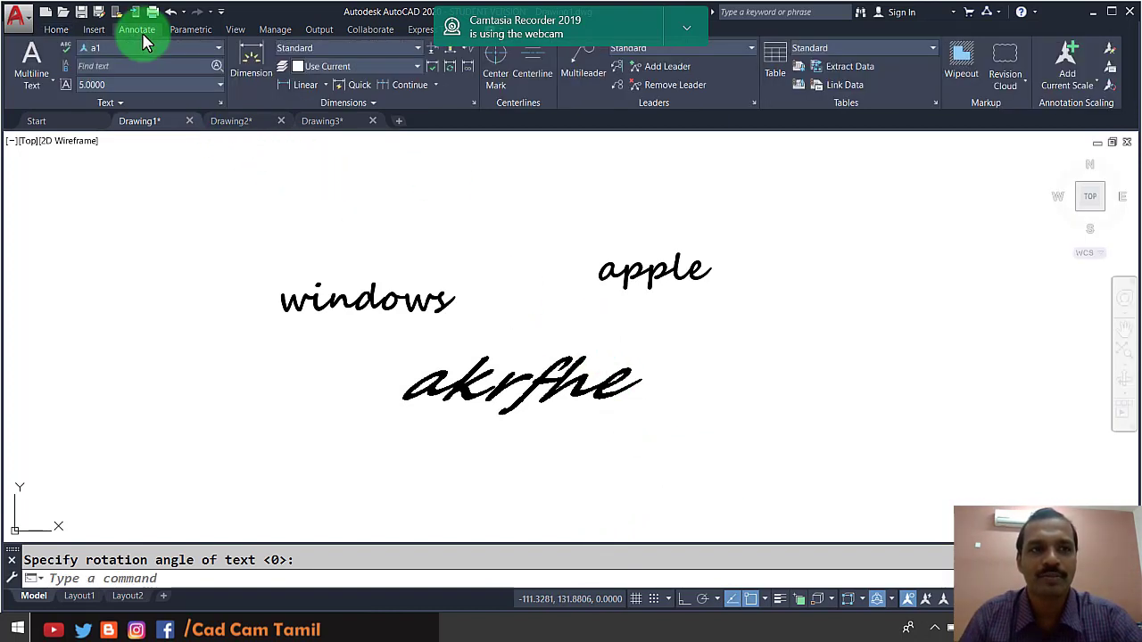
click(214, 50)
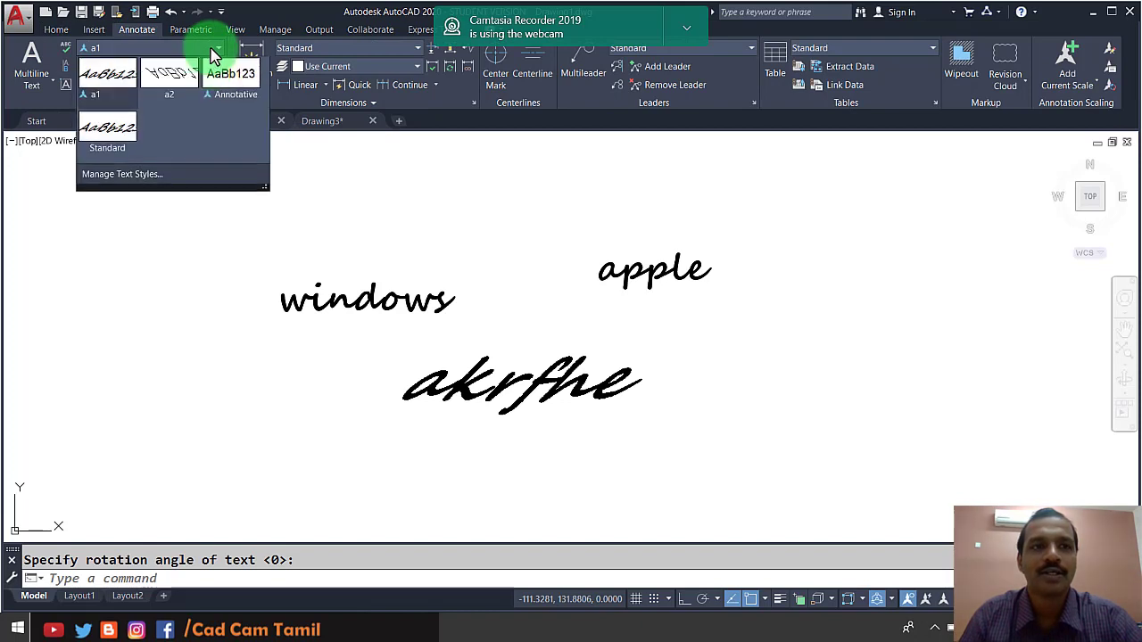
click(169, 76)
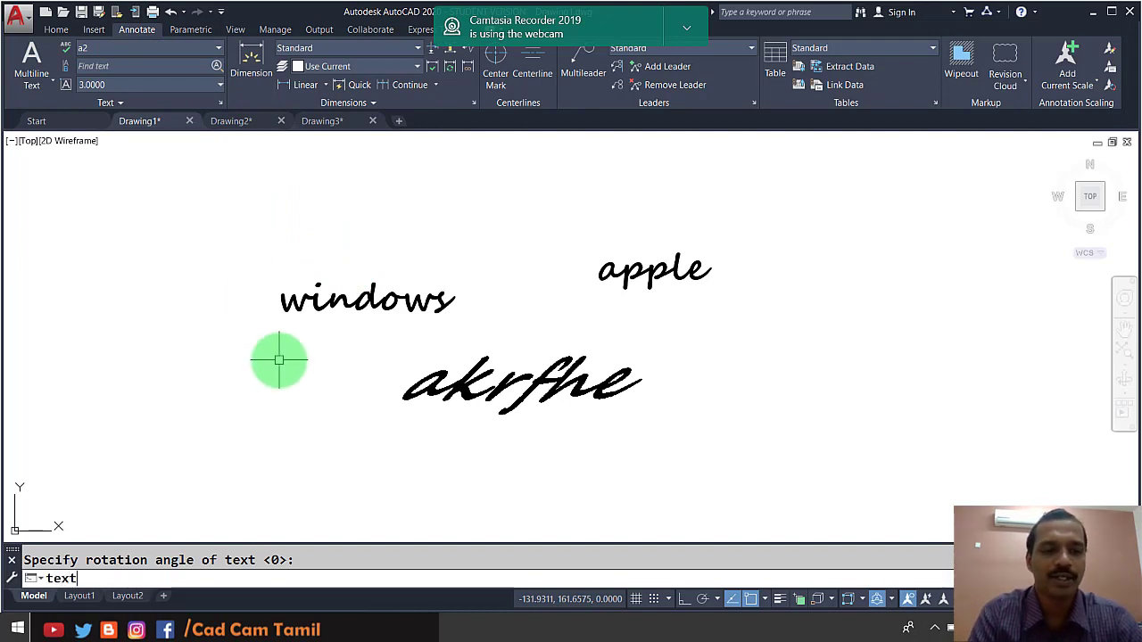
text(text)
key(Return)
click(206, 207)
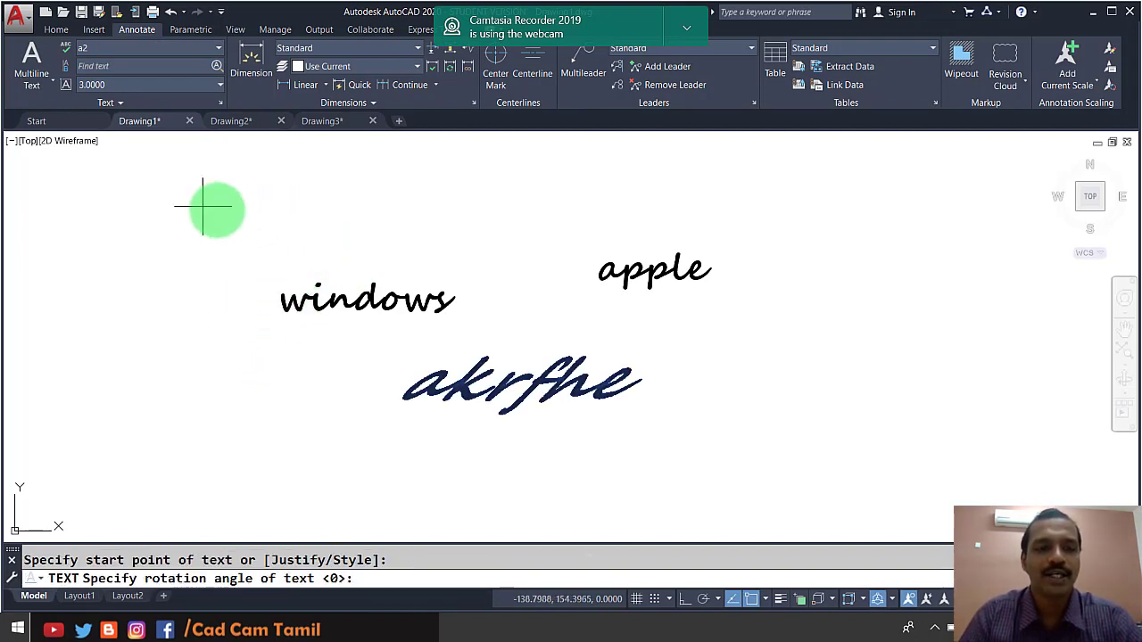
key(Return)
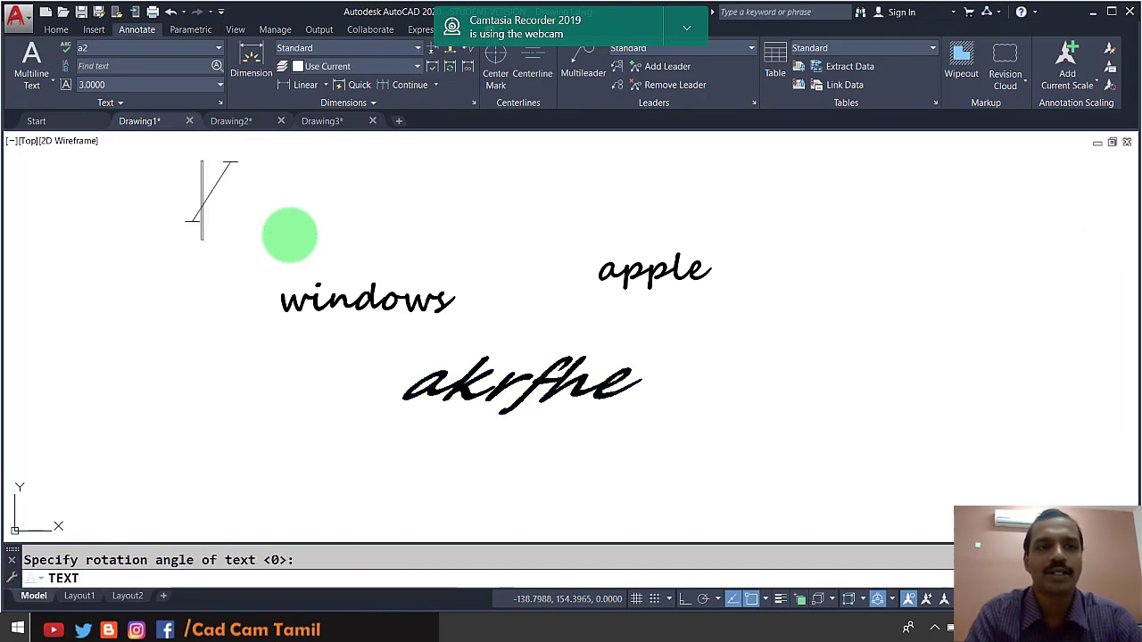
text(ksdcbskcbsk)
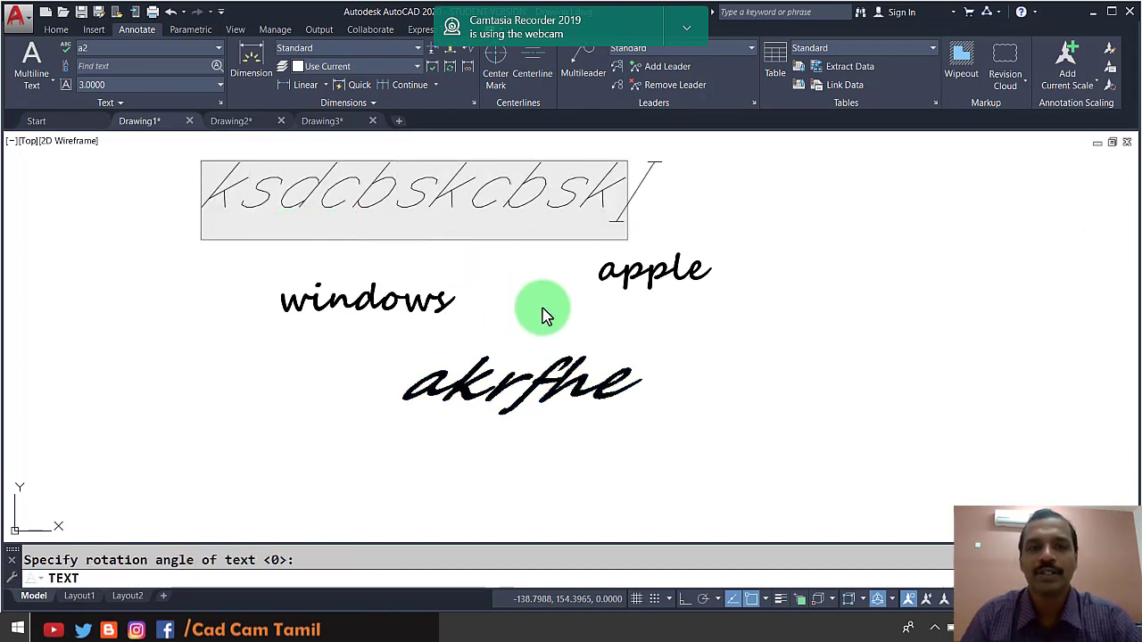
text(1234)
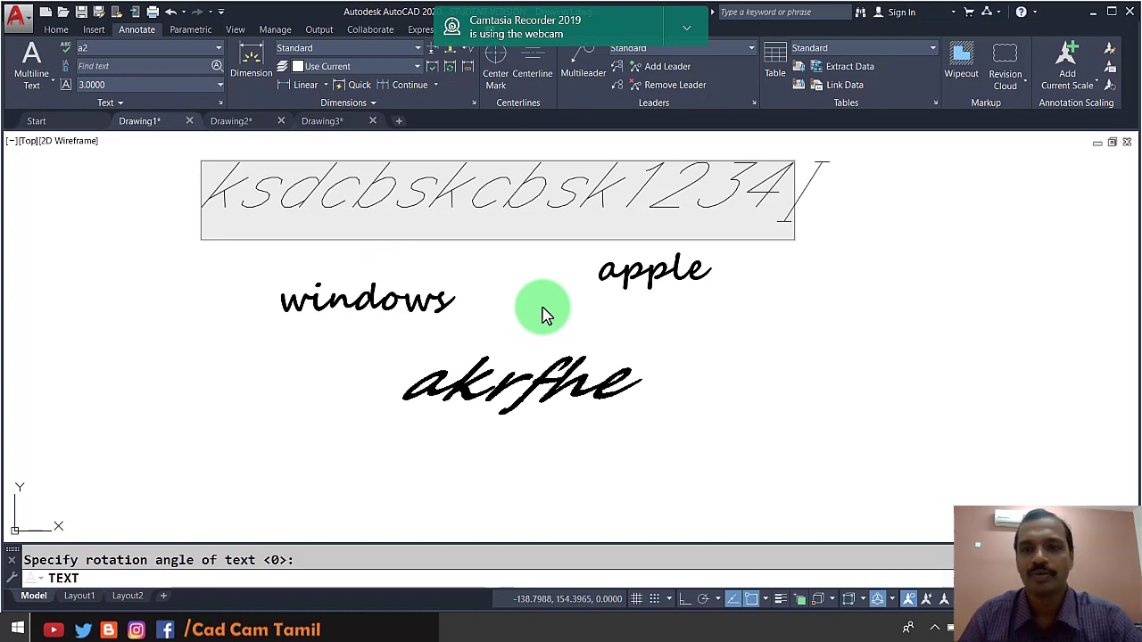
click(820, 341)
key(Return)
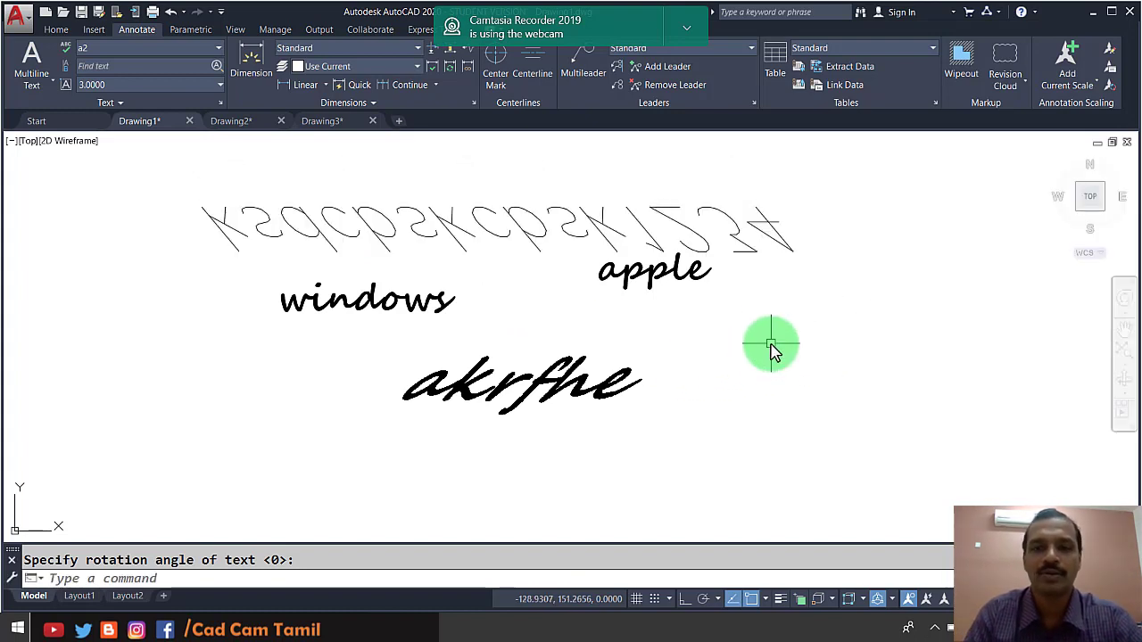
Step: Review the available text styles and their previews for the current drawing
click(177, 47)
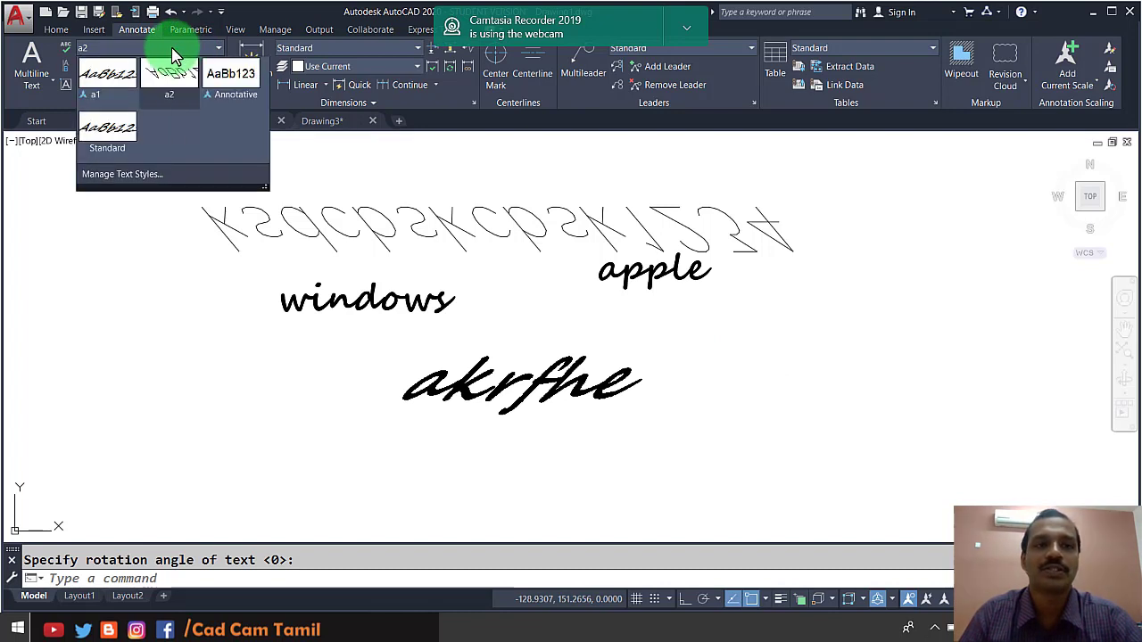
click(192, 297)
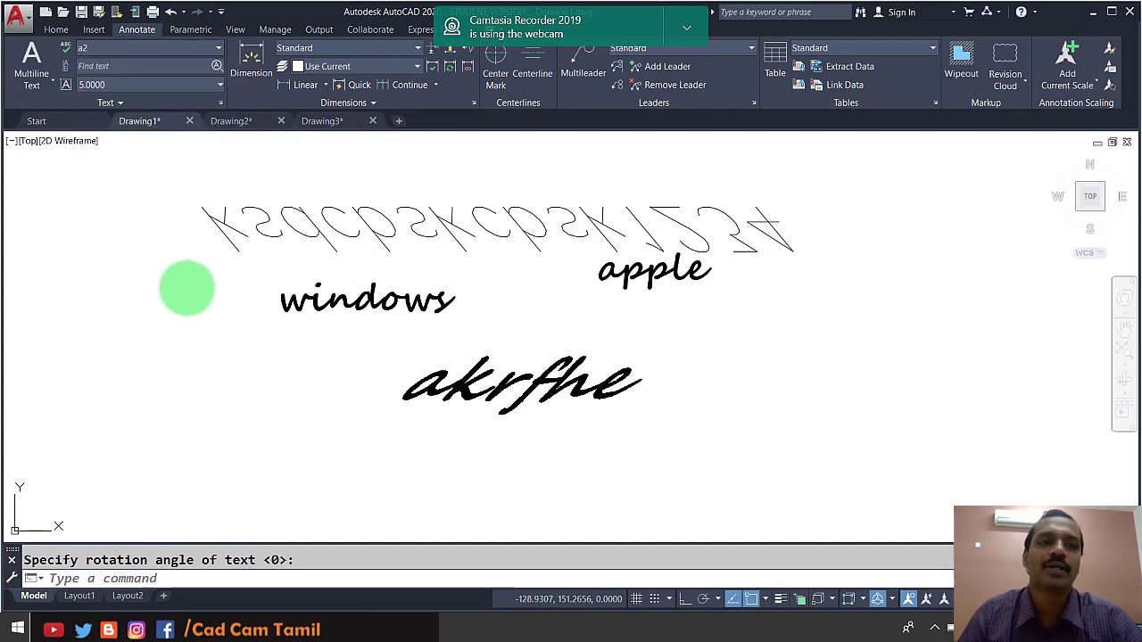
click(122, 49)
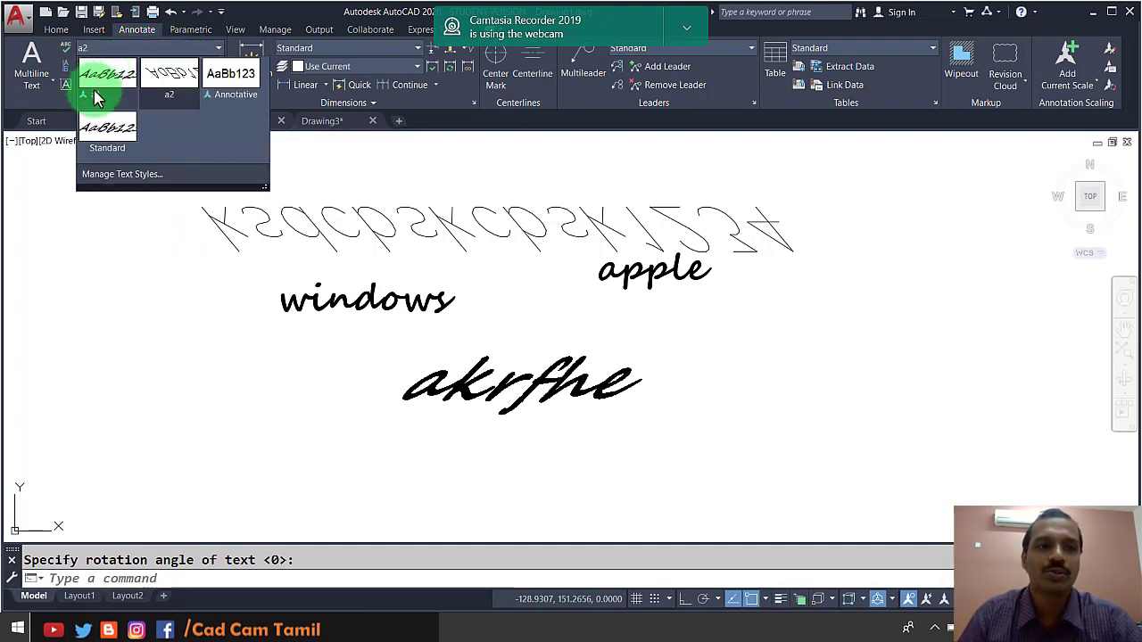
Step: Display the Justify options of the single-line text command, then cancel the command
text(te)
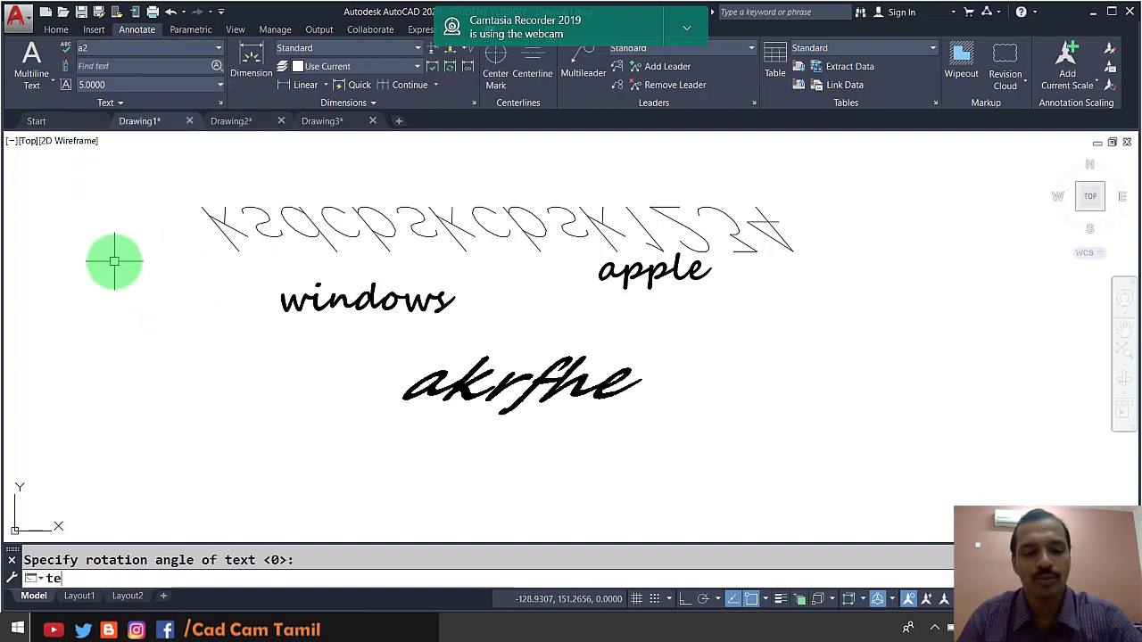
text(xt)
key(Return)
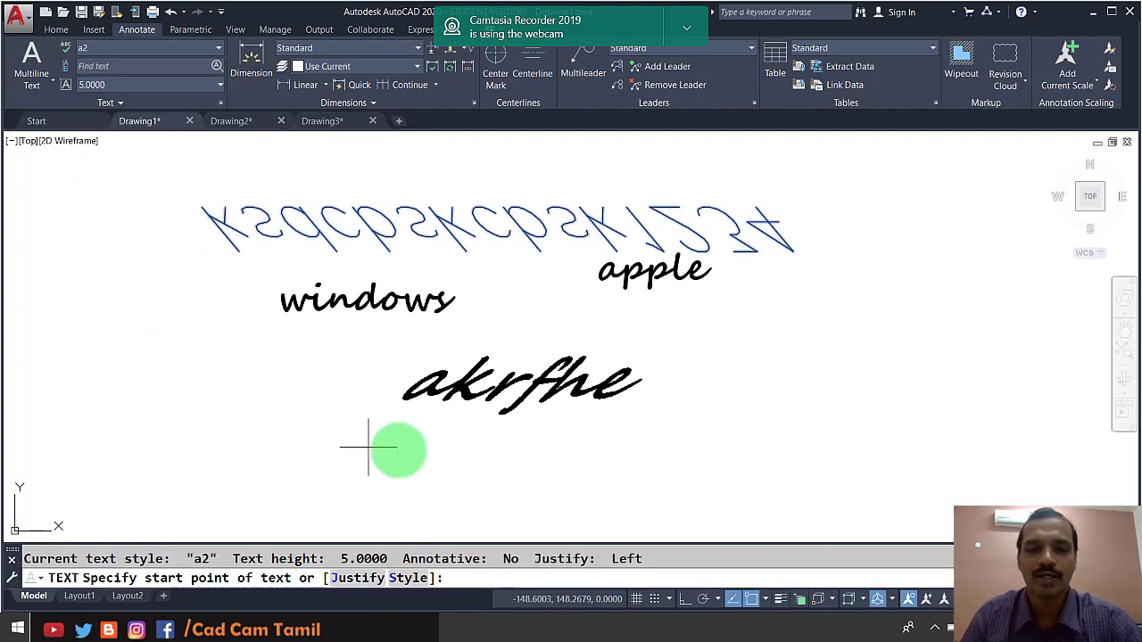
double_click(210, 559)
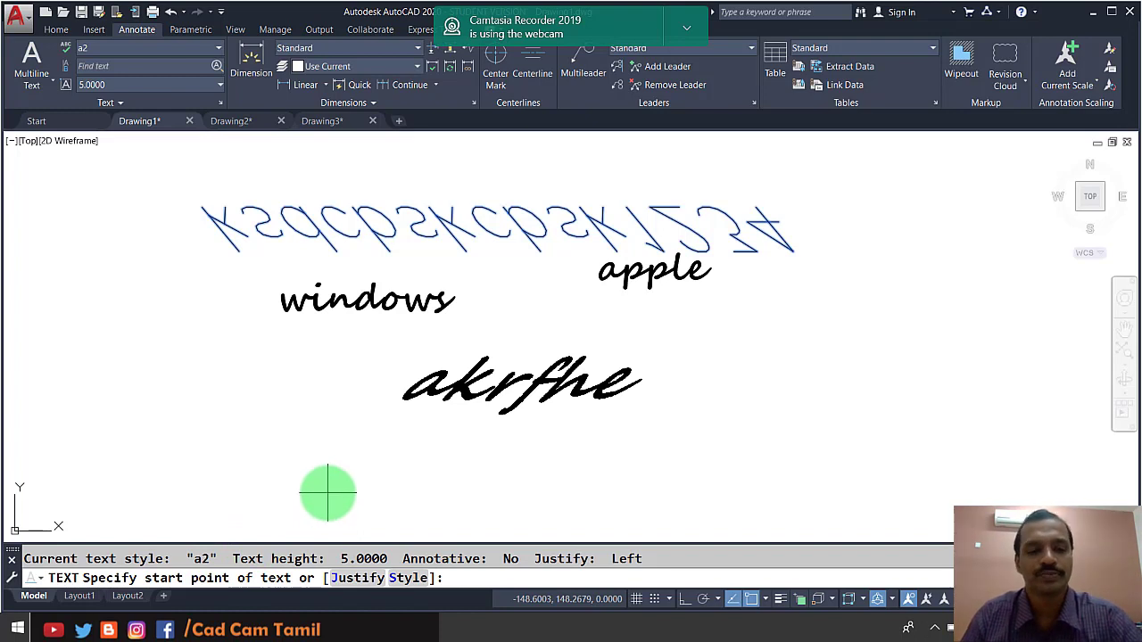
text(j)
key(Return)
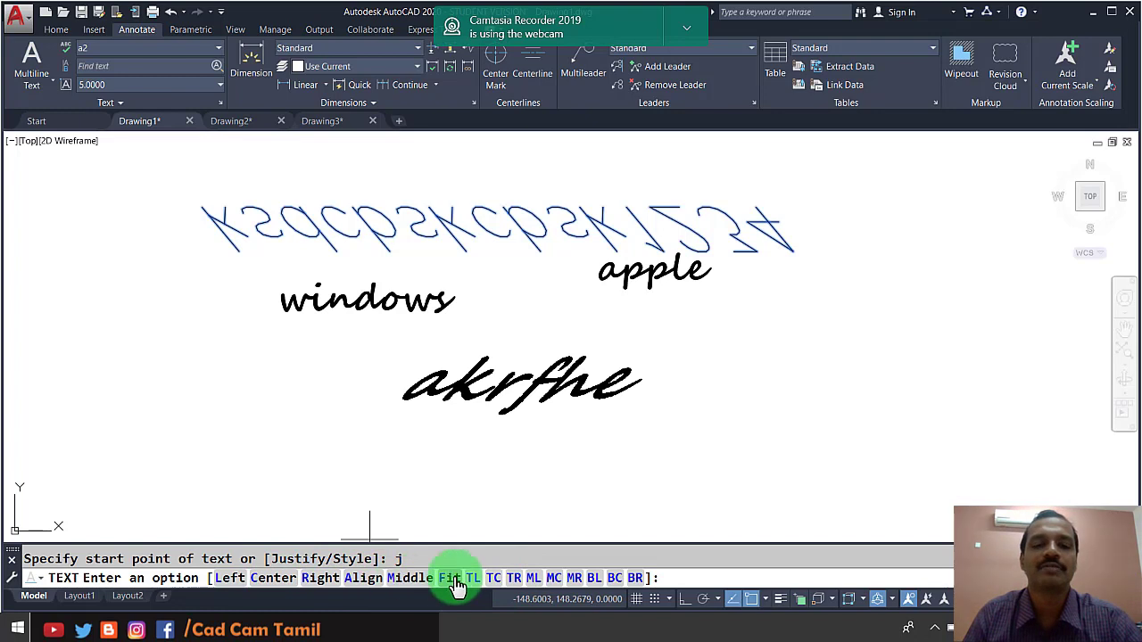
key(Escape)
Step: Erase all the text objects from the drawing
click(817, 495)
click(125, 168)
key(Delete)
Step: Draw a horizontal line 10 units long in the empty drawing area with Ortho turned on
text(l)
key(Return)
click(312, 357)
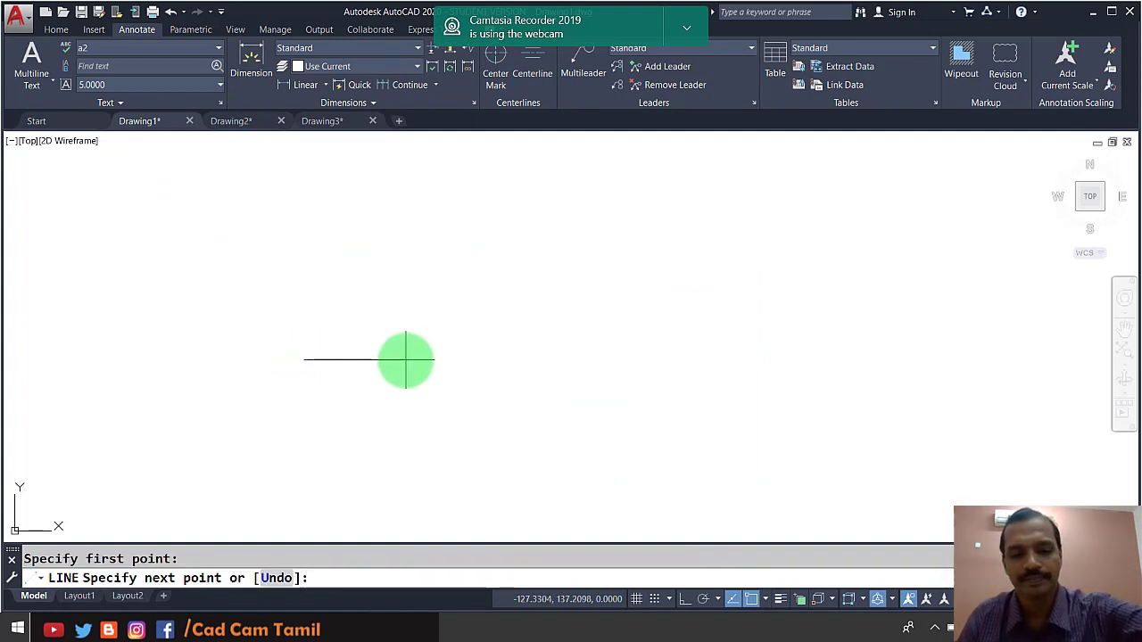
key(F8)
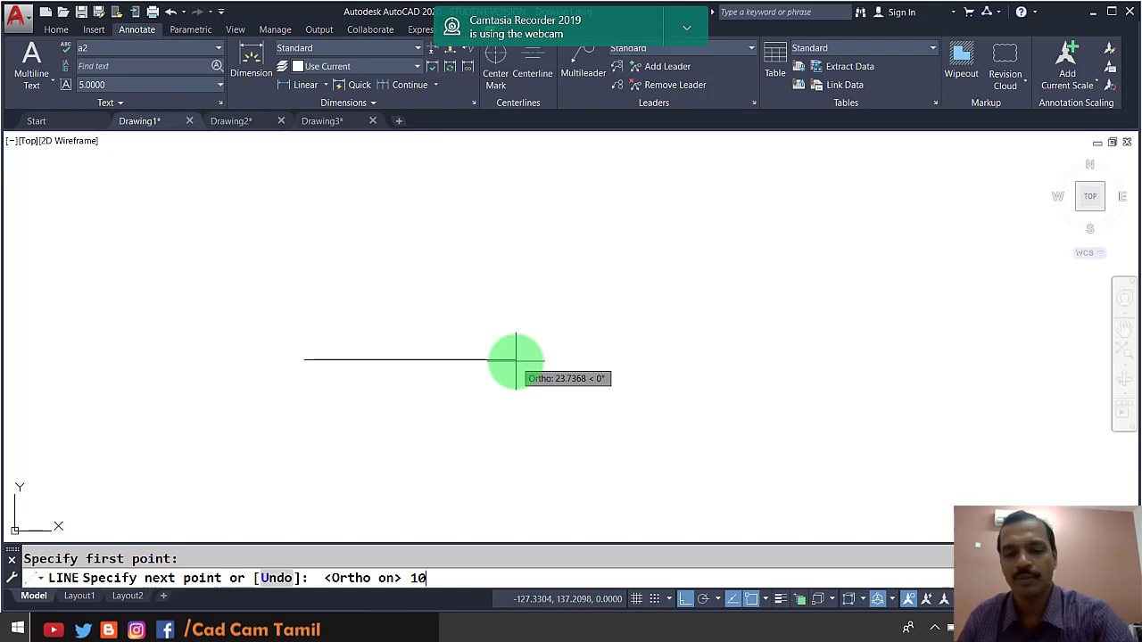
key(Return)
key(Return)
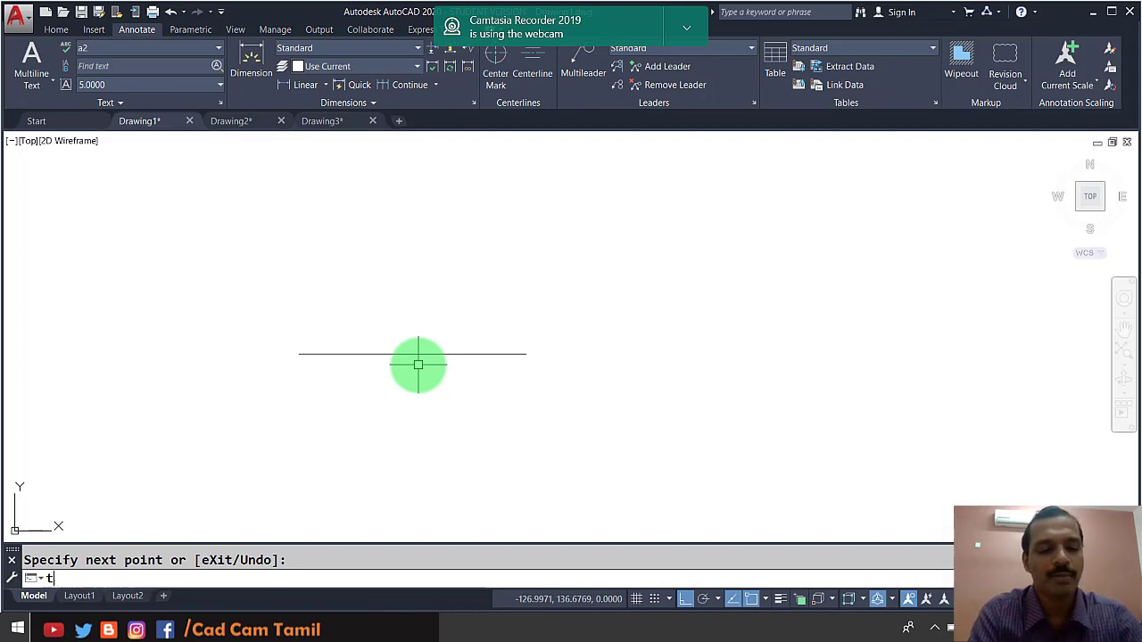
Step: Start single-line text and use its Style option with ? to list all defined text styles
text(text)
key(Return)
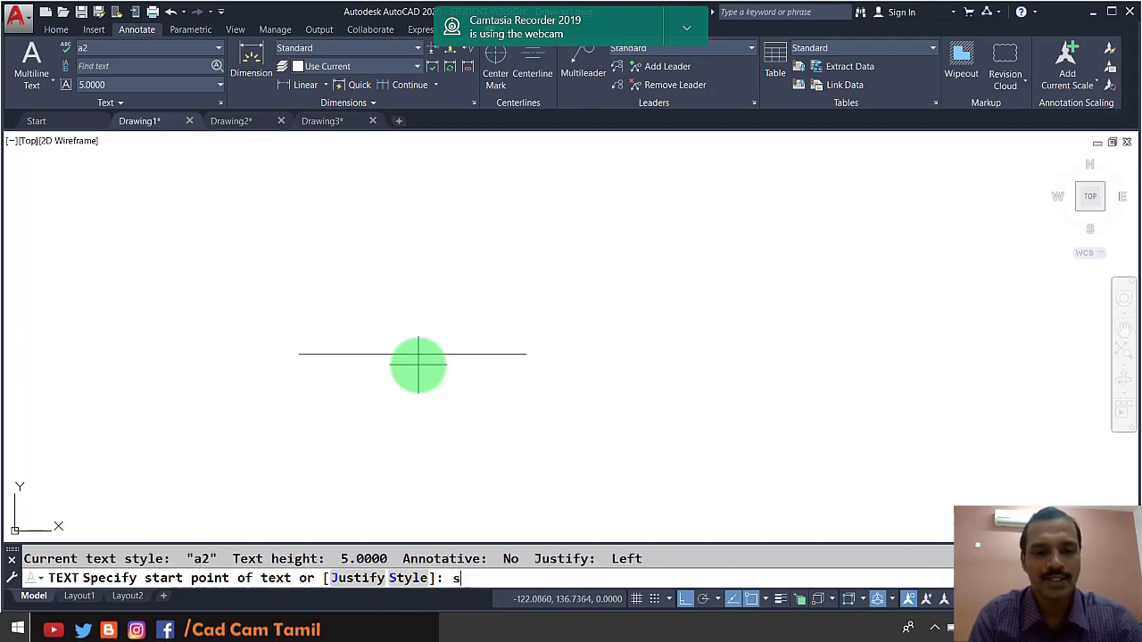
text(s)
key(Return)
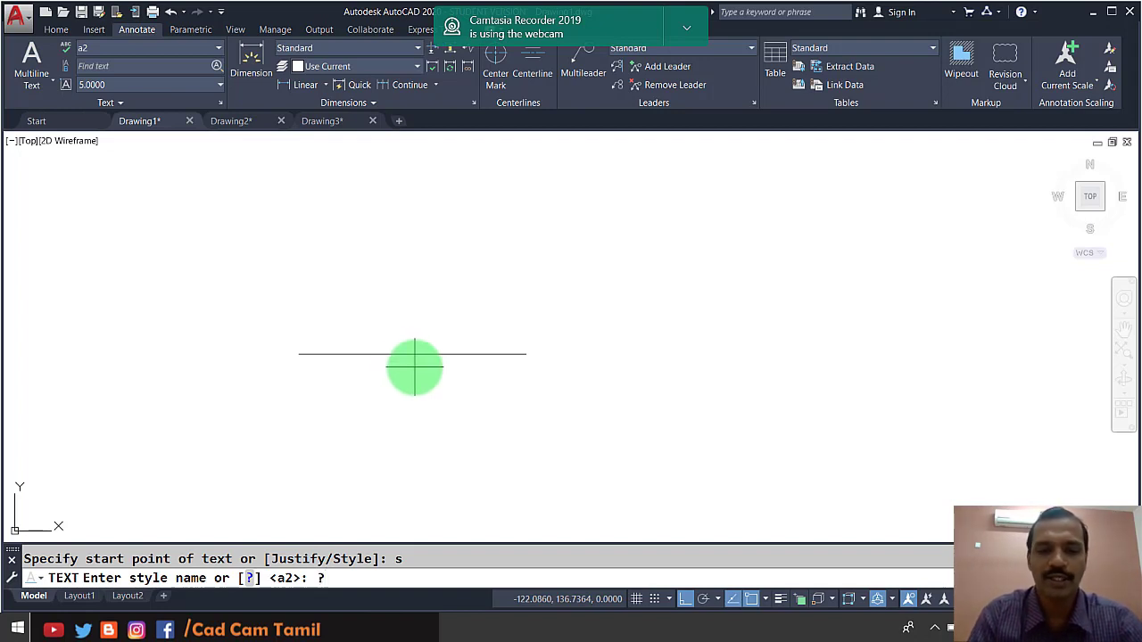
key(Return)
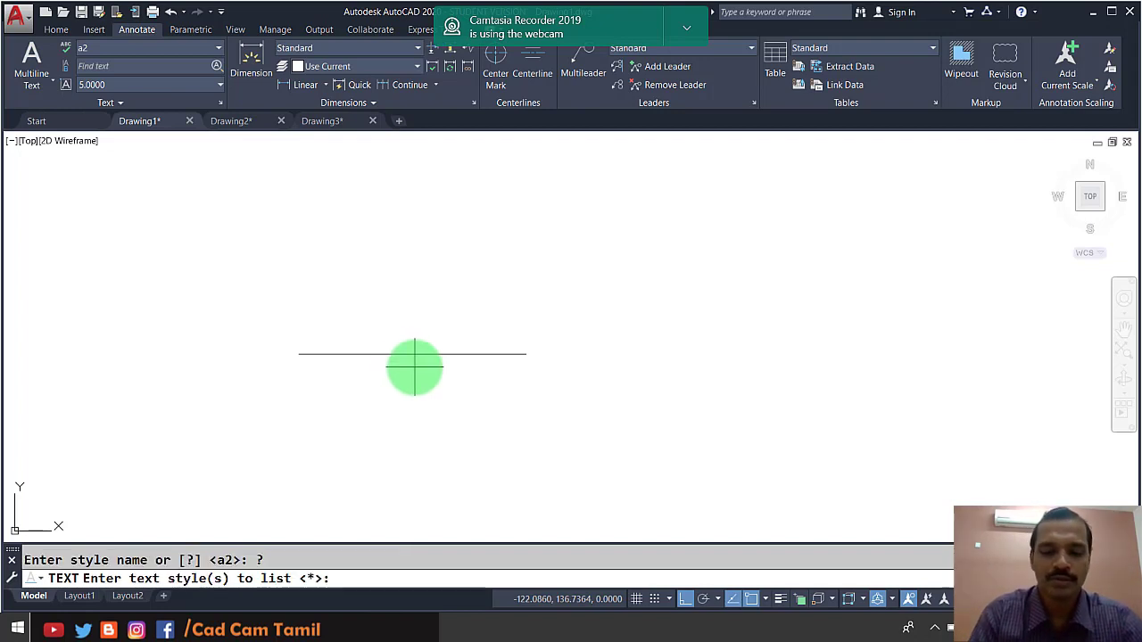
key(Return)
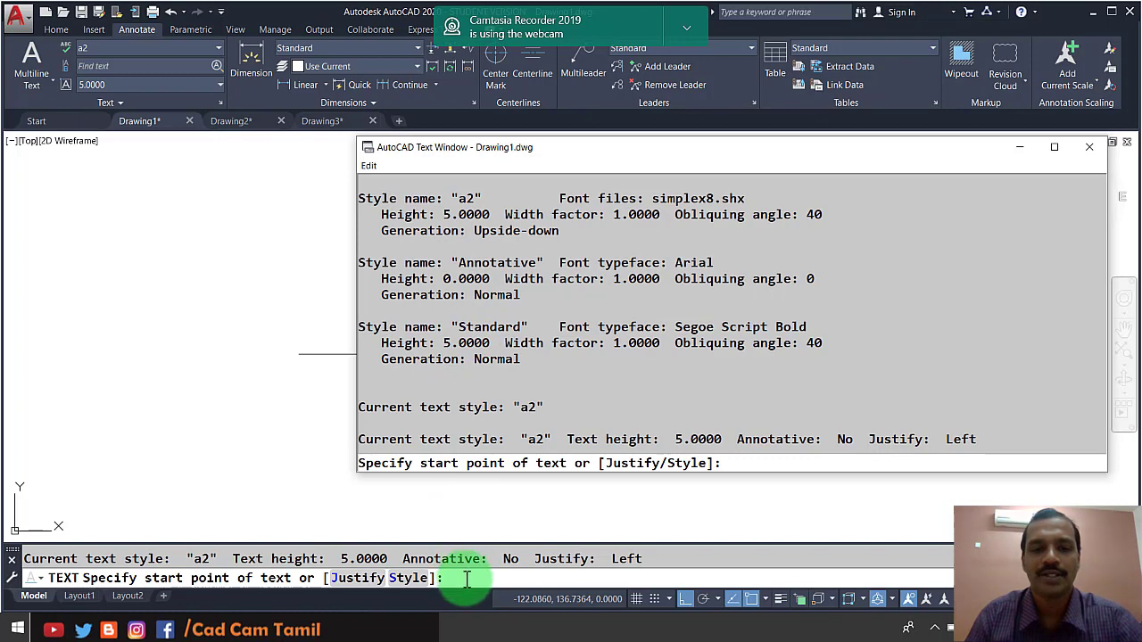
Step: Change the text style of the running single-line text command to Standard
click(466, 578)
click(424, 585)
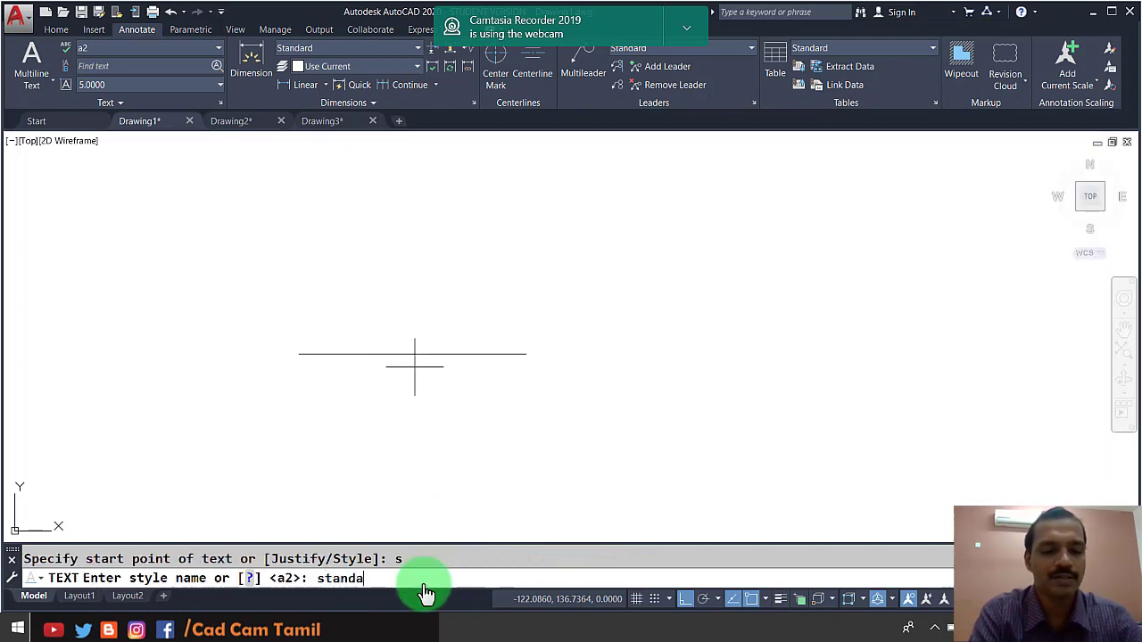
key(Return)
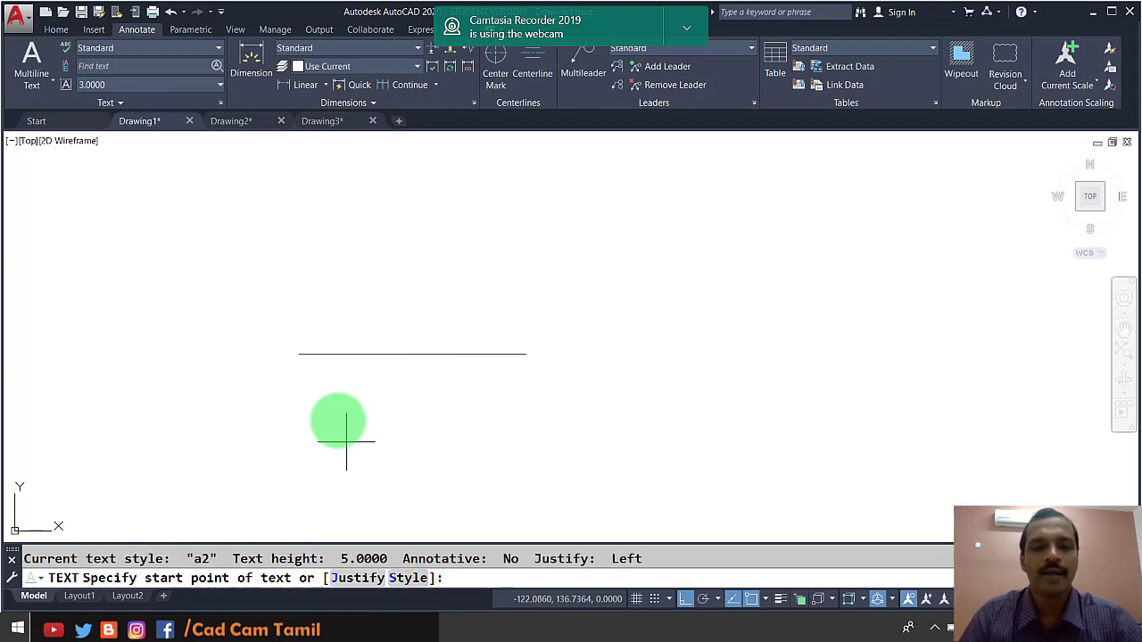
Step: Place single-line text reading "lknvfvfa;vknoolvmae;lgknvel" at the left endpoint of the line with a rotation angle of 0
click(299, 354)
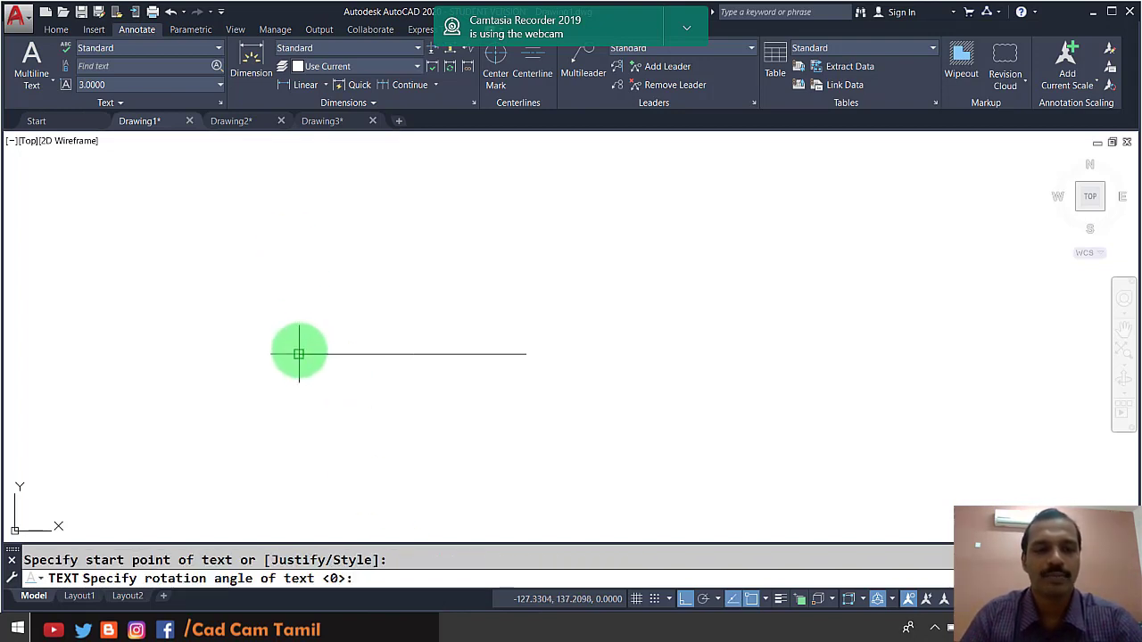
key(Return)
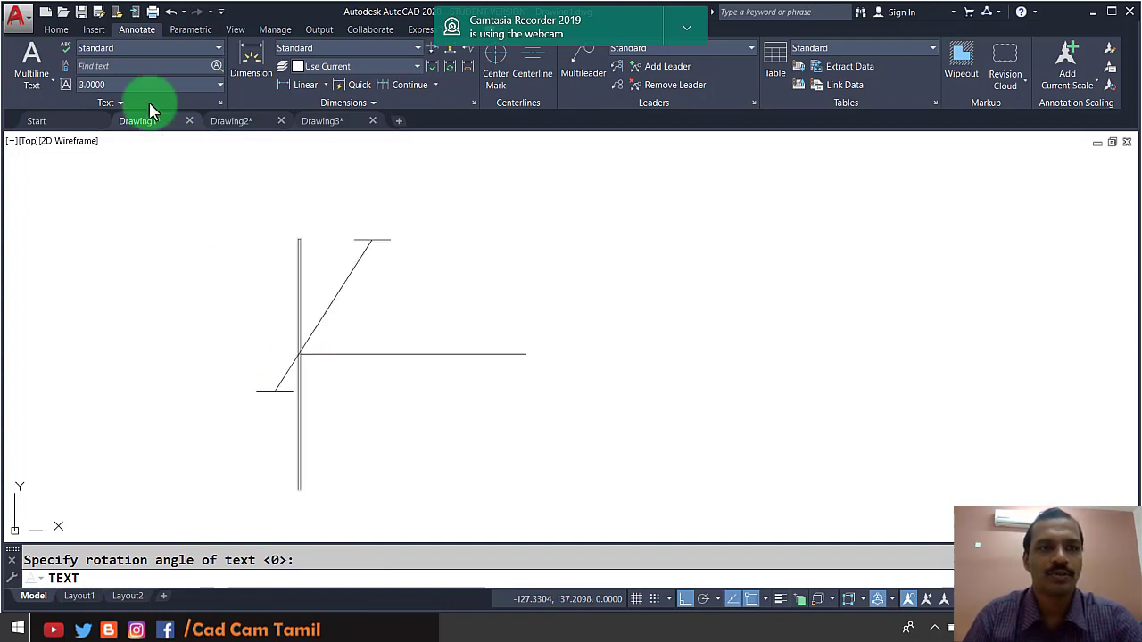
text(lknv)
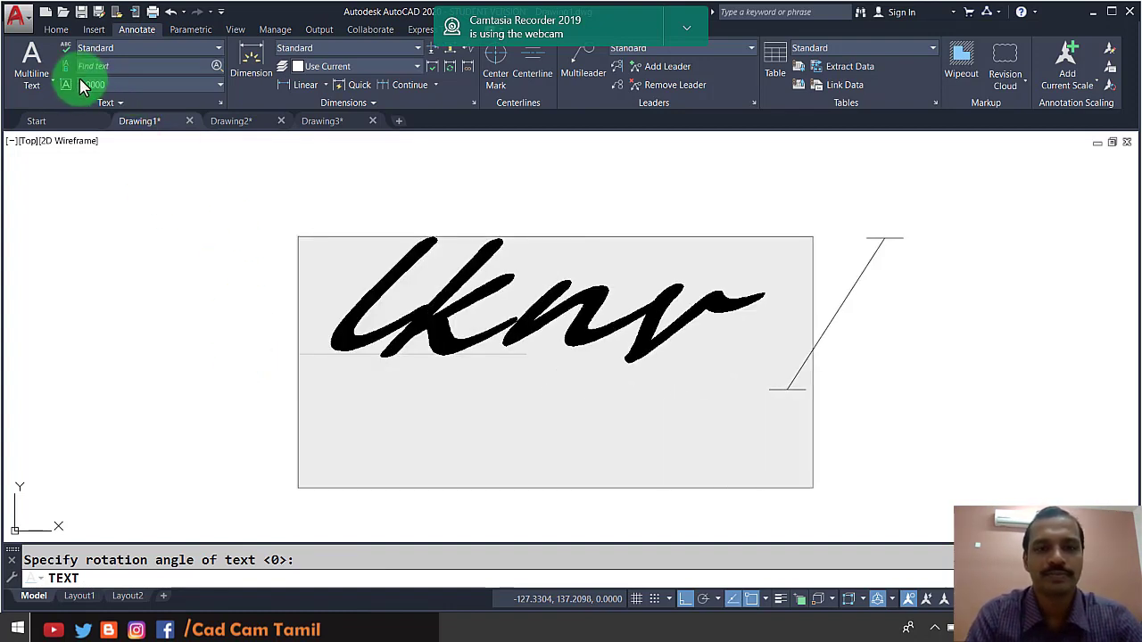
text(fvfa;vknoolvmae;lgknvel)
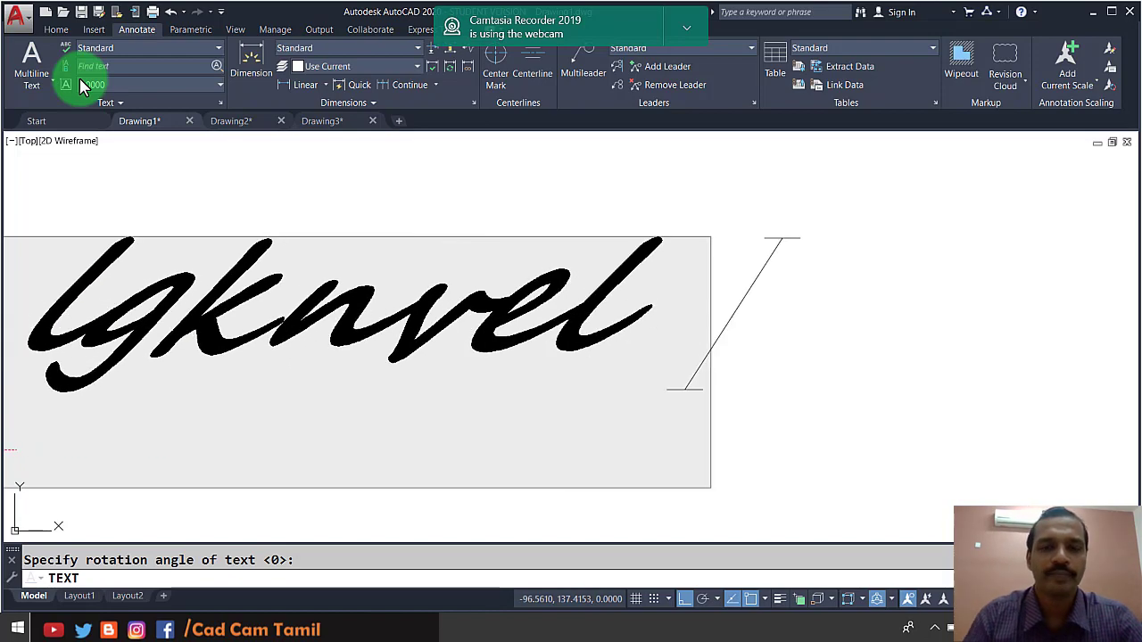
scroll(703, 249, down, 5)
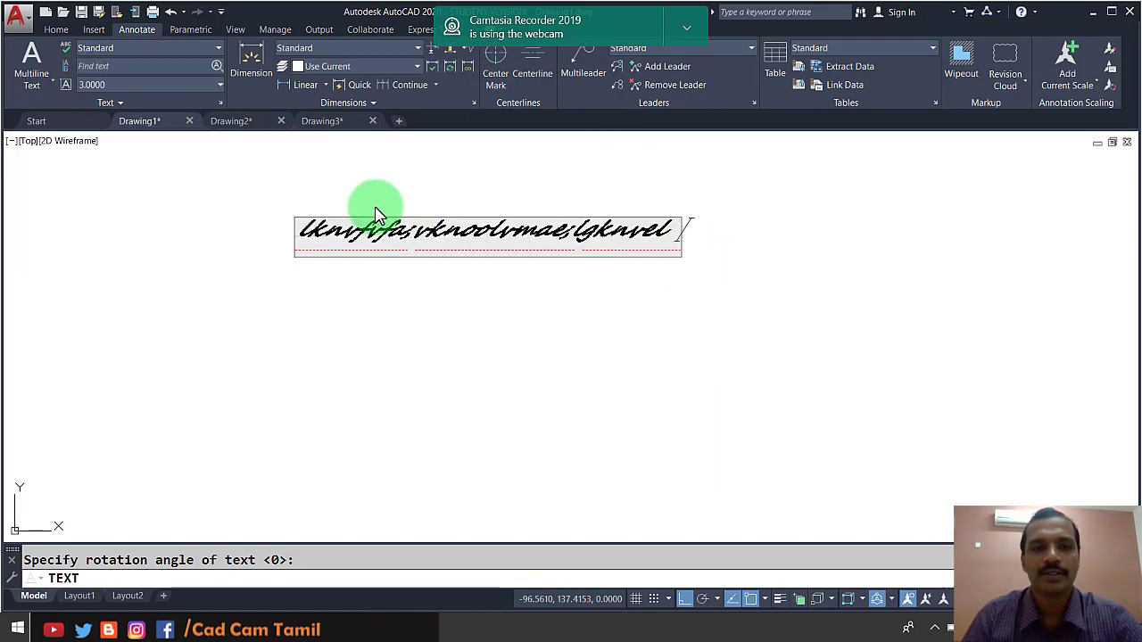
scroll(377, 214, up, 4)
key(Return)
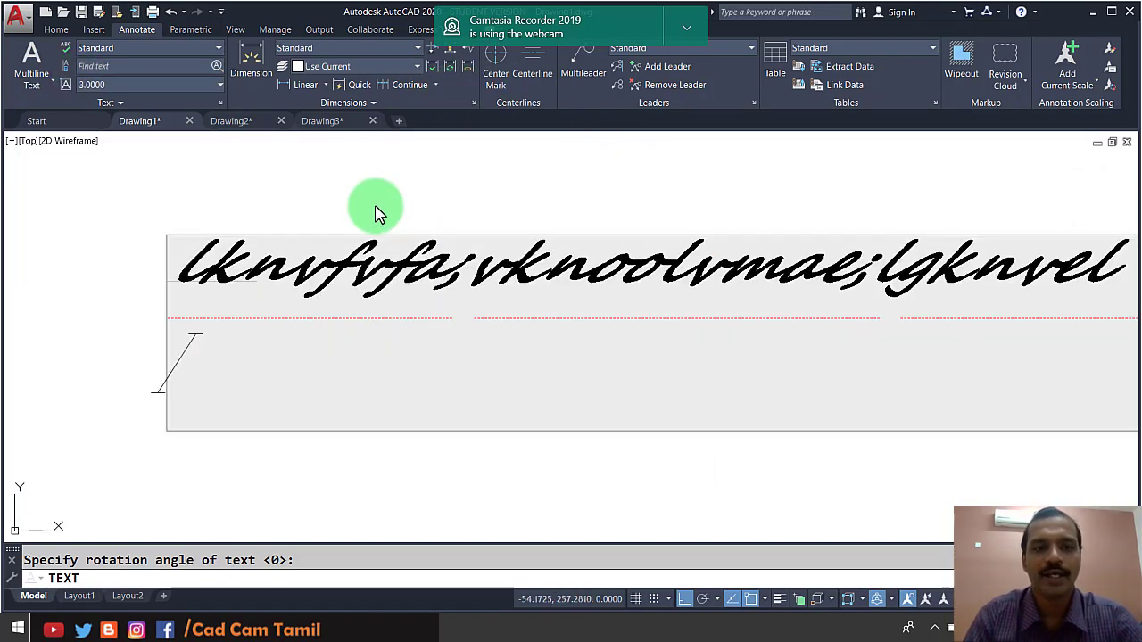
key(Return)
scroll(308, 250, down, 4)
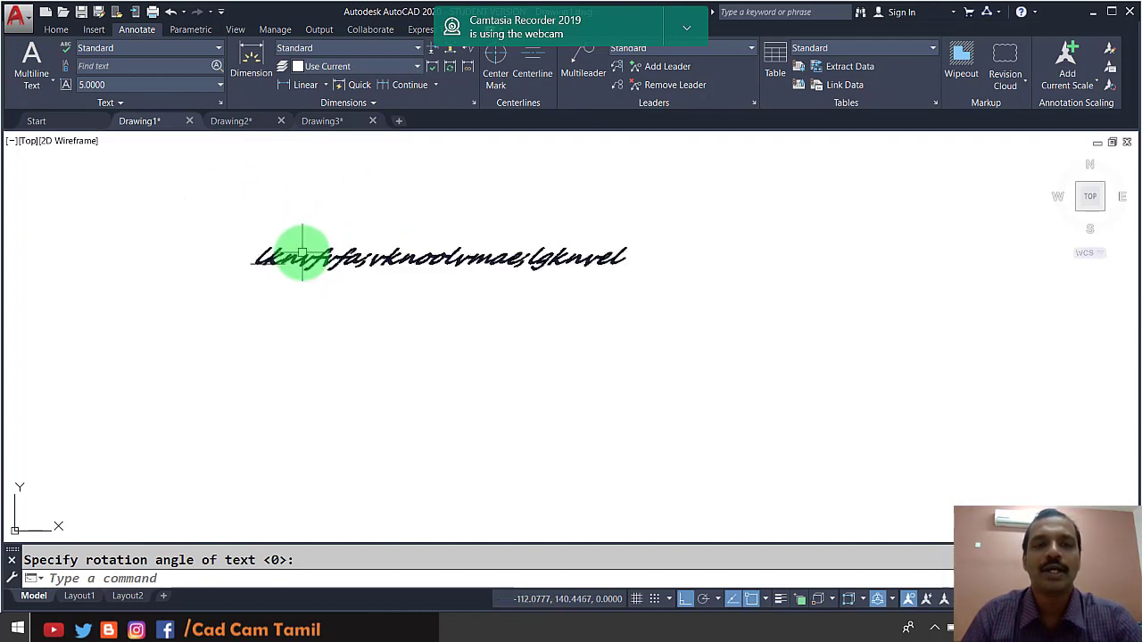
Step: Move the left-justified text straight down to clear the horizontal line
scroll(322, 248, up, 2)
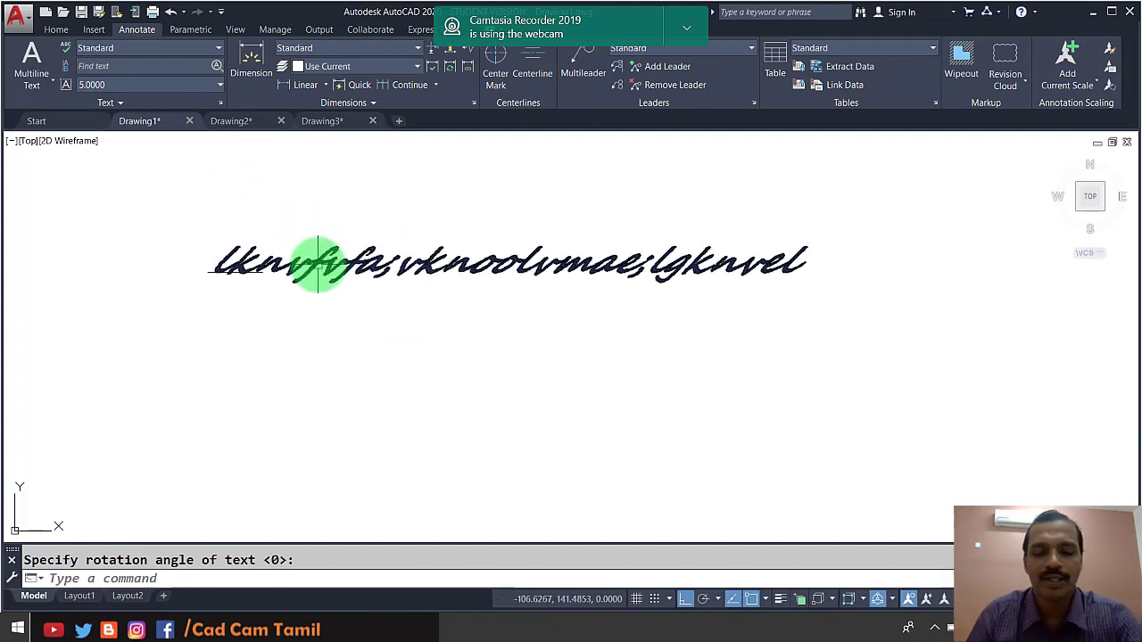
text(m)
key(Return)
click(312, 259)
key(Return)
click(265, 261)
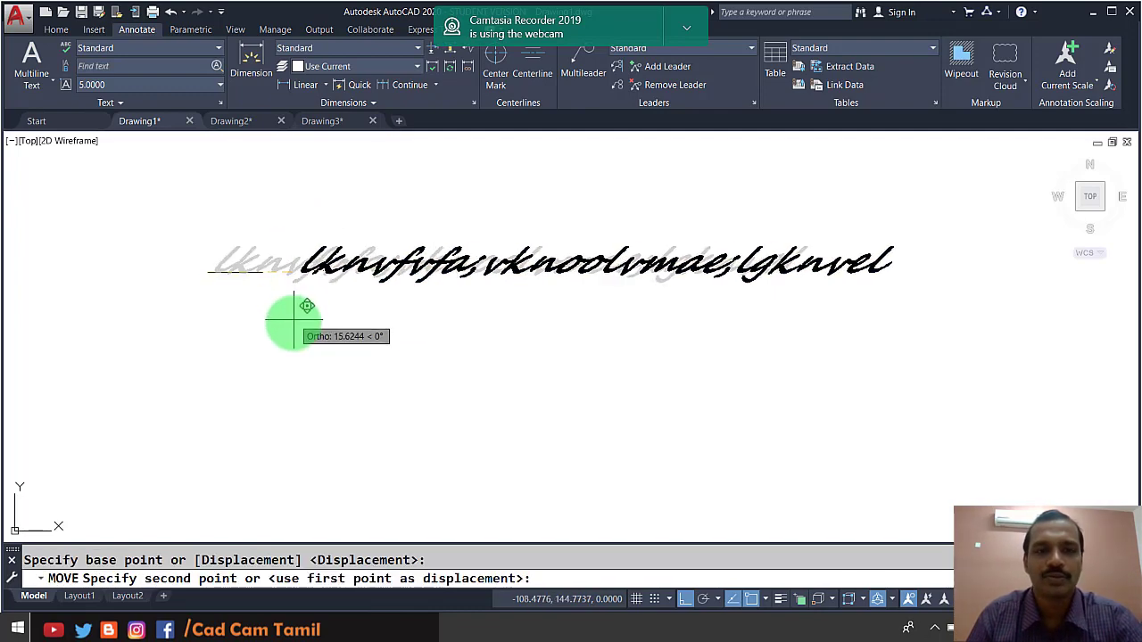
click(265, 385)
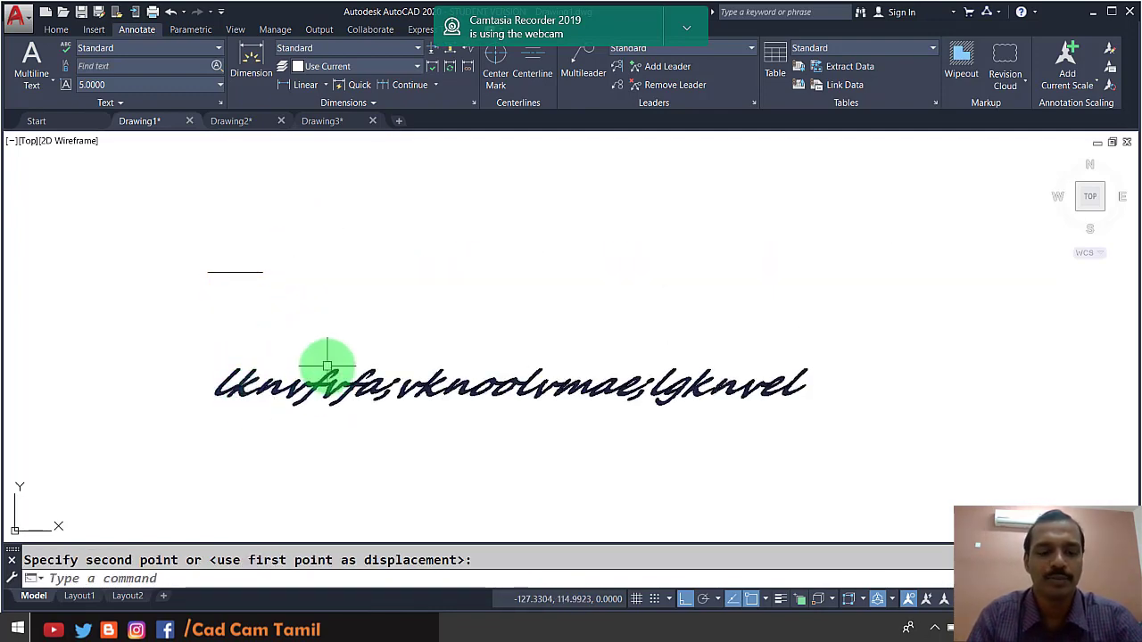
Step: Create single-line text with Fit justification between the line's two endpoints, entering a long string of random letters
text(te)
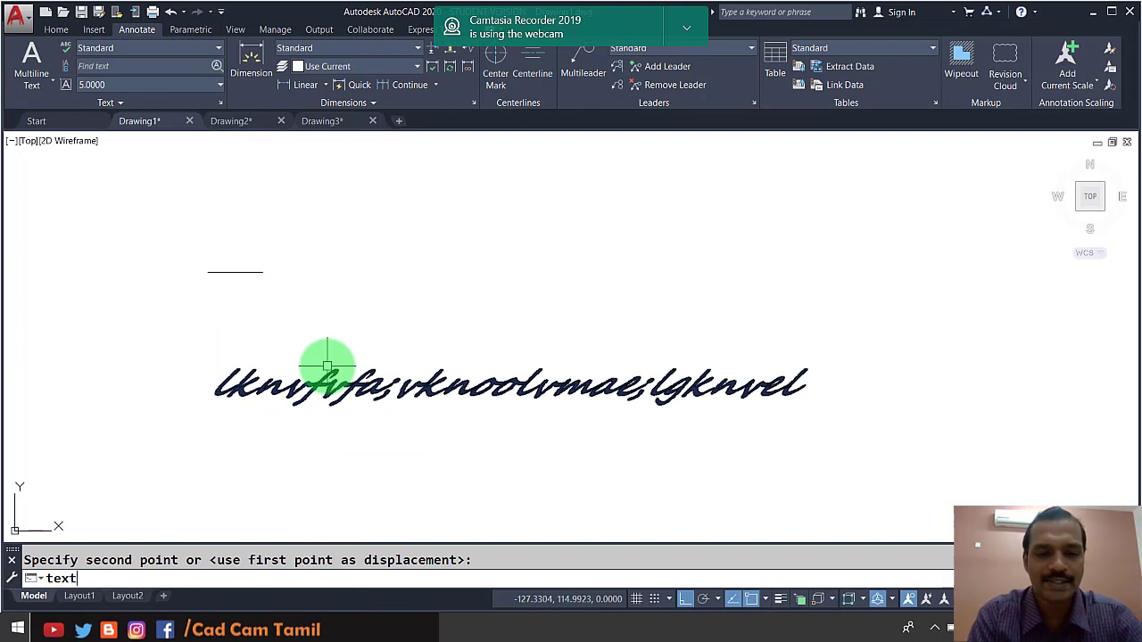
text(xt)
key(Return)
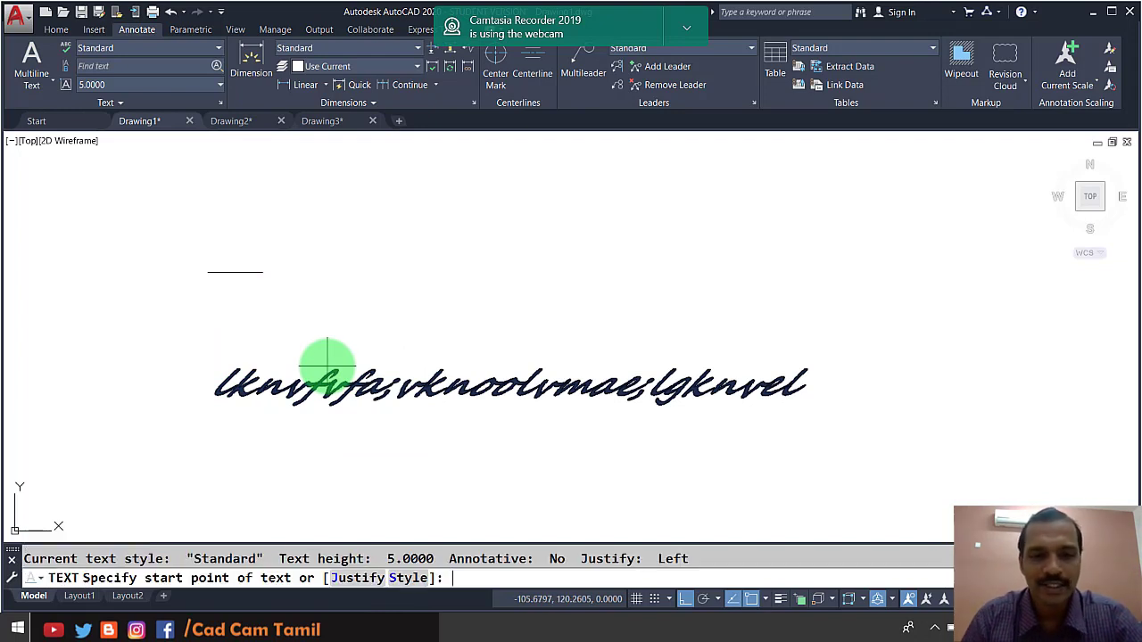
click(346, 578)
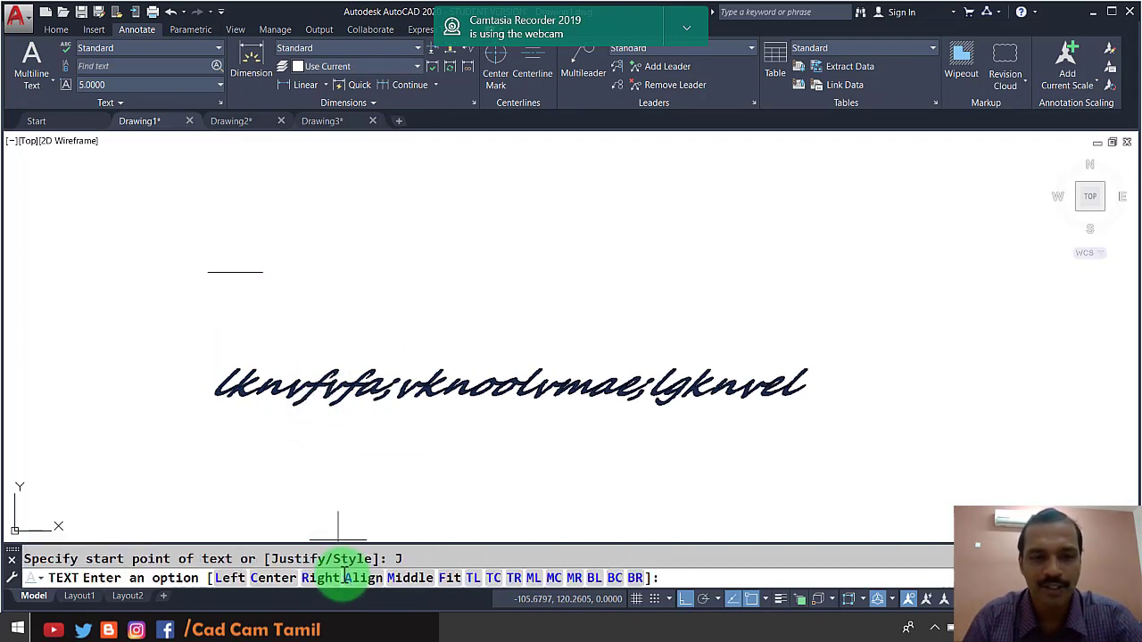
click(443, 580)
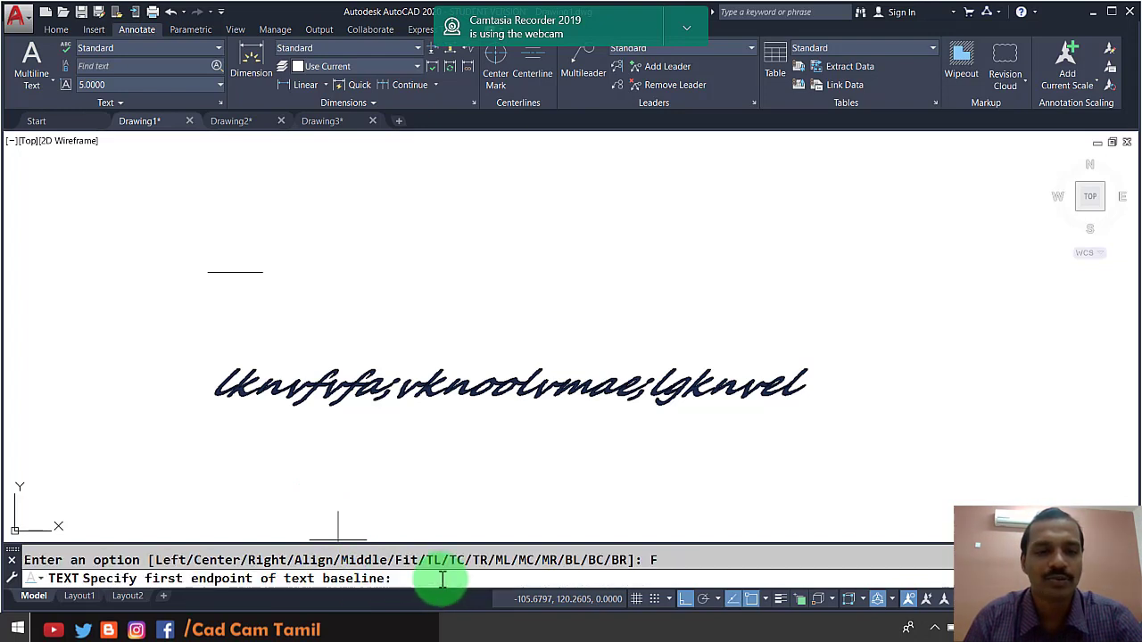
click(205, 273)
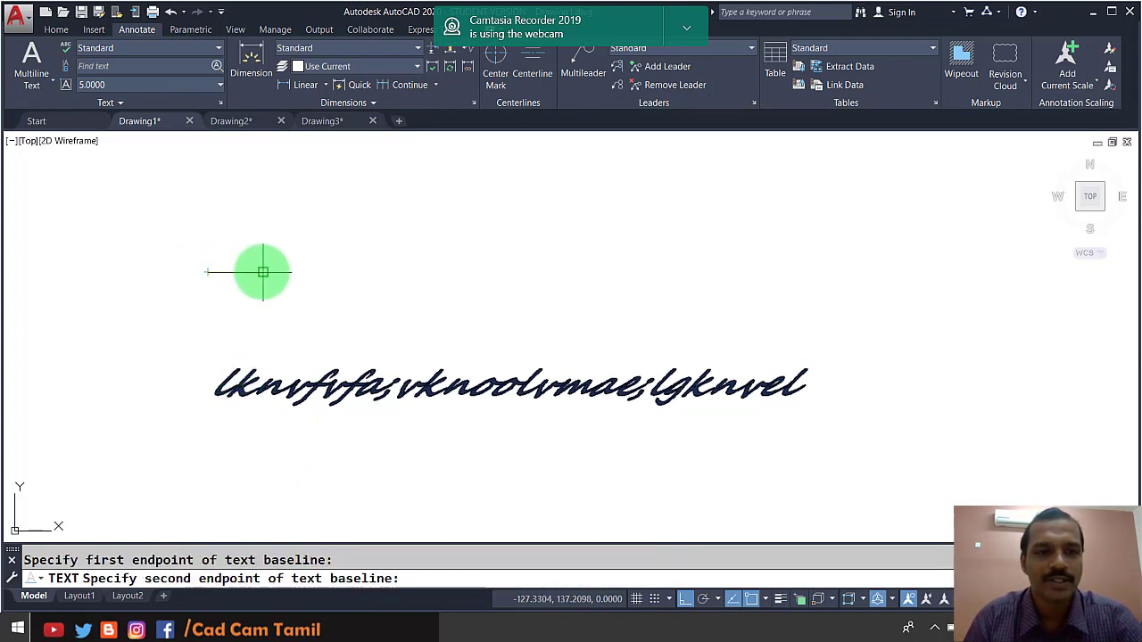
click(209, 247)
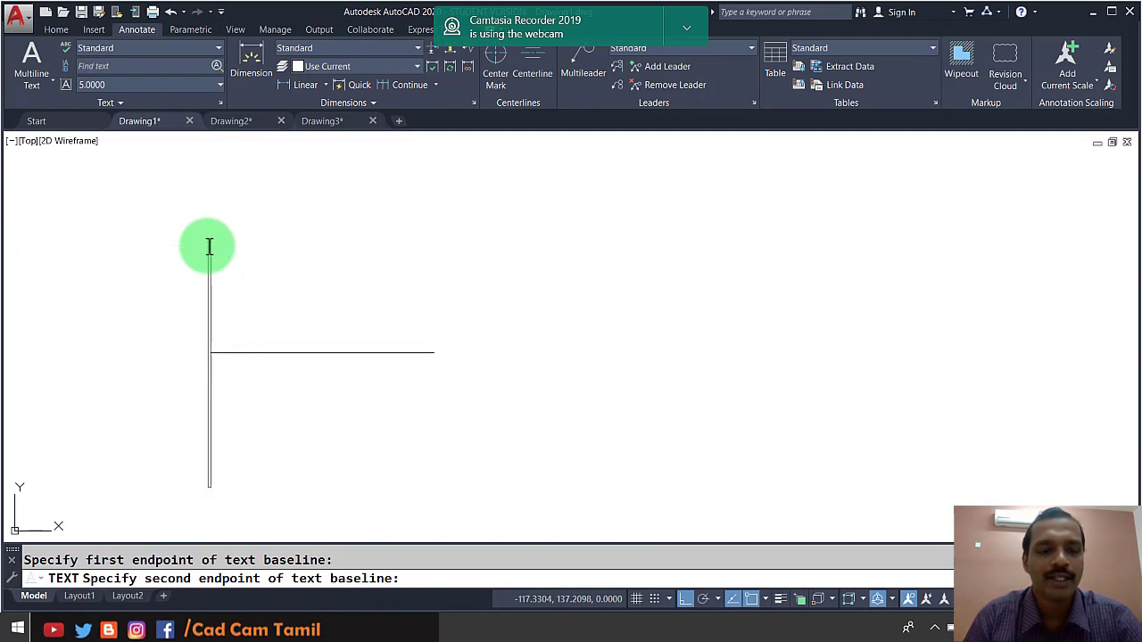
text(ncncncncncnc)
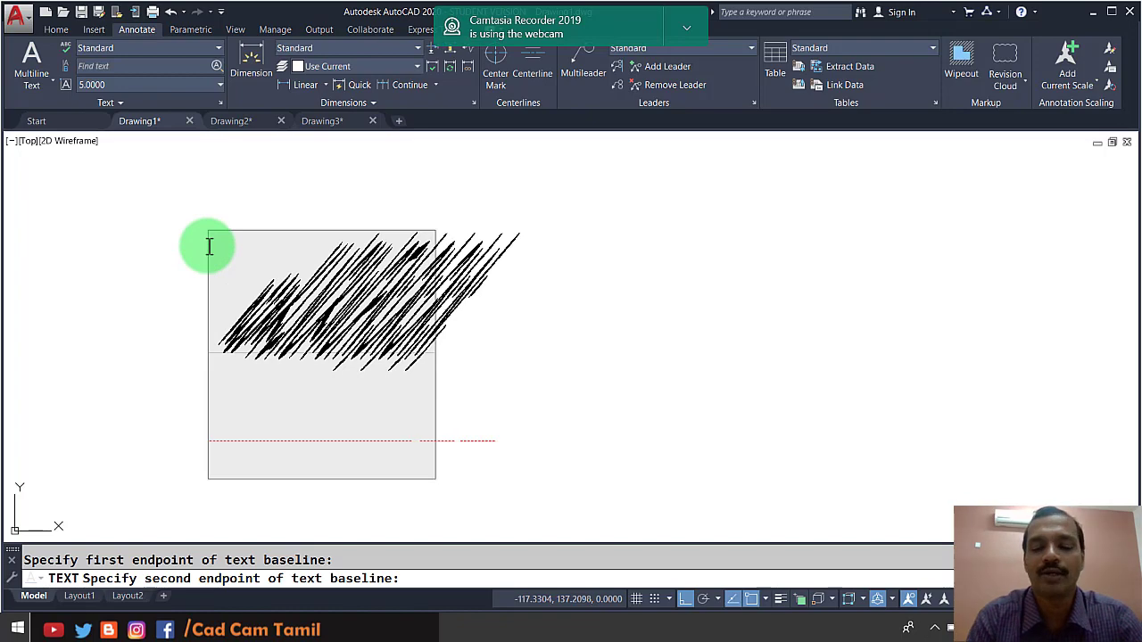
click(548, 472)
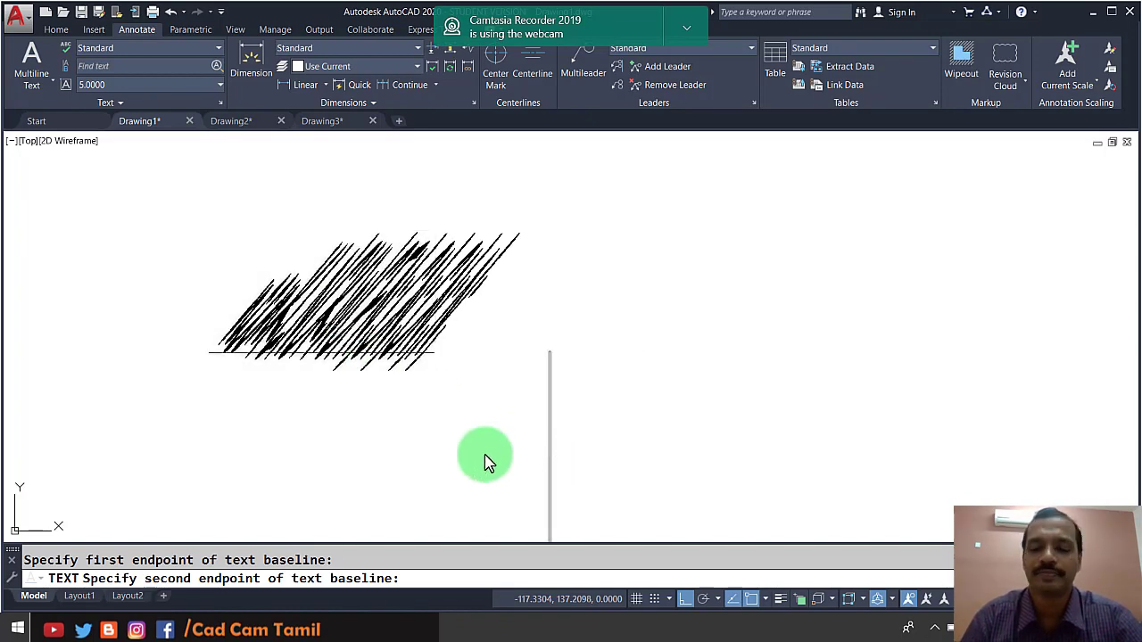
key(Escape)
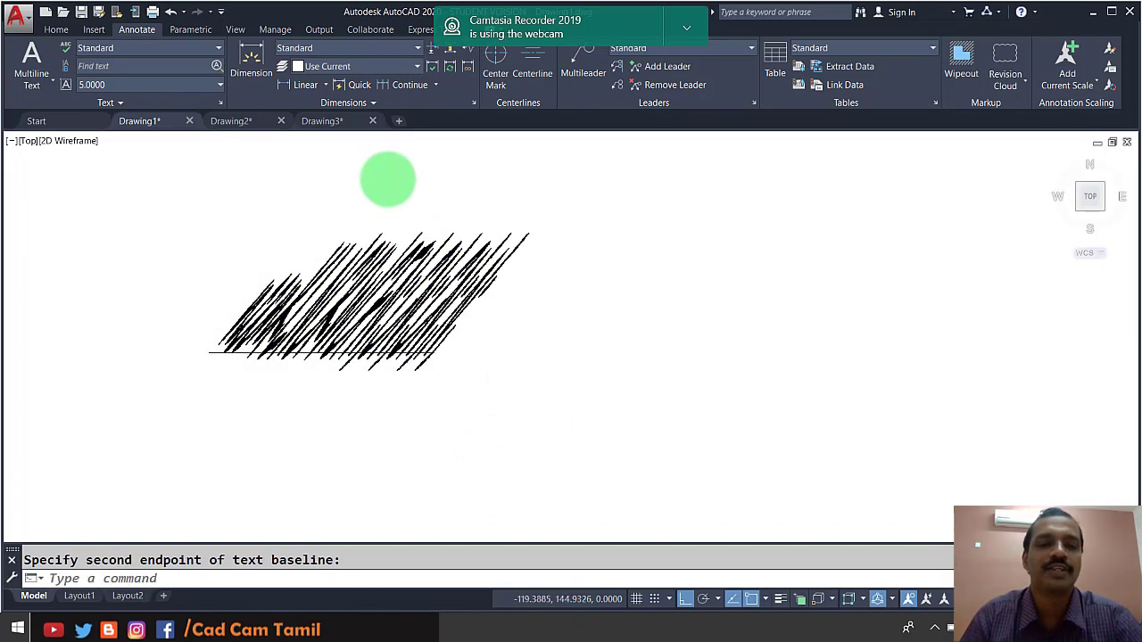
Step: Move the fitted text straight down into the gap between the line and the long left-justified text
scroll(389, 180, down, 3)
text(m)
key(Return)
click(384, 221)
key(Return)
click(498, 195)
click(497, 290)
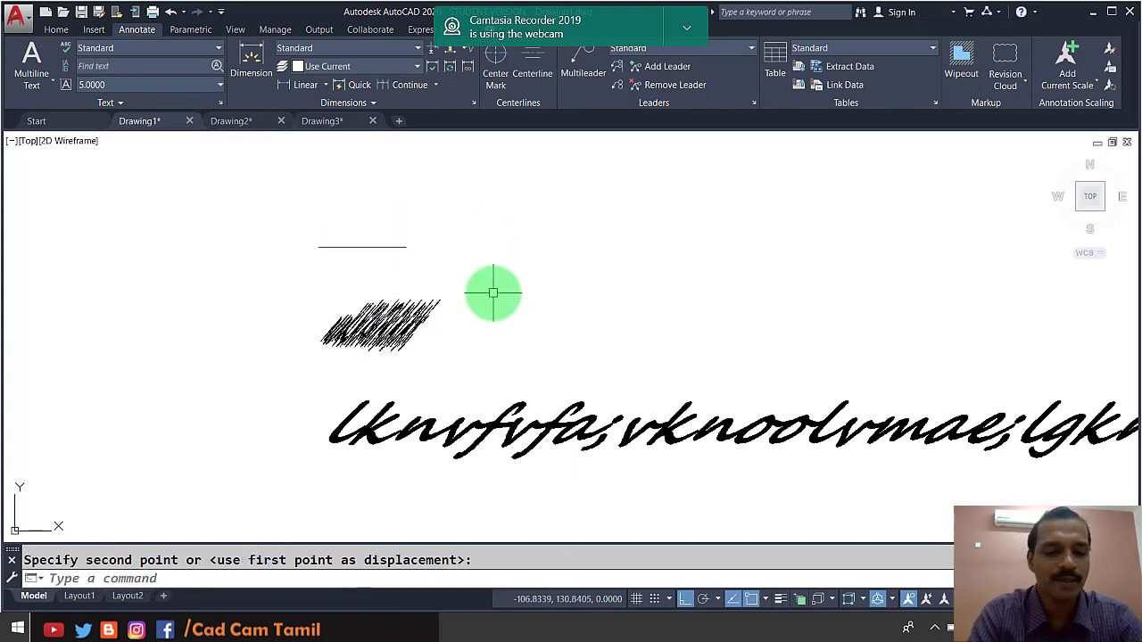
Step: Create single-line text with Align justification between the line's two endpoints, entering a long string that begins "kfakscnask;fnsa;fns;fc'lsdcms'd"
text(text)
key(Return)
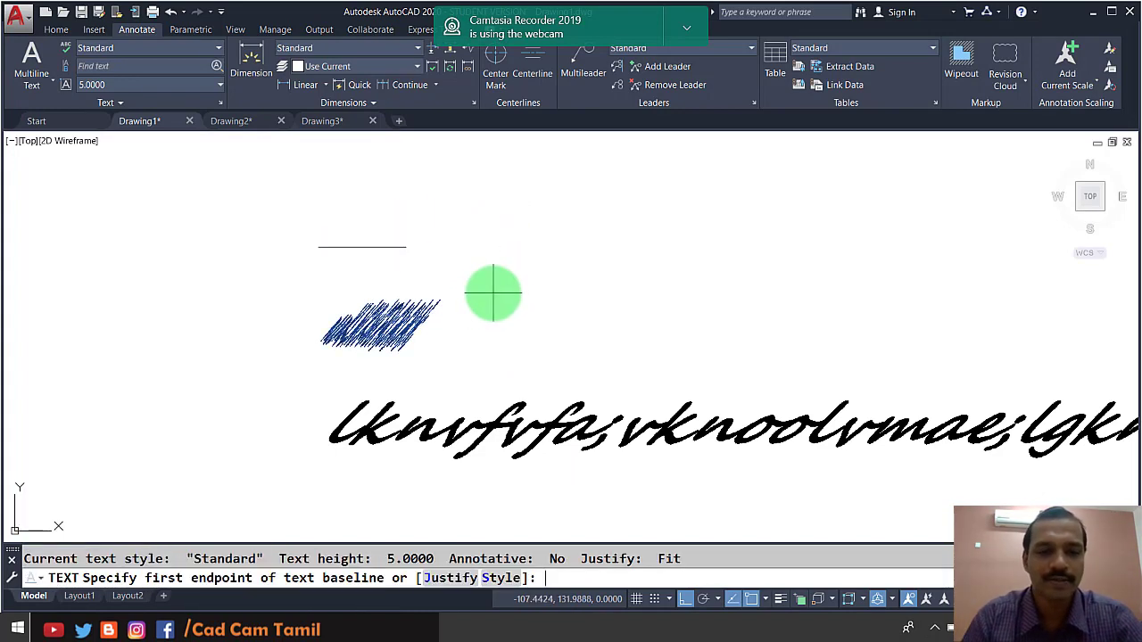
click(428, 580)
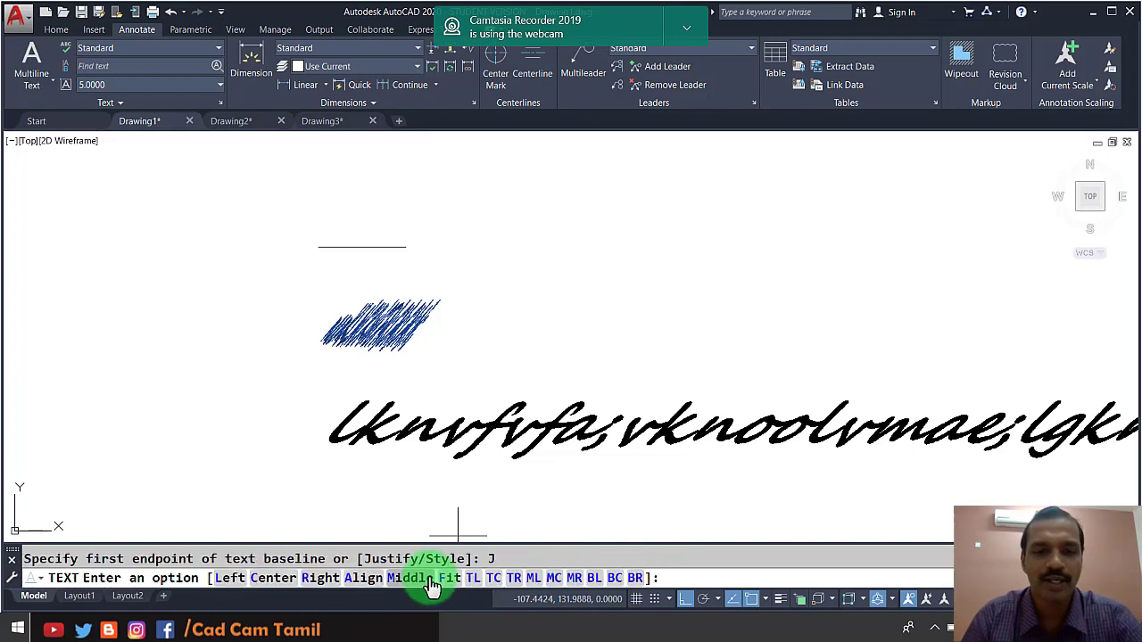
click(357, 578)
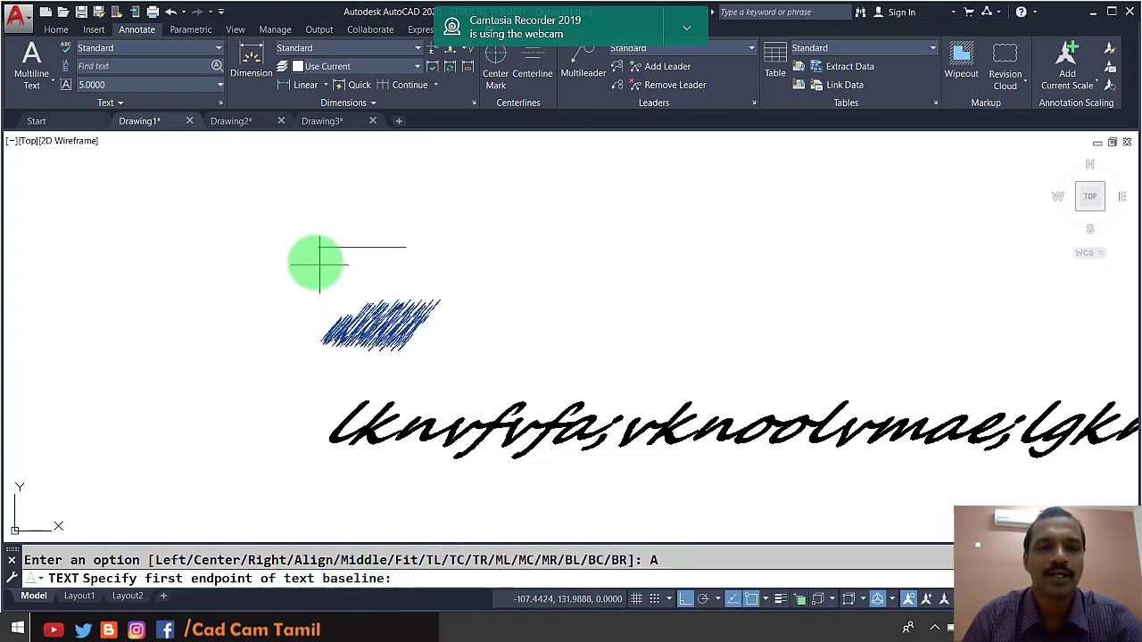
click(318, 246)
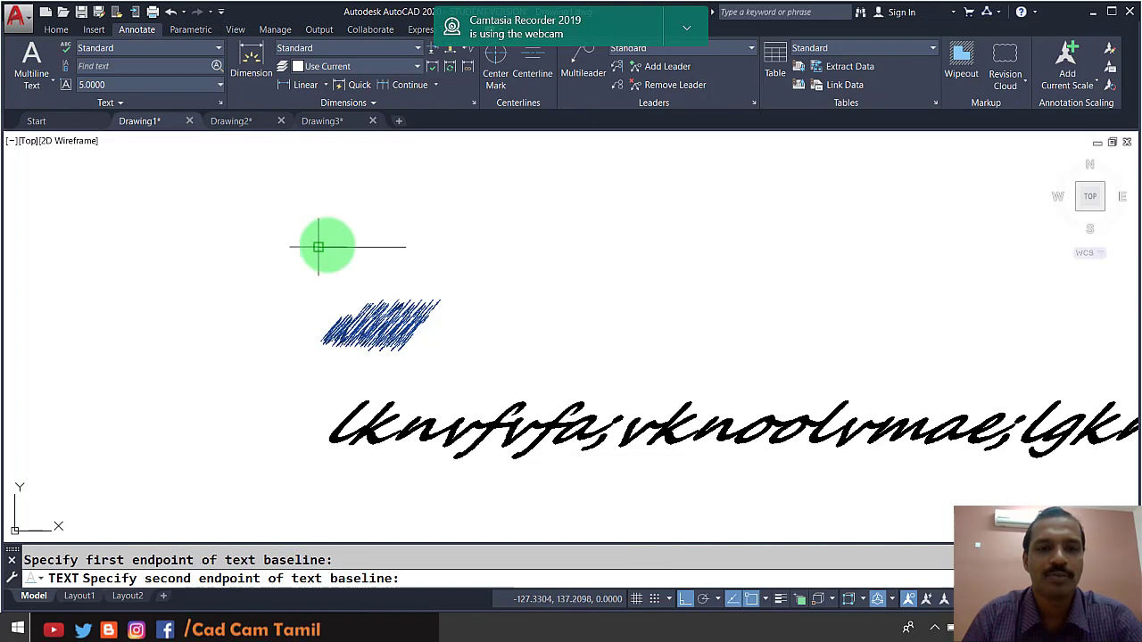
click(406, 247)
text(kf)
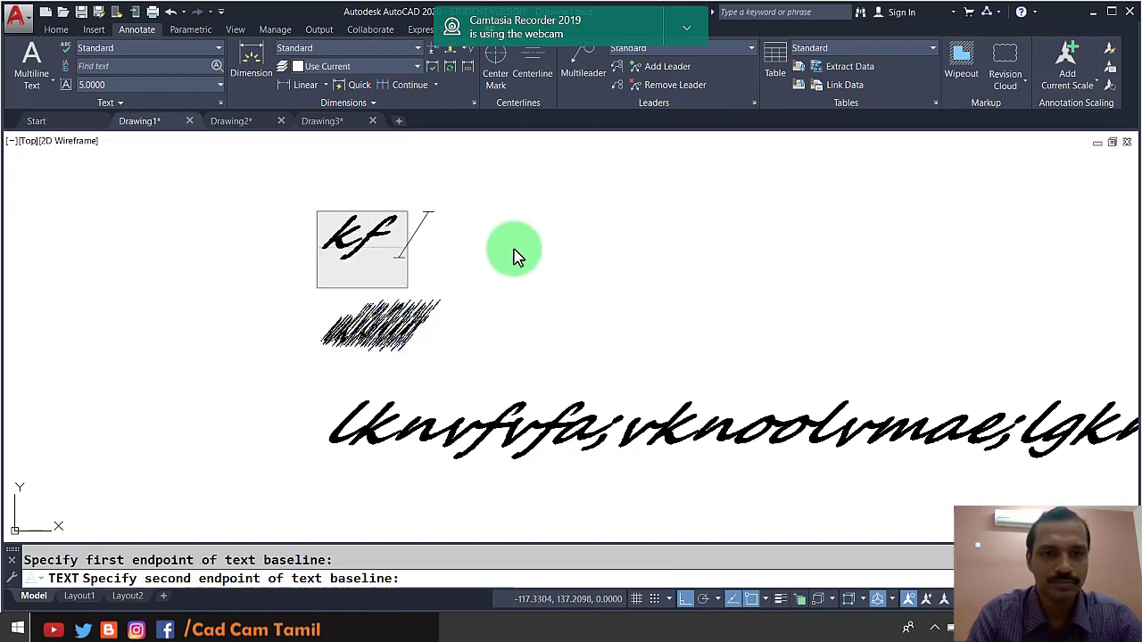
text(aksenask;fnsa;fns;fc)
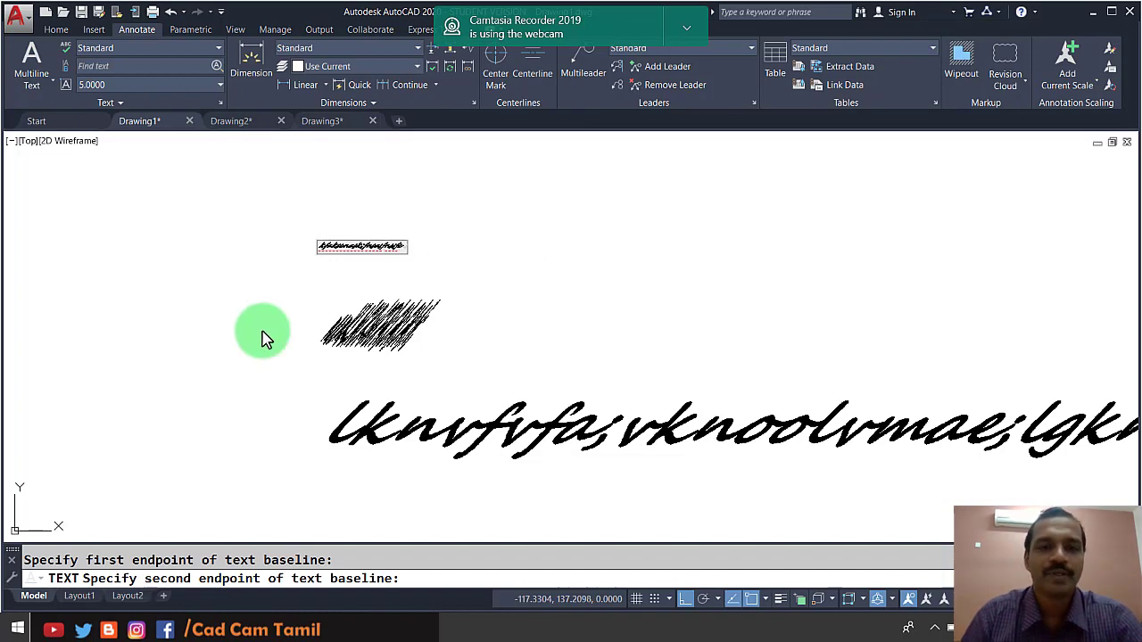
scroll(346, 234, up, 5)
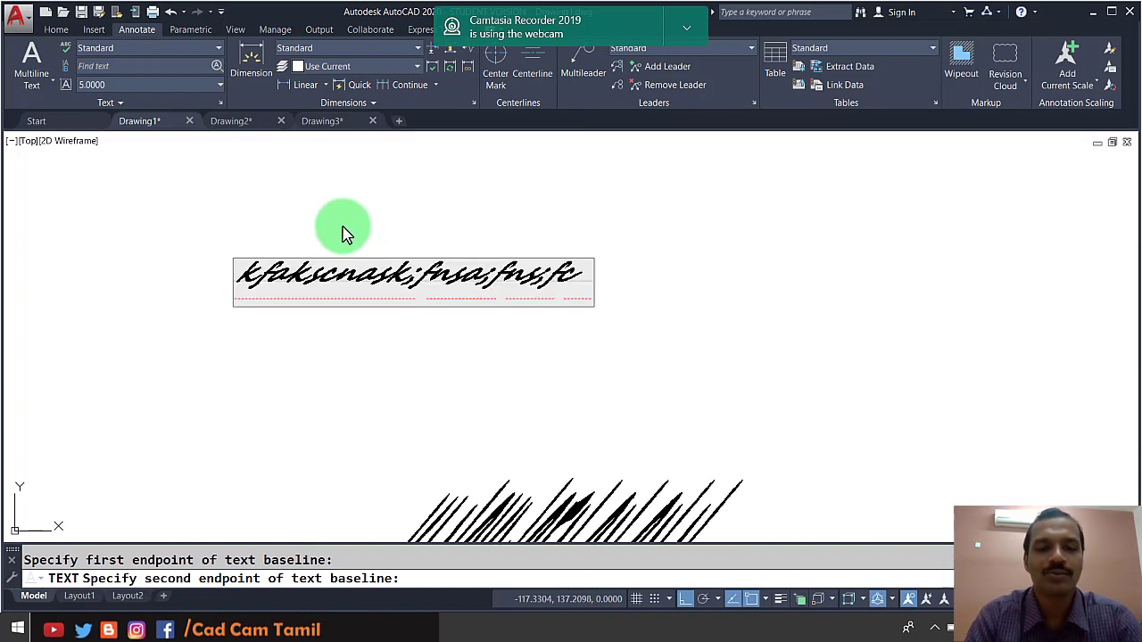
text('lsdcms'd)
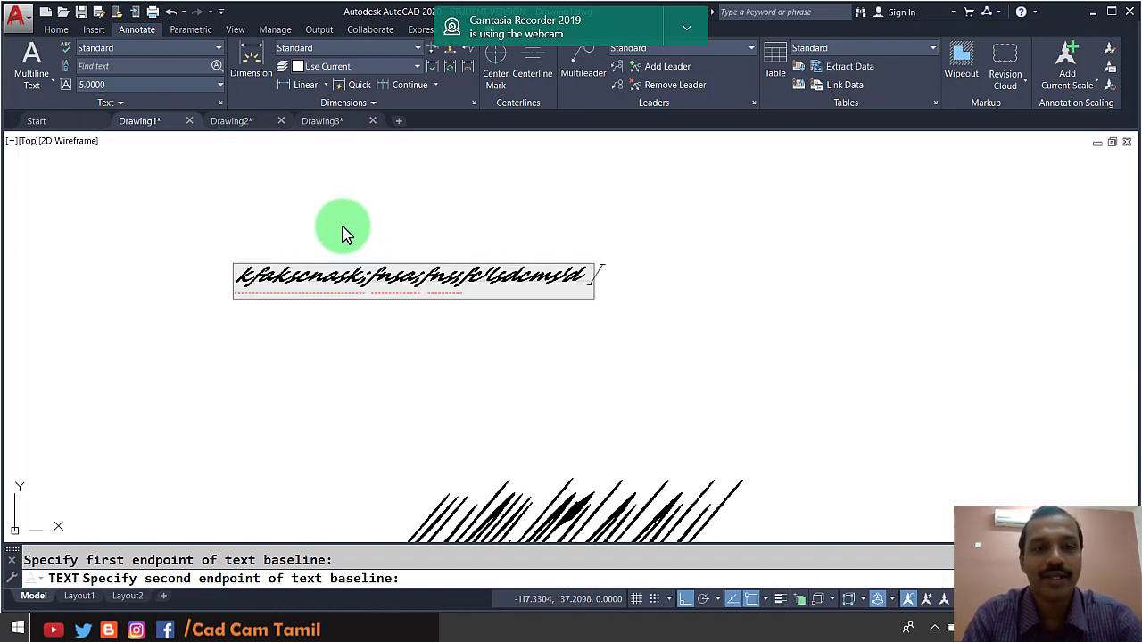
text(;cmasd')
Step: Shorten the aligned text to "kfakscnas" and finish the text command
key(BackSpace)
key(BackSpace)
key(BackSpace)
key(BackSpace)
key(BackSpace)
key(BackSpace)
key(BackSpace)
key(BackSpace)
key(BackSpace)
key(BackSpace)
key(BackSpace)
key(BackSpace)
key(BackSpace)
key(BackSpace)
key(BackSpace)
key(BackSpace)
key(BackSpace)
key(BackSpace)
key(BackSpace)
key(BackSpace)
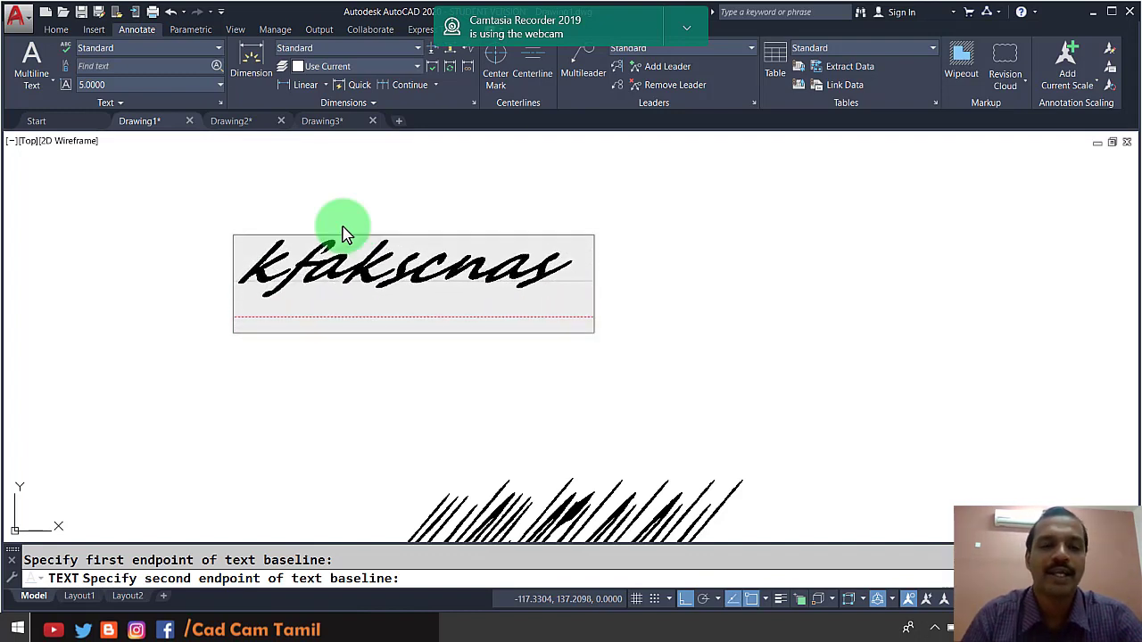
click(408, 377)
scroll(371, 331, down, 4)
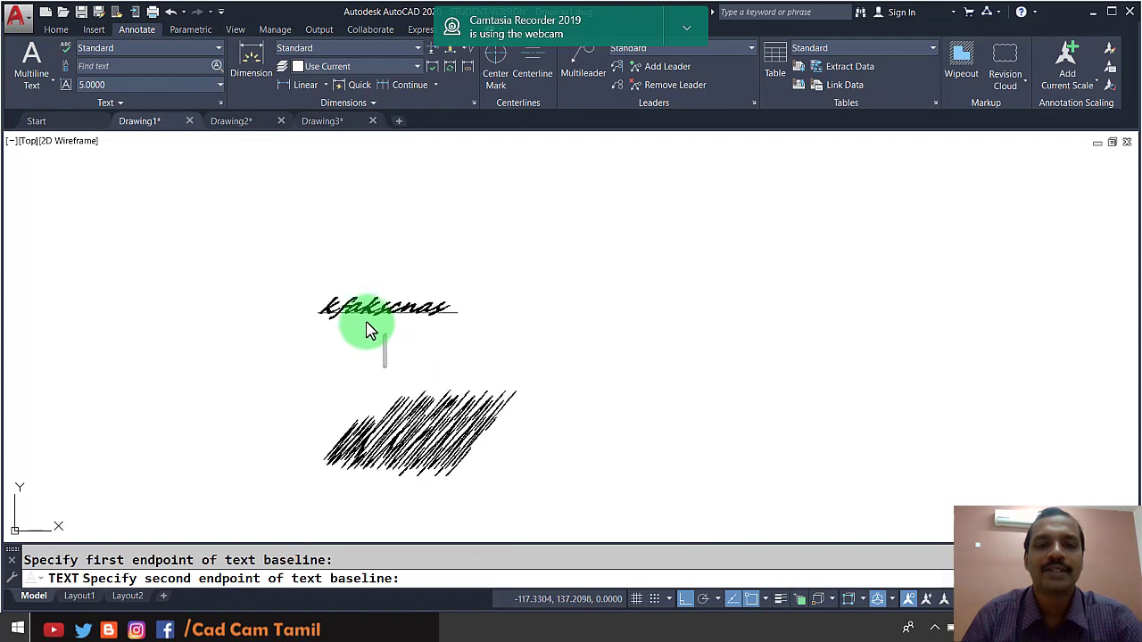
key(Escape)
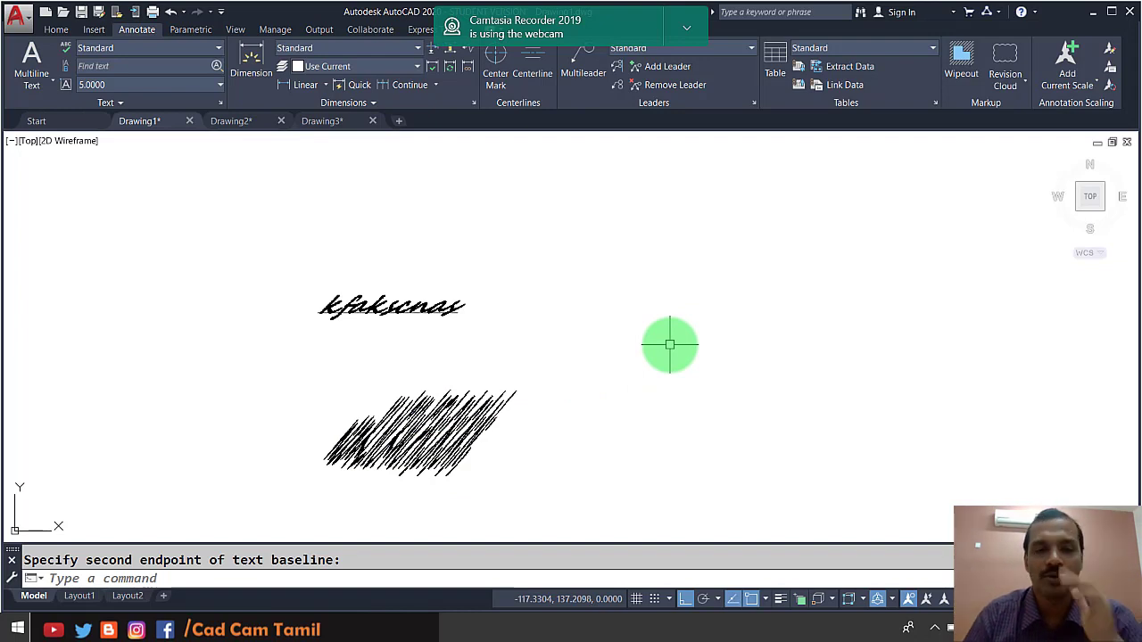
Step: Move the aligned text "kfakscnas" straight down, between the line and the fitted text
text(m)
key(Return)
click(435, 306)
key(Return)
click(642, 288)
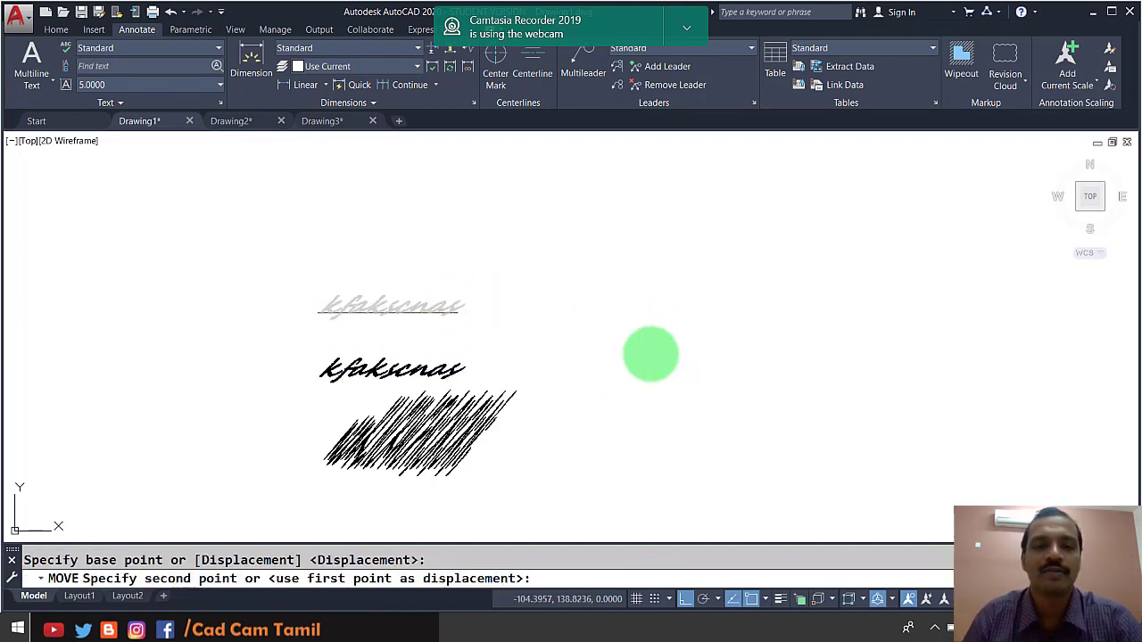
click(644, 350)
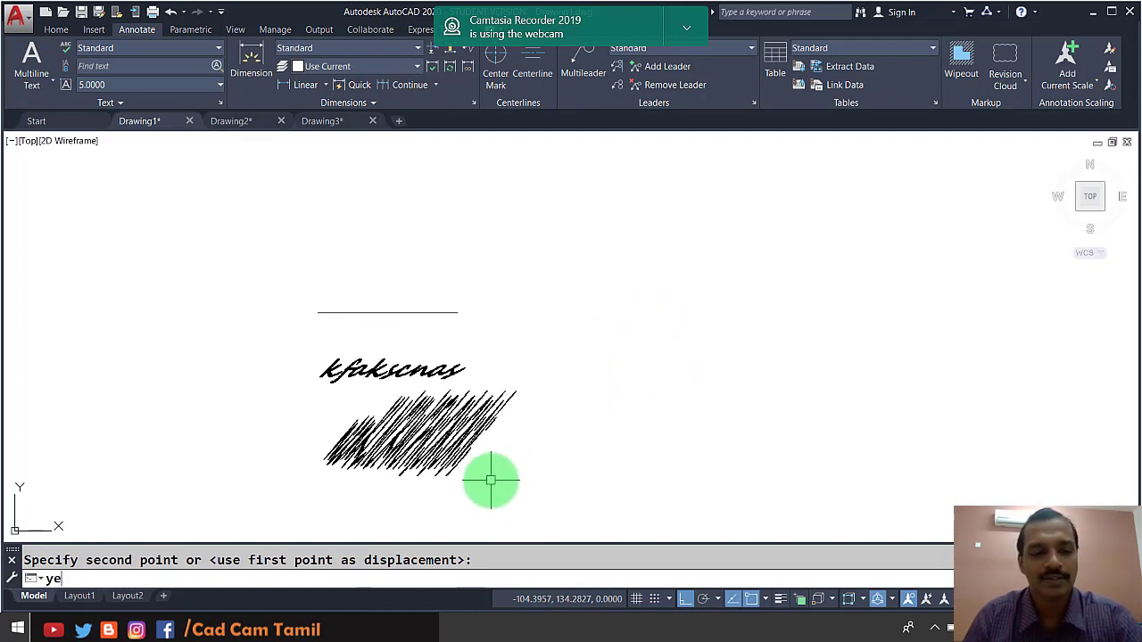
Step: Create single-line text "lkf;aefaeo;fjaeo" with Middle justification at the line's left endpoint, keeping the default rotation
text(text)
key(Return)
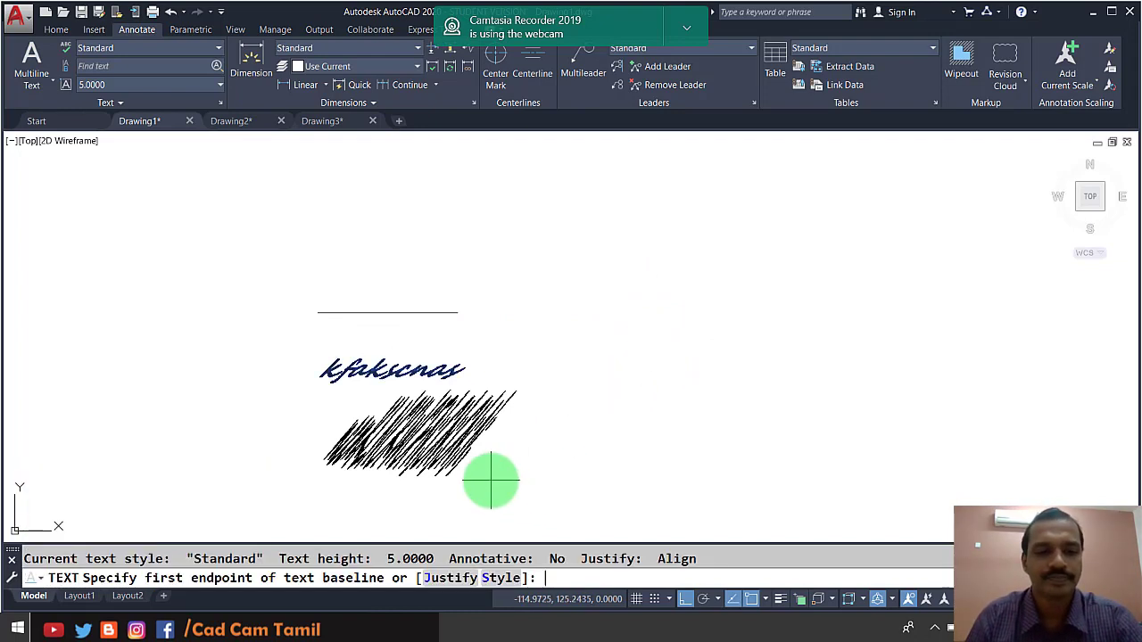
click(439, 578)
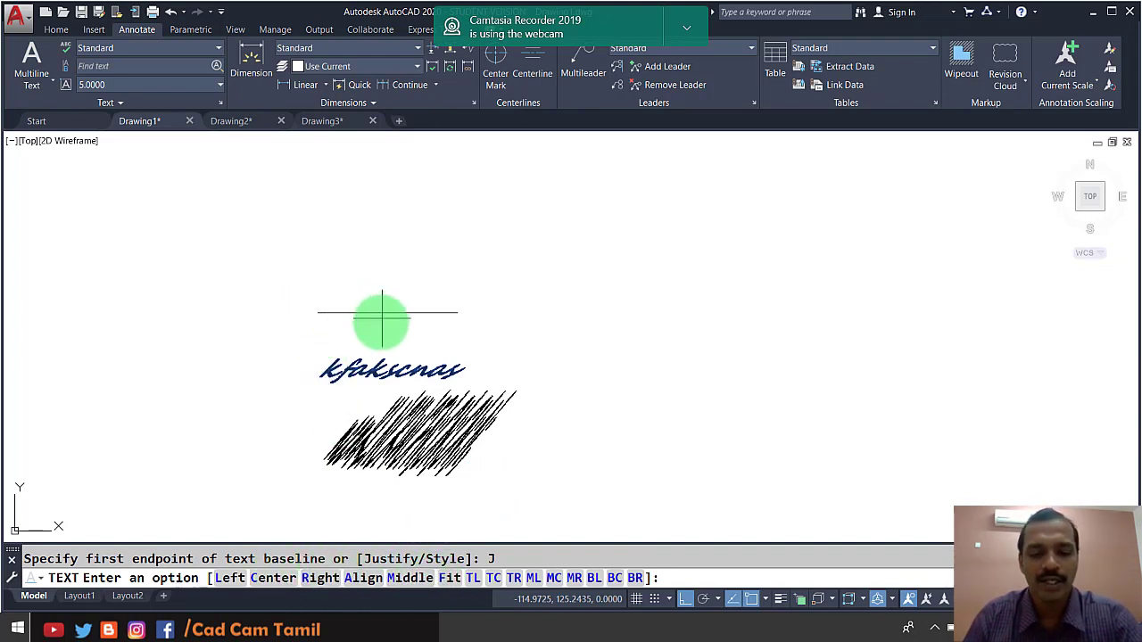
key(Return)
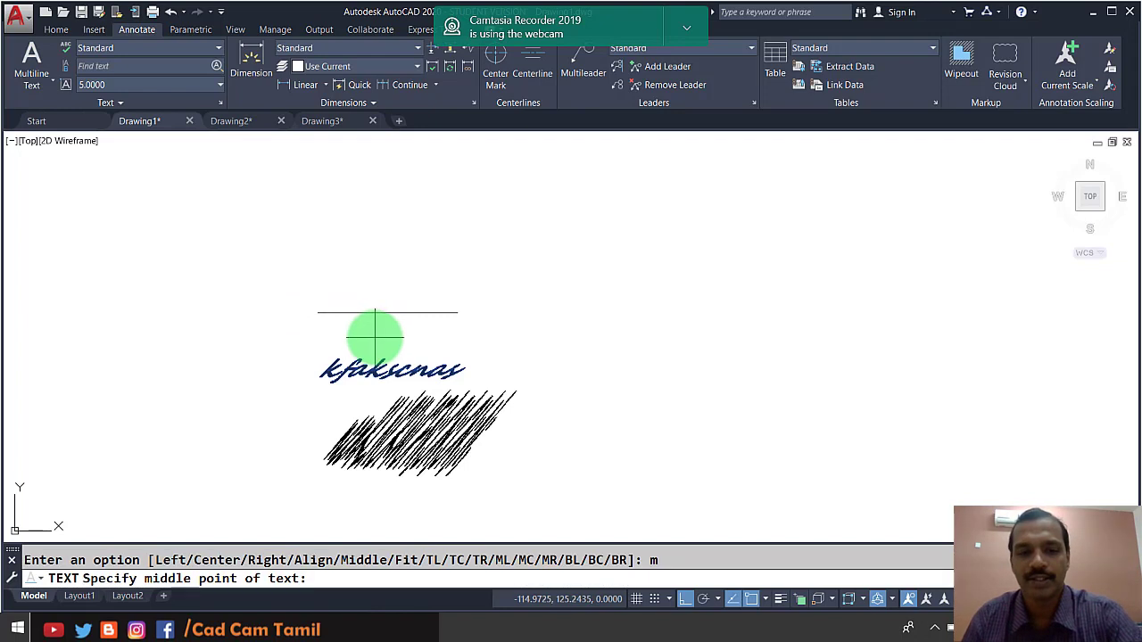
click(317, 312)
key(Return)
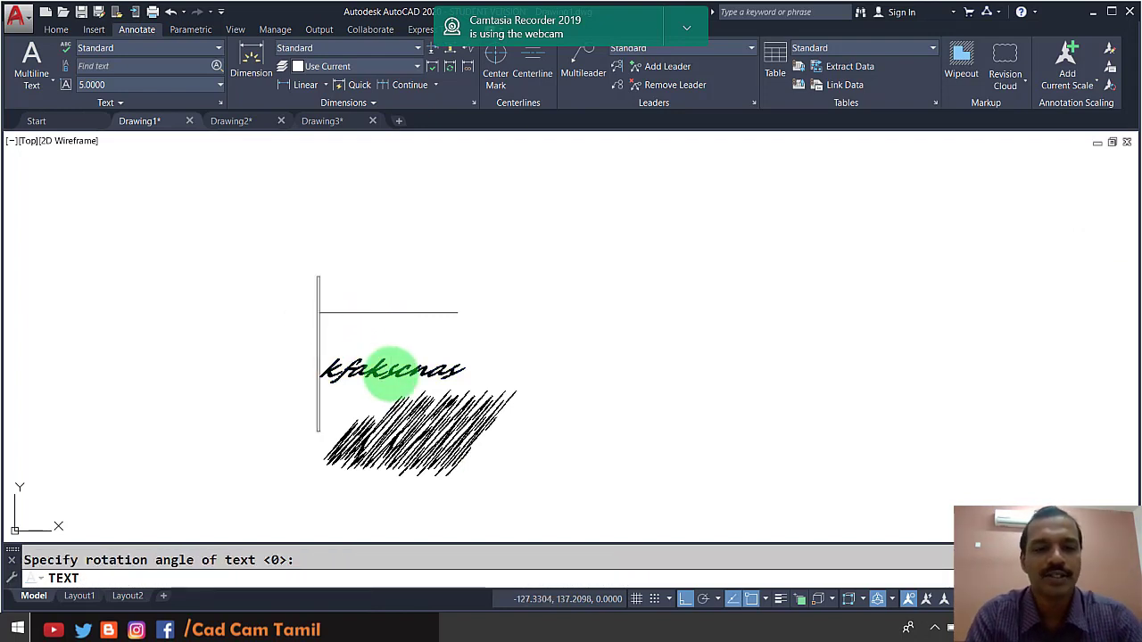
text(lkf;aefaeo;fjaeo)
key(Return)
key(Return)
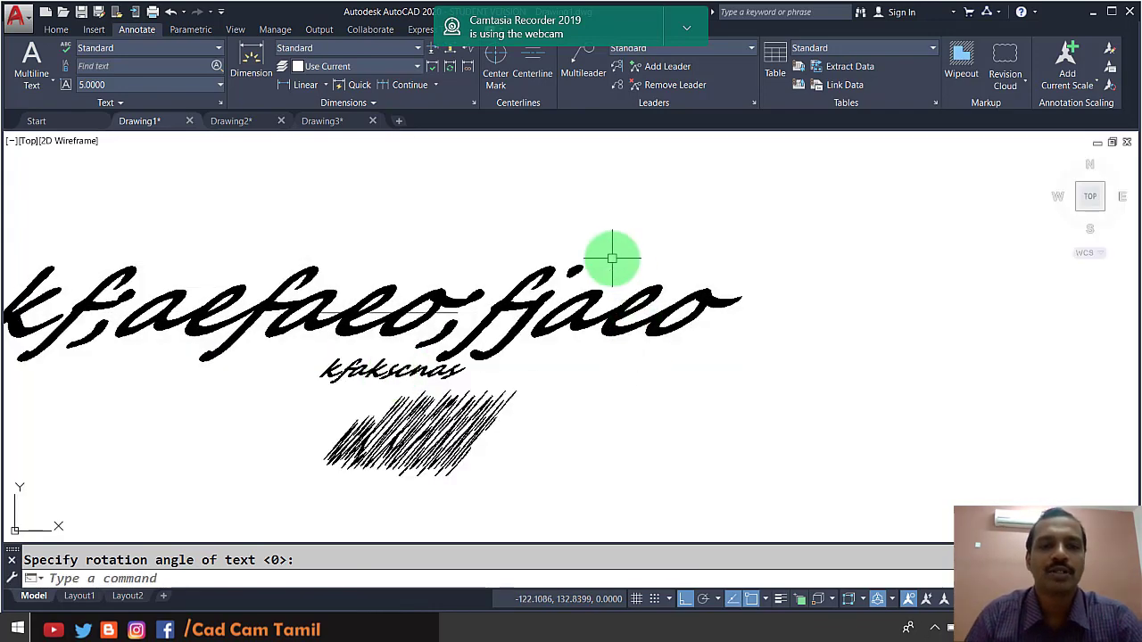
Step: Examine the grip positions of the middle-justified text relative to the line's left endpoint
scroll(545, 298, down, 1)
scroll(377, 301, up, 2)
scroll(478, 286, up, 3)
scroll(473, 285, down, 4)
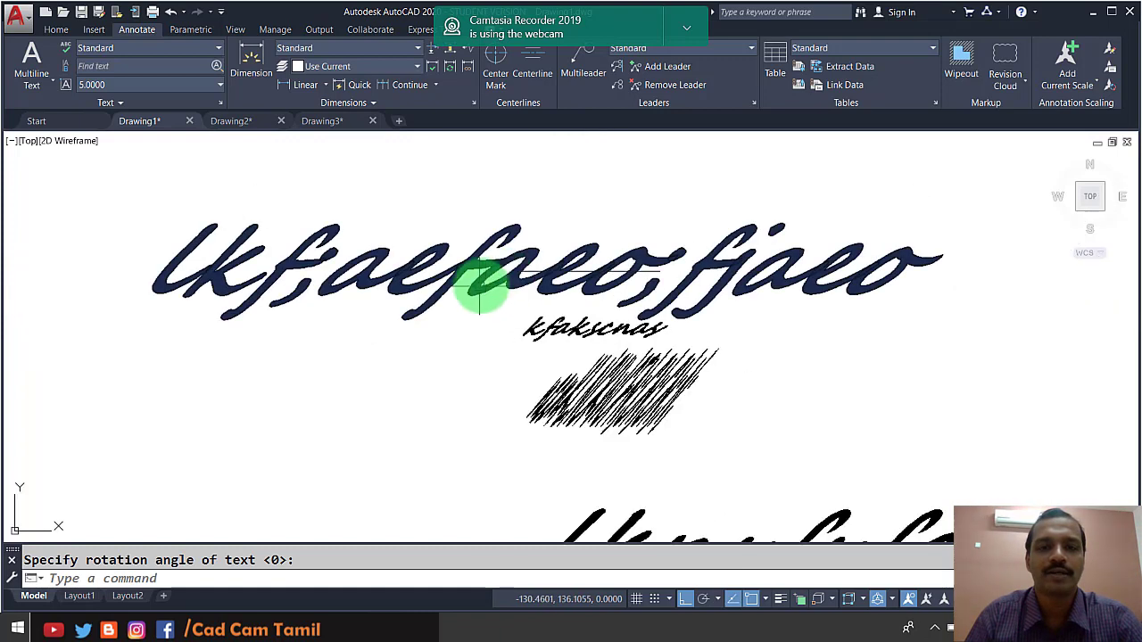
click(530, 272)
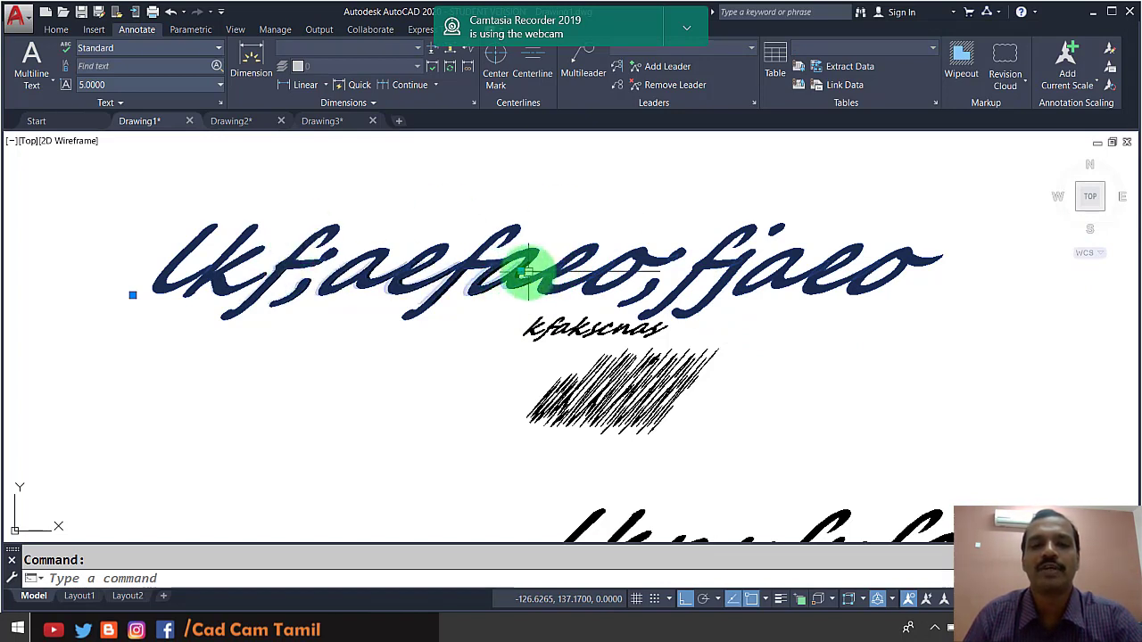
key(Escape)
scroll(479, 259, down, 3)
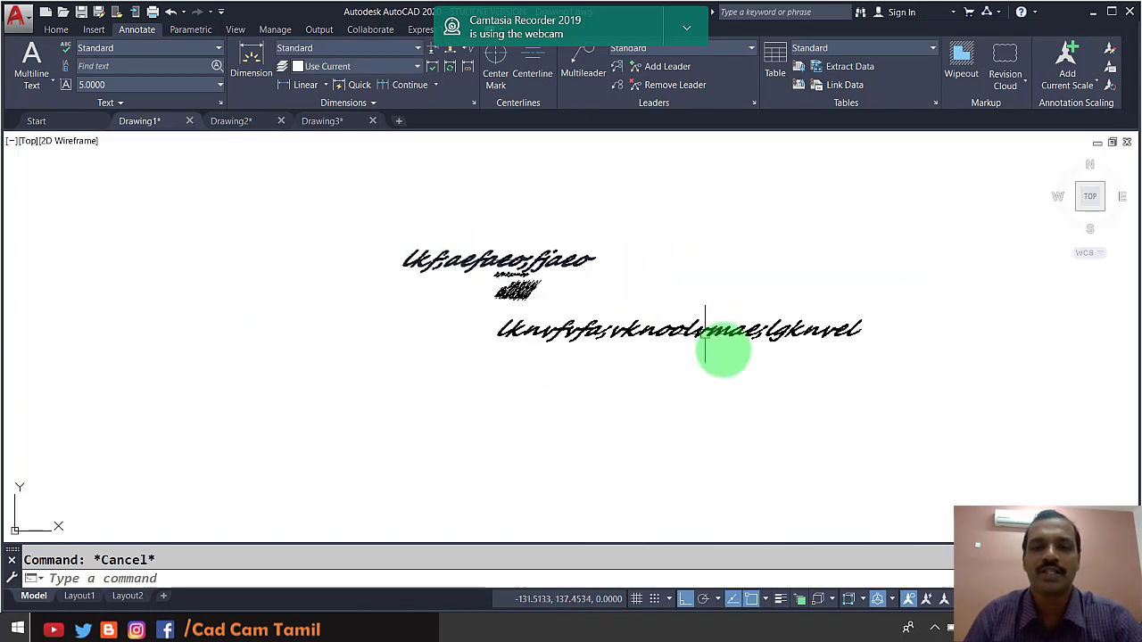
Step: Delete the line and all the text samples from the drawing and zoom to all
click(876, 392)
click(373, 231)
key(Delete)
text(z)
key(Return)
text(a)
key(Return)
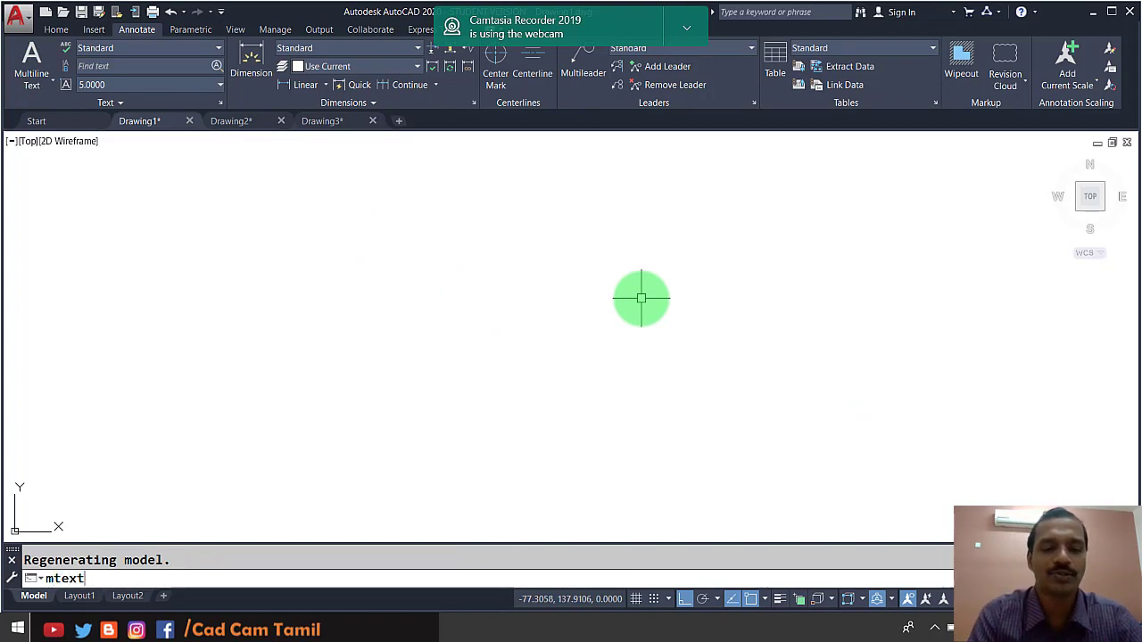
text(MTEXT)
key(Return)
key(Escape)
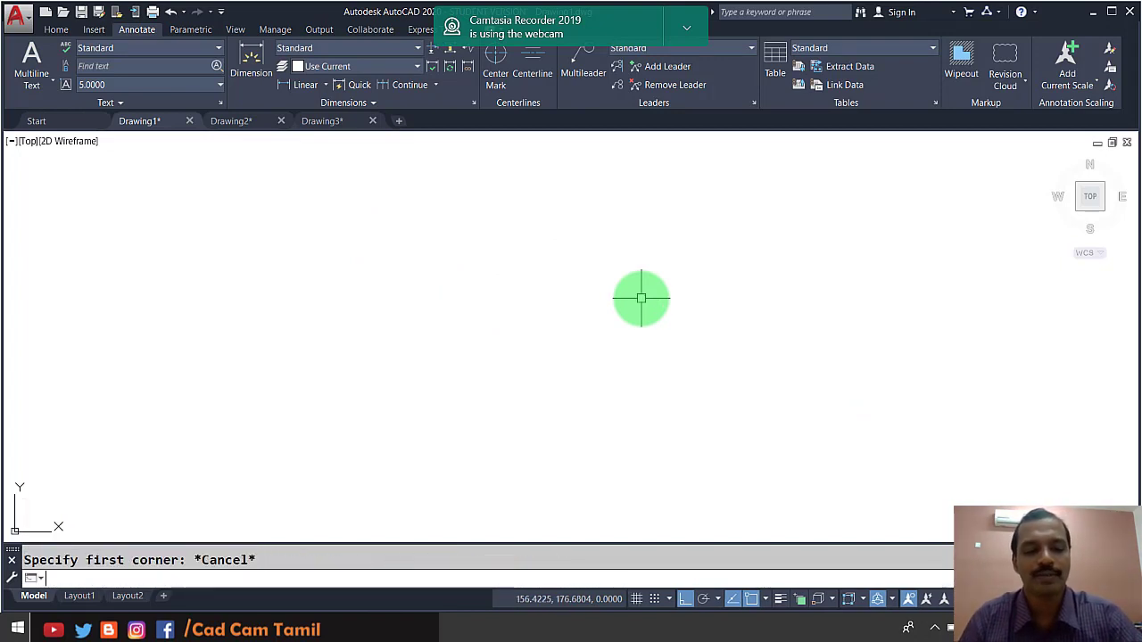
Step: Draw a wide horizontal rectangle in the empty drawing area
text(rec)
key(Return)
click(254, 256)
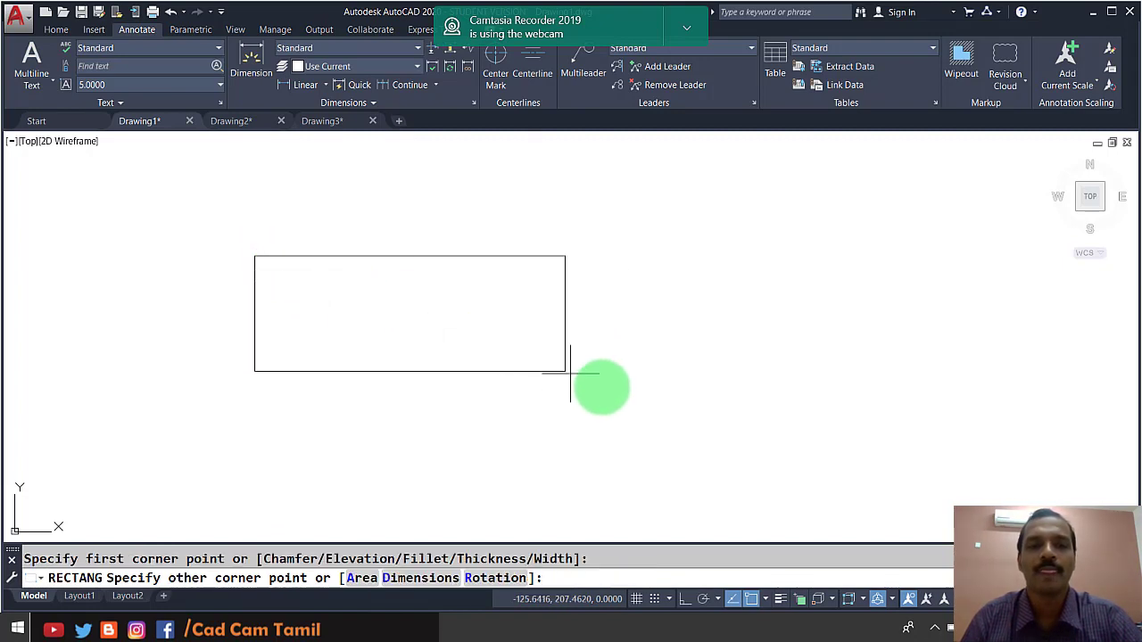
Step: Draw a rectangle about 283 by 118 units and start a multiline text box spanning its upper-left to lower-right corners
click(642, 417)
key(F8)
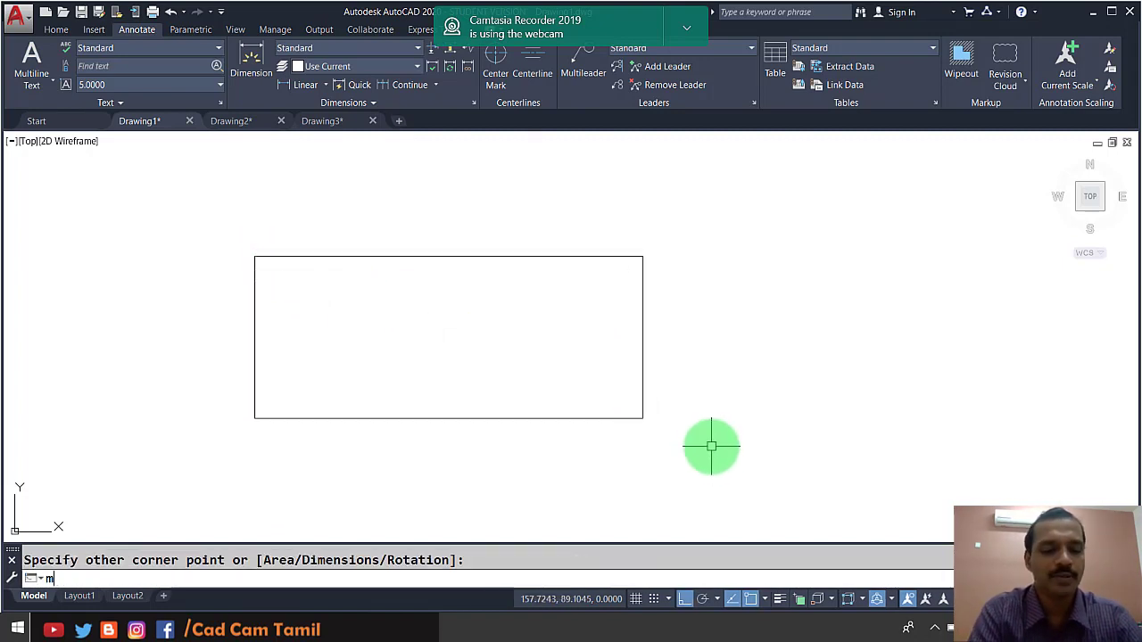
key(Return)
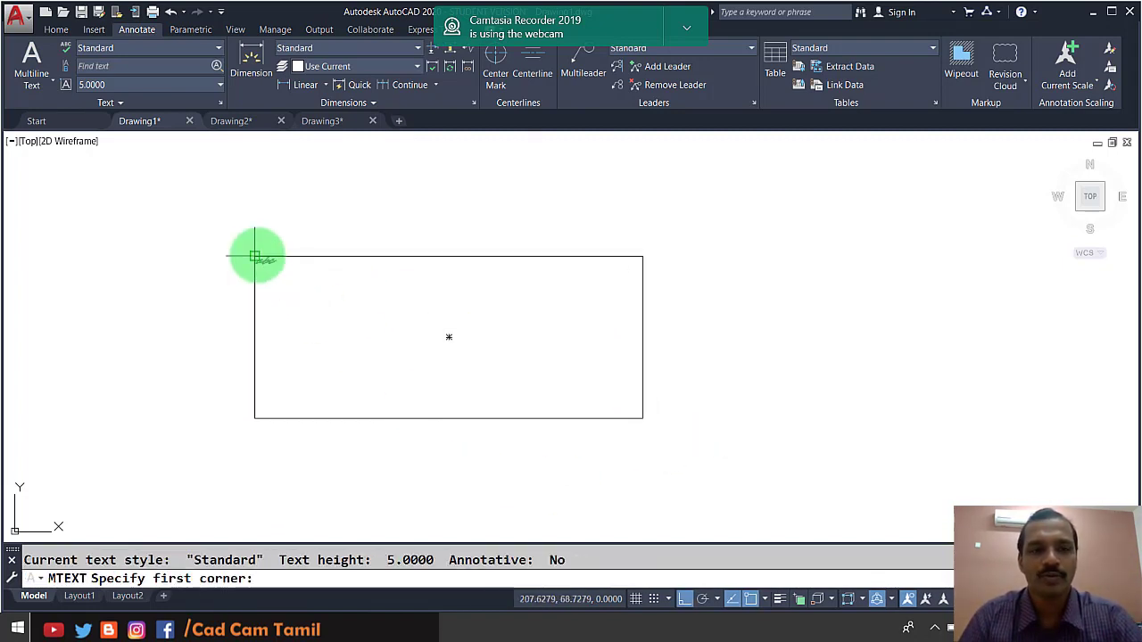
click(255, 257)
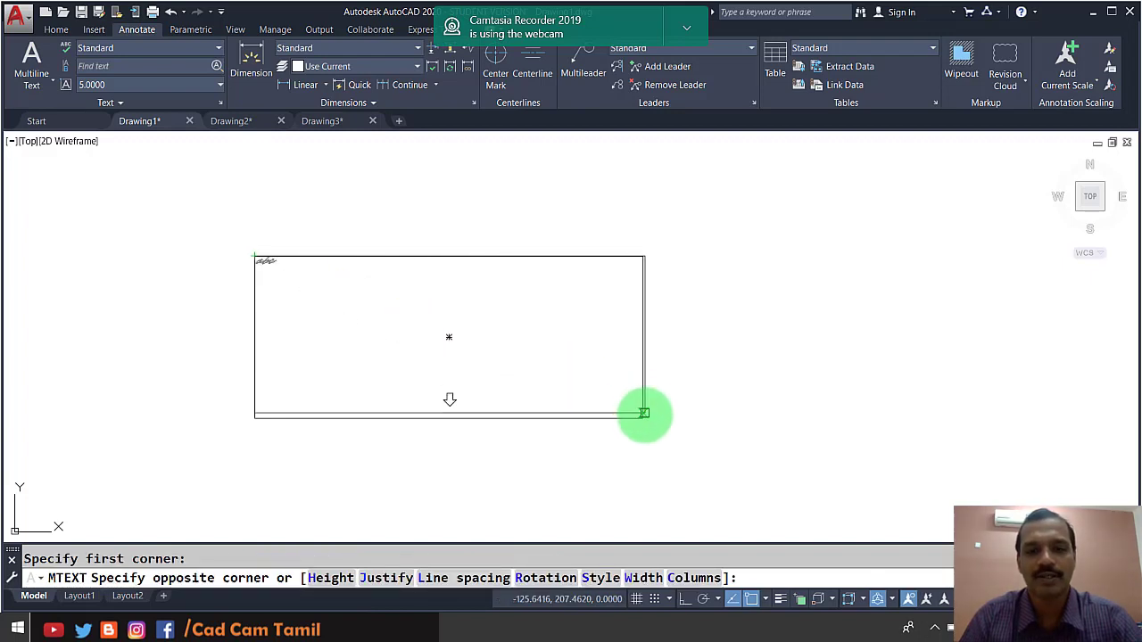
click(642, 417)
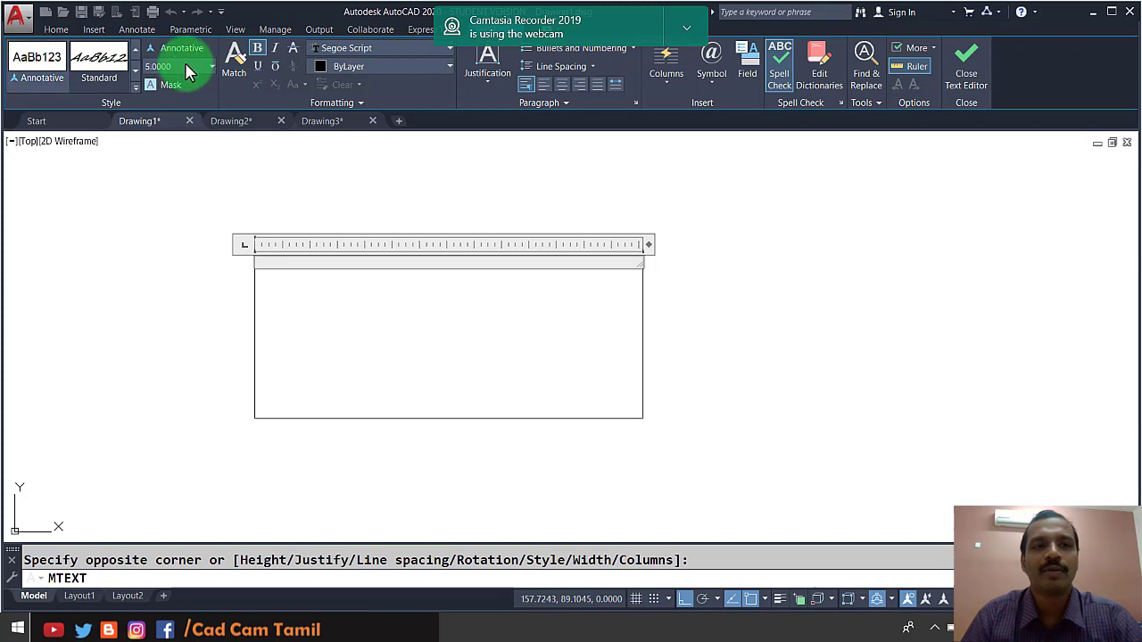
click(135, 87)
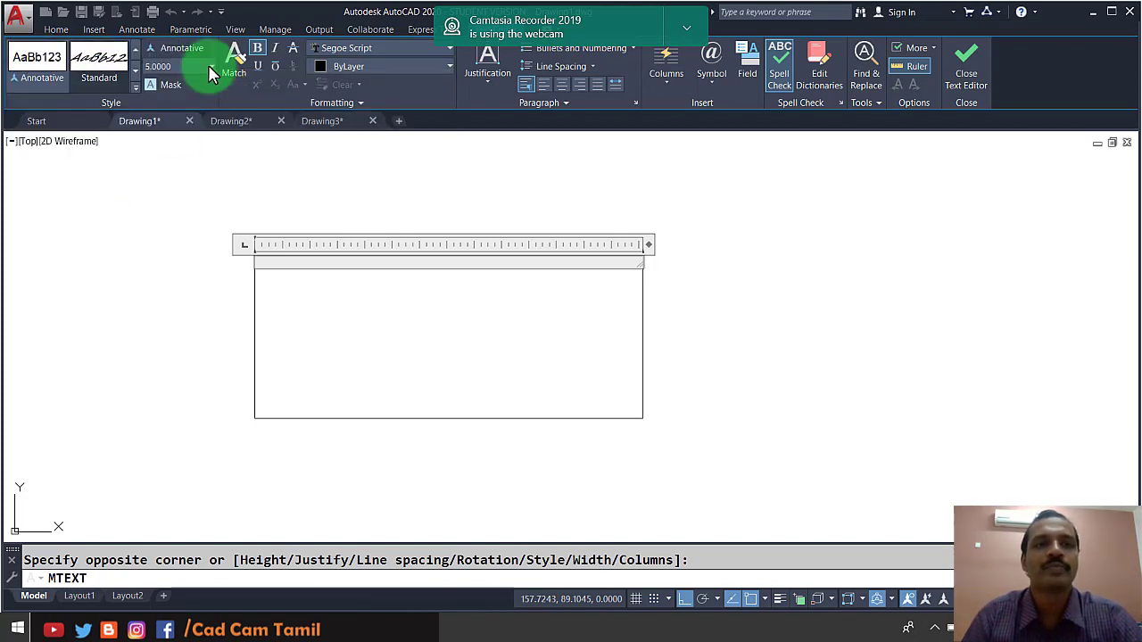
click(210, 67)
click(211, 70)
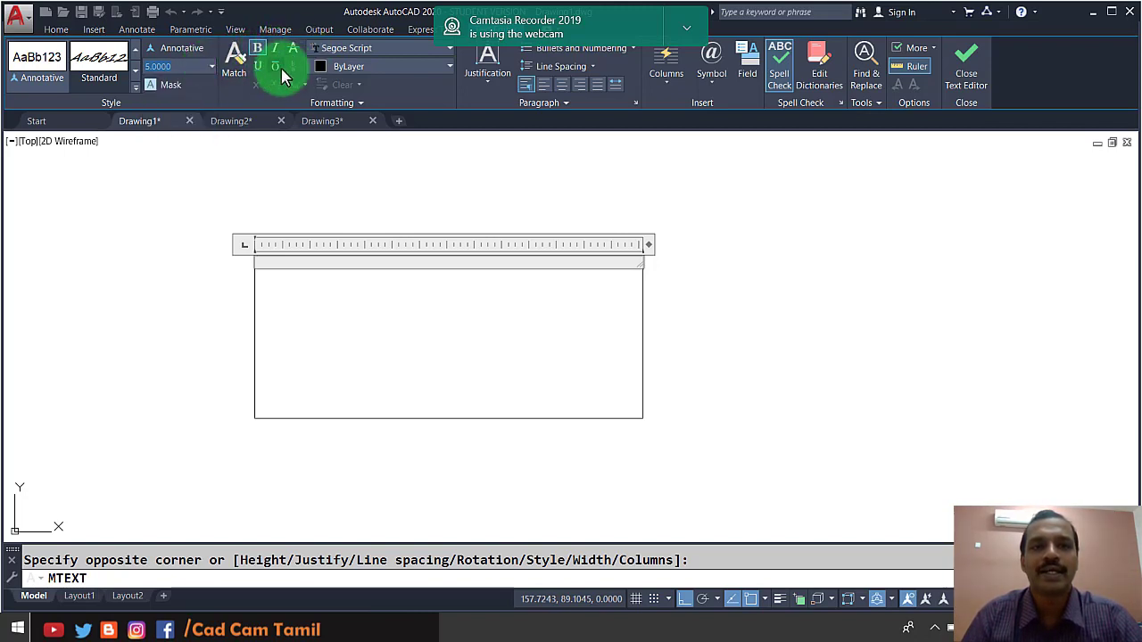
click(686, 32)
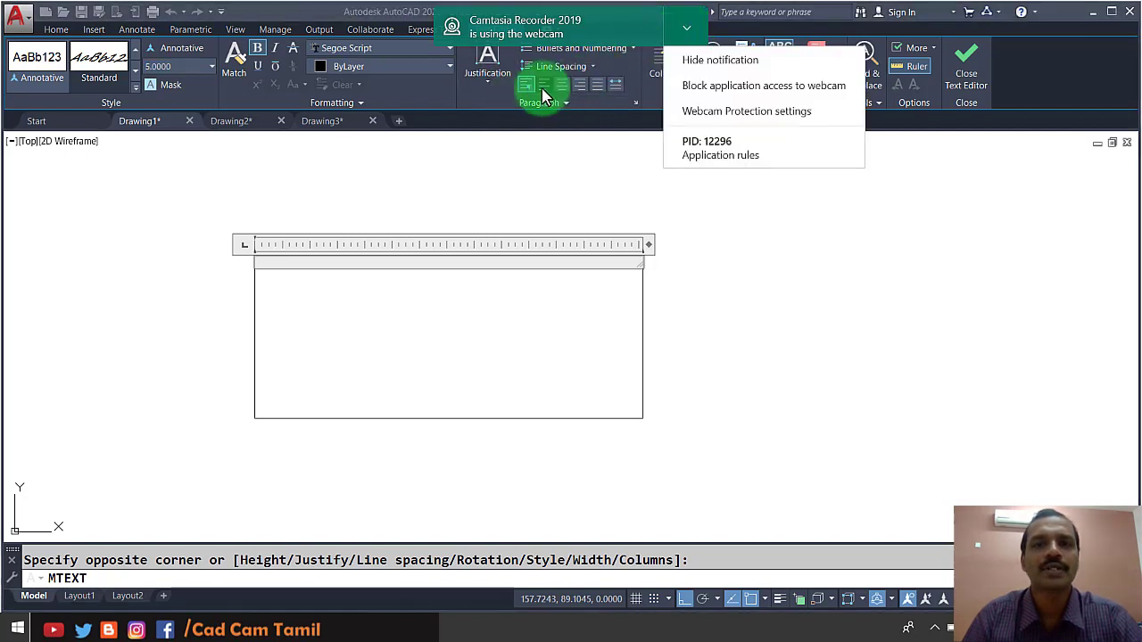
Step: Set the font of the multiline text to Segoe UI Light
click(448, 51)
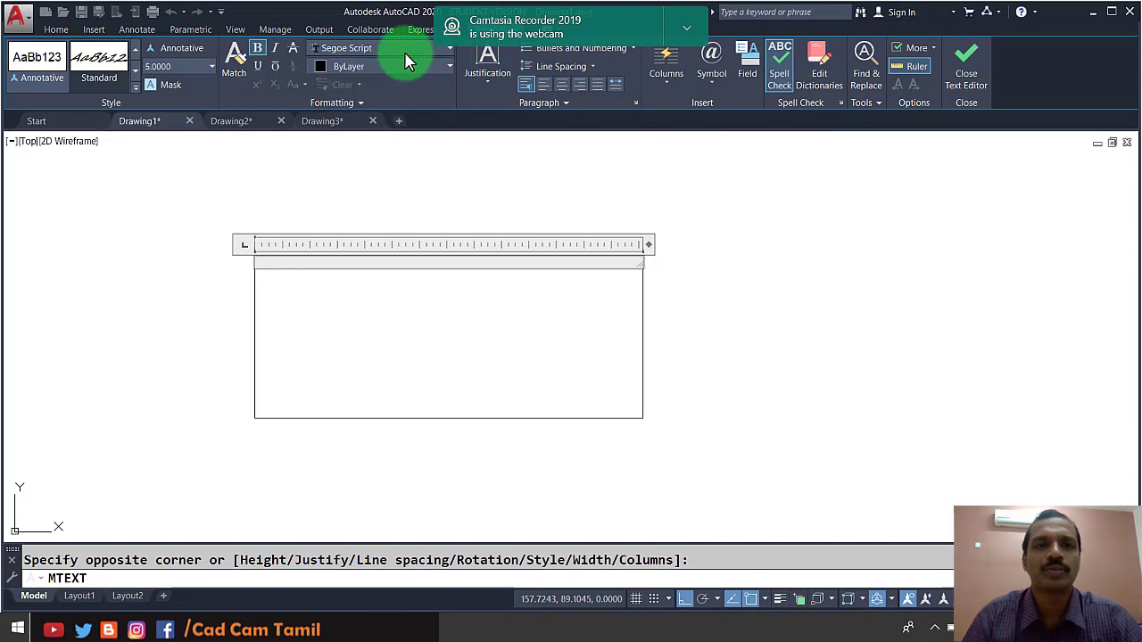
click(407, 50)
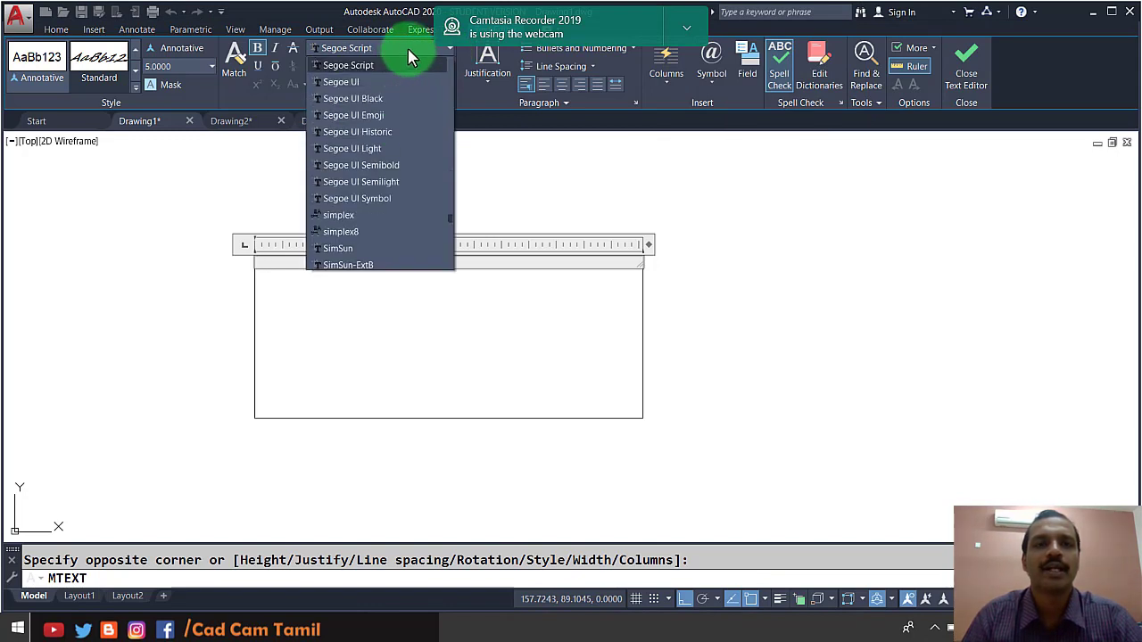
click(390, 163)
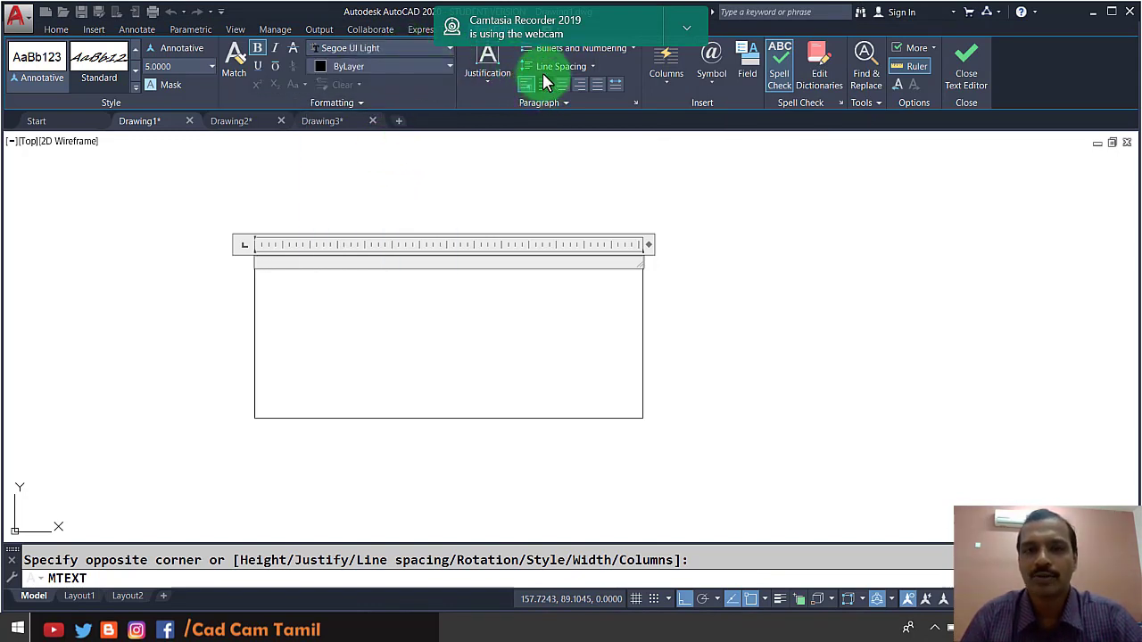
Step: Examine the justification options, the paragraph settings and the list of insertable symbols for the multiline text
click(489, 80)
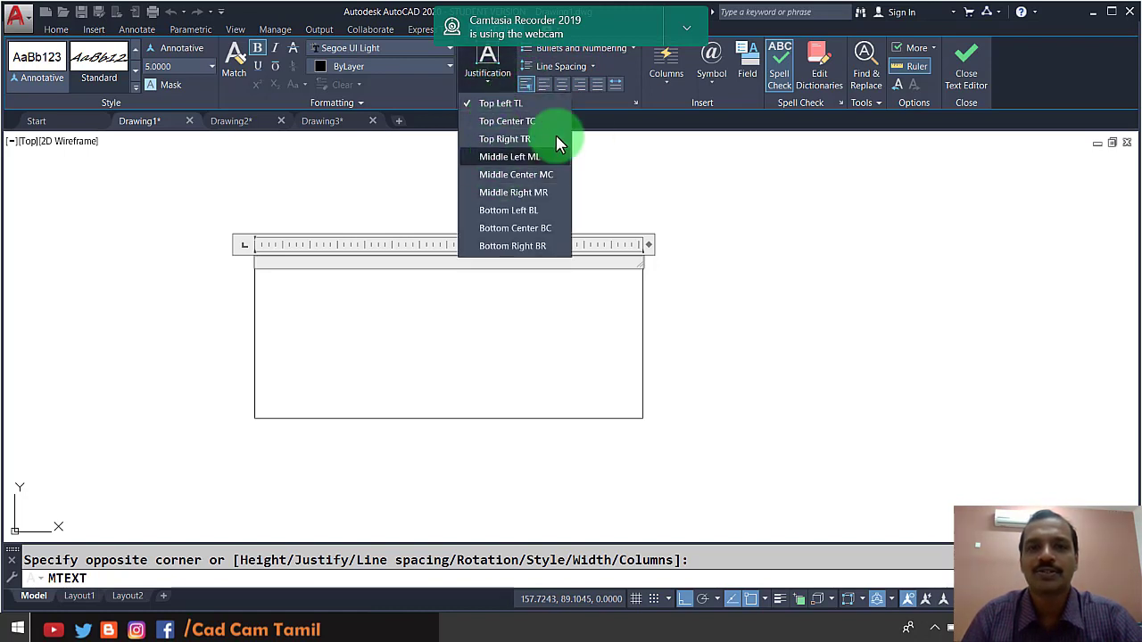
click(635, 104)
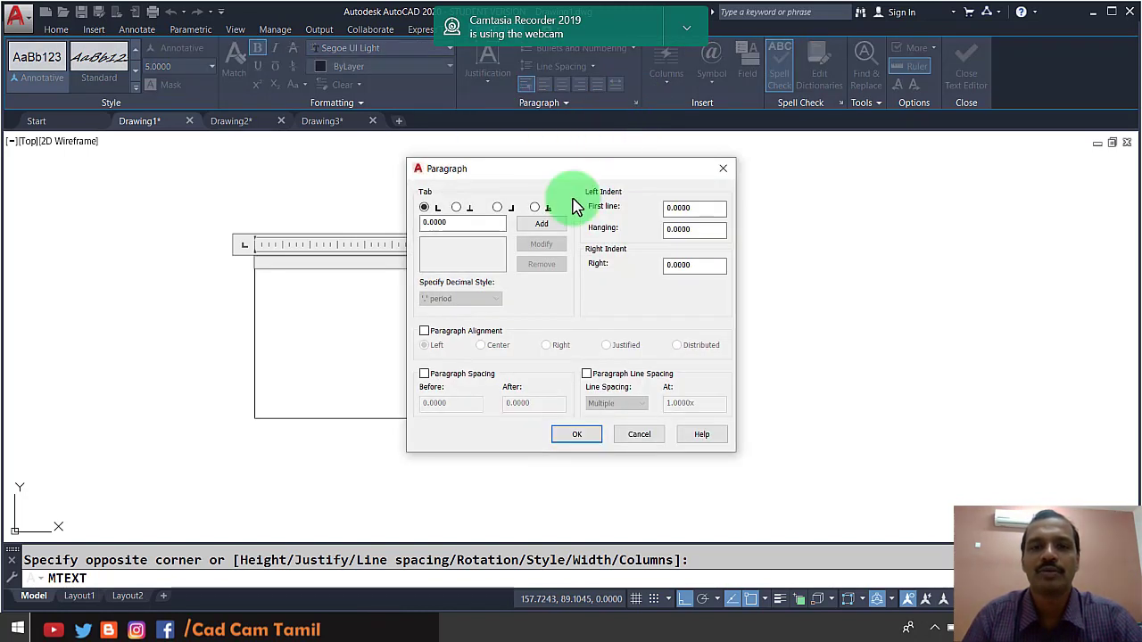
click(723, 168)
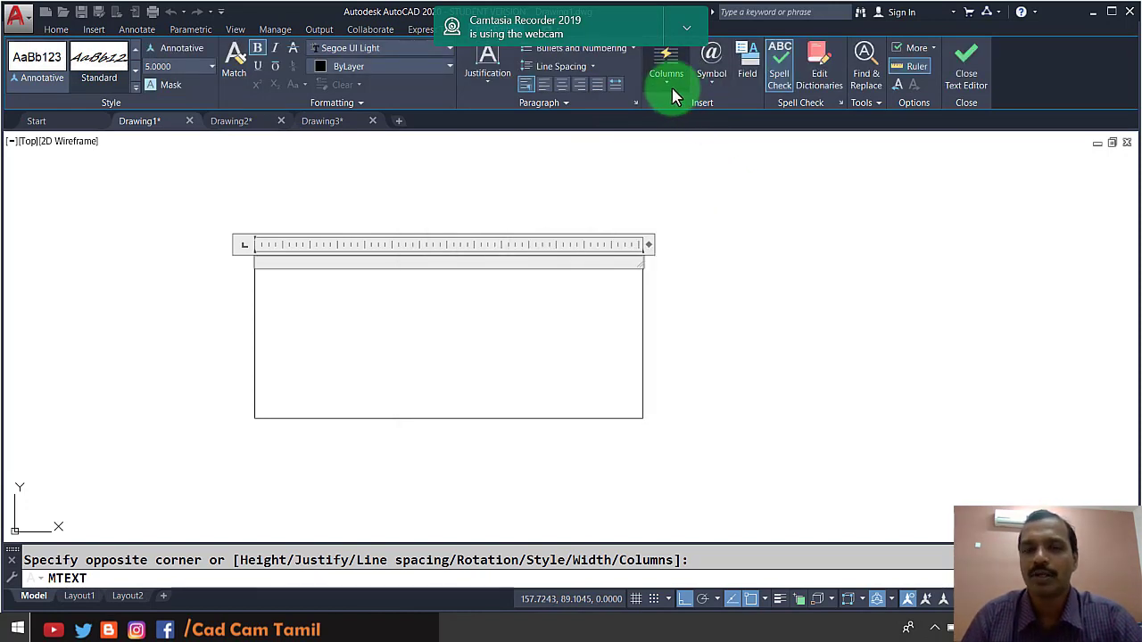
click(710, 76)
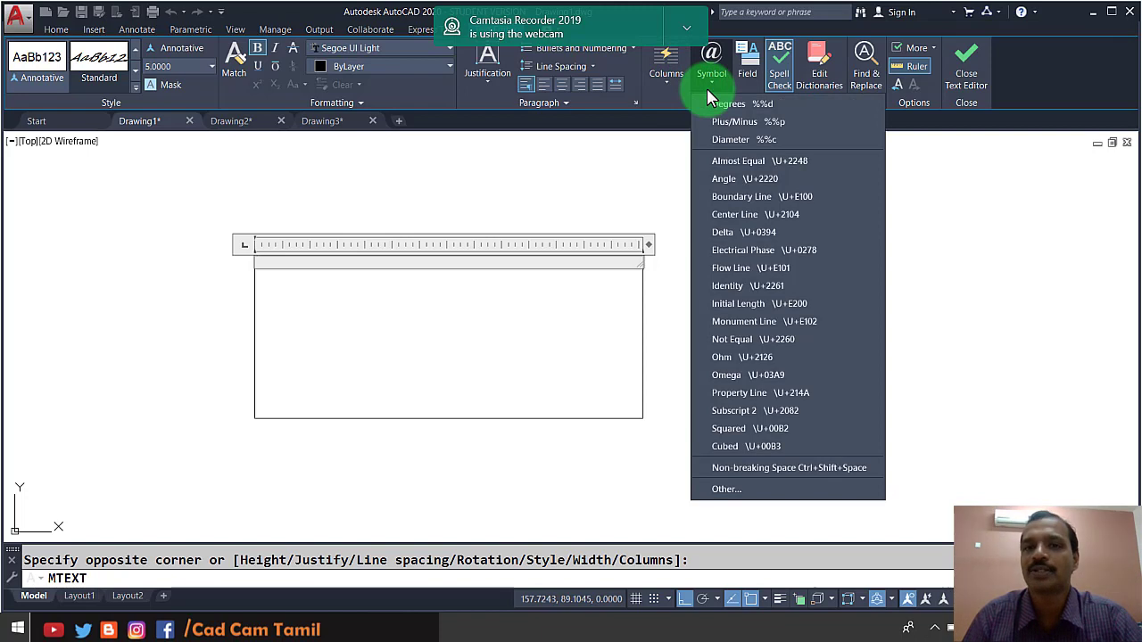
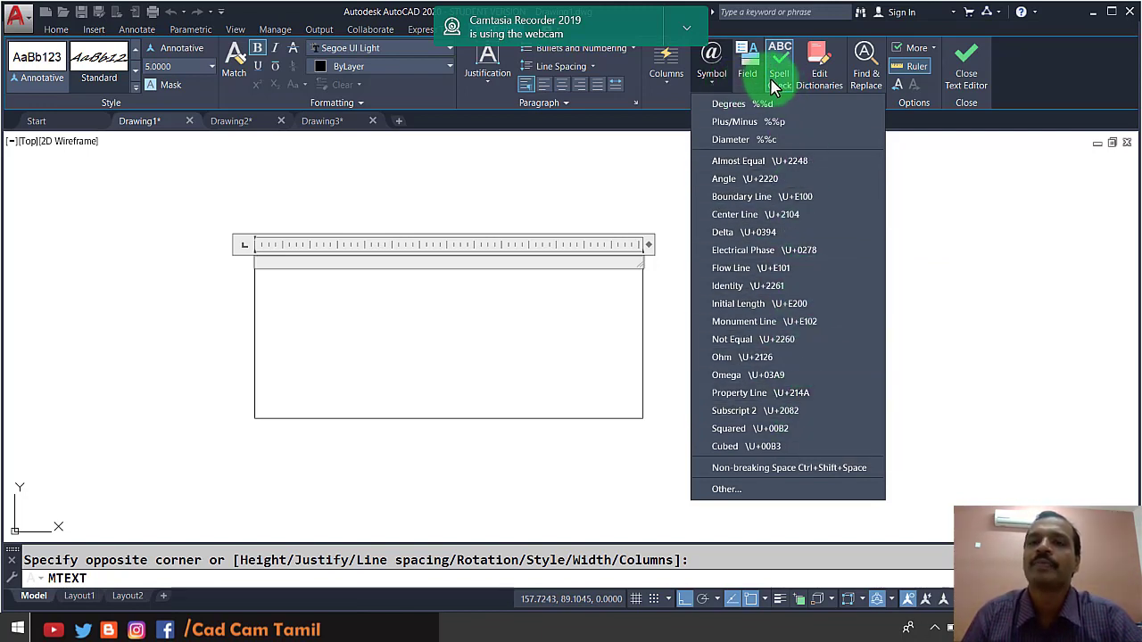
click(937, 152)
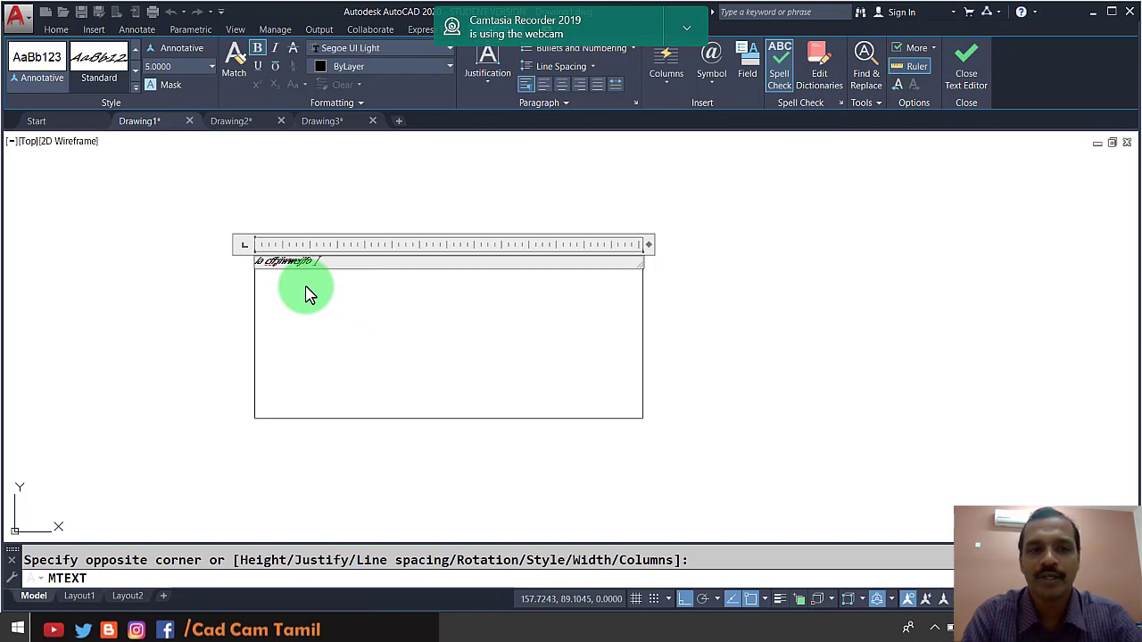
Step: Enter three lines of random filler text in the multiline text box, followed by an empty line
key(Return)
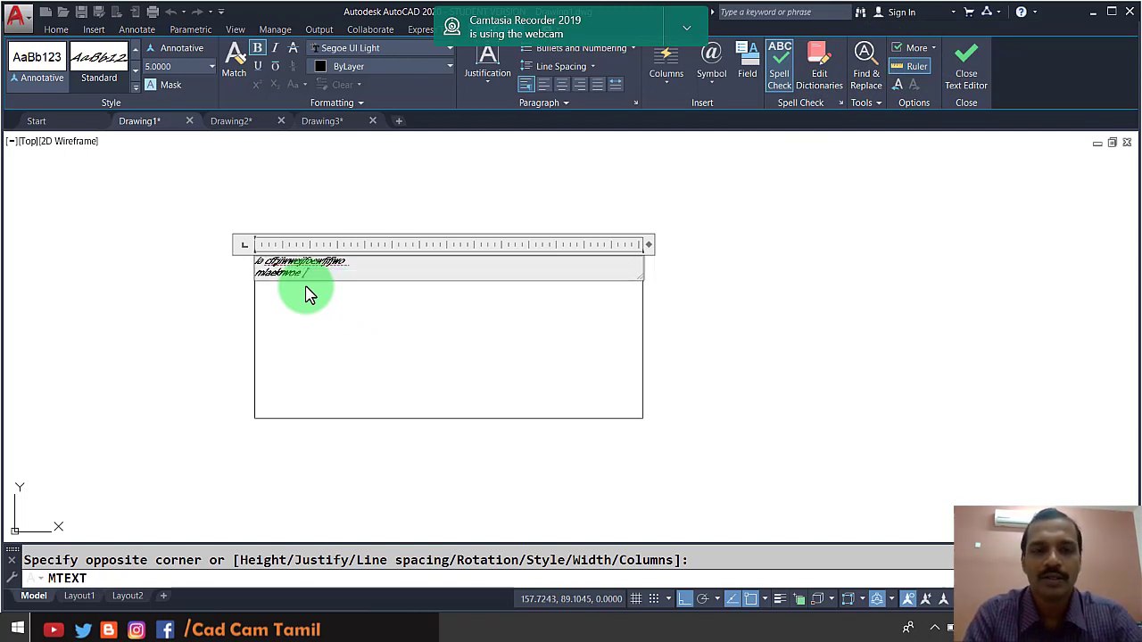
key(Return)
key(Return)
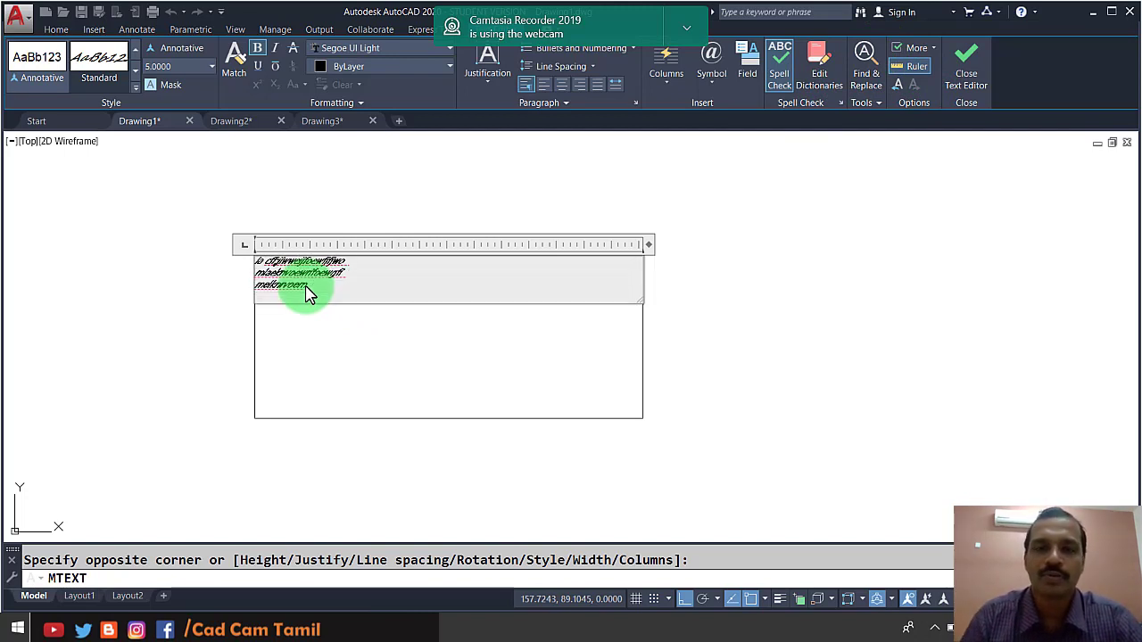
Step: Center the third text line horizontally and finish editing the multiline text
click(634, 102)
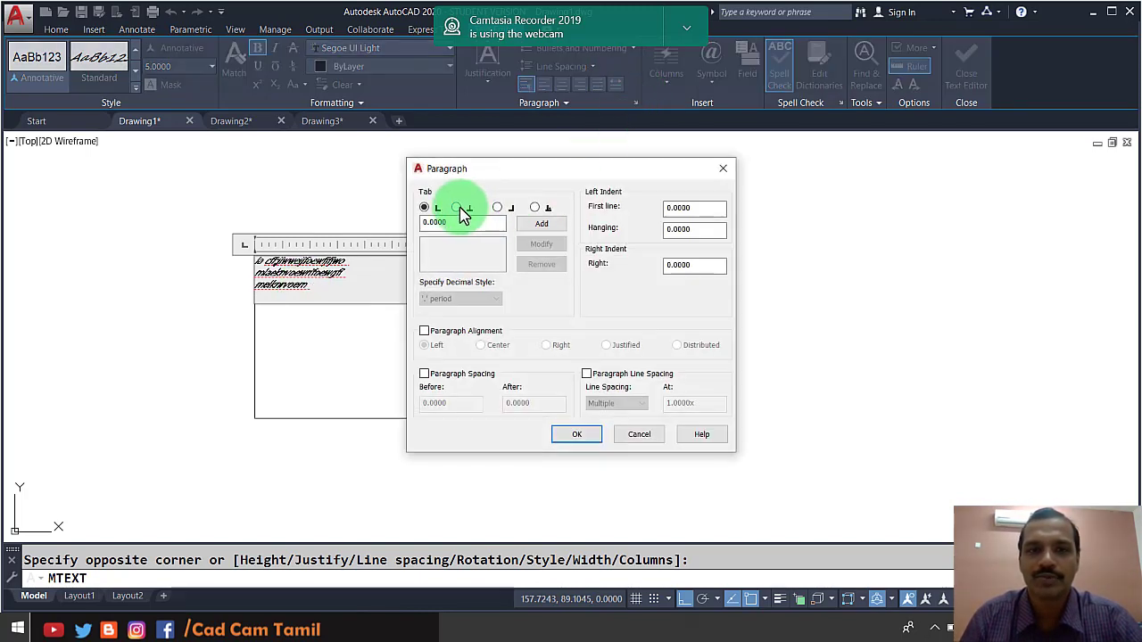
click(722, 169)
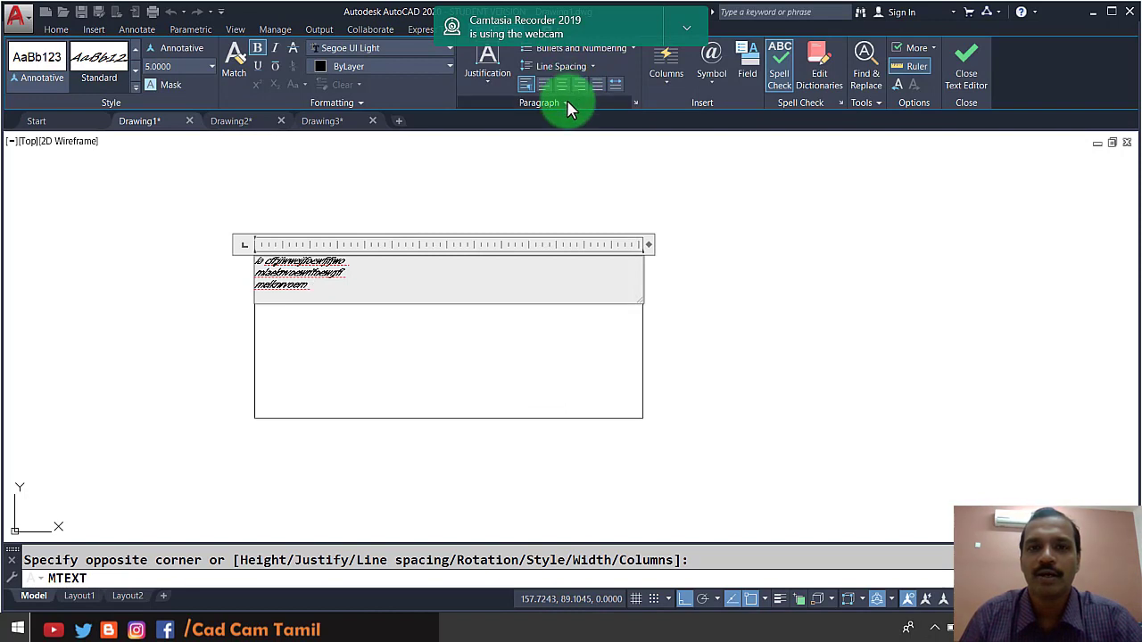
click(569, 103)
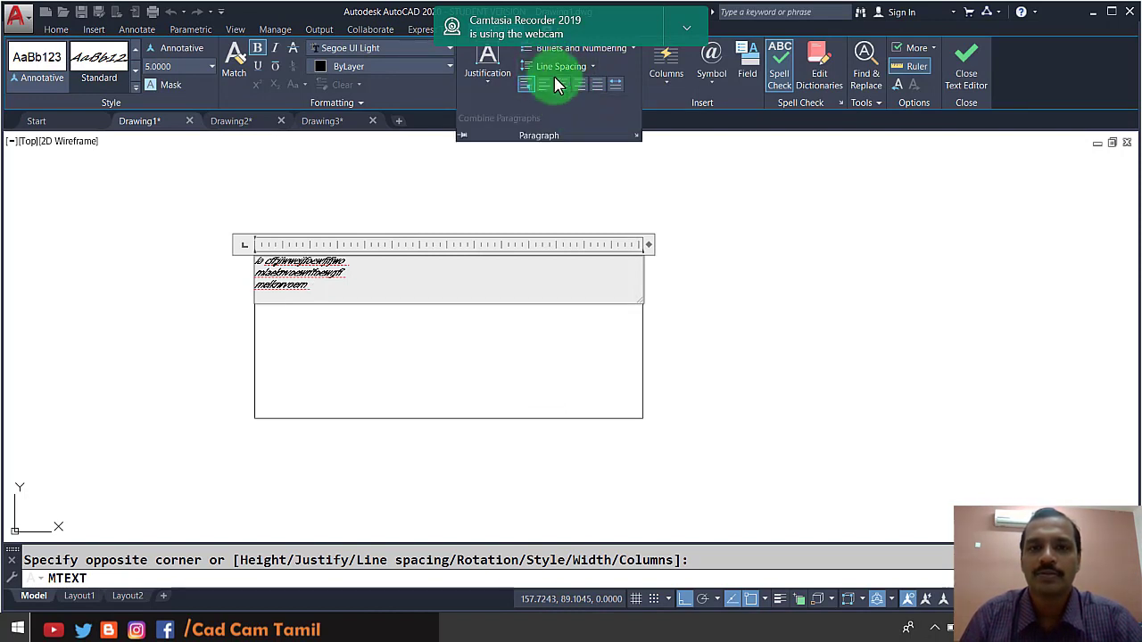
click(561, 84)
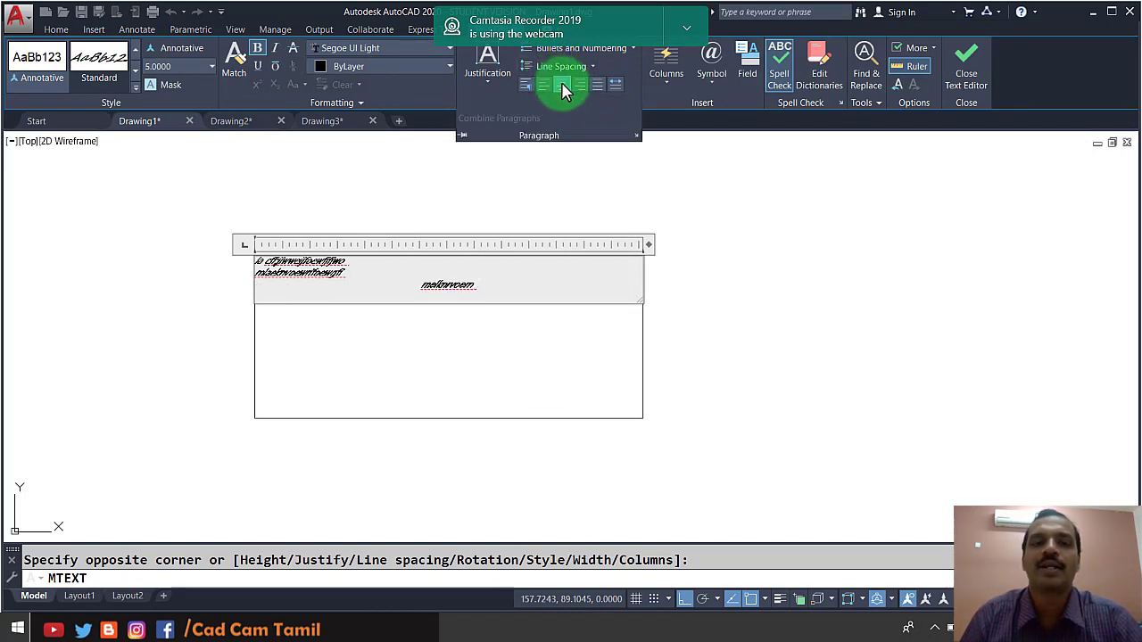
click(747, 353)
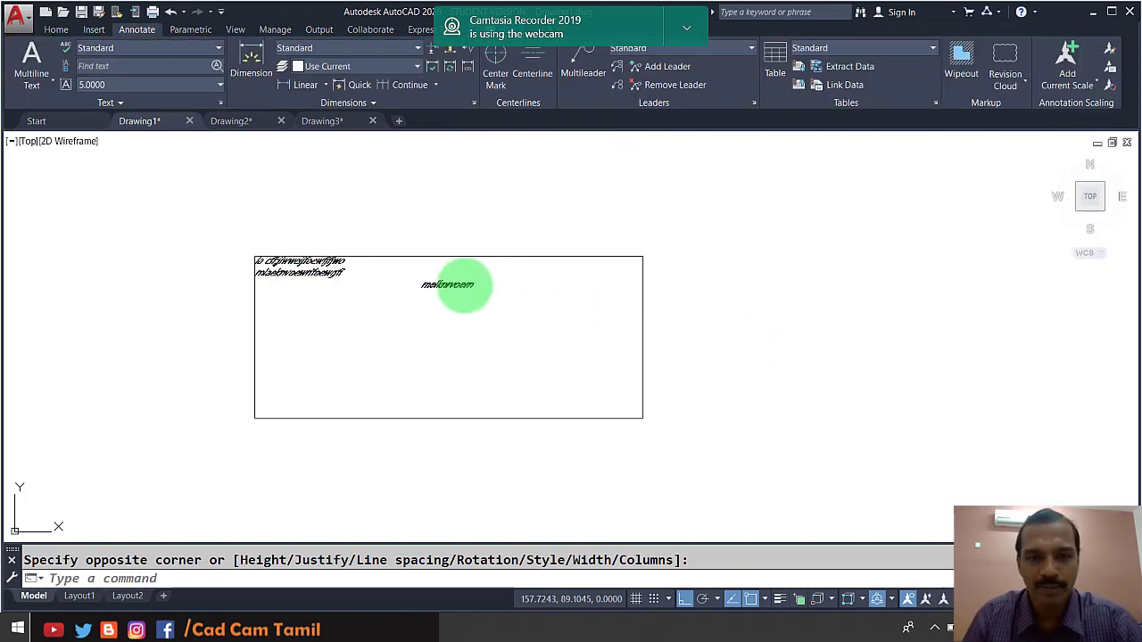
Step: Reopen the multiline text for editing and center all three of its lines horizontally
key(Escape)
click(449, 284)
double_click(497, 285)
drag(503, 288, 395, 181)
click(560, 87)
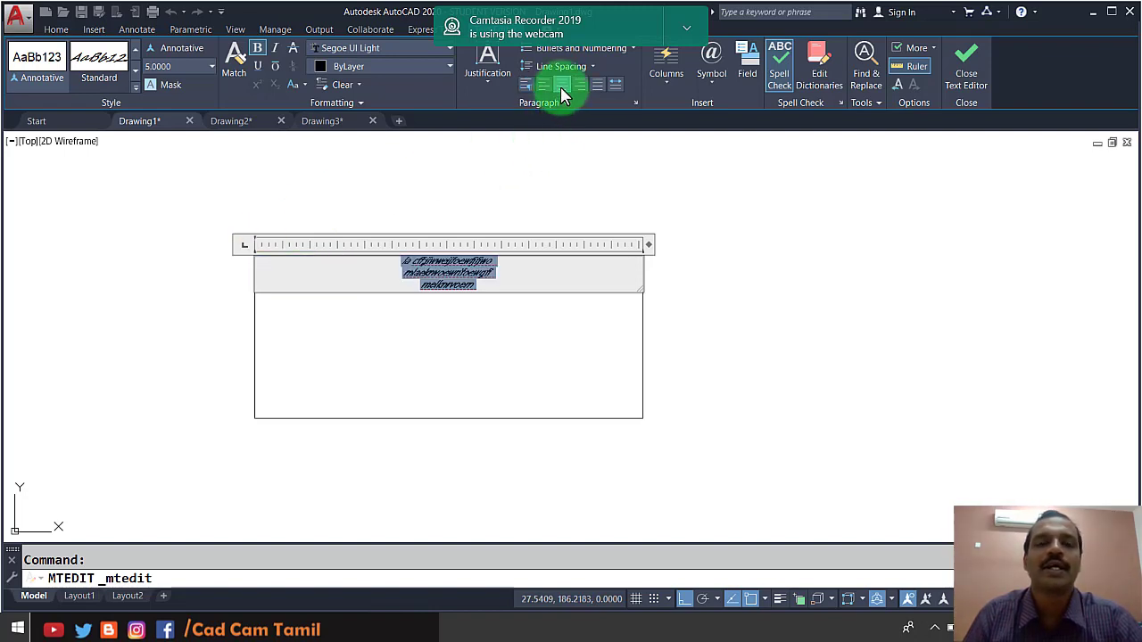
Step: Set the height of the three selected text lines to 10, keeping them bold
click(261, 50)
click(262, 50)
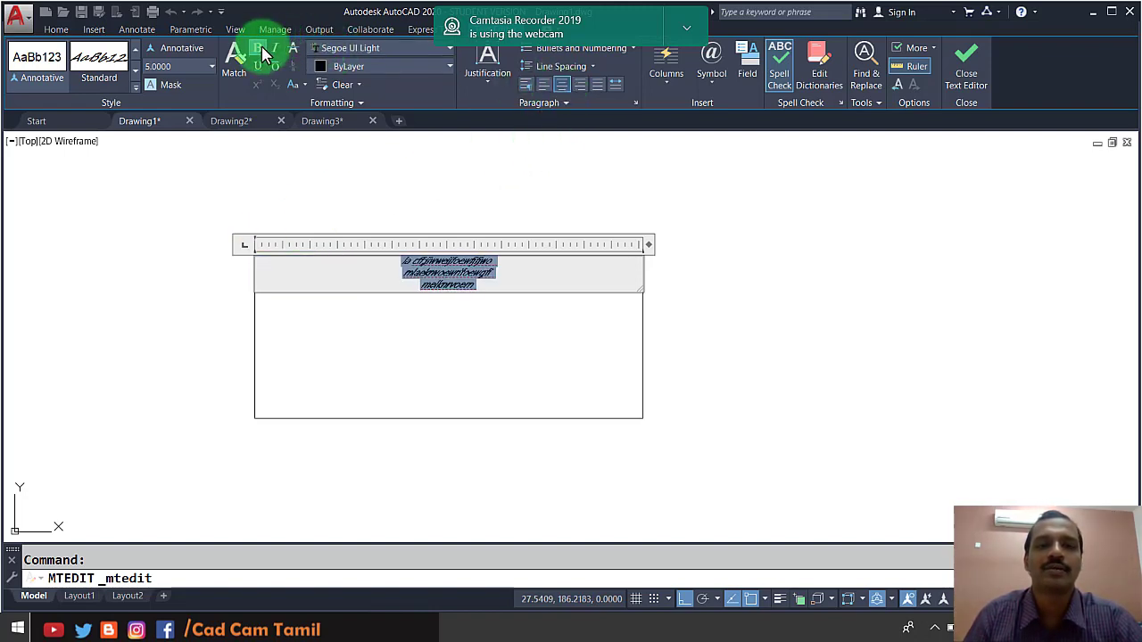
click(91, 81)
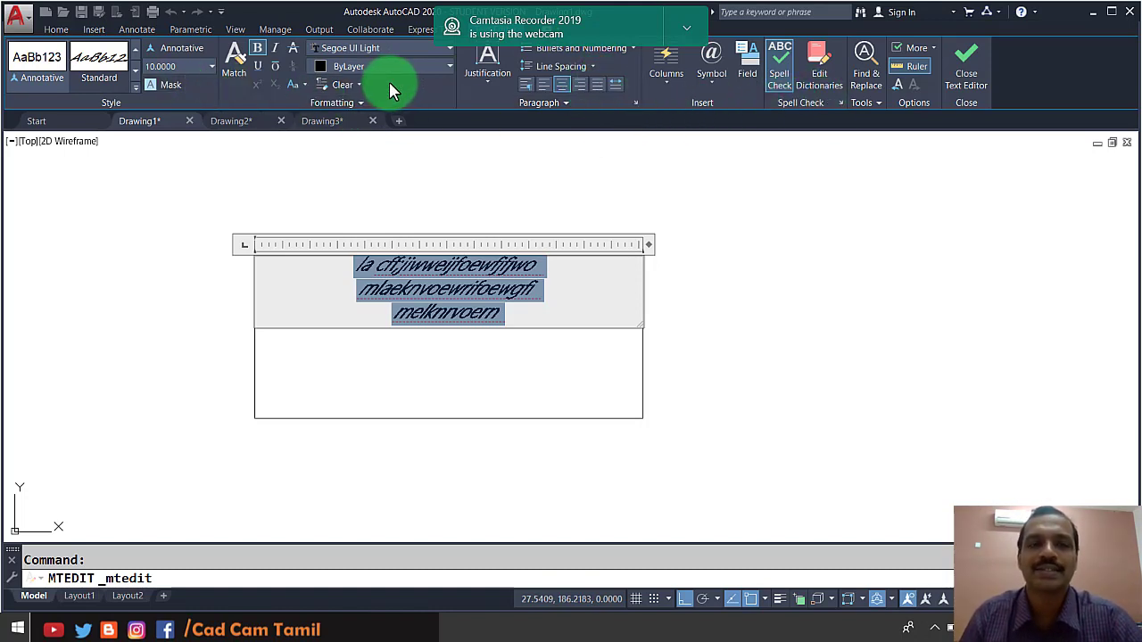
Step: Try underlining and overlining the selected text lines, and finish editing the multiline text
click(258, 70)
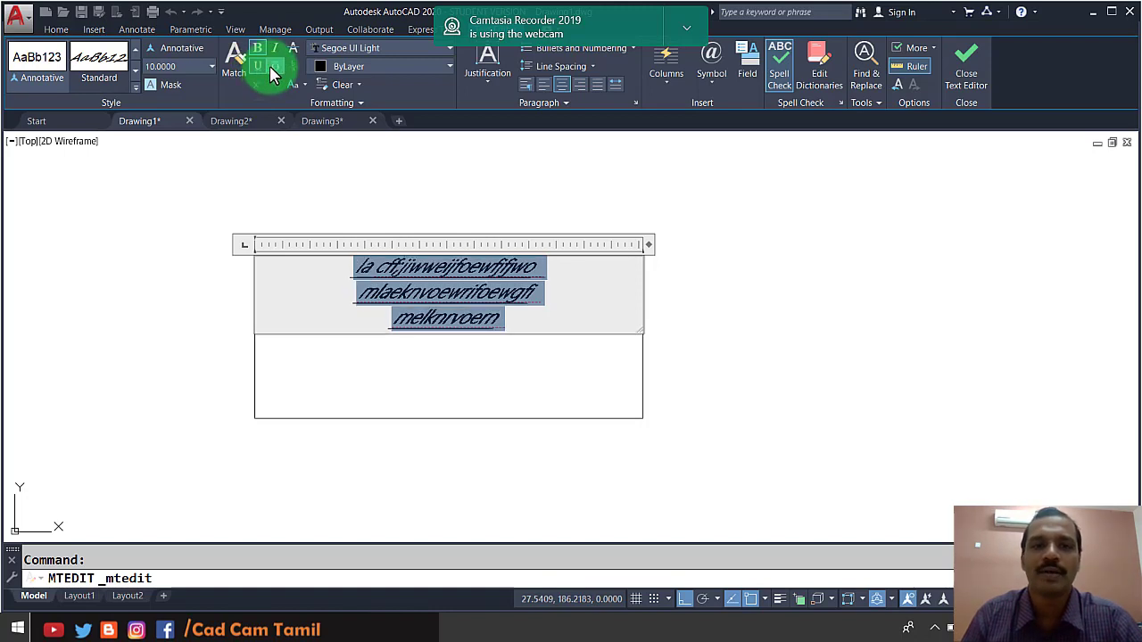
click(276, 67)
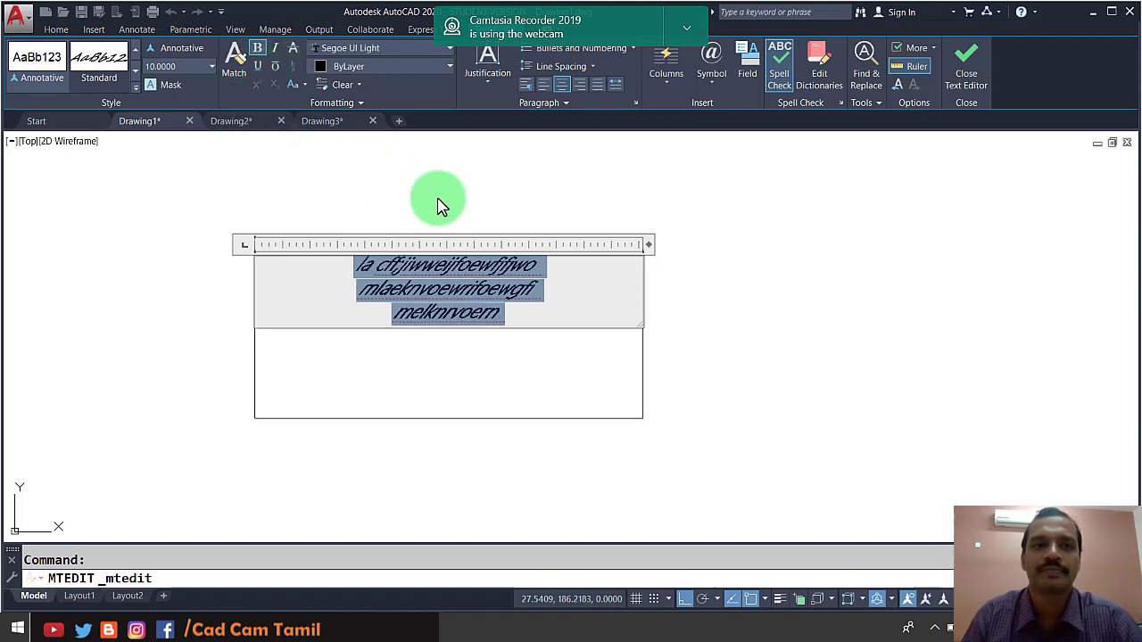
click(581, 344)
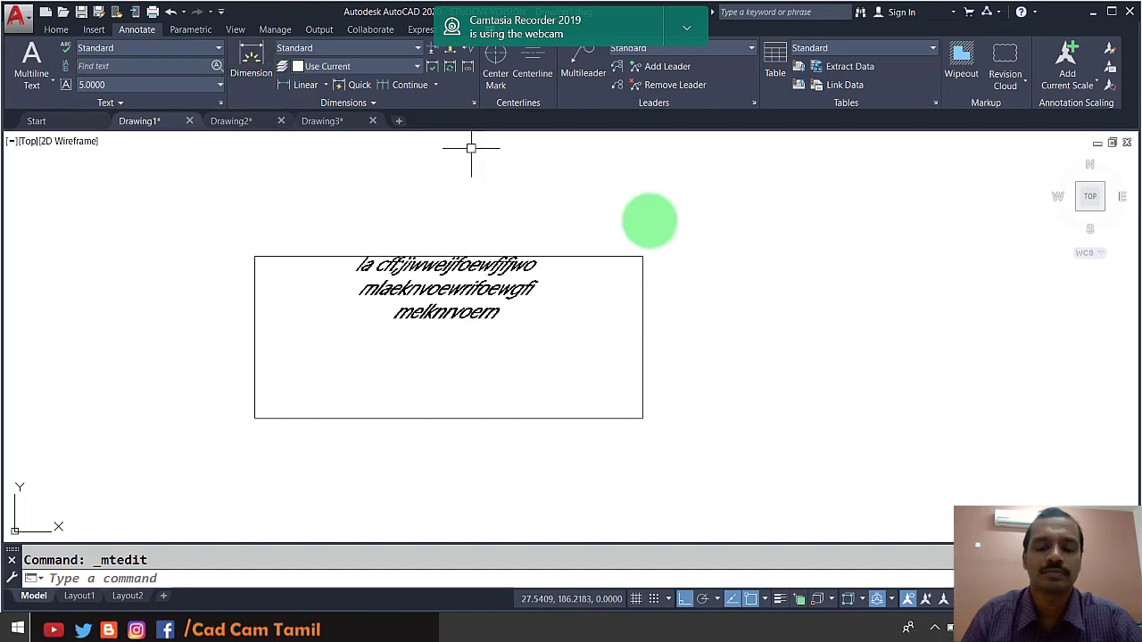
Step: Erase the rectangle together with the multiline text inside it
key(Escape)
click(728, 457)
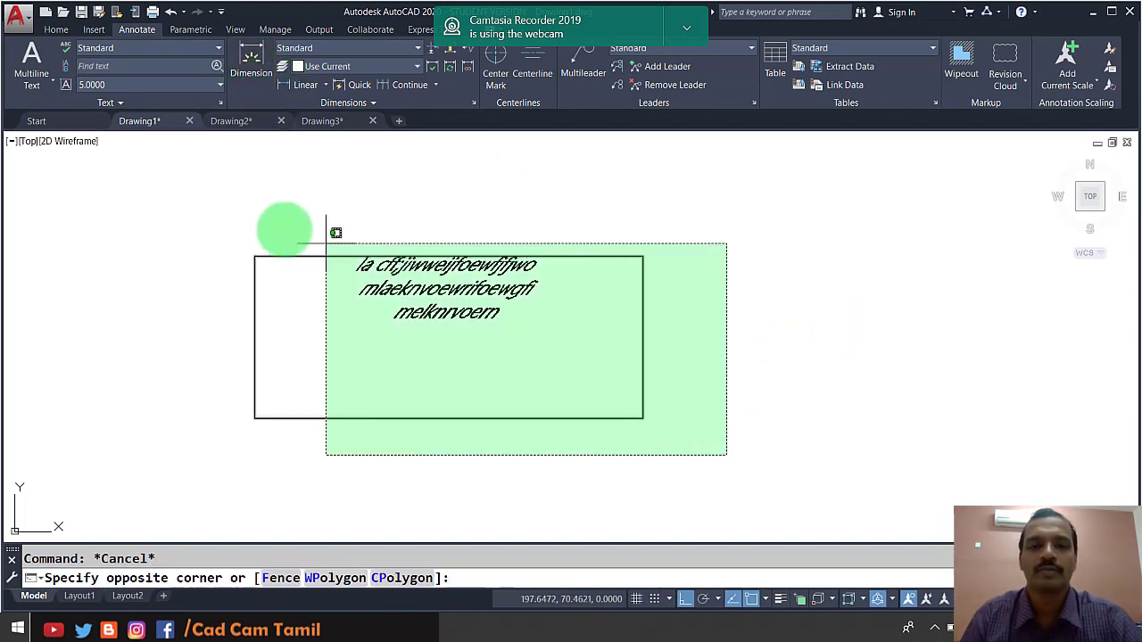
click(196, 180)
key(Delete)
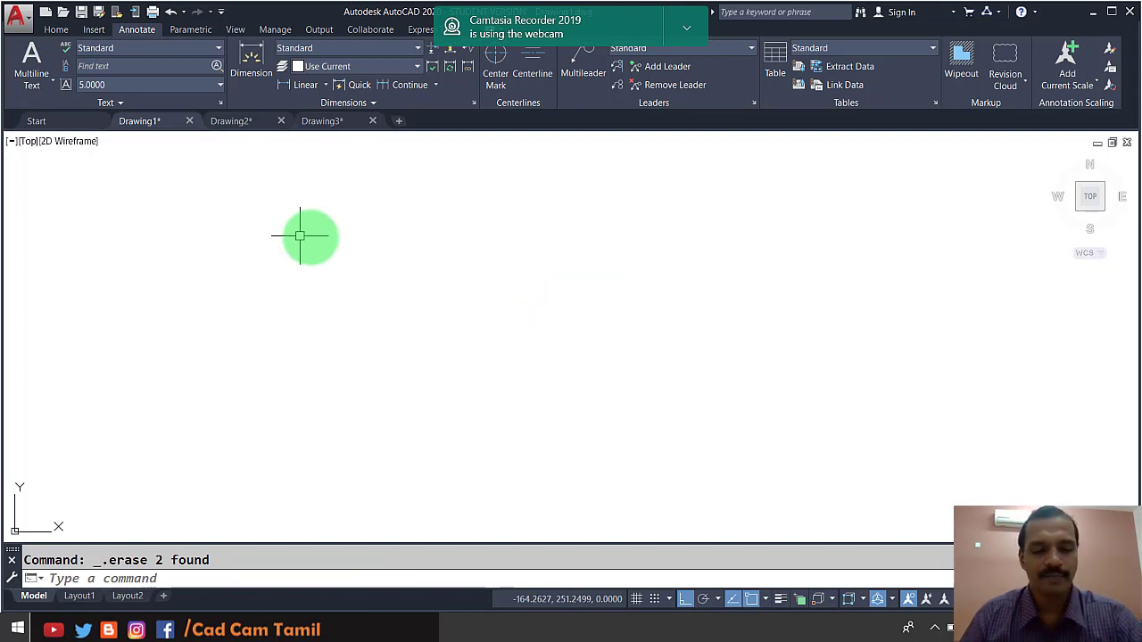
Step: Place a single-line text reading "style" in the empty drawing
key(Return)
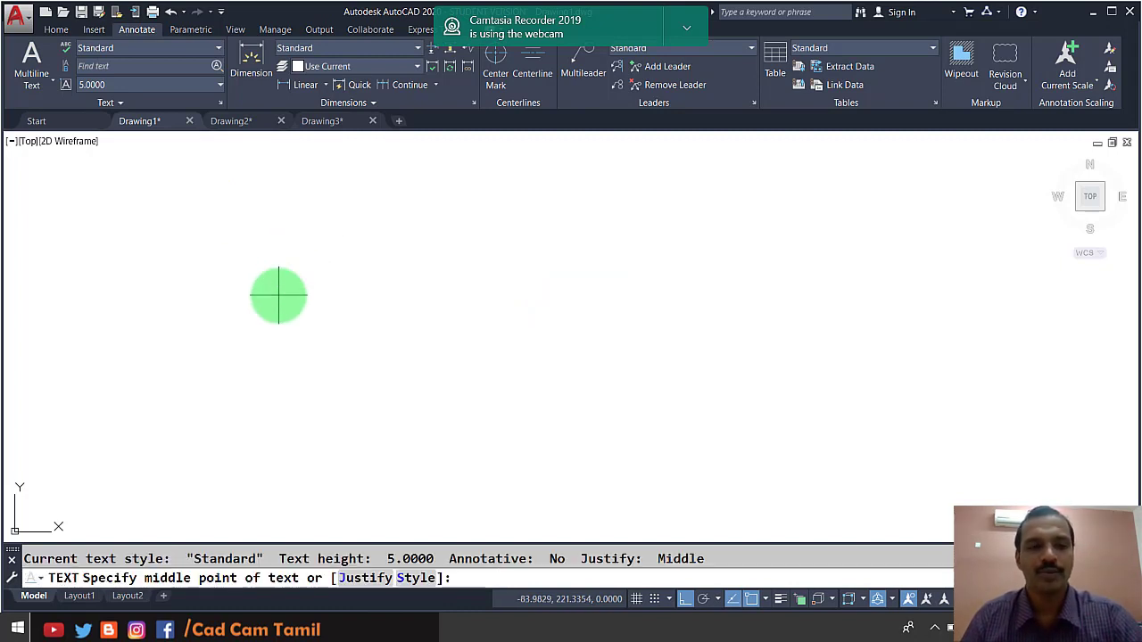
click(265, 300)
click(387, 302)
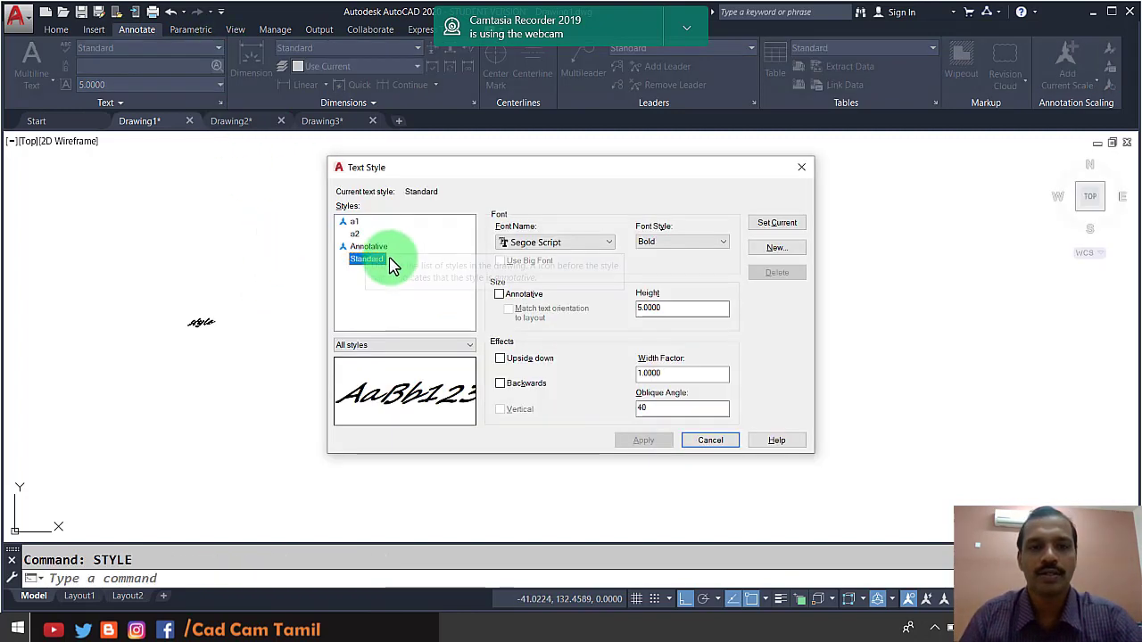
Step: Make Annotative the current text style
click(383, 249)
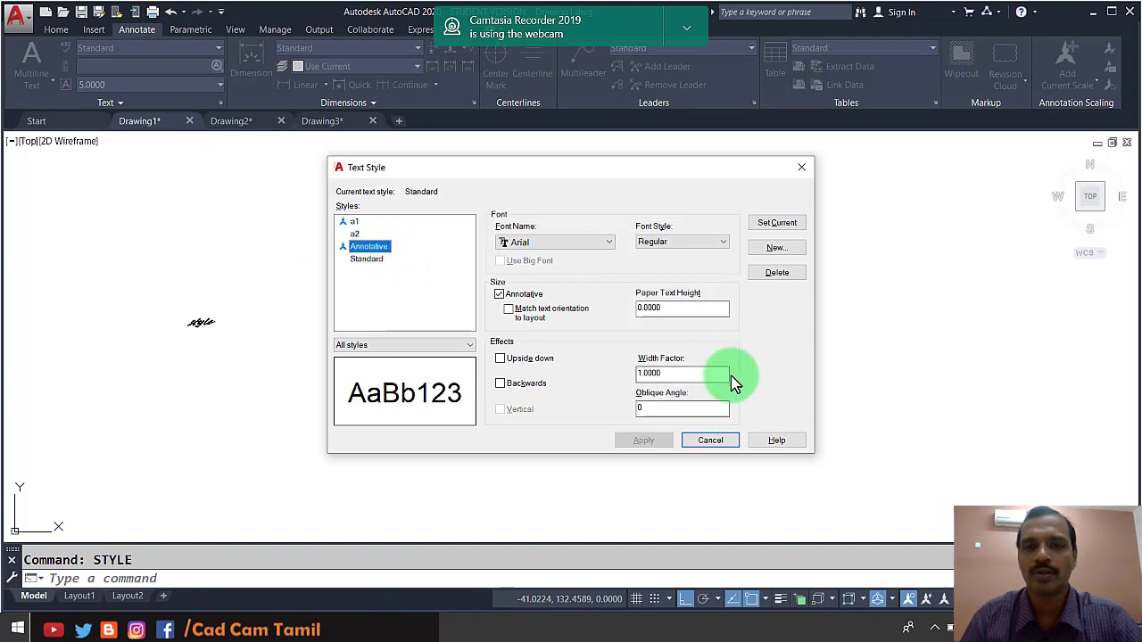
click(775, 225)
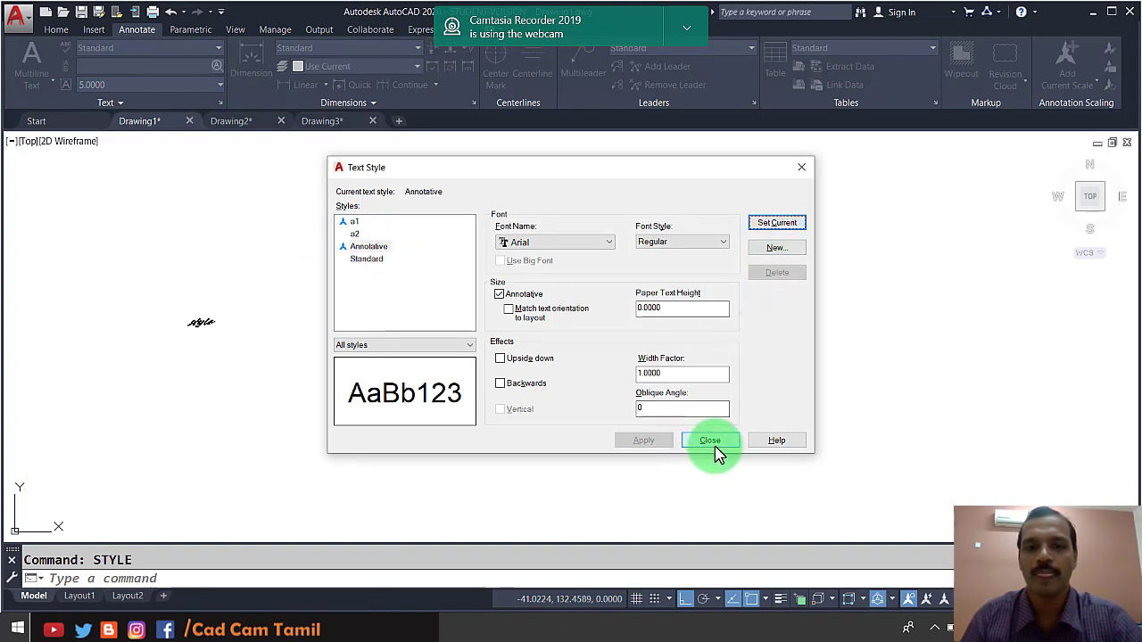
Step: Place a single-line text reading "cadcam tamil" with height 3 in the Annotative style, beside the "style" text
click(710, 441)
click(411, 323)
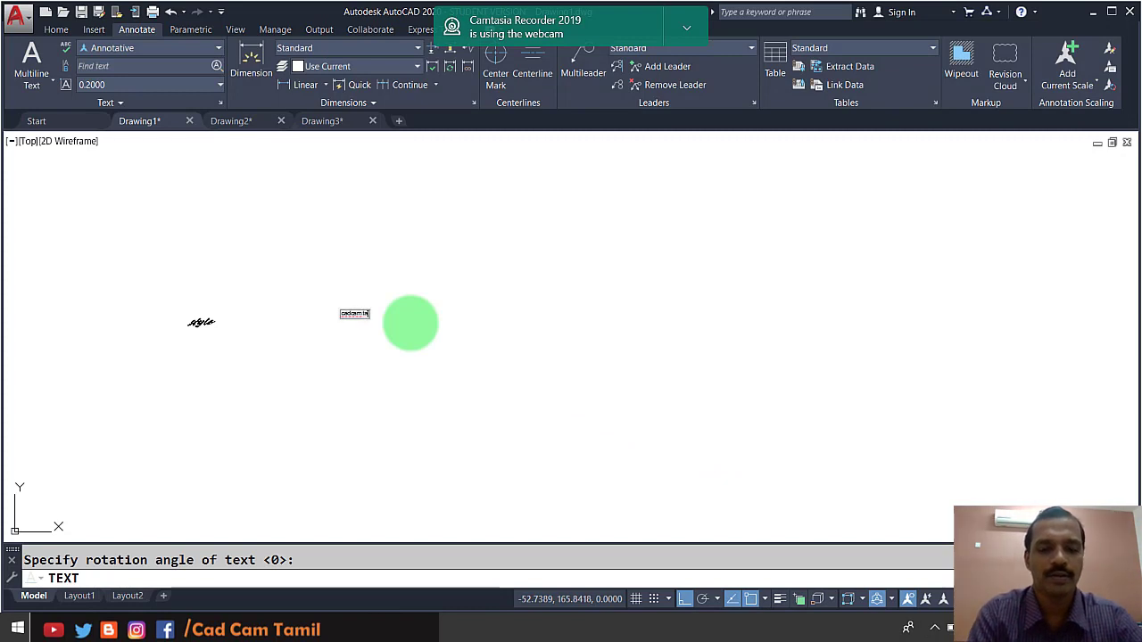
key(Return)
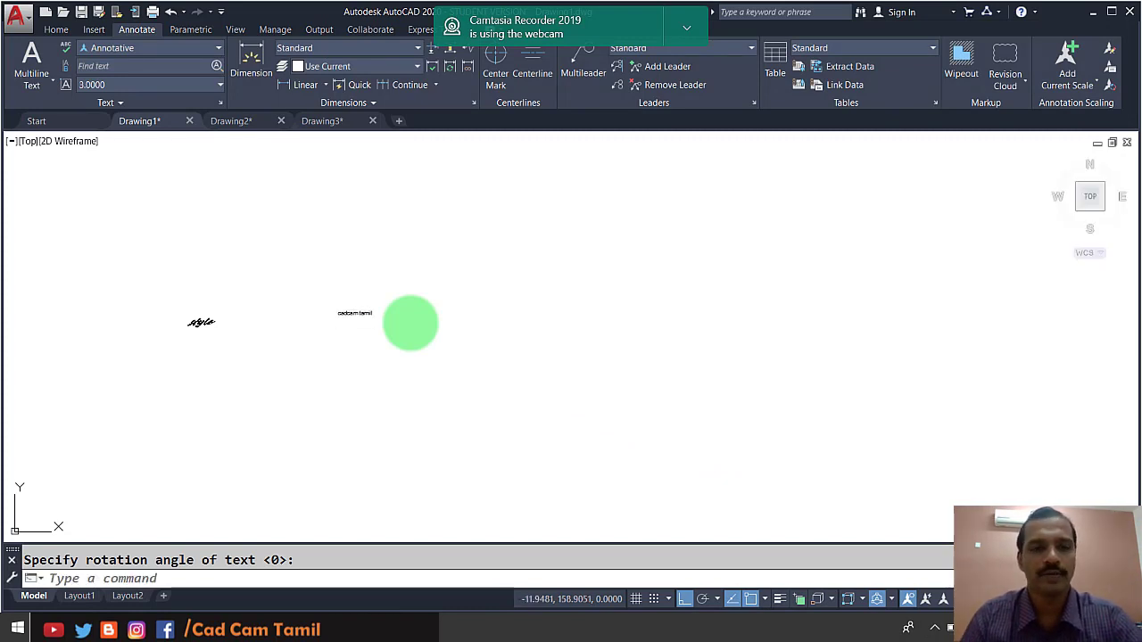
Step: Erase the single-line text reading "style"
click(324, 331)
click(174, 302)
key(Delete)
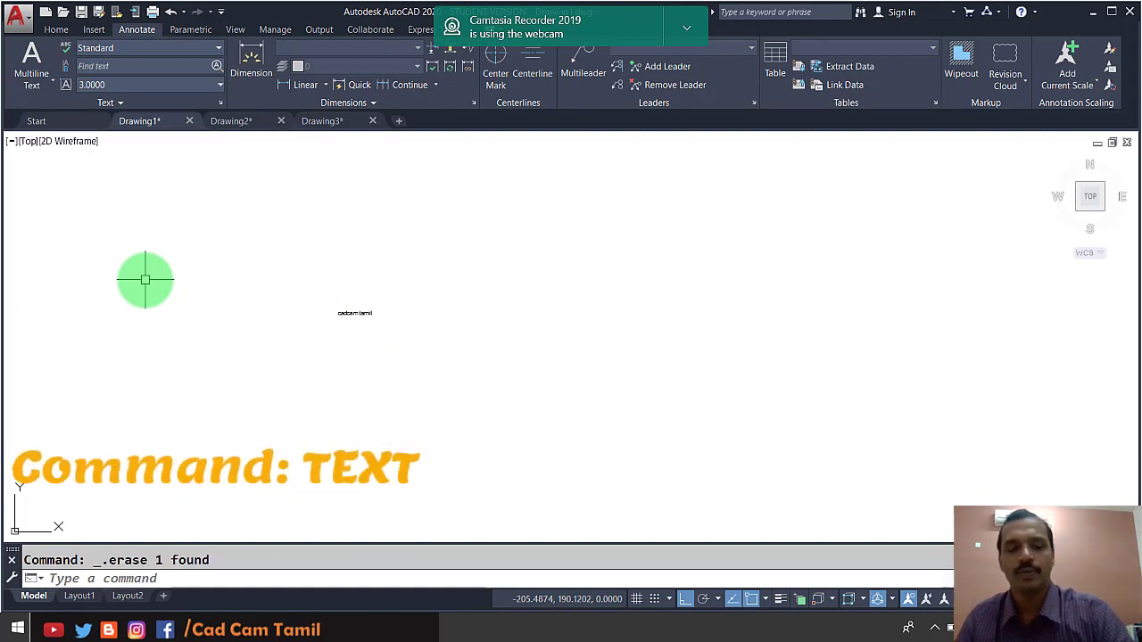
Step: Draw a rectangular frame about 33 units wide around the "cadcam tamil" text, leaving empty space below the text
text(z)
key(Return)
text(e)
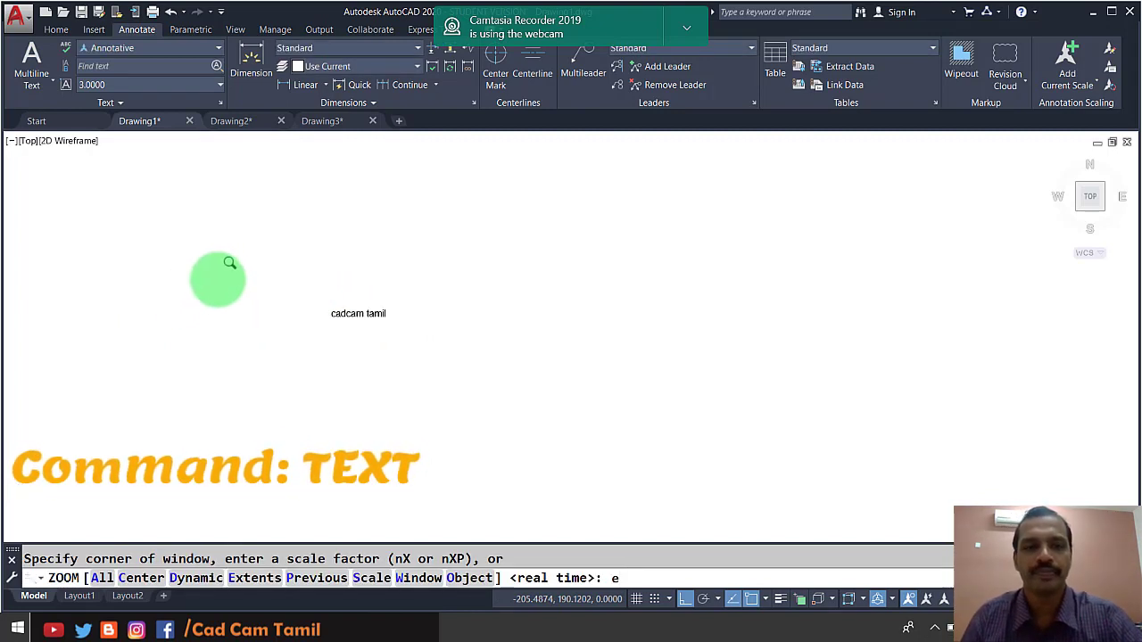
key(Return)
scroll(196, 280, down, 4)
text(r)
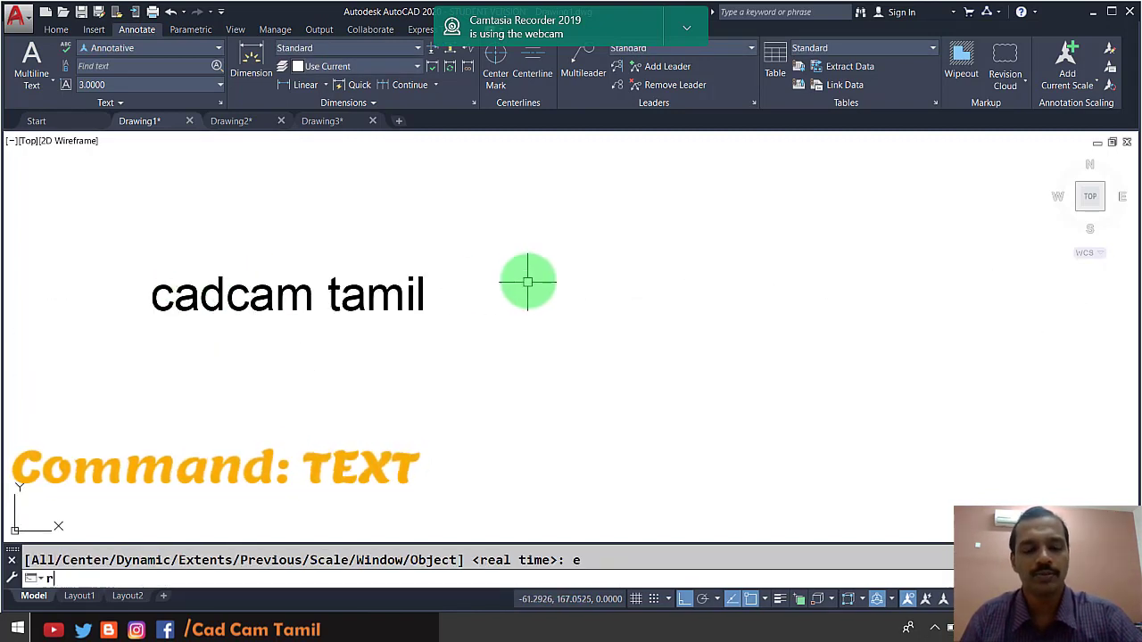
text(ec)
key(Return)
click(128, 203)
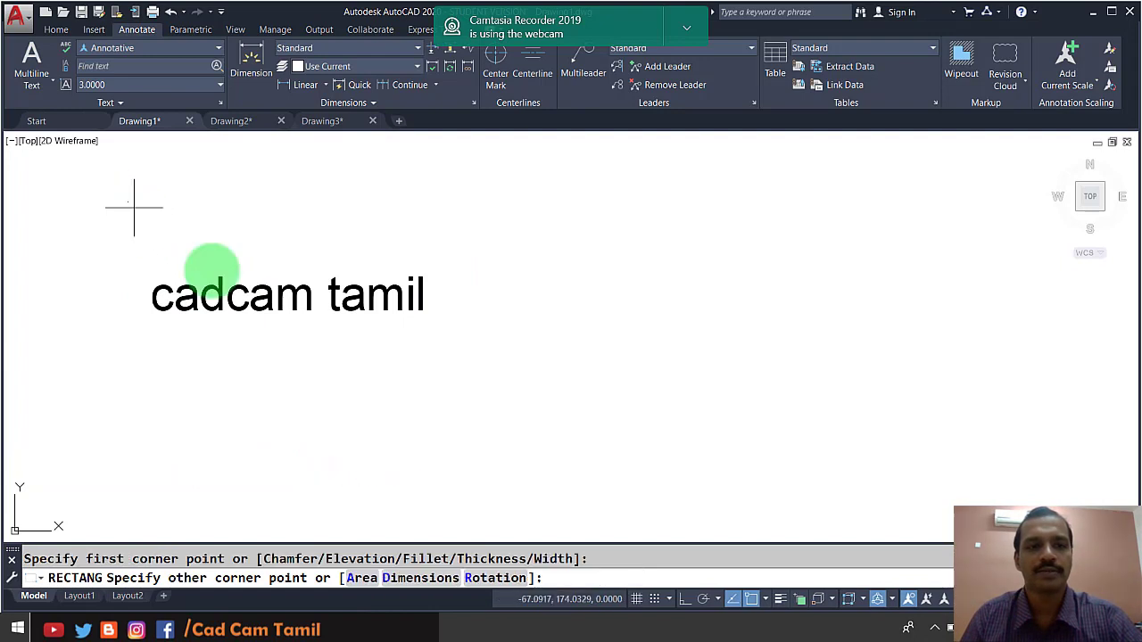
click(497, 453)
Step: Draw a small rectangle inside the frame, near its lower right corner beneath the text
text(rec)
key(Return)
click(389, 395)
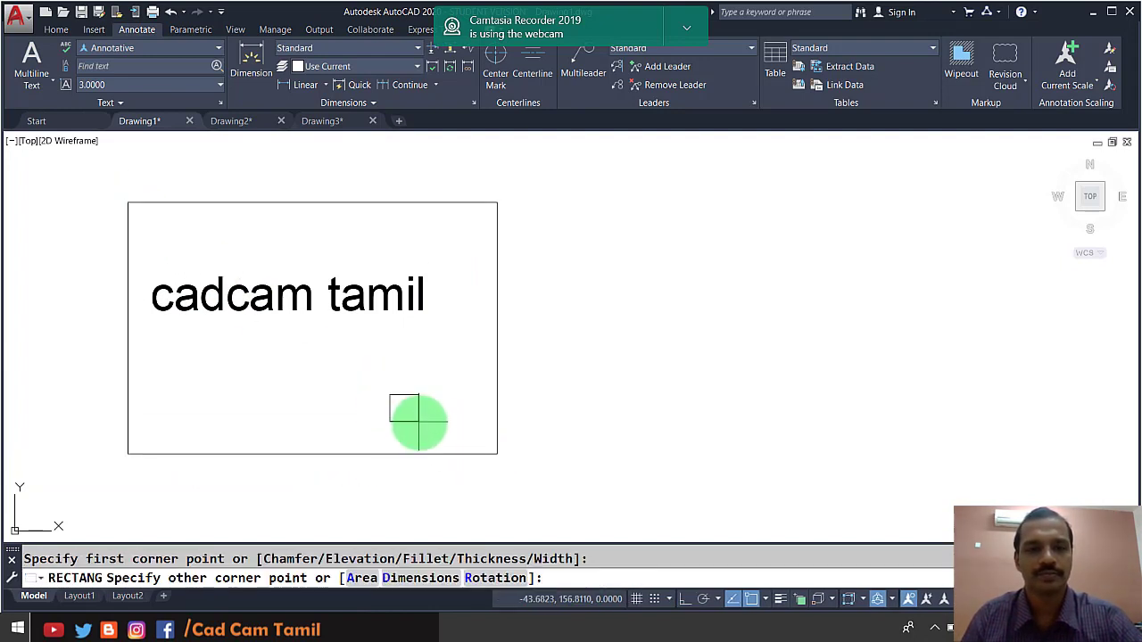
click(419, 422)
key(Return)
key(Escape)
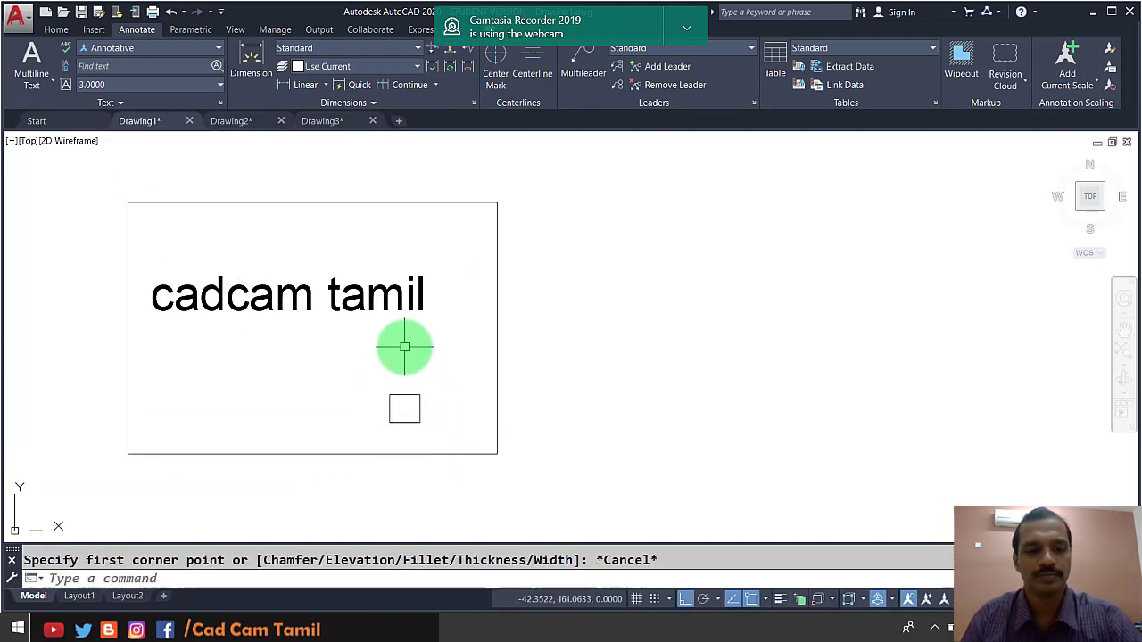
Step: Draw a small circle inside the frame, between the text and the small rectangle
text(c)
key(Return)
click(414, 361)
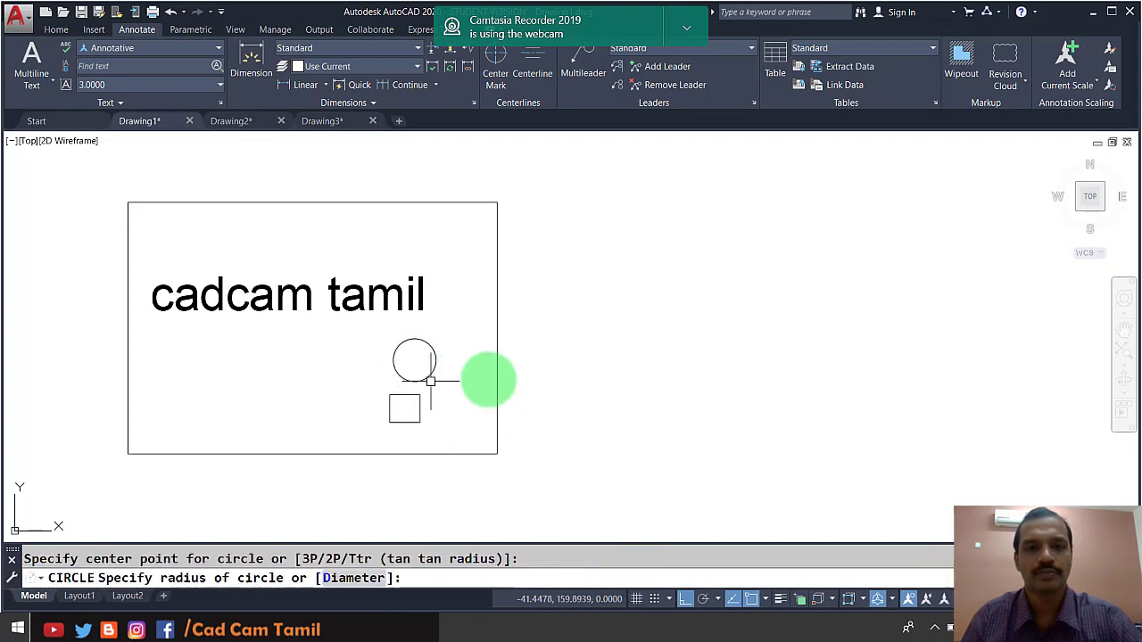
click(431, 382)
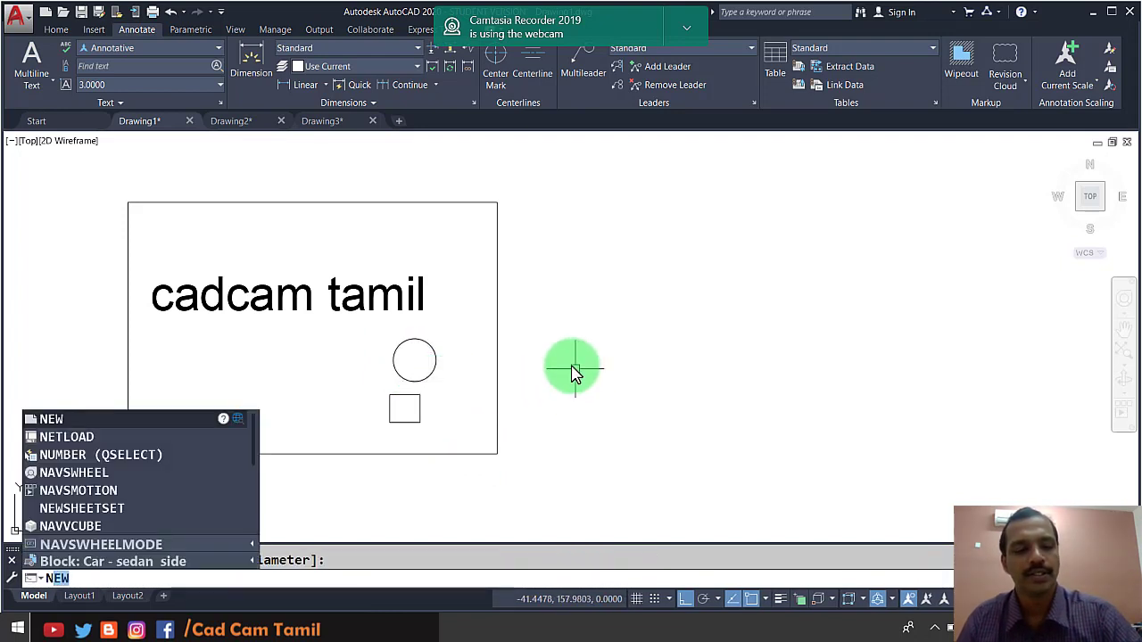
key(Escape)
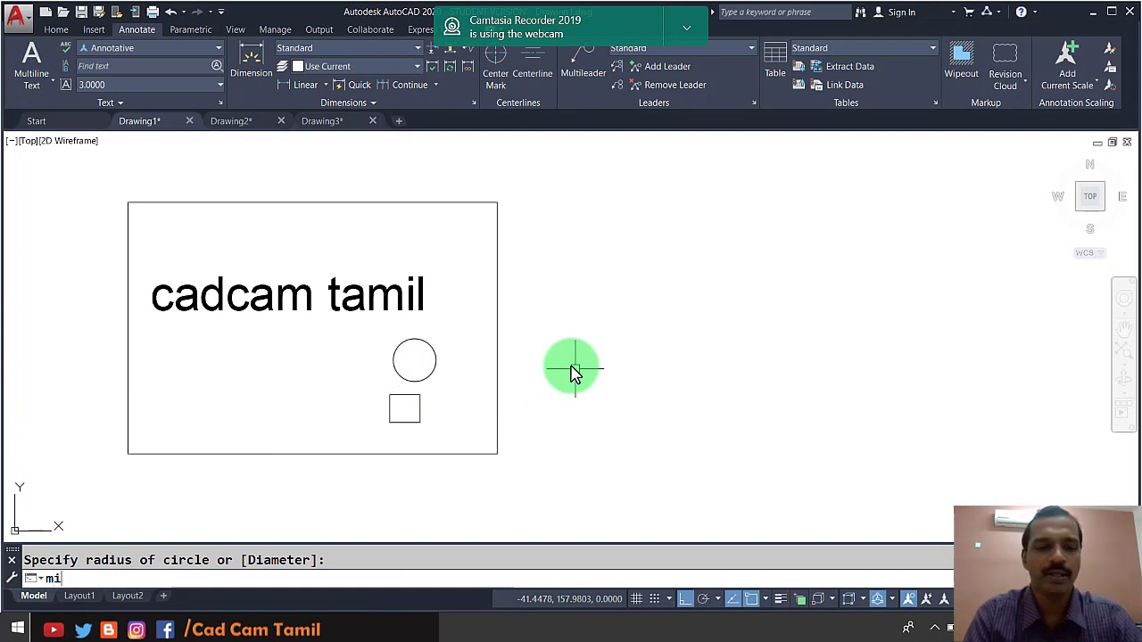
Step: Mirror the frame, text, circle and small rectangle about the frame's right edge, keeping the source objects
key(Return)
click(546, 482)
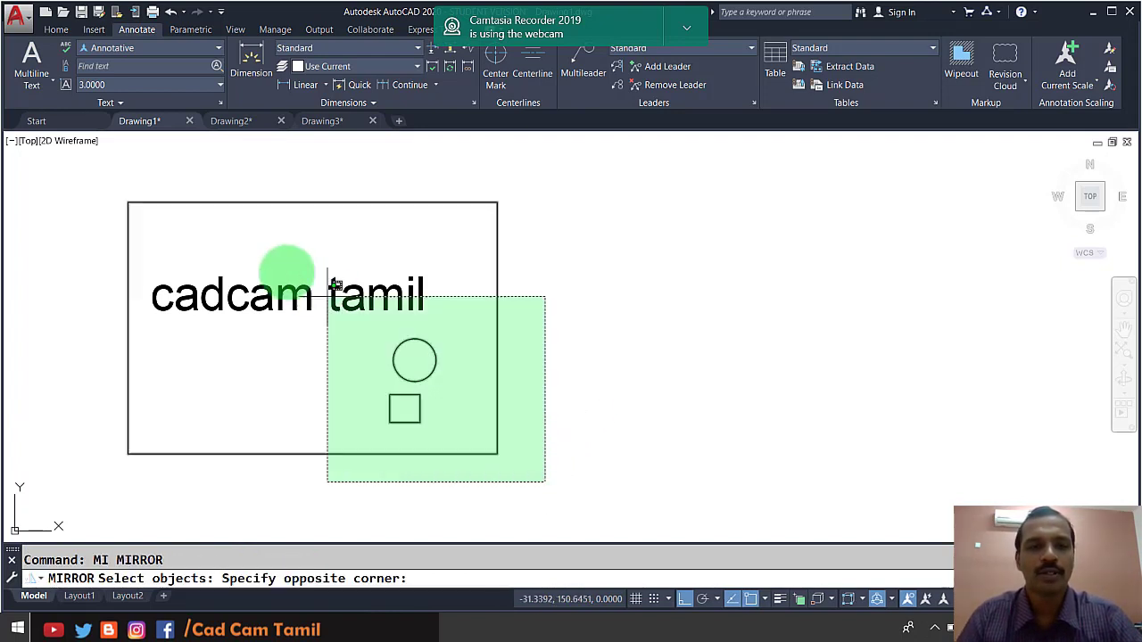
click(129, 189)
key(Return)
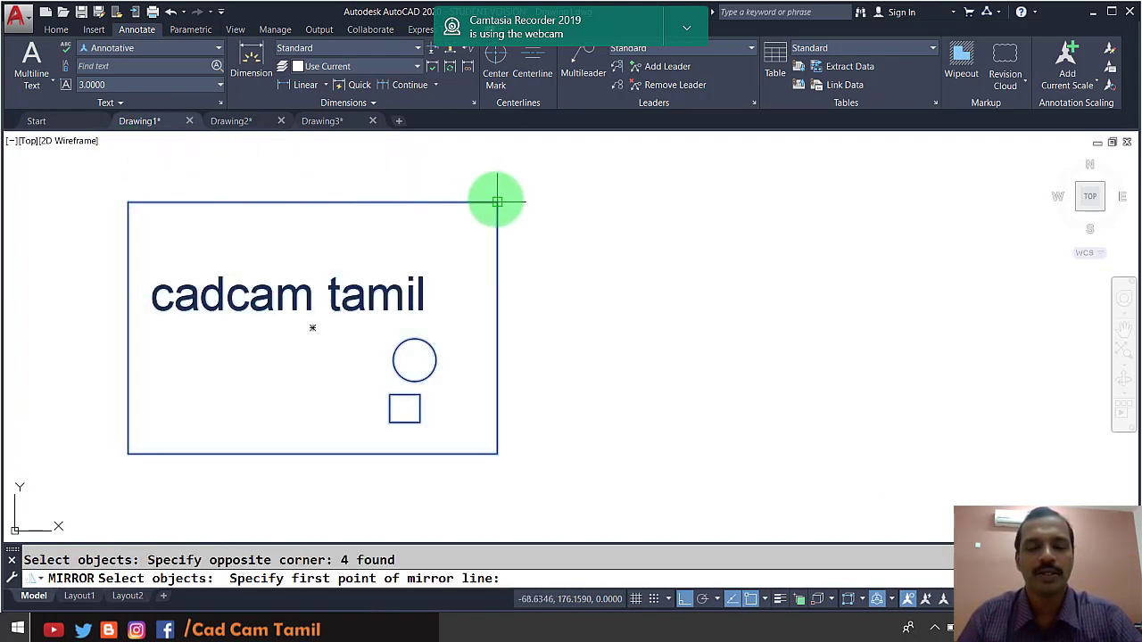
click(497, 203)
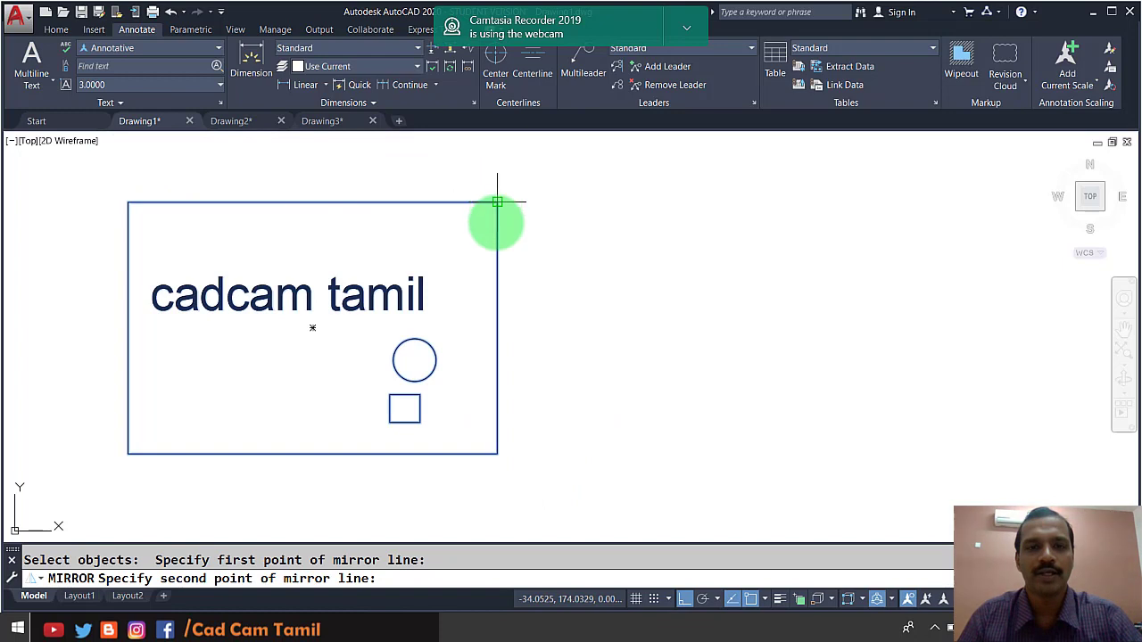
click(497, 454)
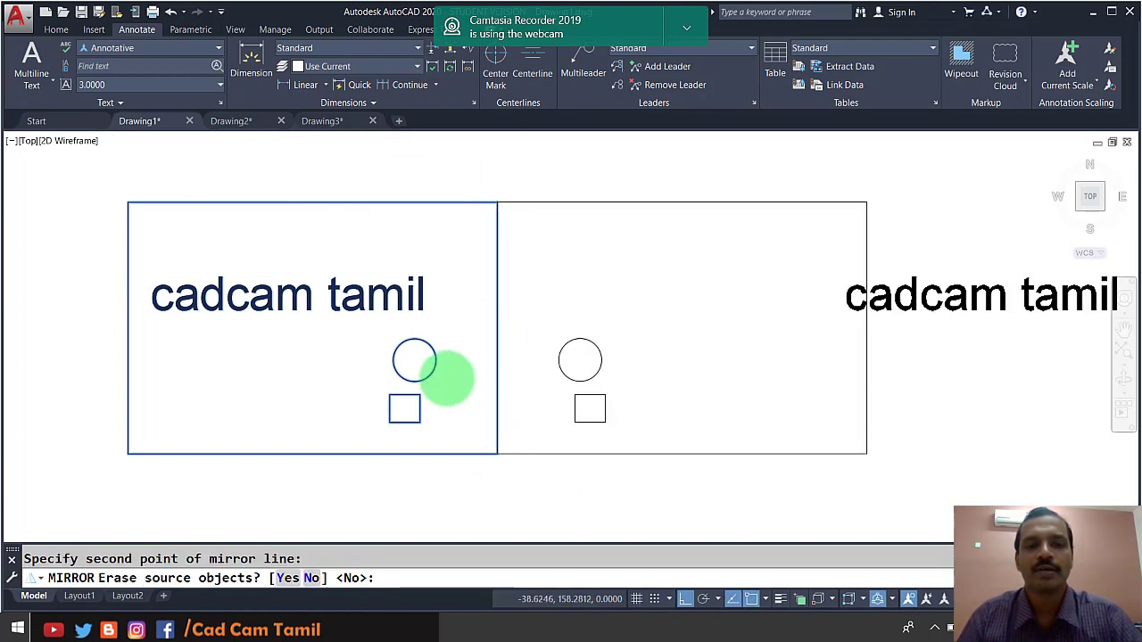
scroll(446, 377, down, 3)
key(Return)
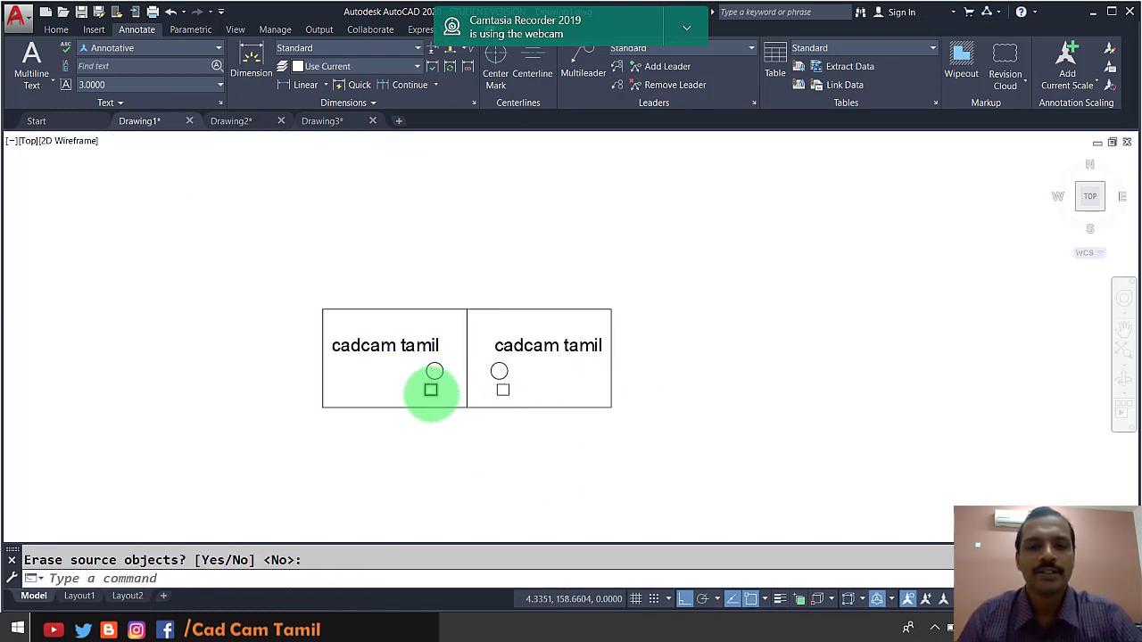
Step: Turn on the mirroring of text through the MIRRTEXT system variable
scroll(419, 387, up, 2)
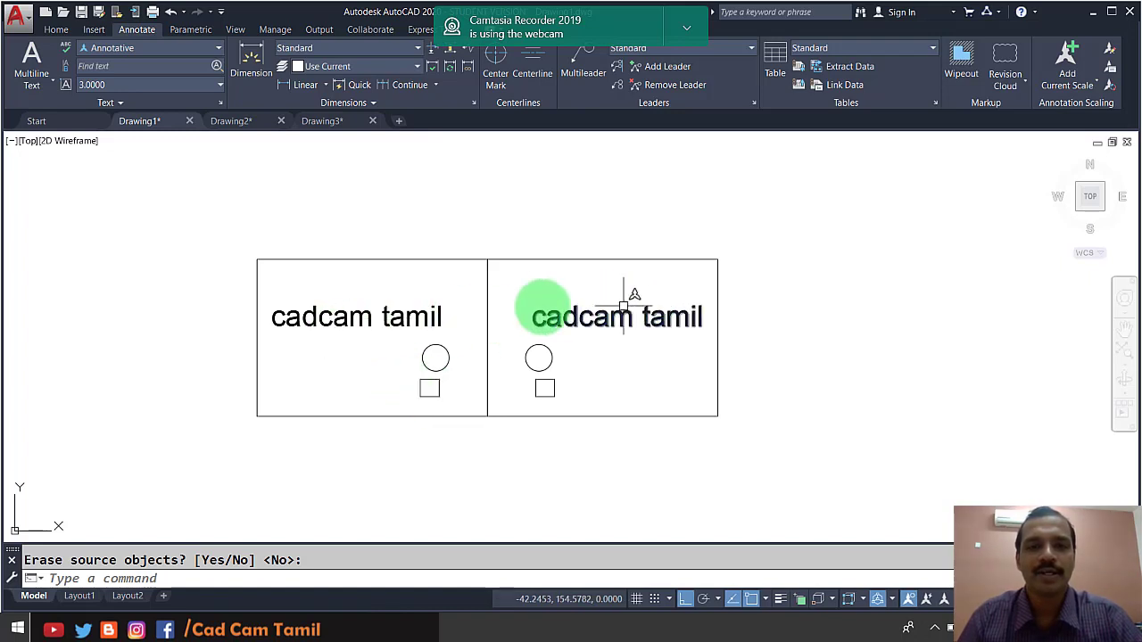
scroll(429, 357, up, 2)
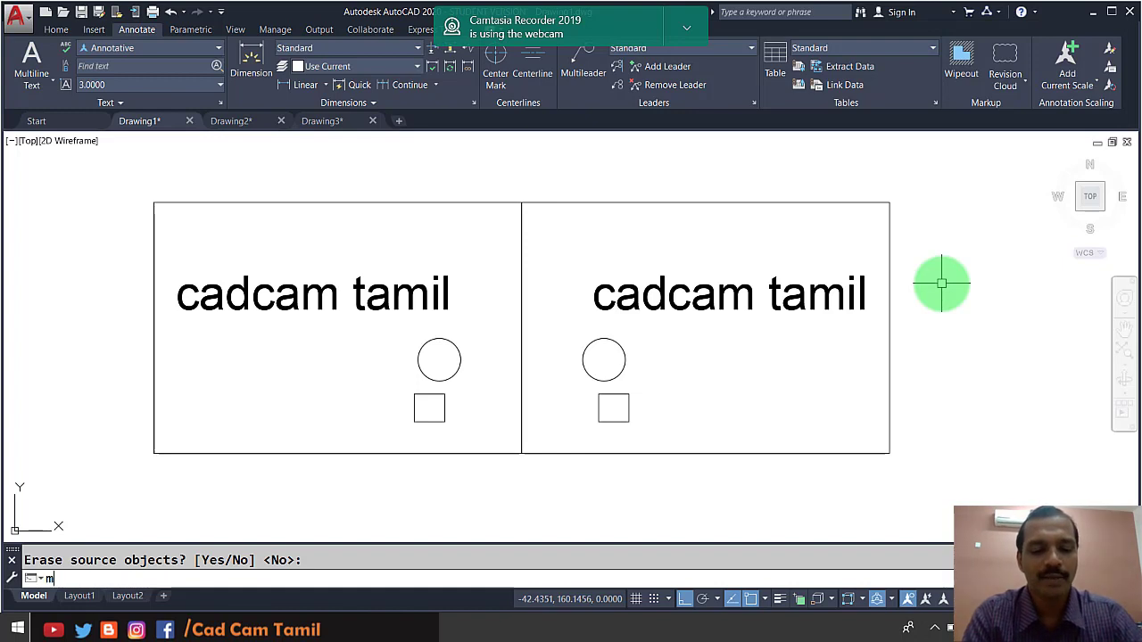
text(i)
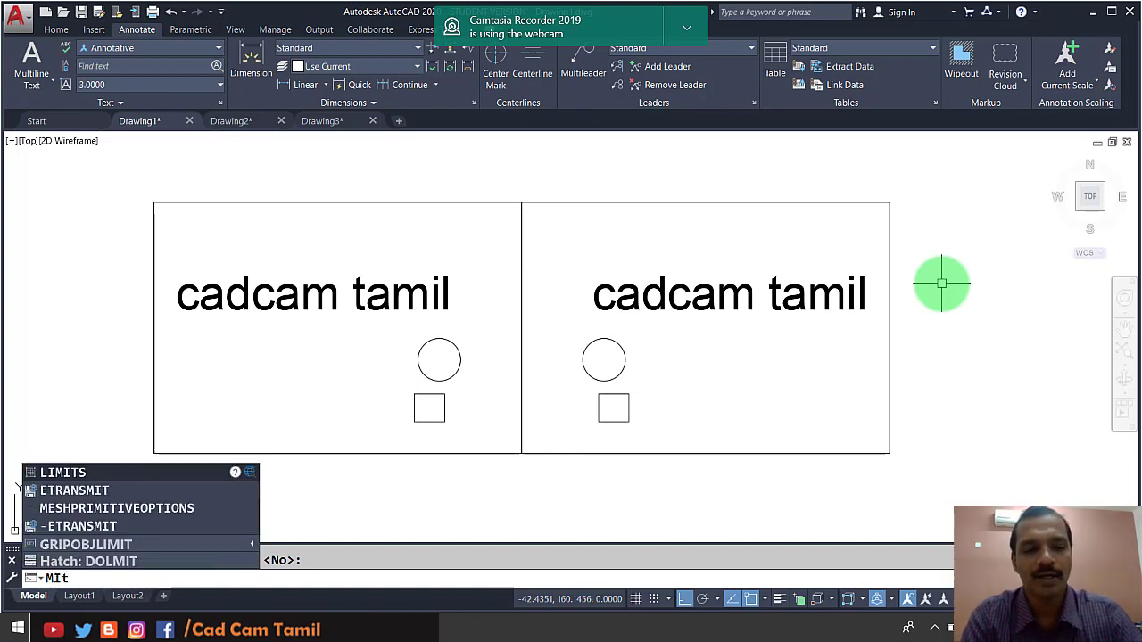
text(RRext)
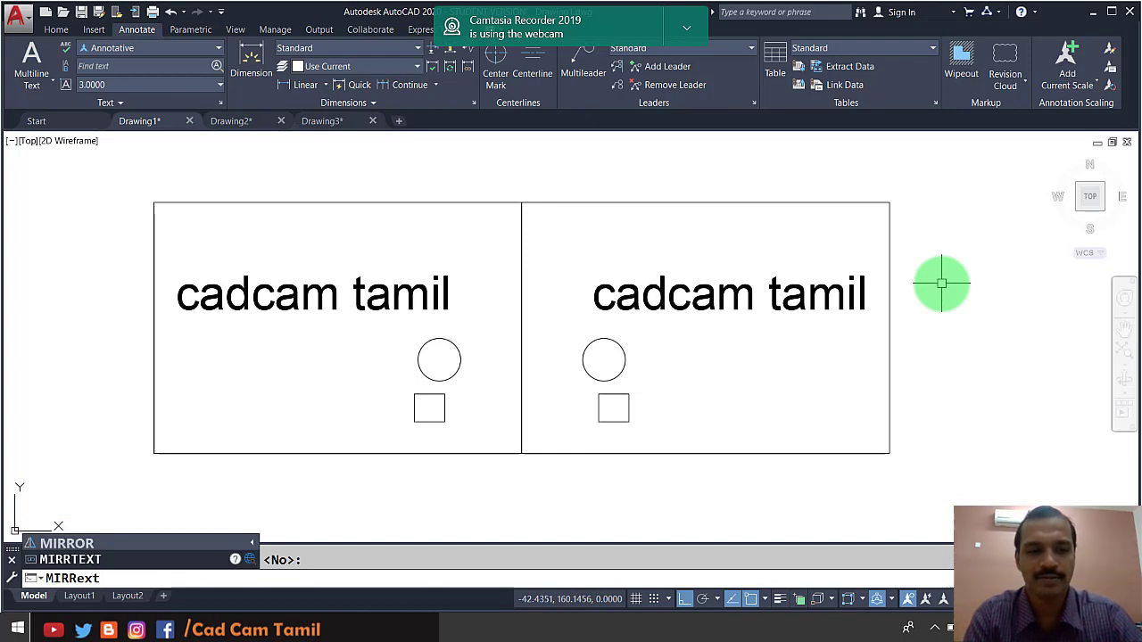
key(Return)
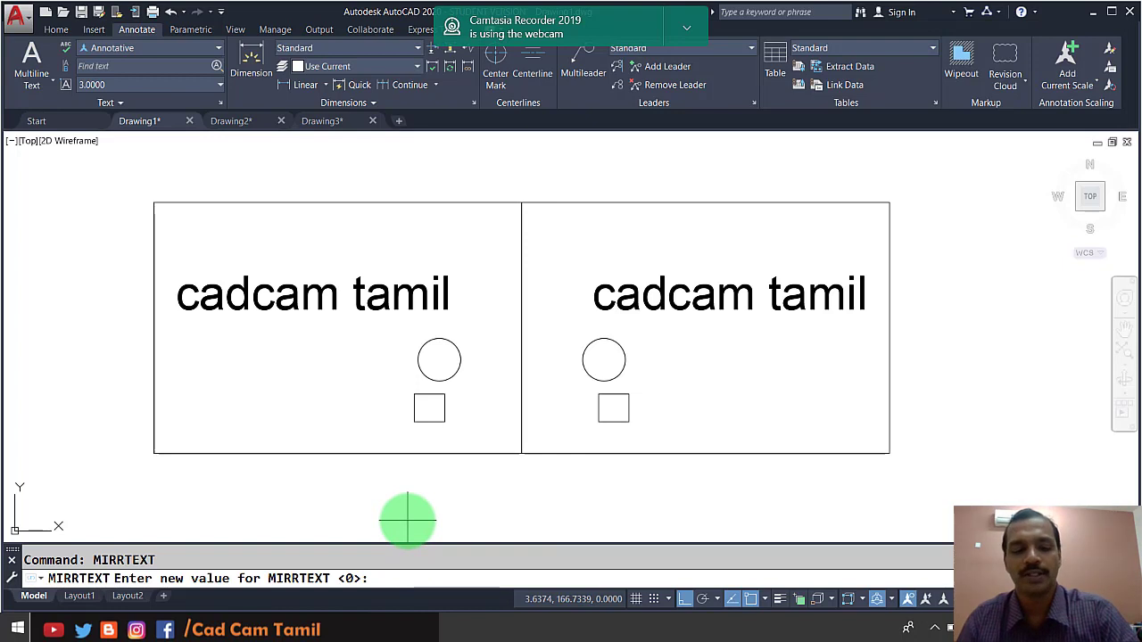
key(Return)
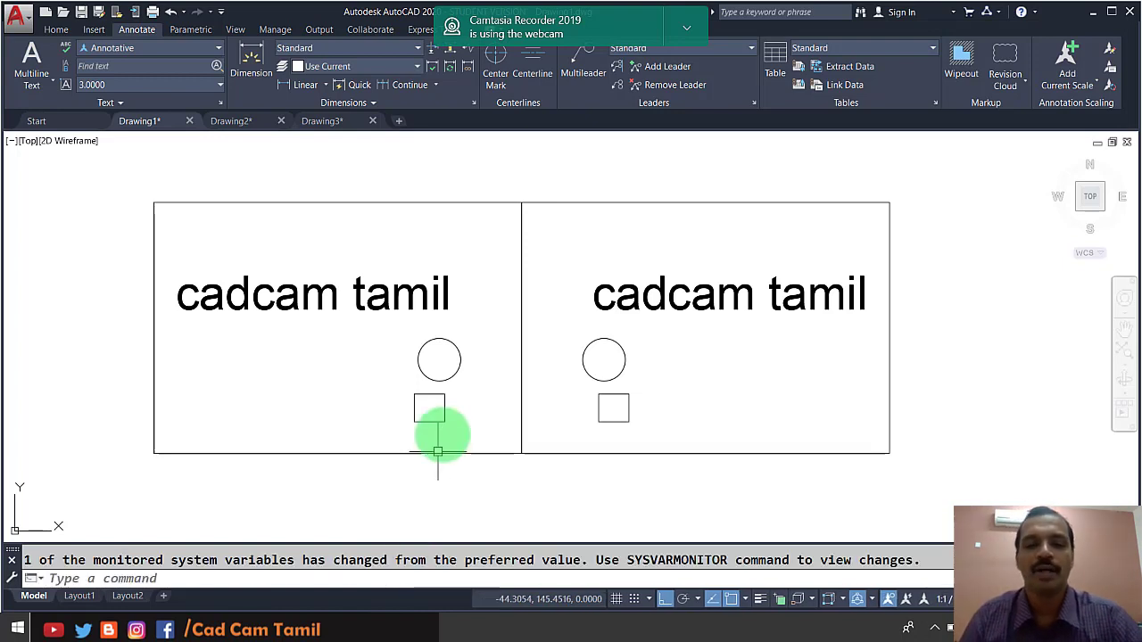
Step: Mirror the original frame with its text, circle and small rectangle about its left edge, keeping the source objects
scroll(488, 372, down, 2)
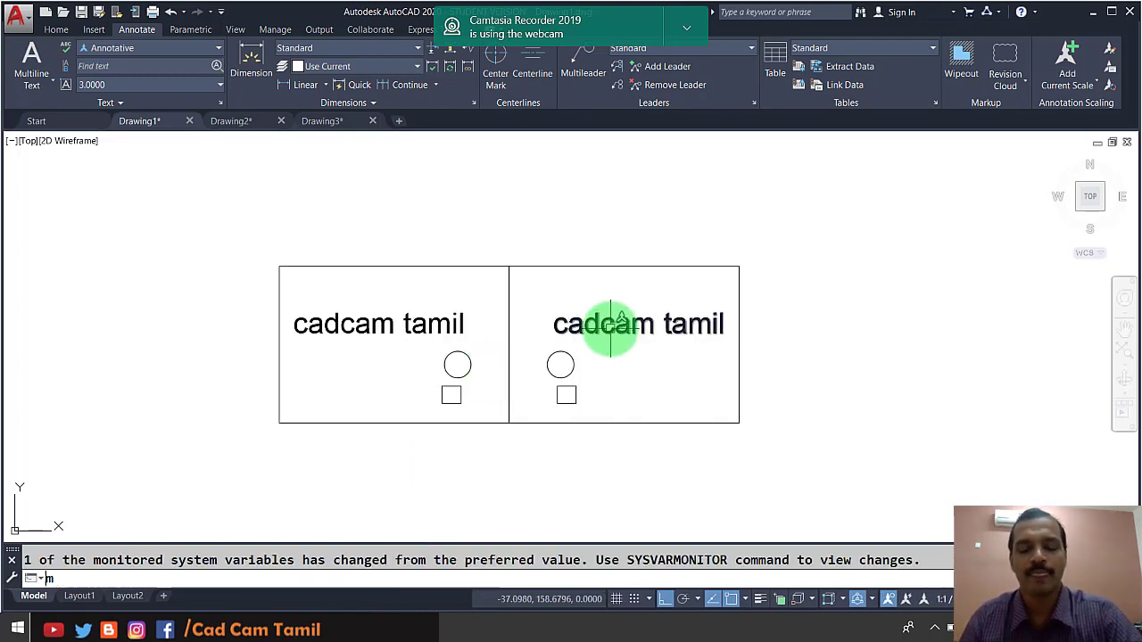
text(mi)
key(Return)
click(462, 444)
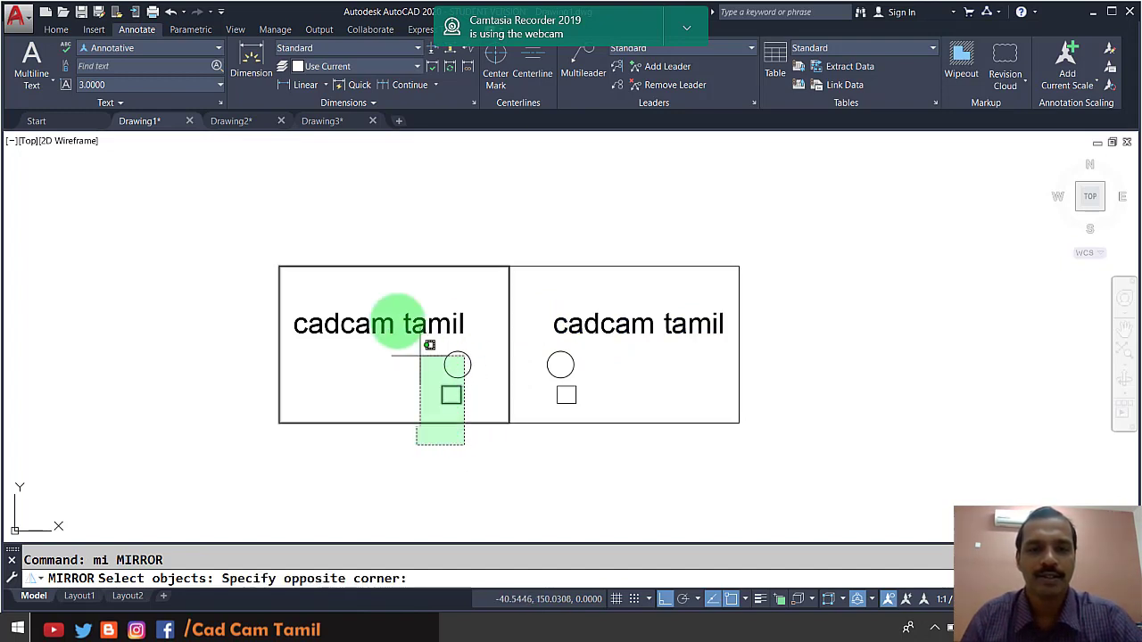
click(293, 248)
key(Return)
click(279, 266)
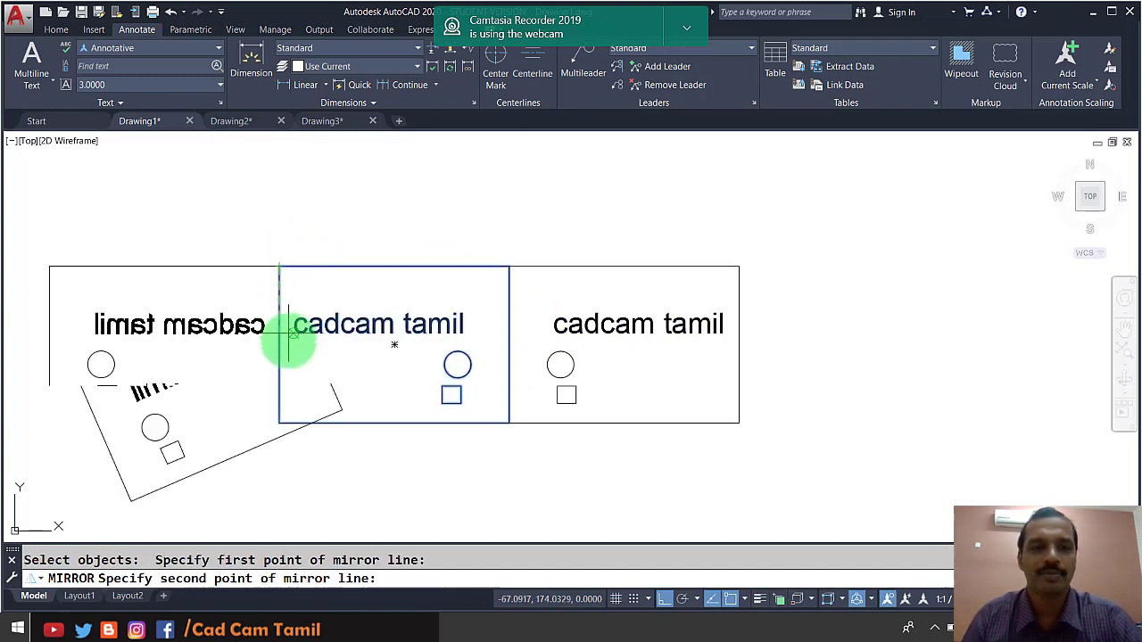
click(280, 423)
key(Return)
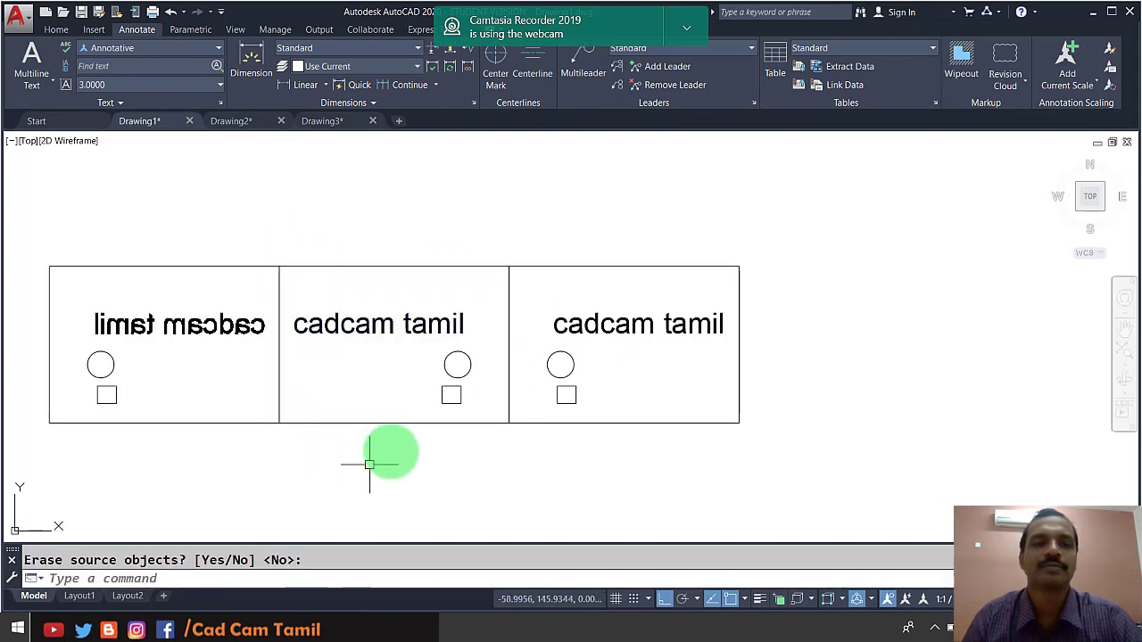
Step: Erase all three frames together with their texts, circles and small rectangles
scroll(36, 380, up, 2)
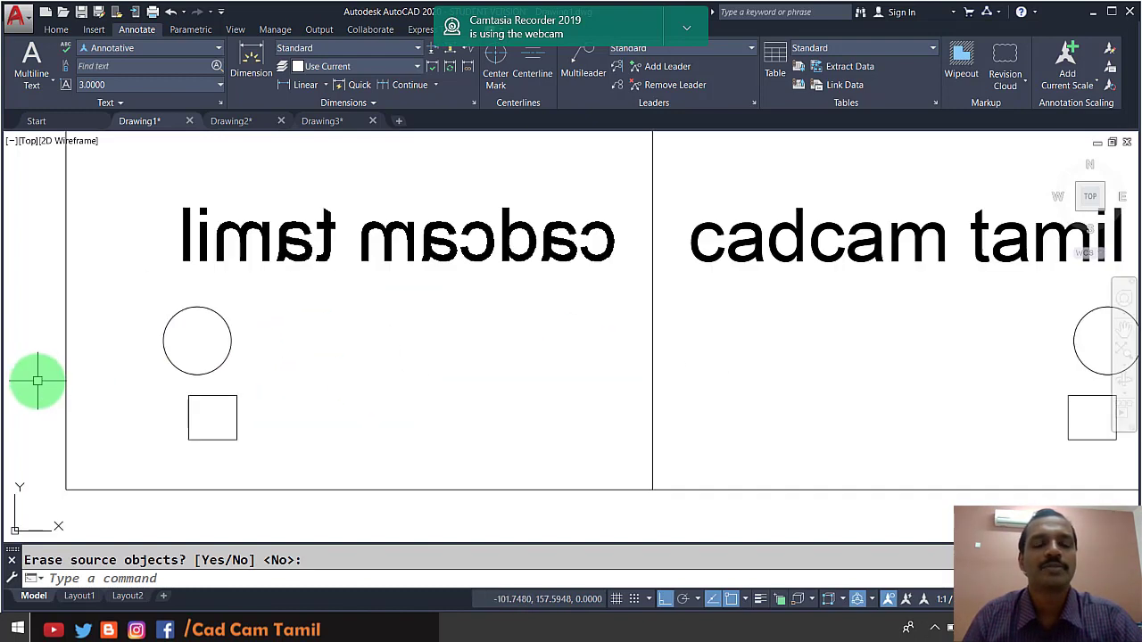
scroll(109, 340, down, 1)
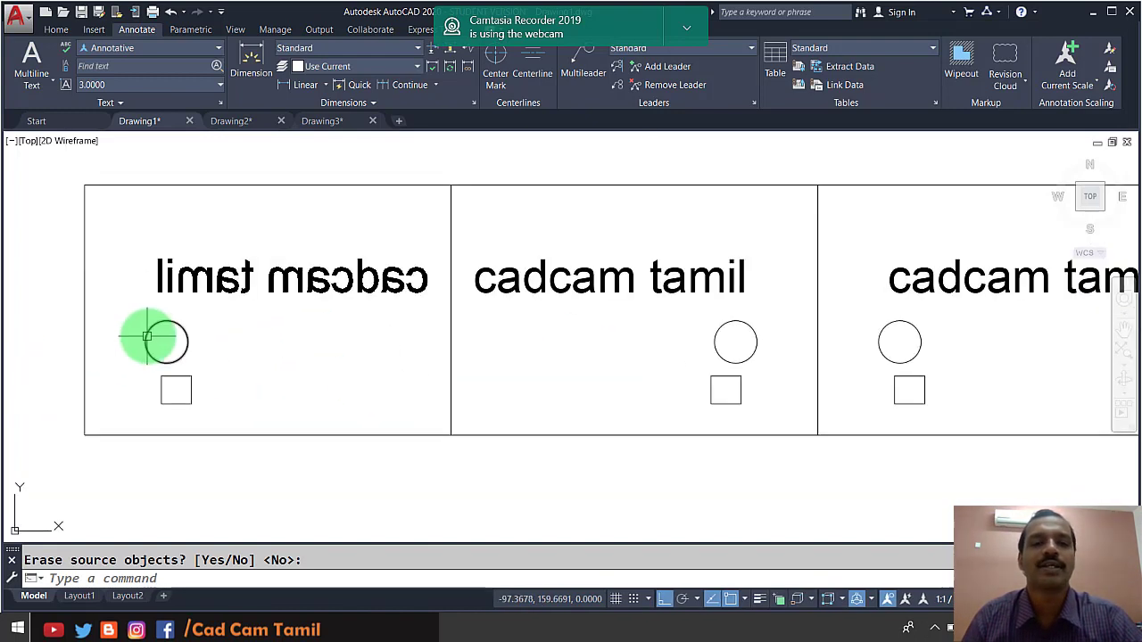
scroll(274, 306, down, 1)
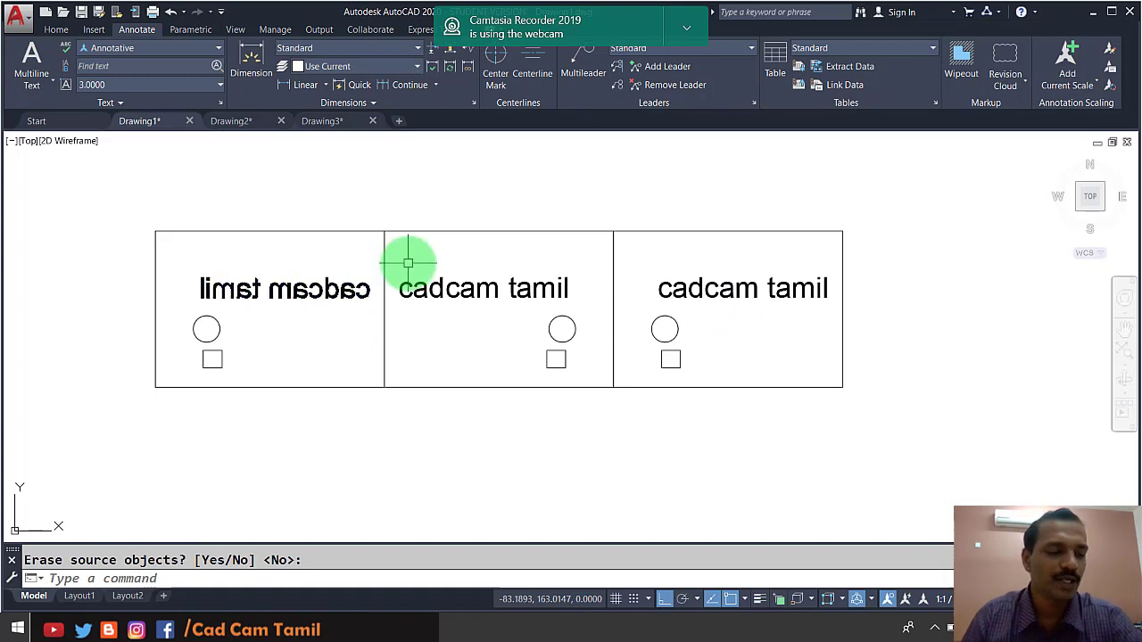
key(Escape)
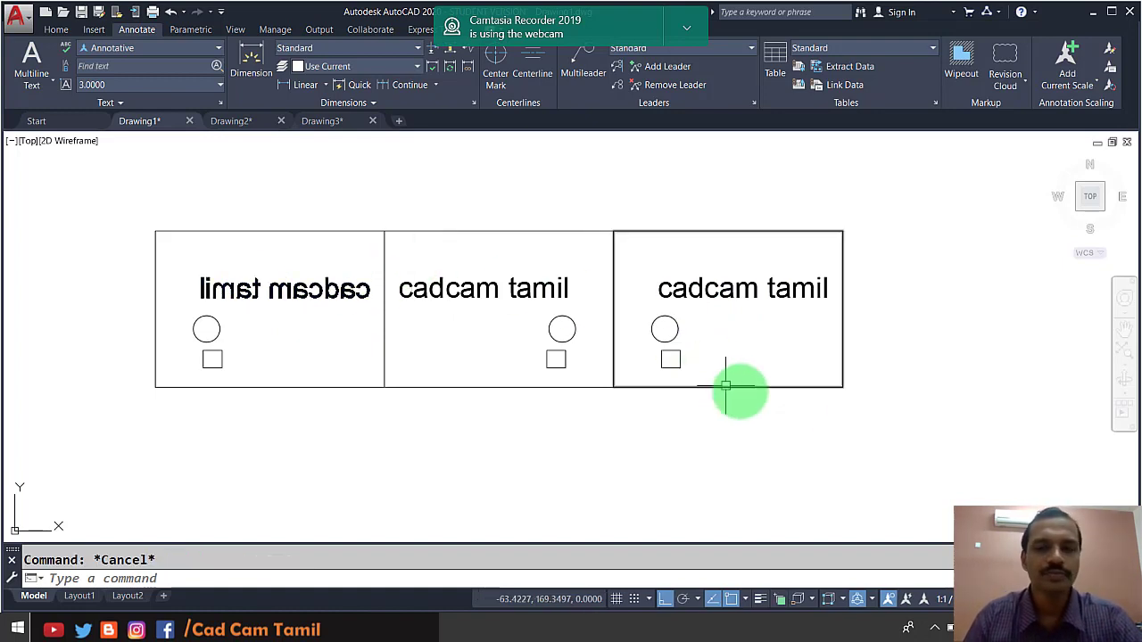
click(886, 417)
click(104, 174)
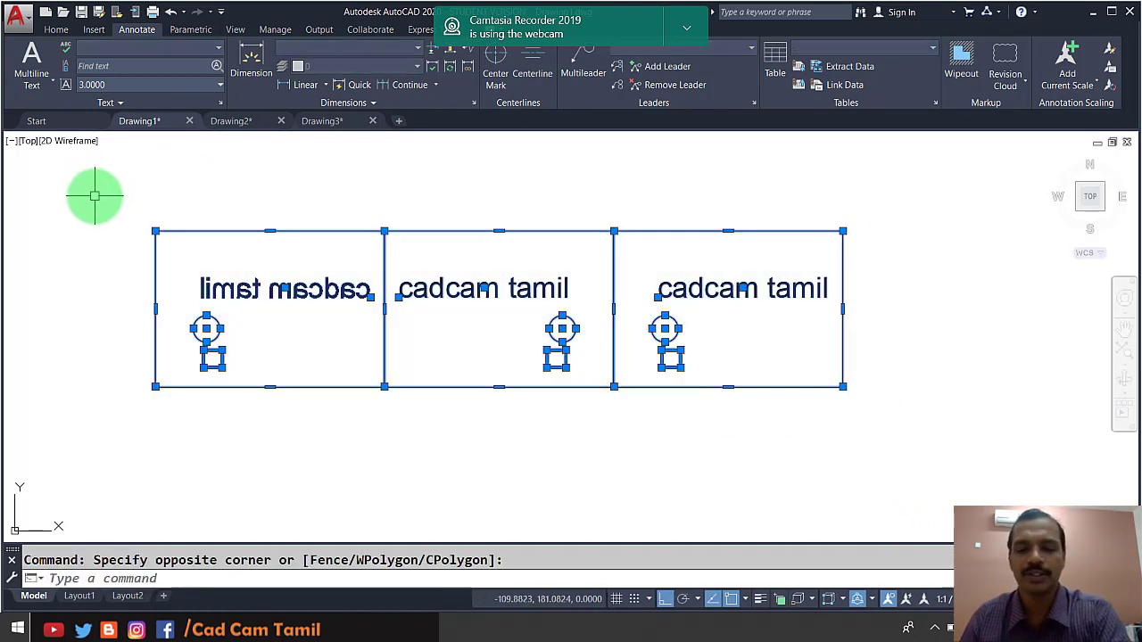
key(Delete)
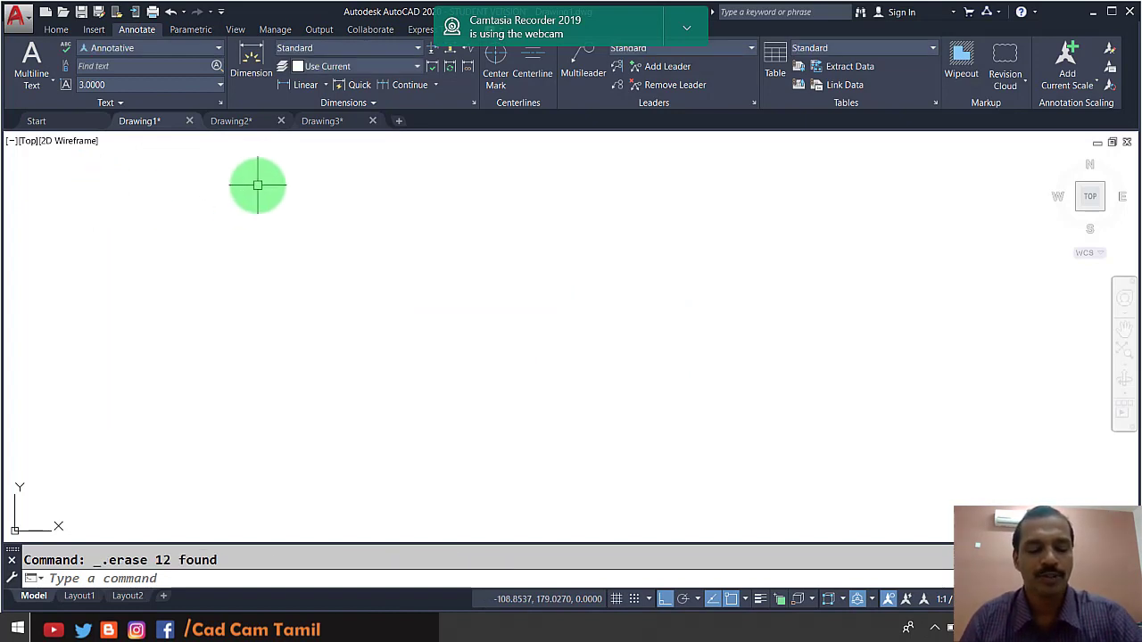
Step: Close Drawing3 without saving its changes and start a new drawing
click(373, 123)
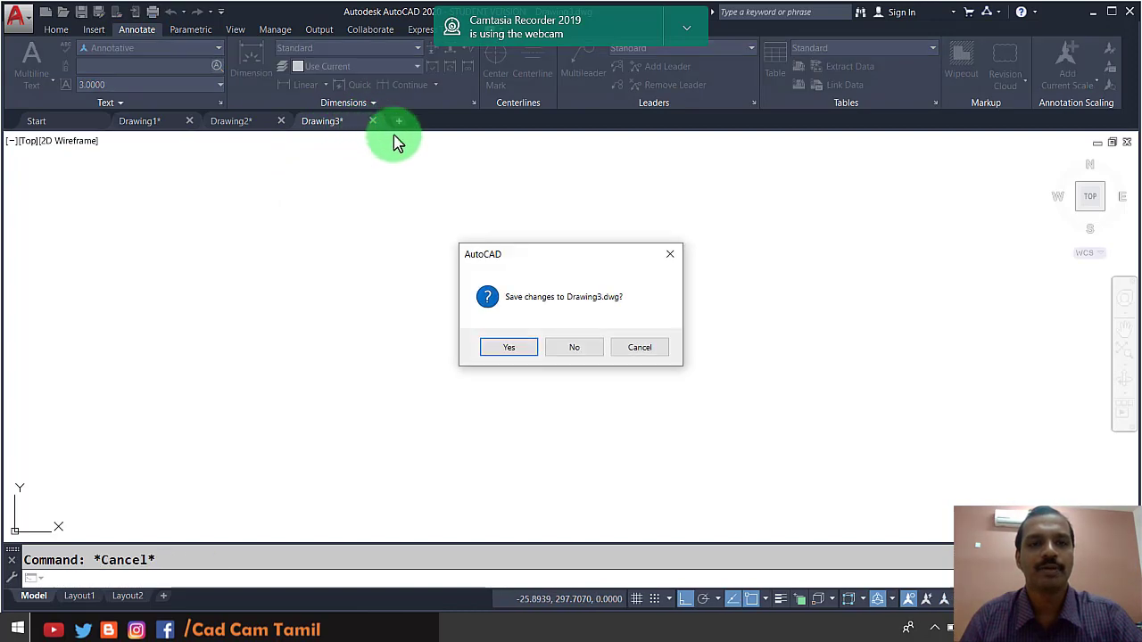
click(558, 347)
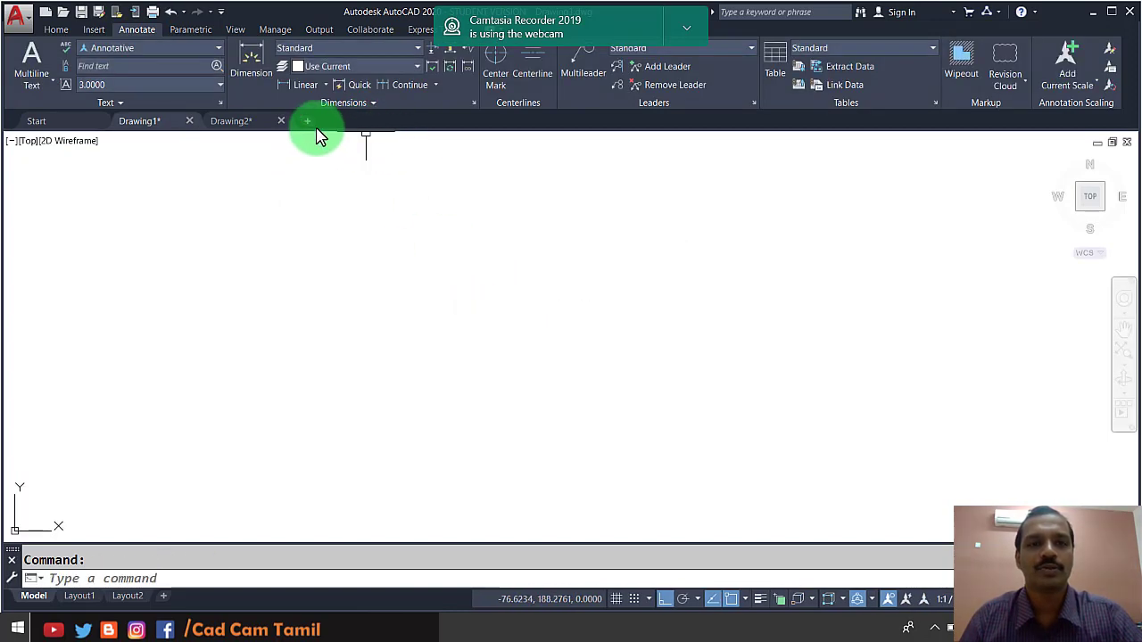
click(306, 121)
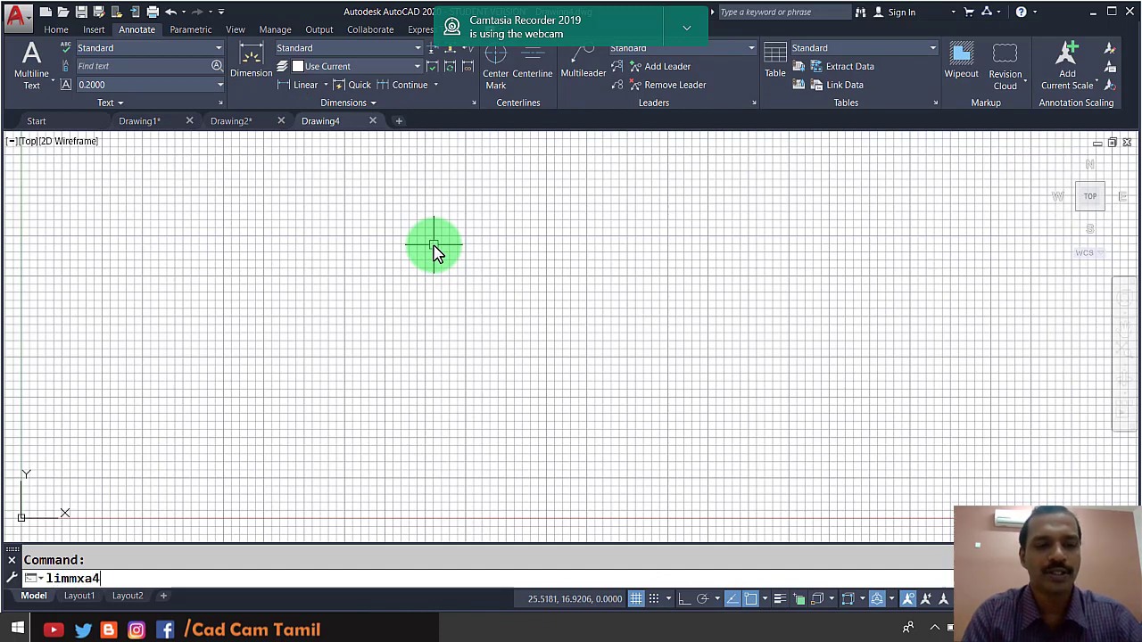
Step: Set the upper drawing limit LIMMAX to 210,297 and turn off the grid display
key(BackSpace)
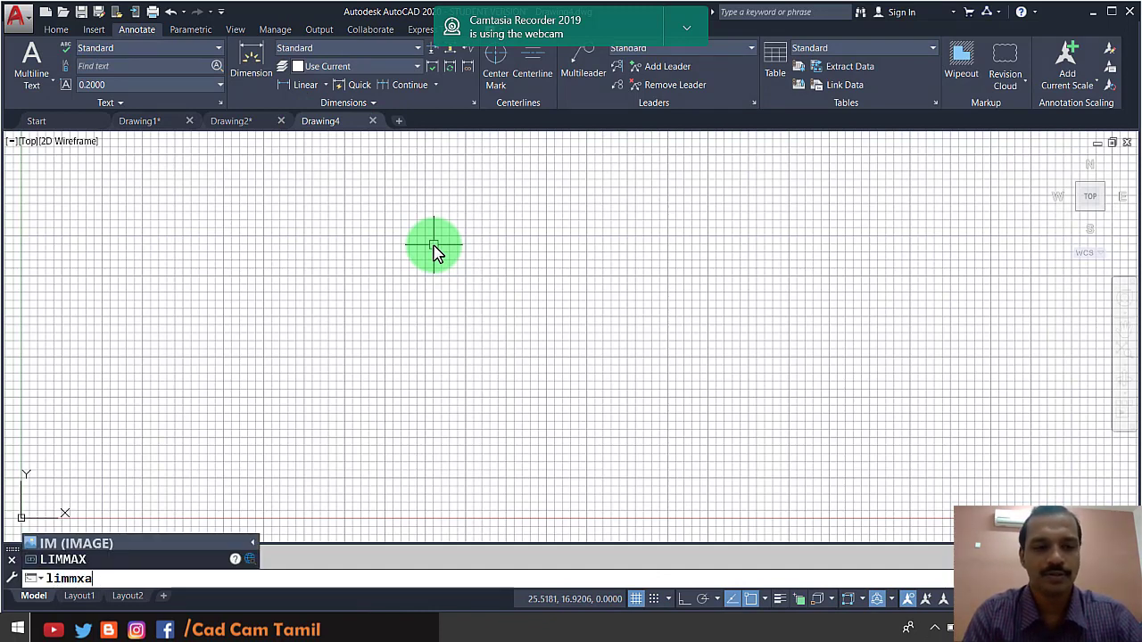
key(Return)
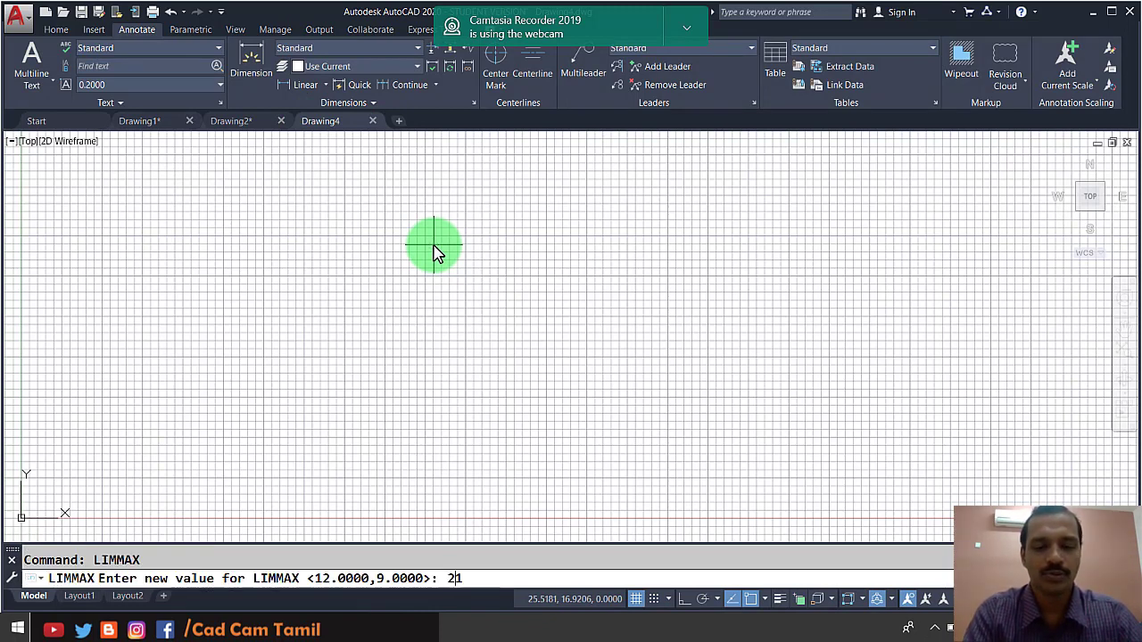
text(210,297)
key(Return)
text(z)
key(Return)
text(a)
key(Return)
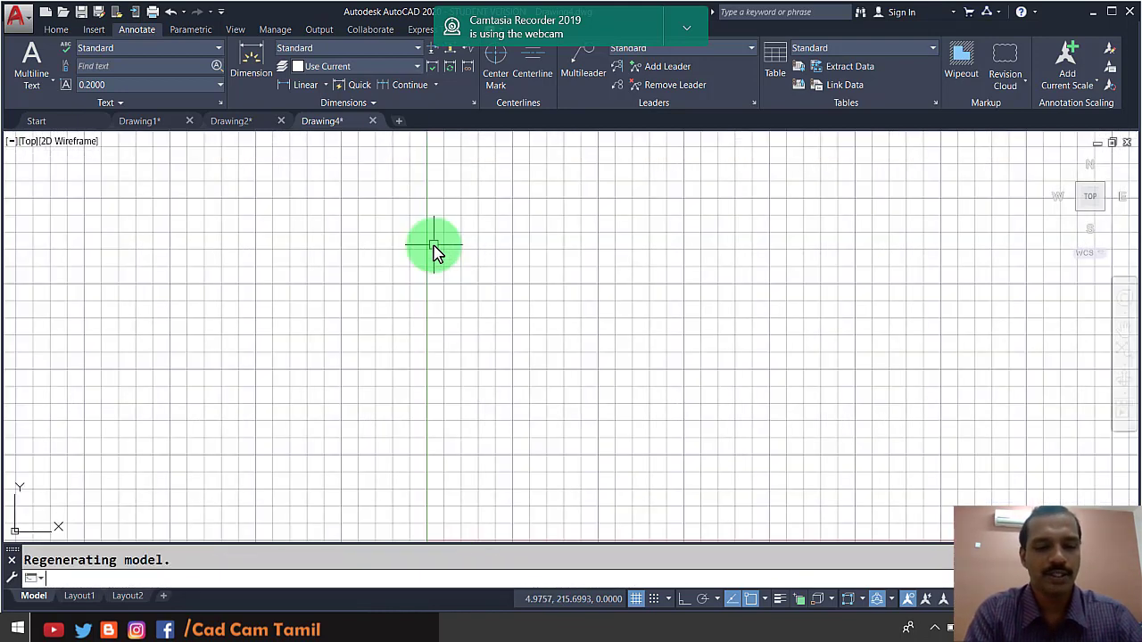
key(F7)
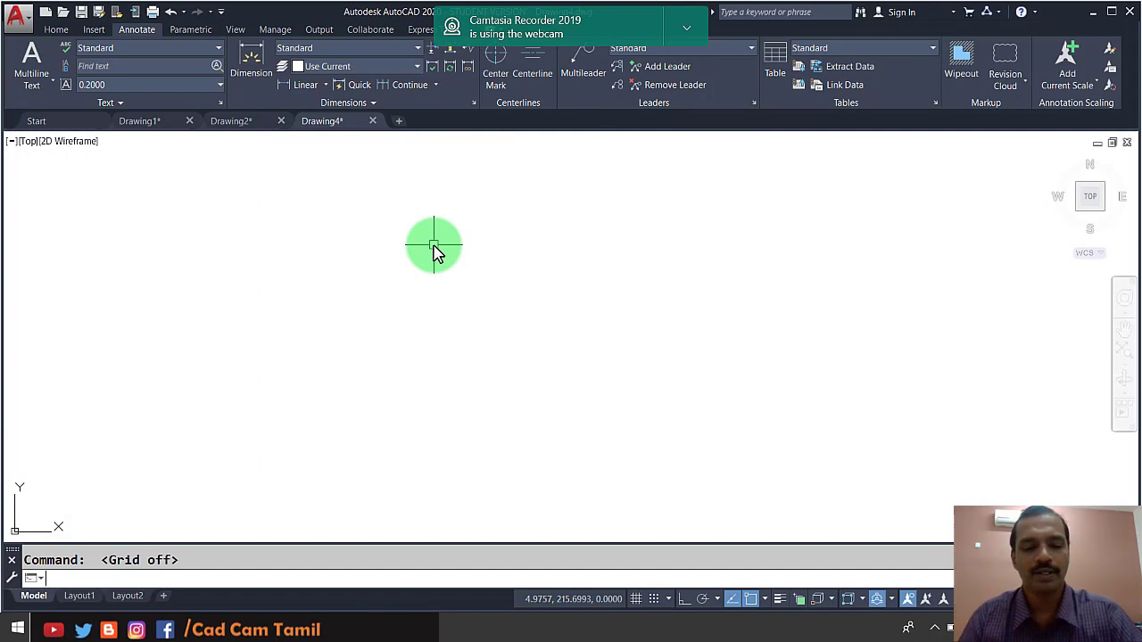
Step: Draw a nearly horizontal line and a circle just below it
text(l)
key(Return)
click(340, 226)
click(500, 230)
key(Return)
text(c)
key(Return)
click(408, 287)
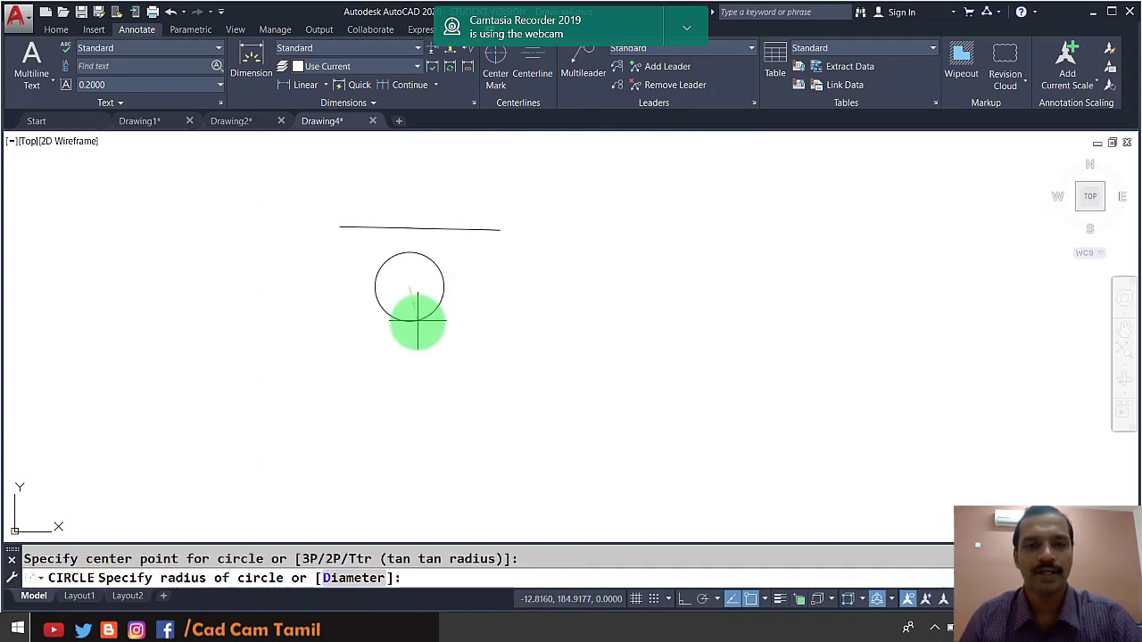
click(419, 325)
Step: Draw an upright rectangle below the circle
text(rec)
key(Return)
click(366, 365)
click(409, 444)
Step: Undo the rectangle, the circle and the line one after another
text(u)
key(Return)
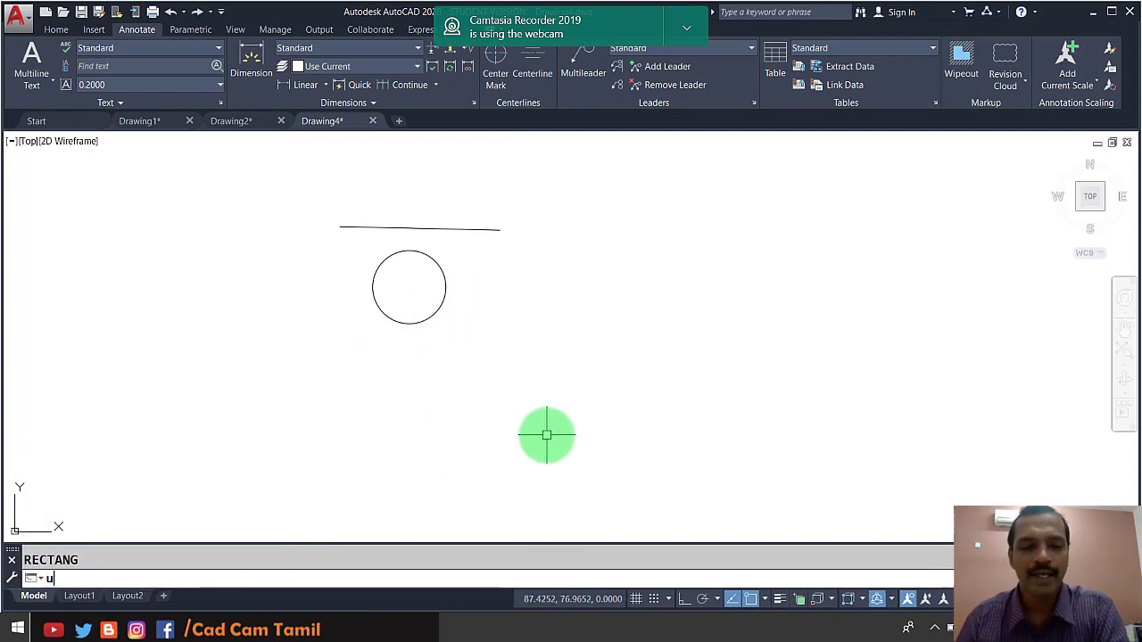
text(u)
key(Return)
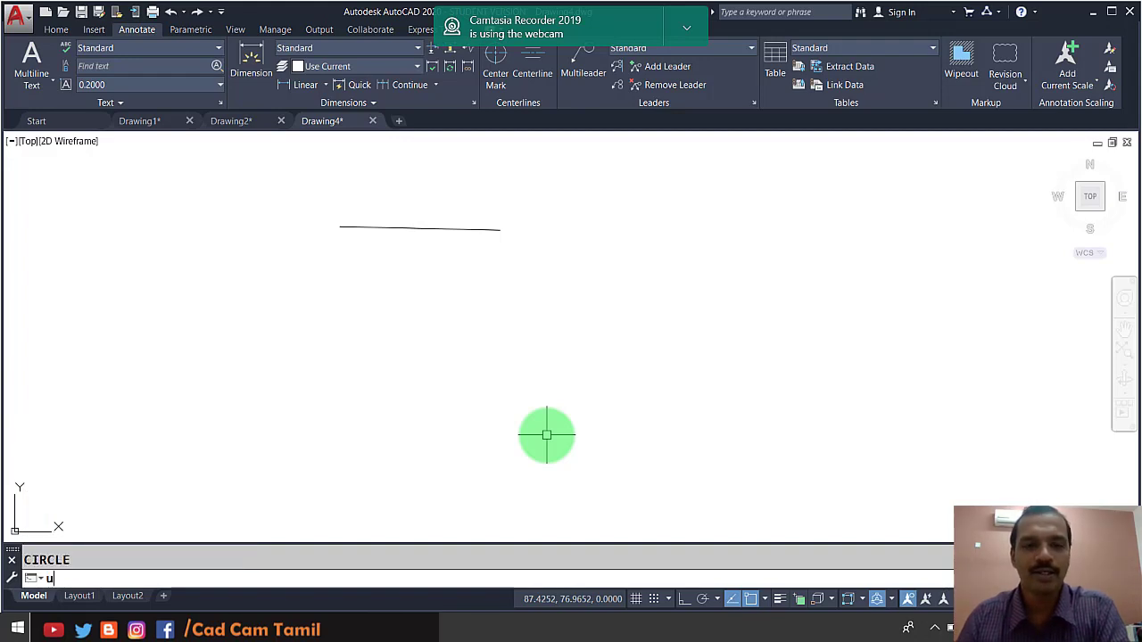
key(Return)
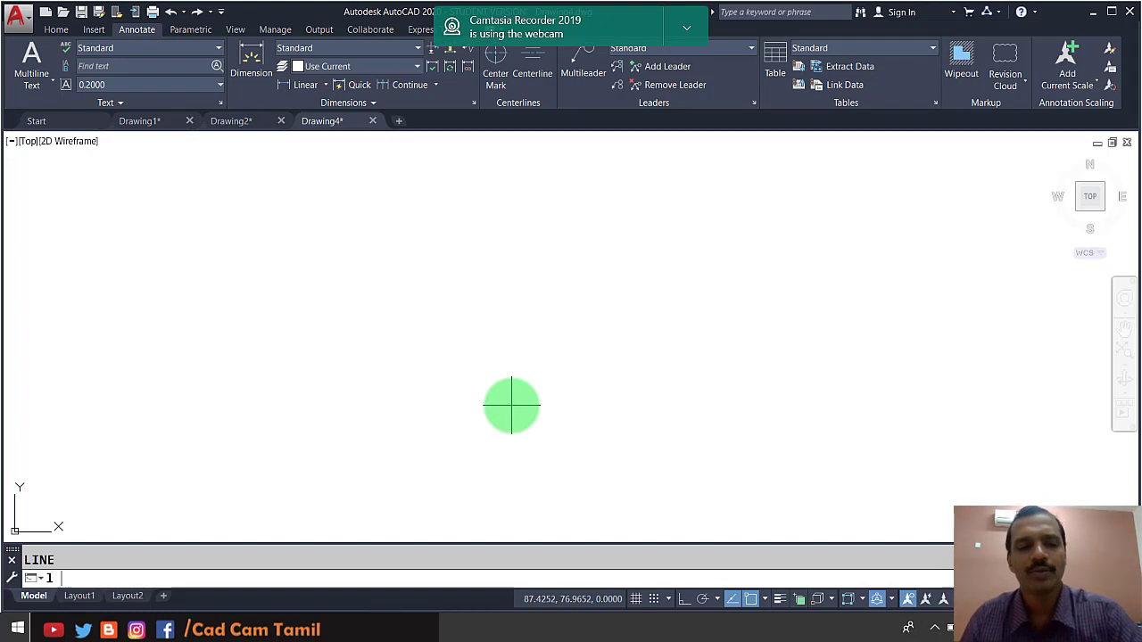
Step: Draw a slightly downward-sloping line and a small upright rectangle below its left end
key(Return)
click(349, 255)
click(516, 267)
key(Return)
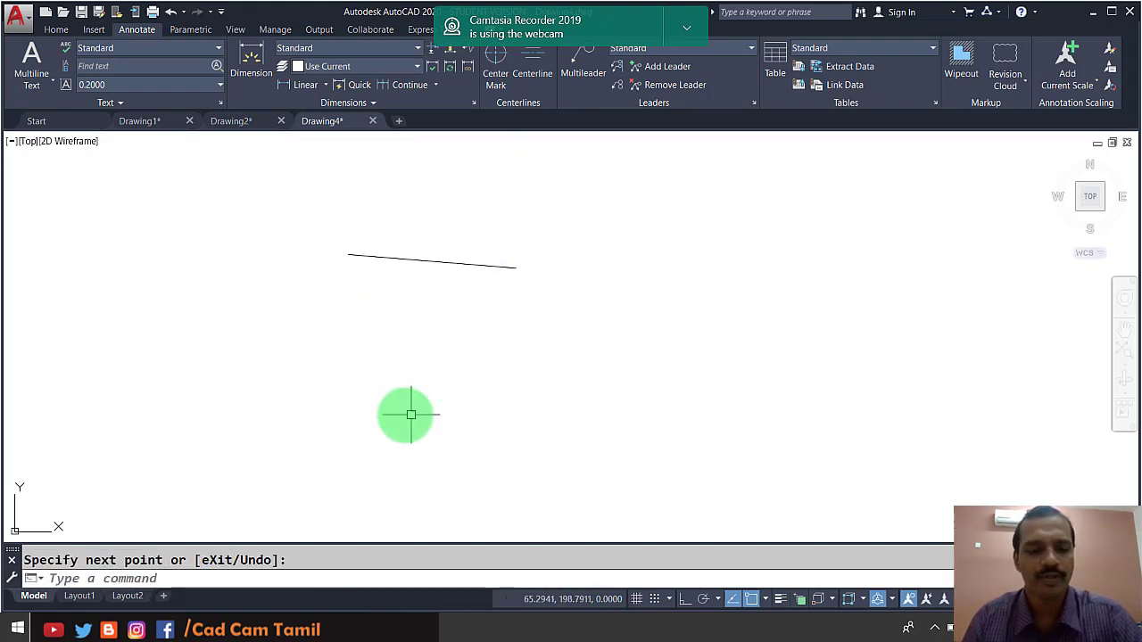
text(rec)
key(Return)
click(289, 314)
click(329, 394)
Step: Draw a circle with a radius of about 38 below the line, beside the rectangle
text(c)
key(Return)
click(406, 332)
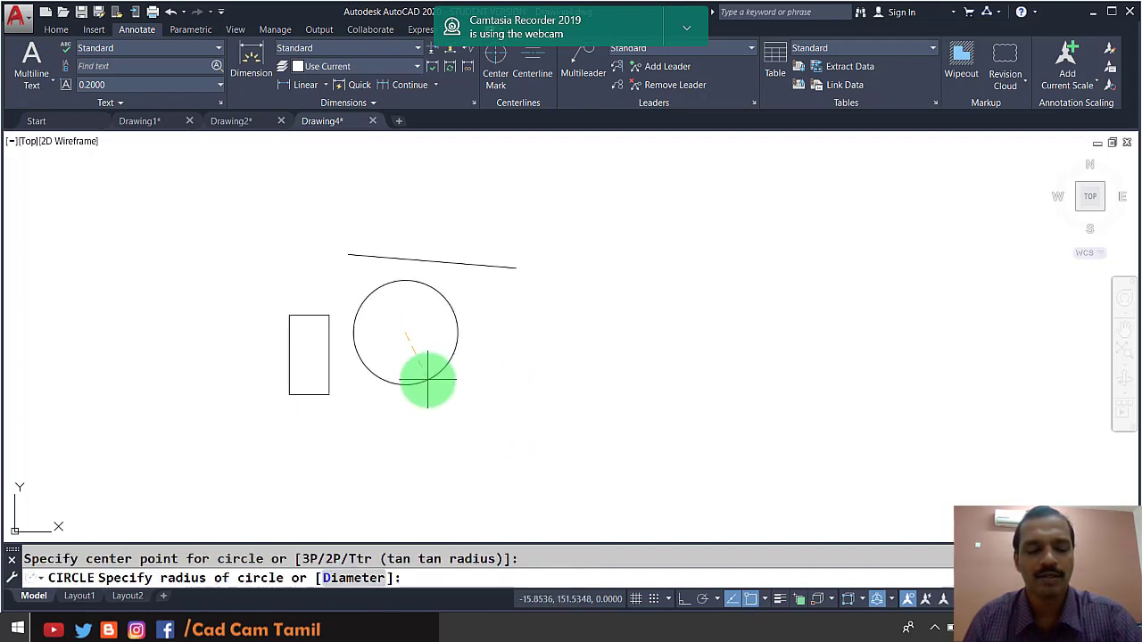
click(428, 379)
Step: Draw a three-point arc to the lower right of the circle, and erase the circle
text(arc)
key(Return)
click(518, 408)
click(546, 360)
click(602, 373)
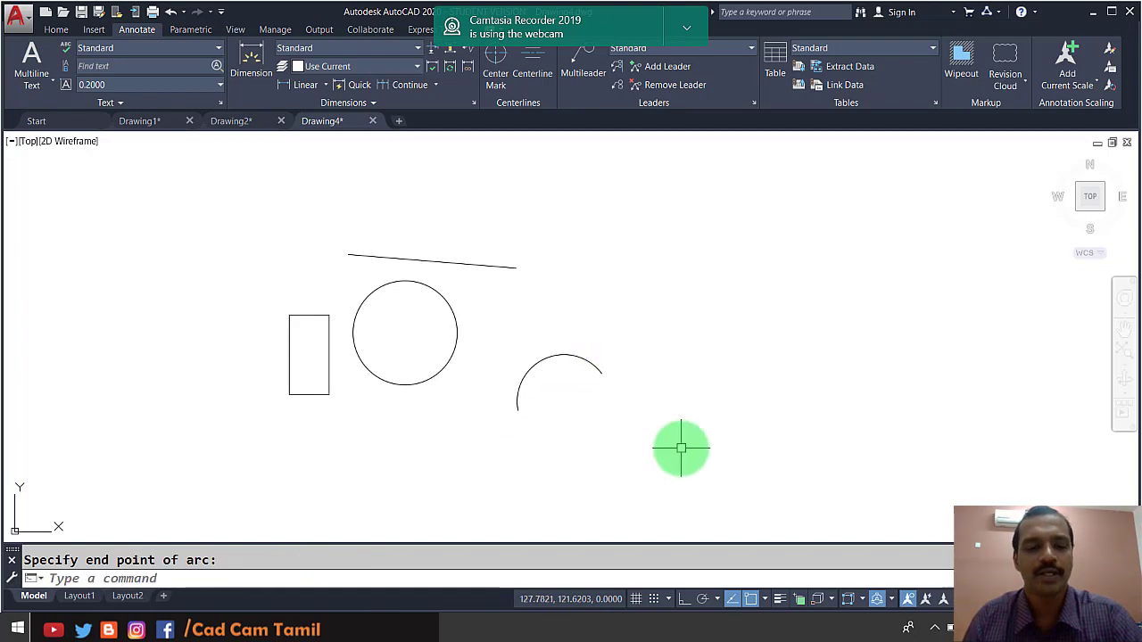
click(456, 350)
key(Delete)
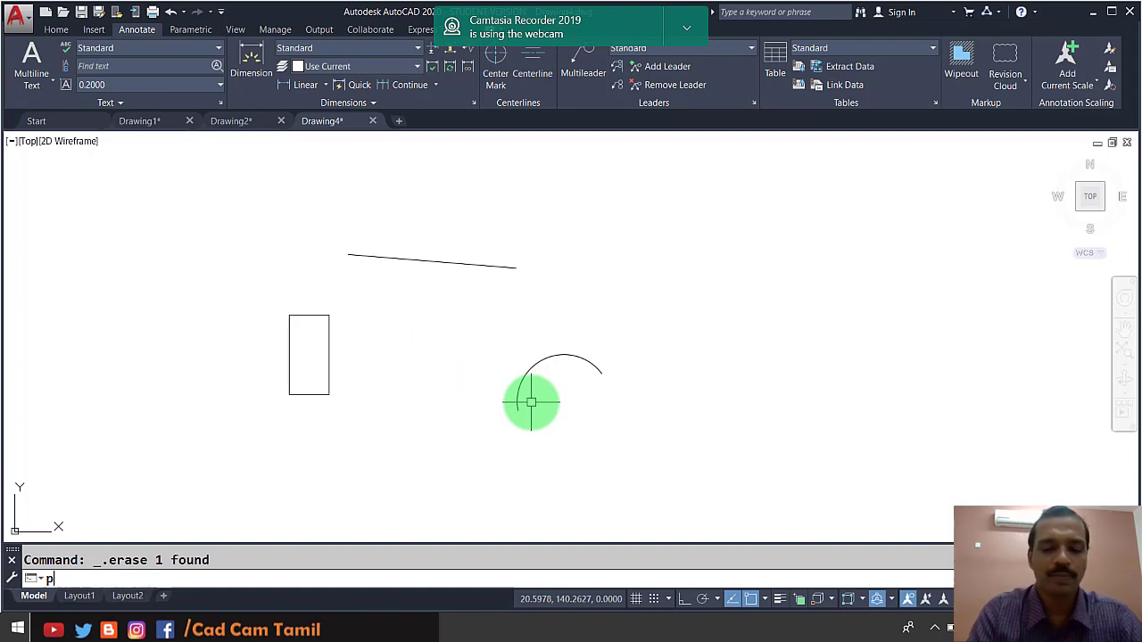
Step: Draw a six-sided polygon, inscribed in a circle, to the left of the rectangle
text(pol)
key(Return)
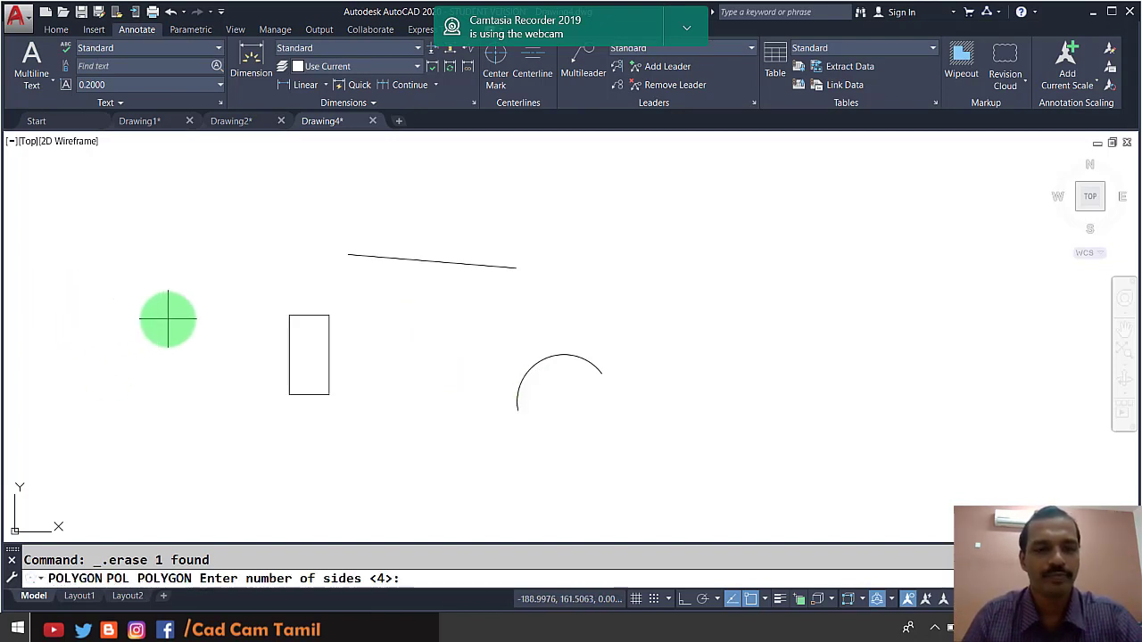
key(Return)
key(Escape)
key(Return)
text(6)
key(Return)
click(151, 326)
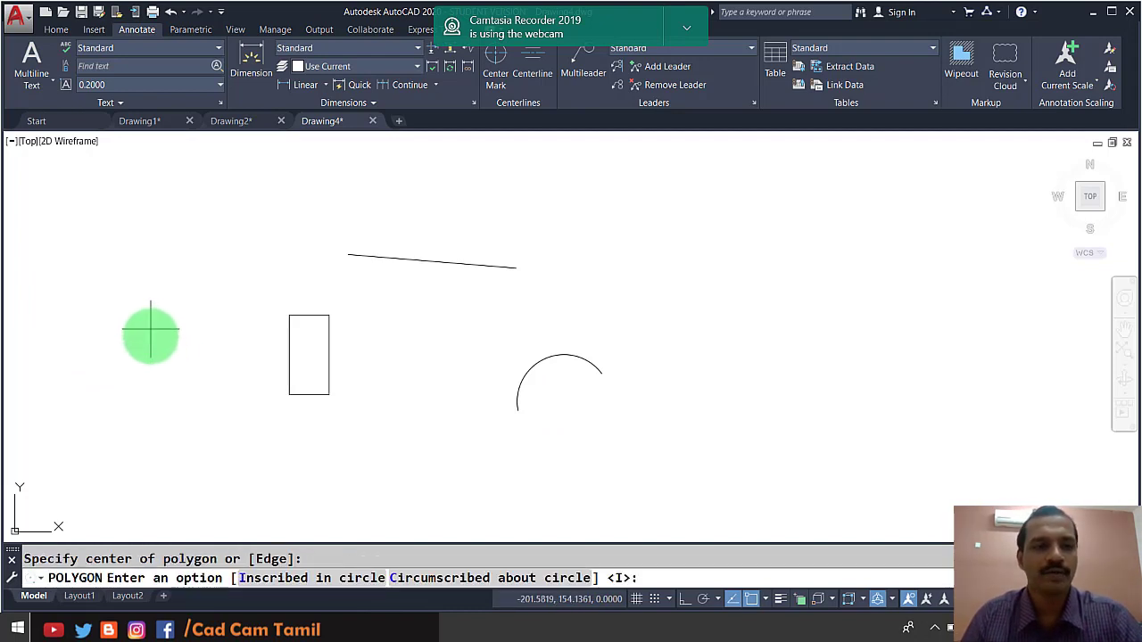
key(Return)
click(166, 396)
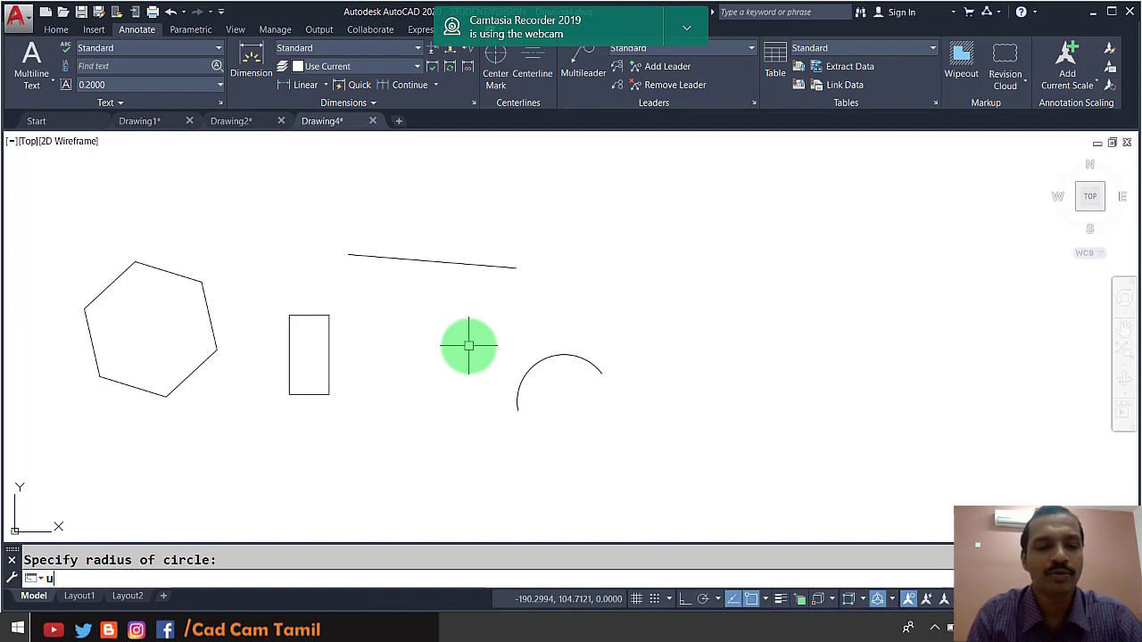
Step: Undo the hexagon and bring it back with Redo
key(Return)
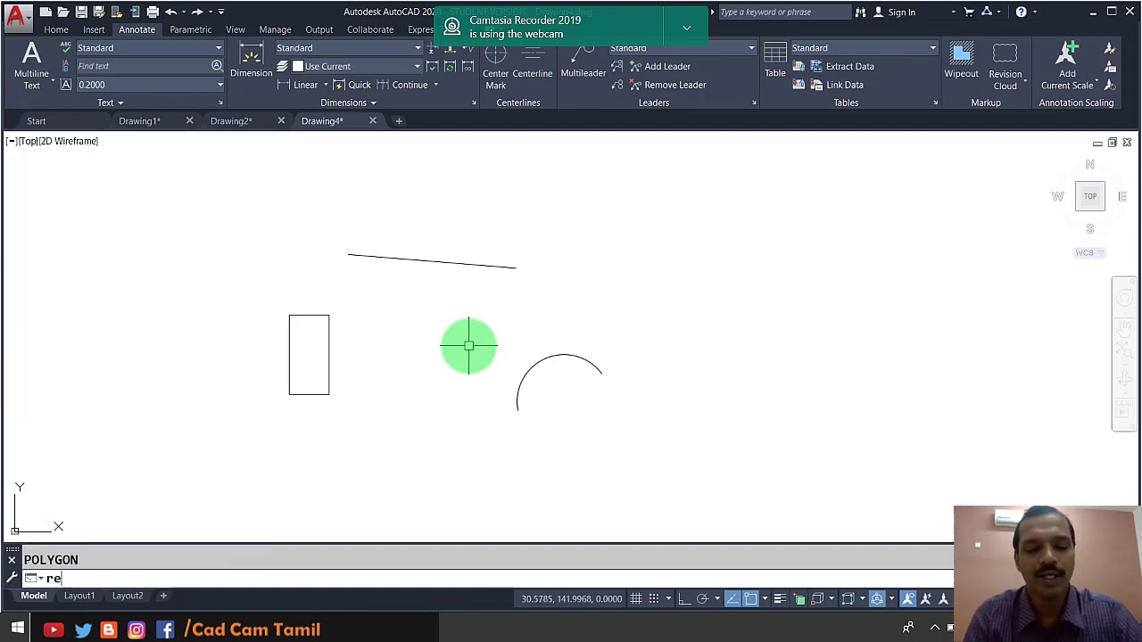
text(redo)
key(Return)
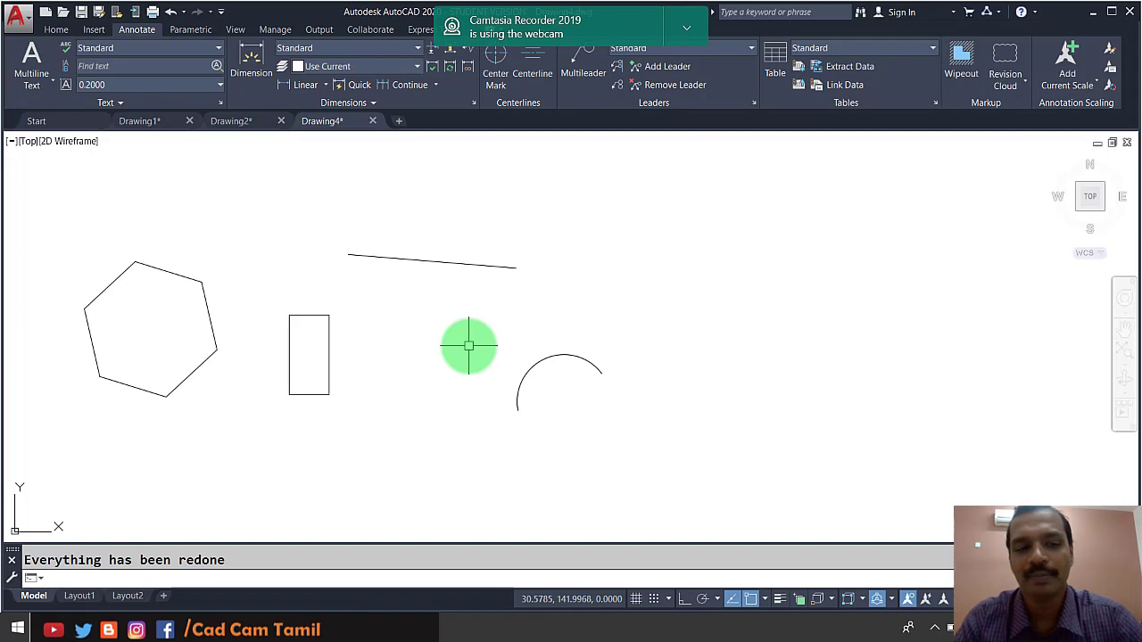
Step: Restore the erased circle with the OOPS command
text(oop)
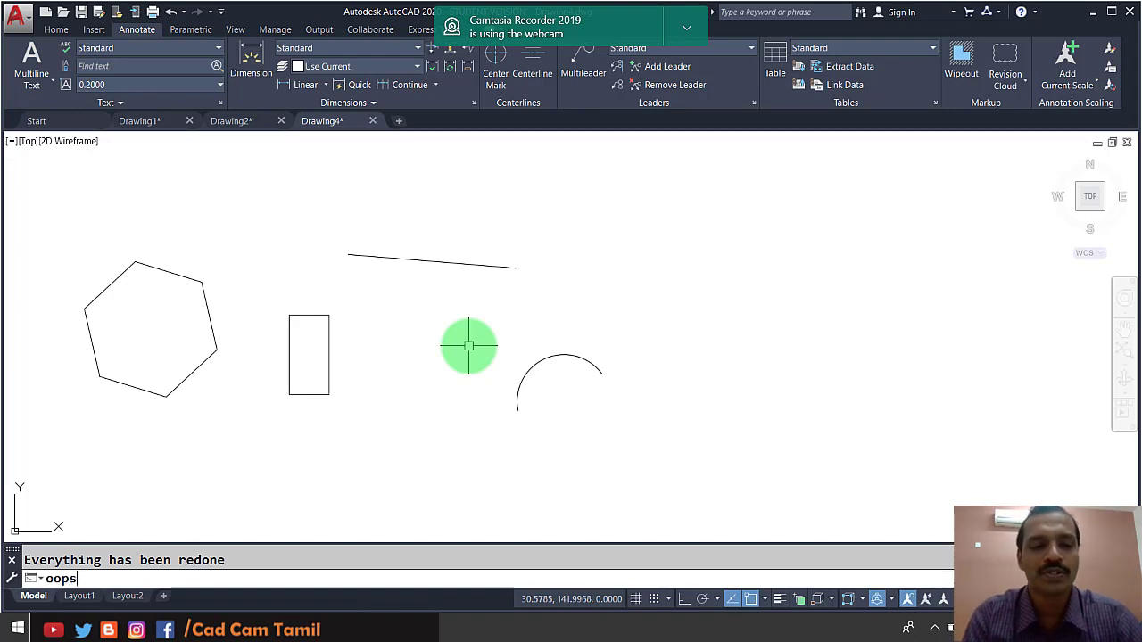
text(s)
key(Return)
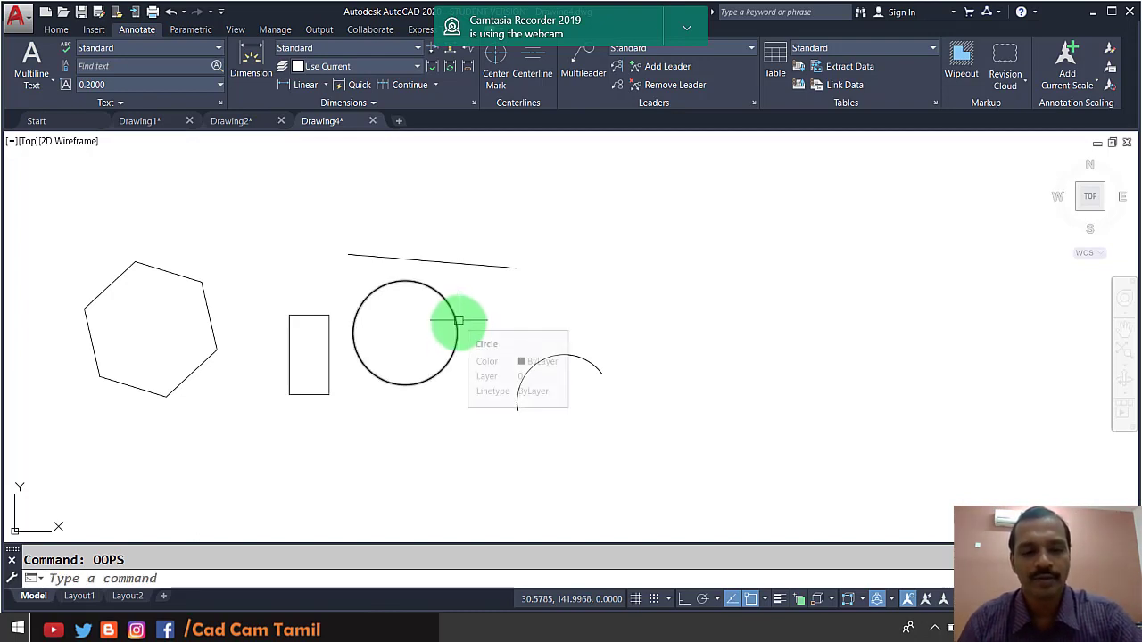
Step: Erase the circle and the sloping line together with a crossing selection
text(e)
key(Return)
click(432, 335)
click(364, 232)
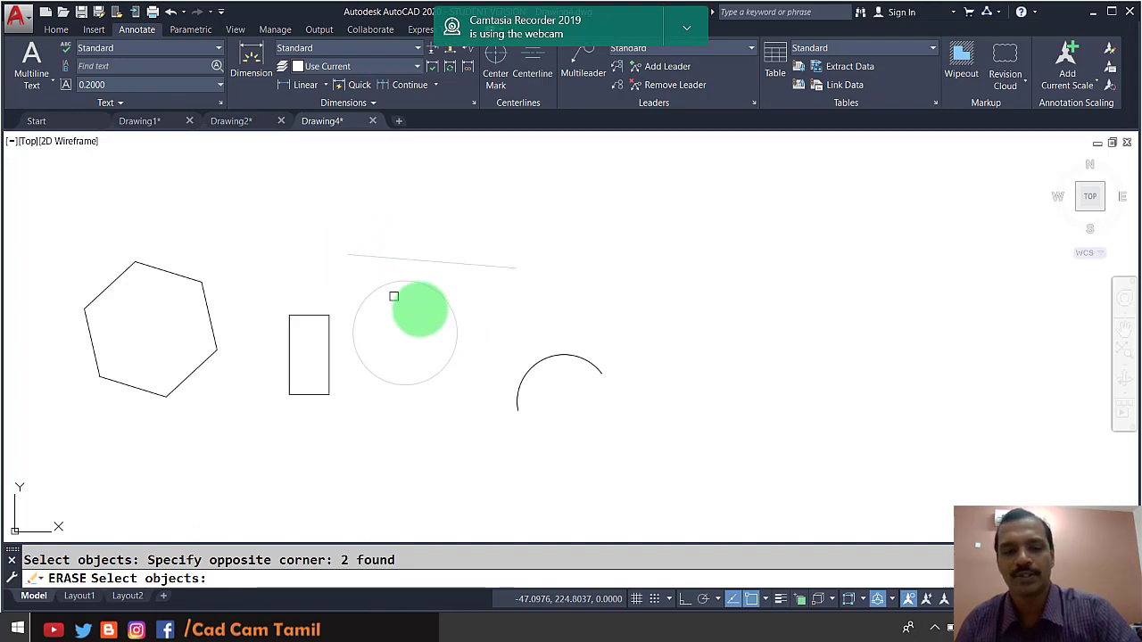
key(Return)
text(rec)
key(Return)
click(470, 324)
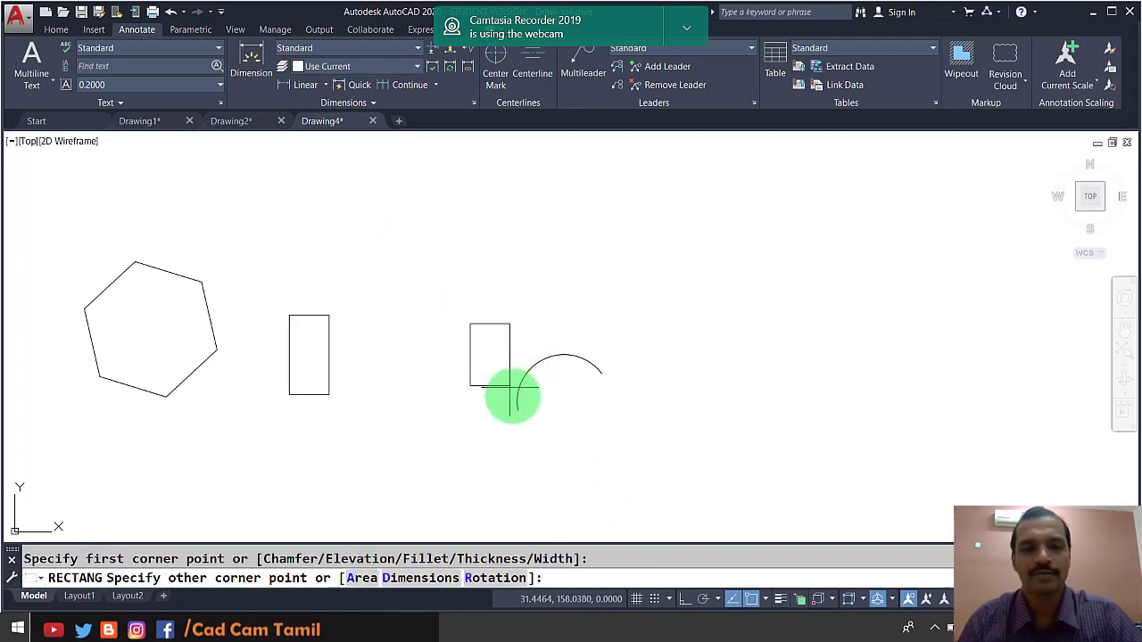
key(Escape)
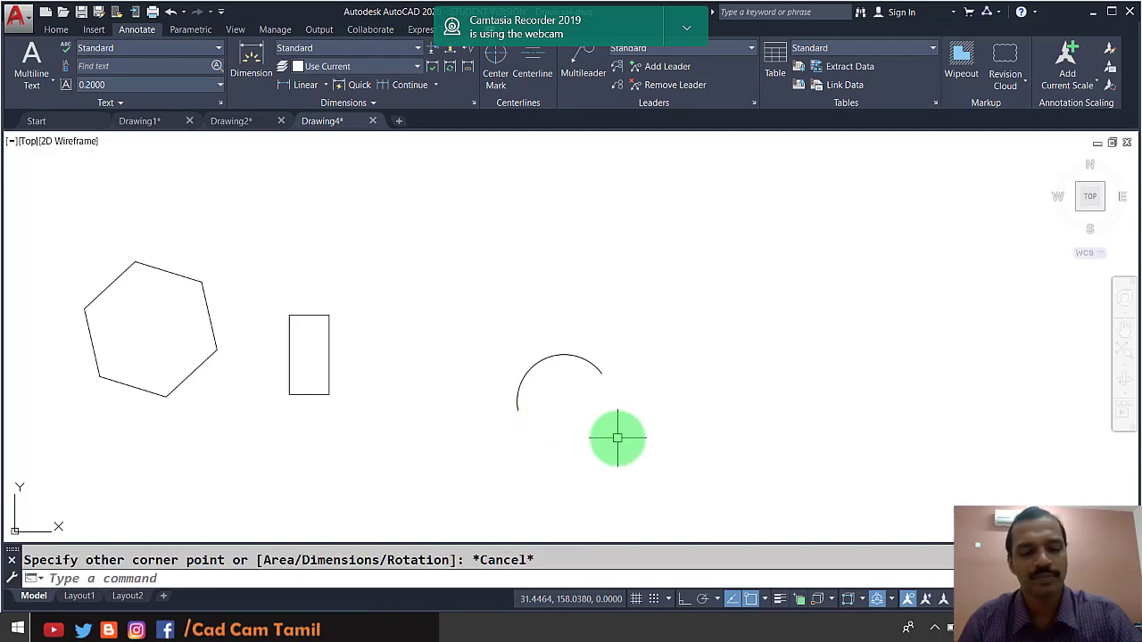
Step: Draw a large circle between the rectangle and the arc, and undo it
text(c)
key(Return)
click(441, 322)
click(478, 397)
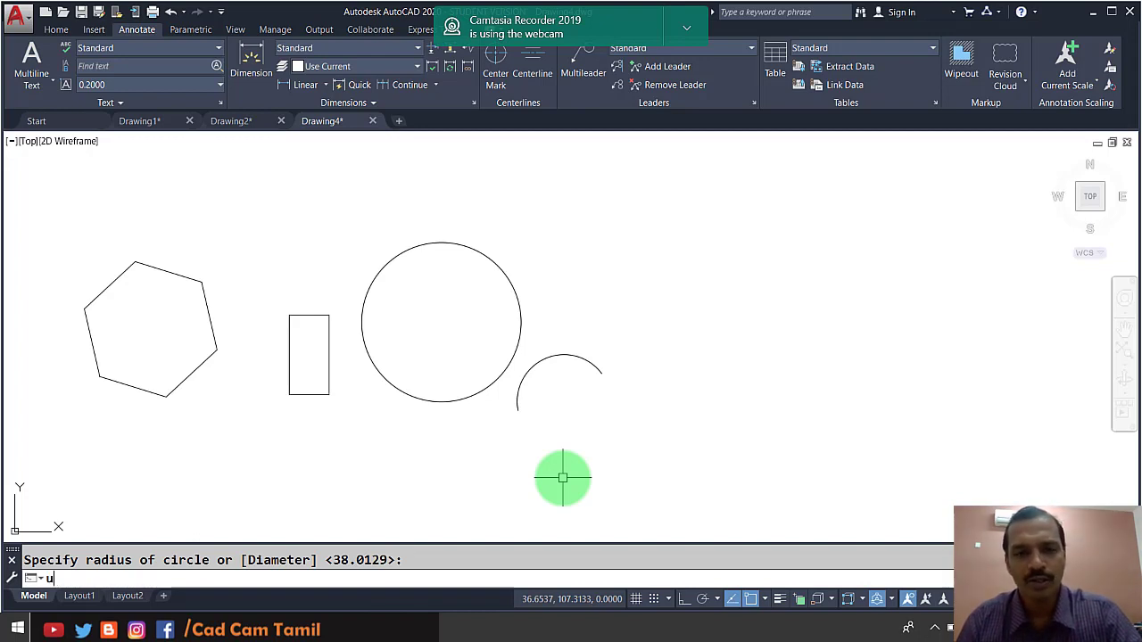
text(u)
key(Return)
Step: Draw a large rectangle enclosing the arc
text(rec)
key(Return)
click(464, 286)
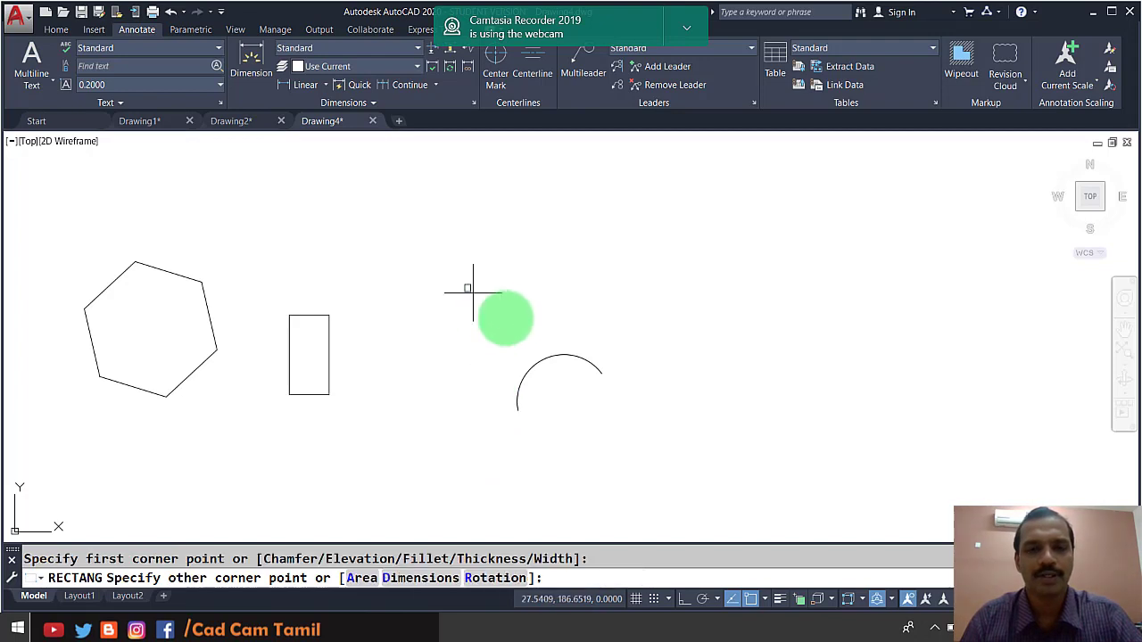
click(705, 492)
Step: Try to redo the undone circle after the new rectangle, and examine the command's response in the text window
text(red)
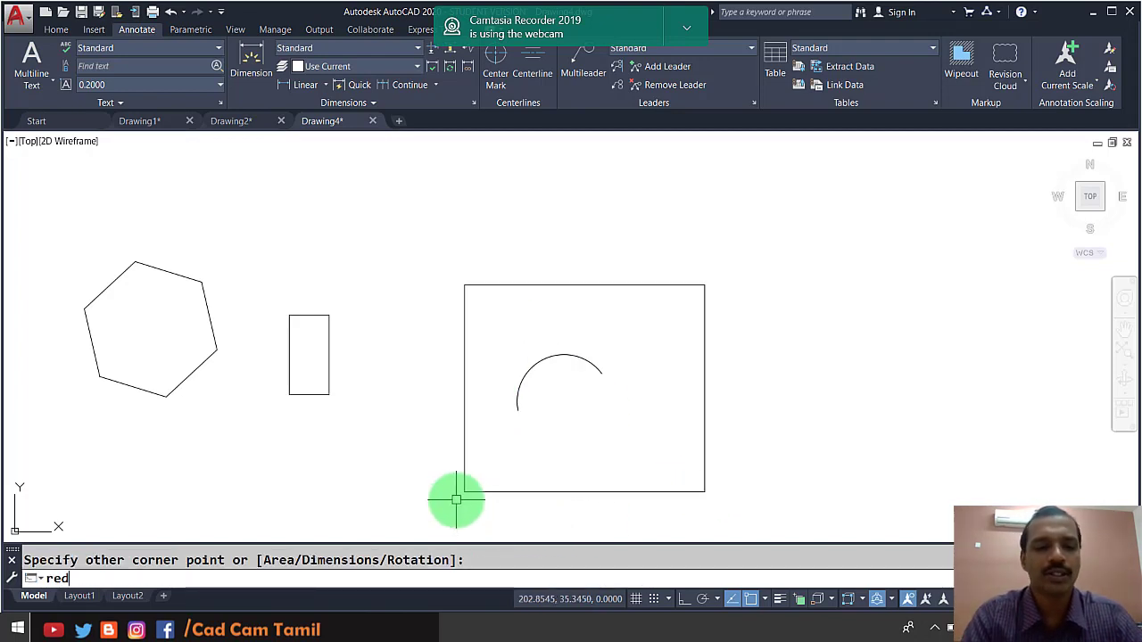
text(o)
key(Return)
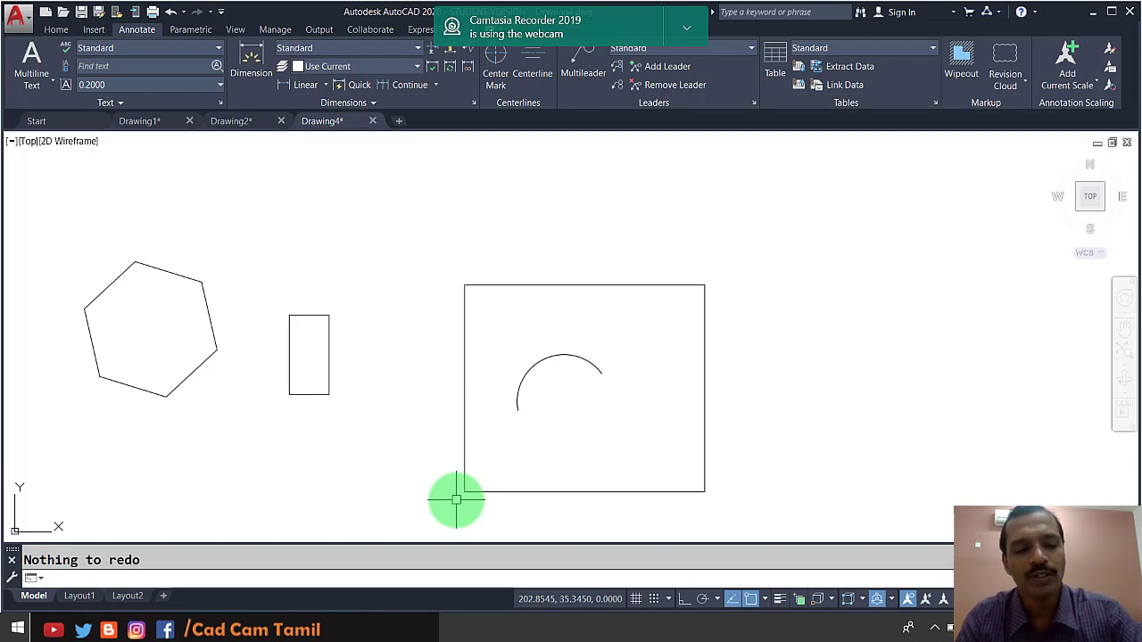
key(F2)
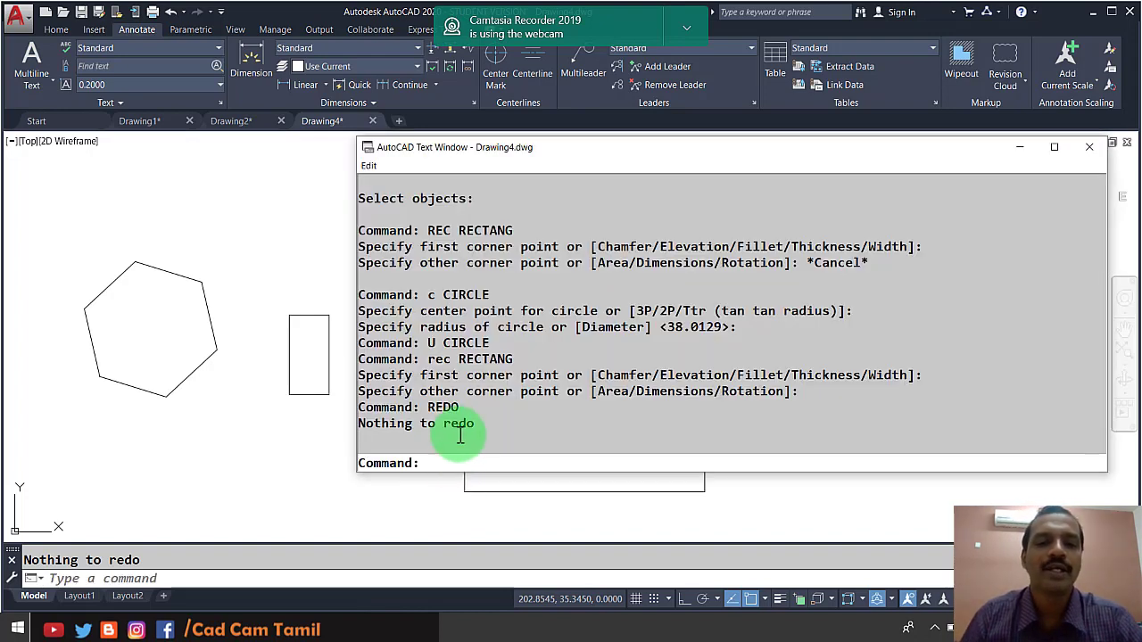
drag(485, 431, 372, 431)
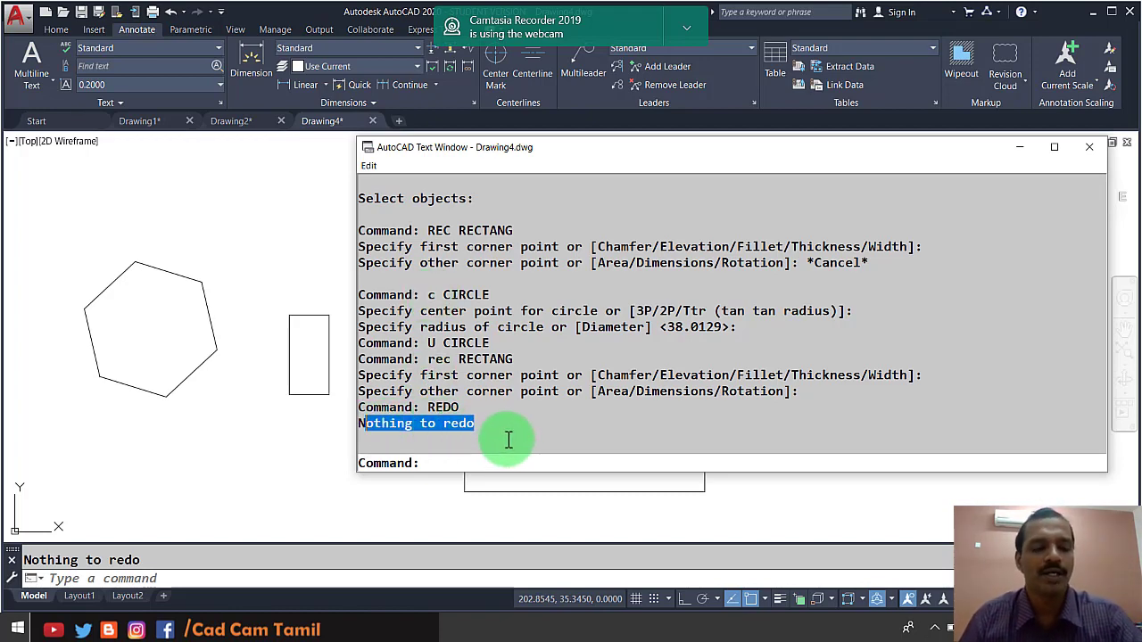
key(F2)
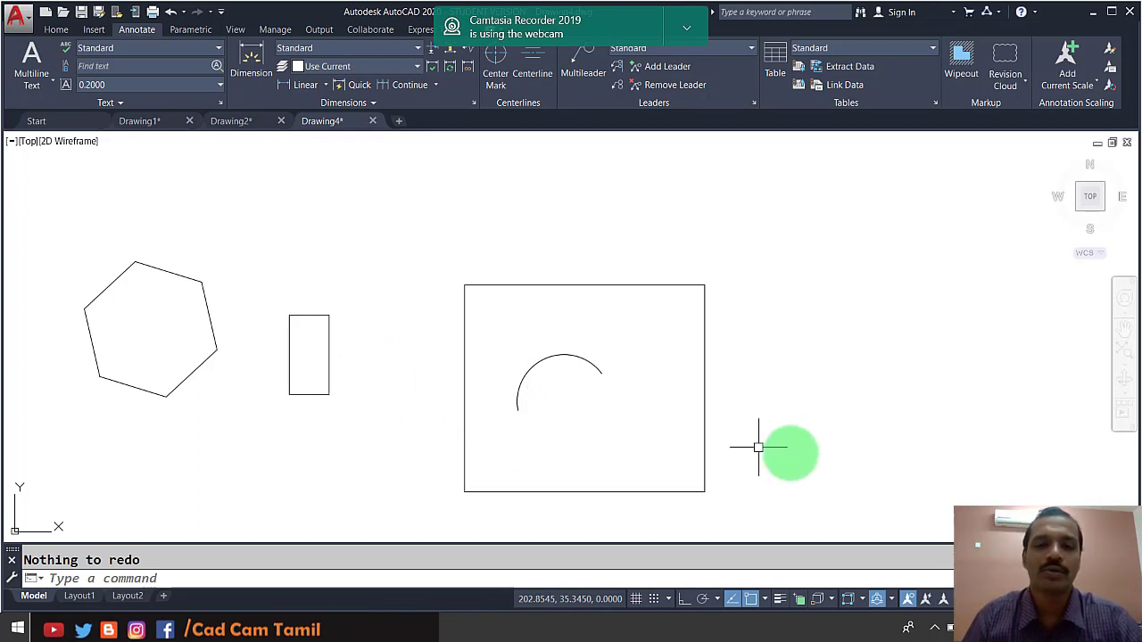
Step: Erase all objects in the drawing: the hexagon, both rectangles and the arc
click(788, 491)
click(134, 242)
key(Delete)
Step: Draw a circle in the upper left of the empty drawing and a three-point arc to its lower right
text(c)
key(Return)
click(163, 252)
click(197, 299)
text(a)
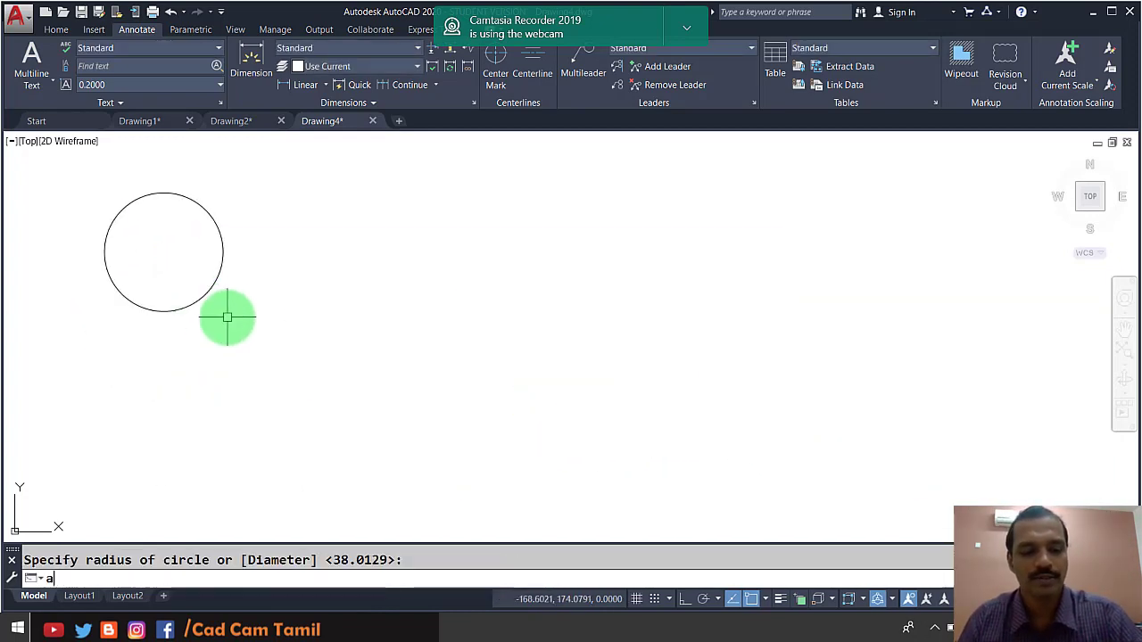
key(Return)
click(243, 363)
click(270, 305)
click(336, 275)
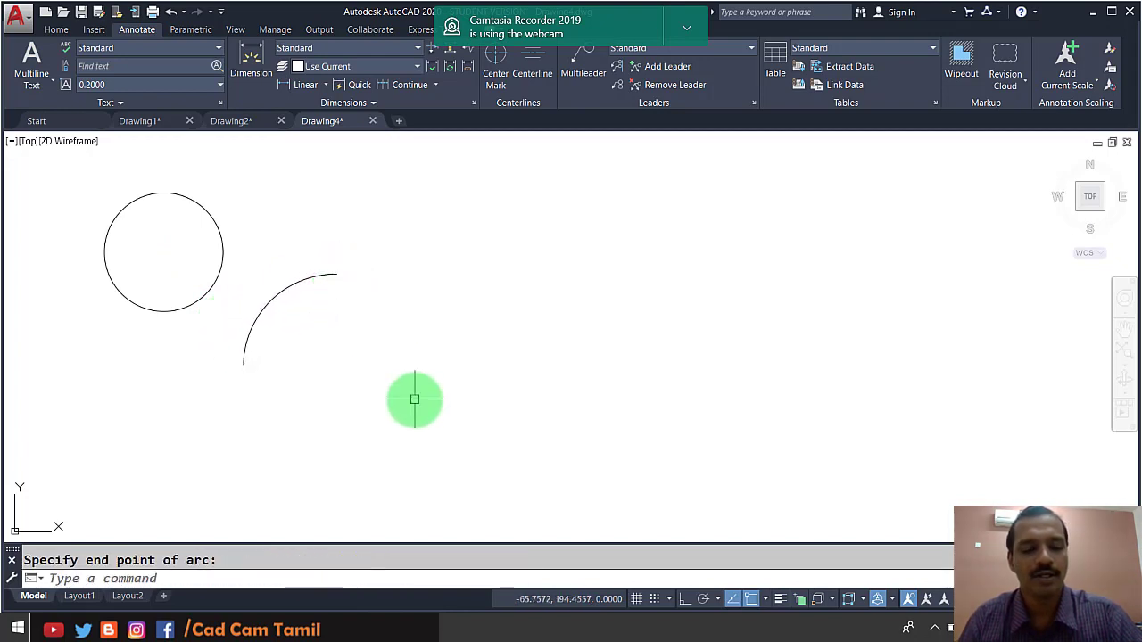
Step: Draw a slightly rising line to the lower right of the arc
text(l)
key(Return)
click(370, 390)
click(511, 372)
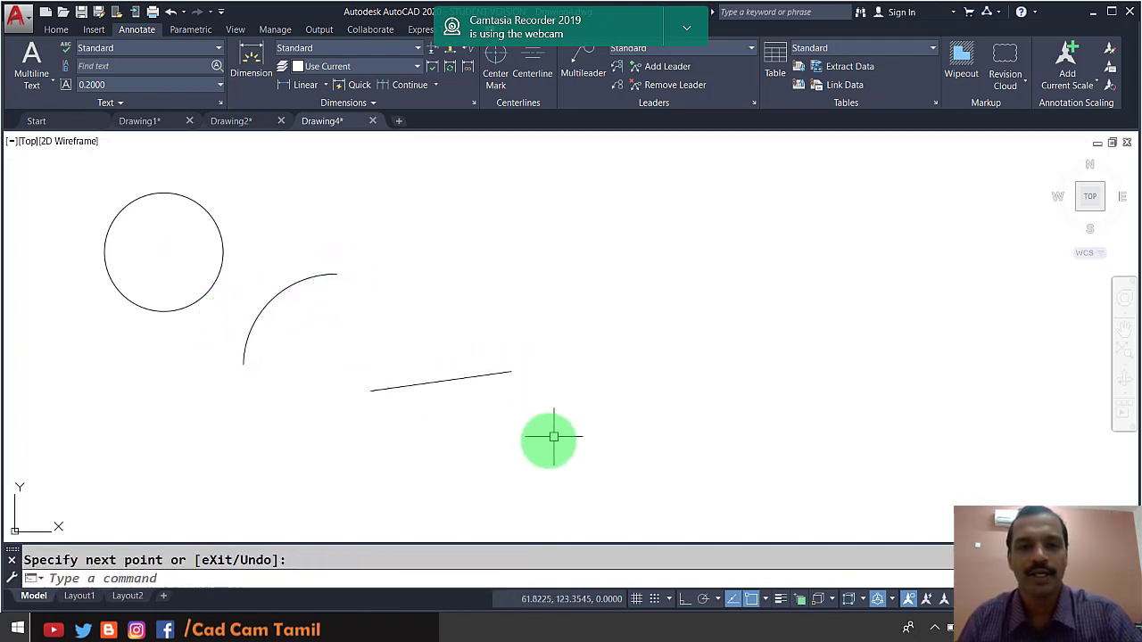
key(Escape)
Step: Undo the line, bring it back with Redo and try a second Redo
text(u)
key(Return)
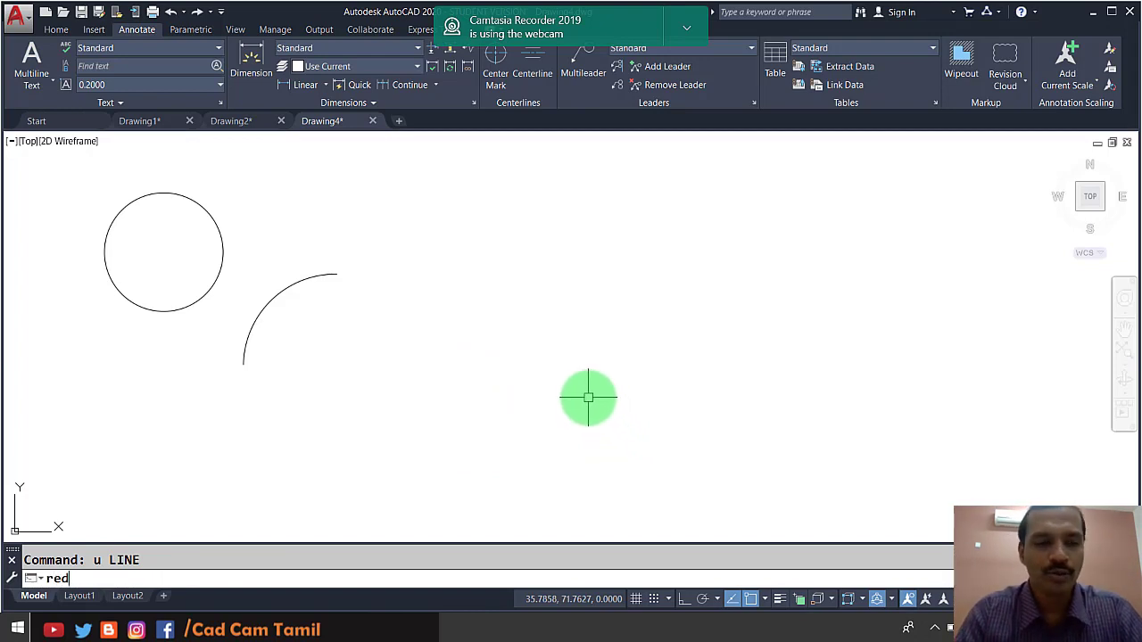
text(redo)
key(Return)
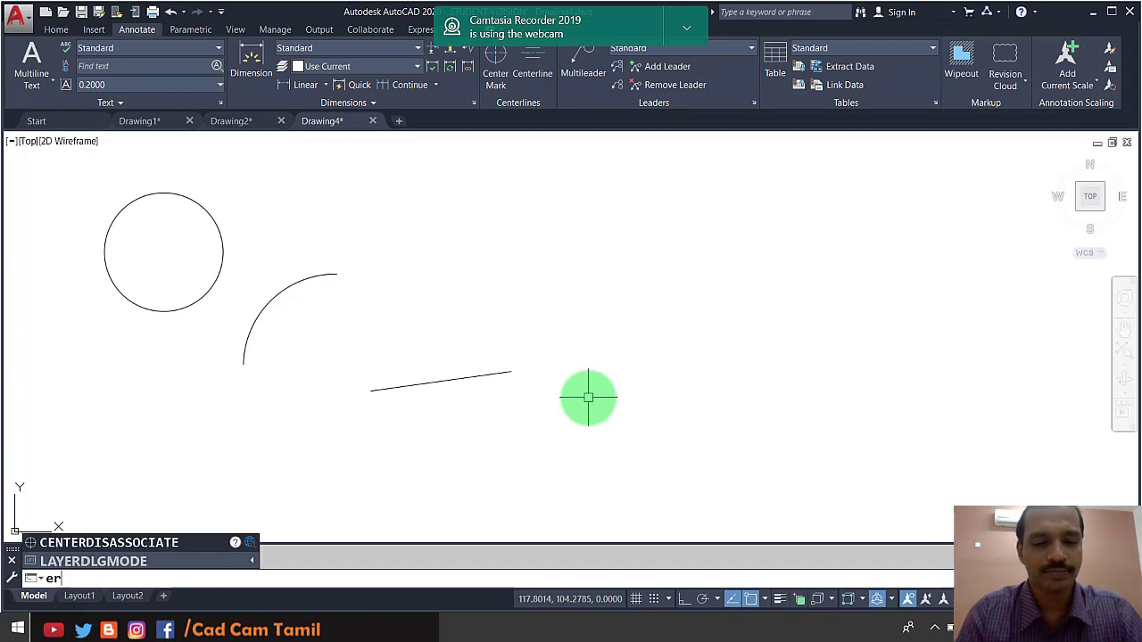
text(redo)
key(Return)
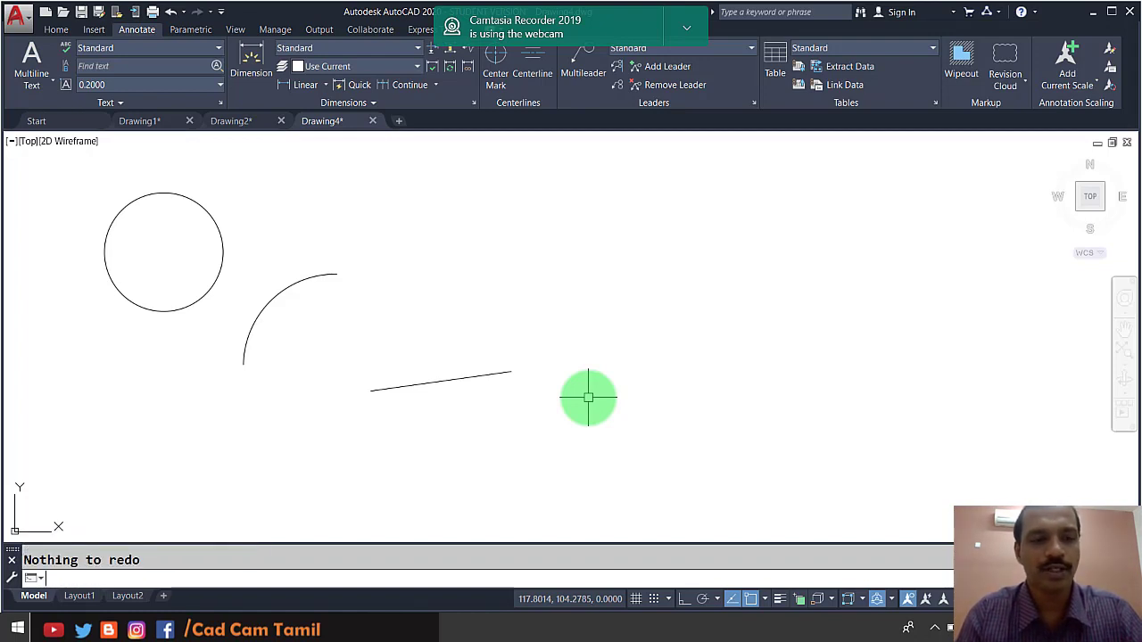
Step: Review the command history in the text window, highlighting the last Redo response, and close it
key(F2)
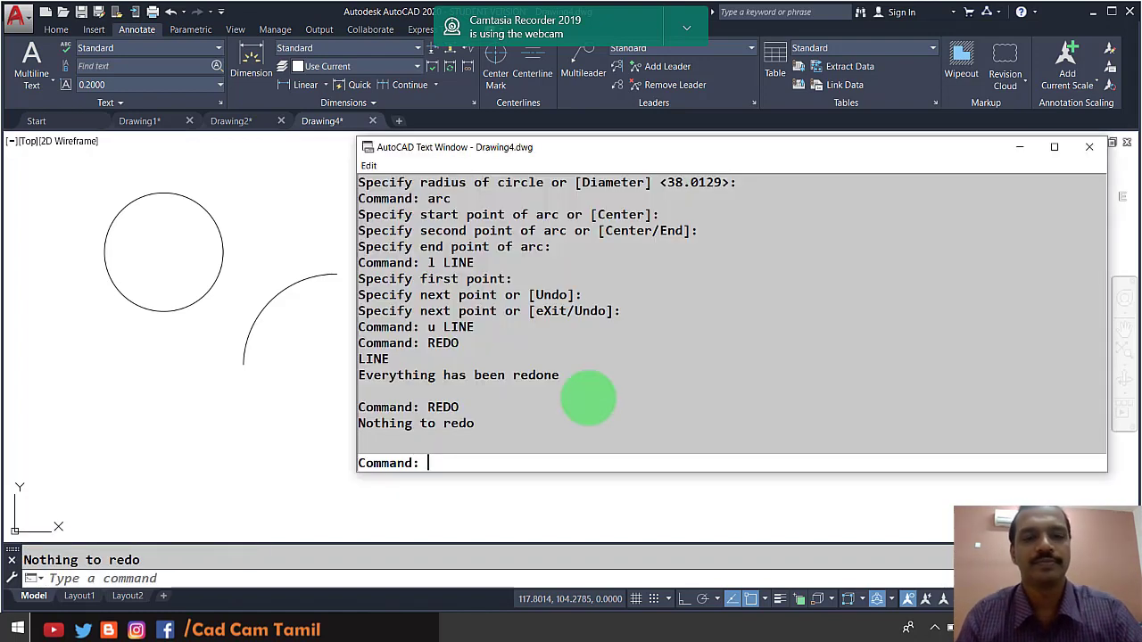
shift+click(361, 421)
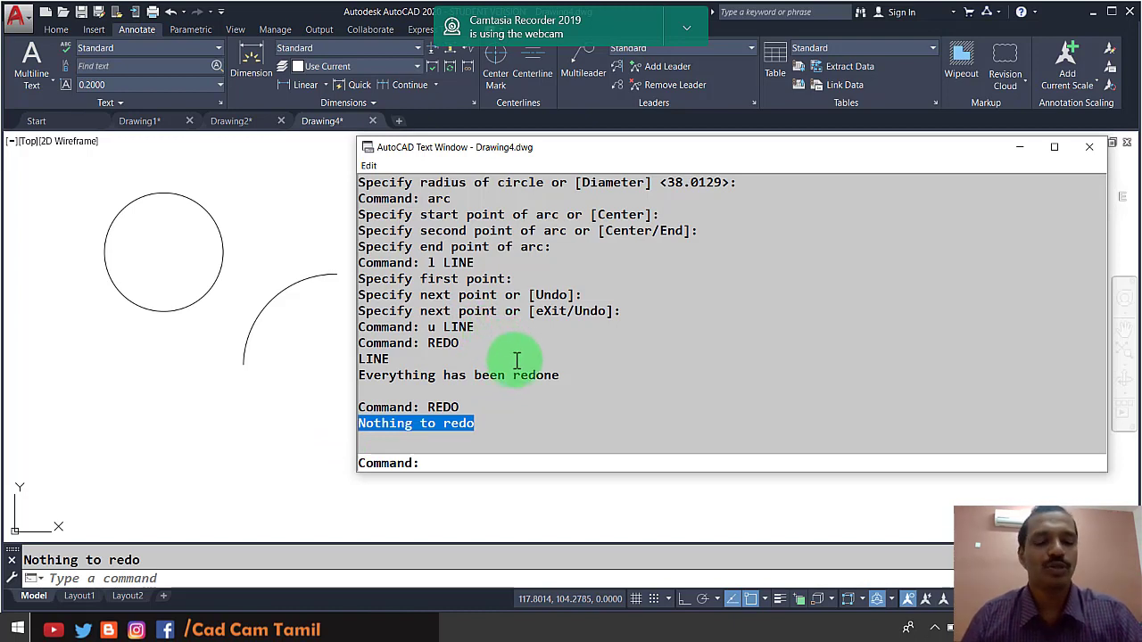
key(F2)
key(Escape)
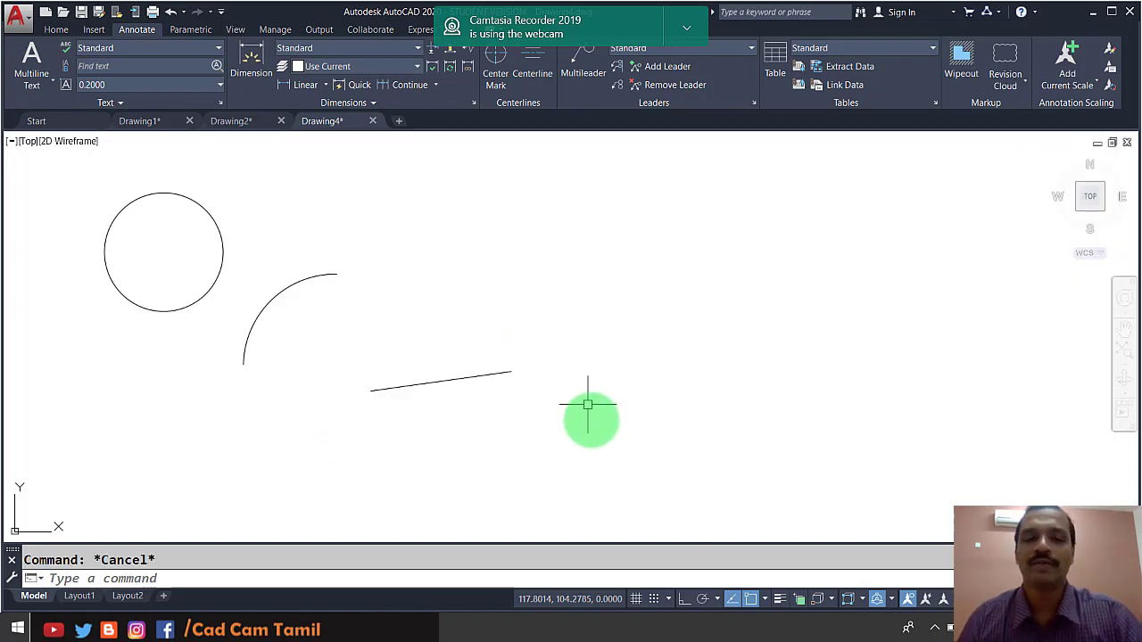
Step: Erase the circle, the arc and the line together
click(591, 423)
click(138, 216)
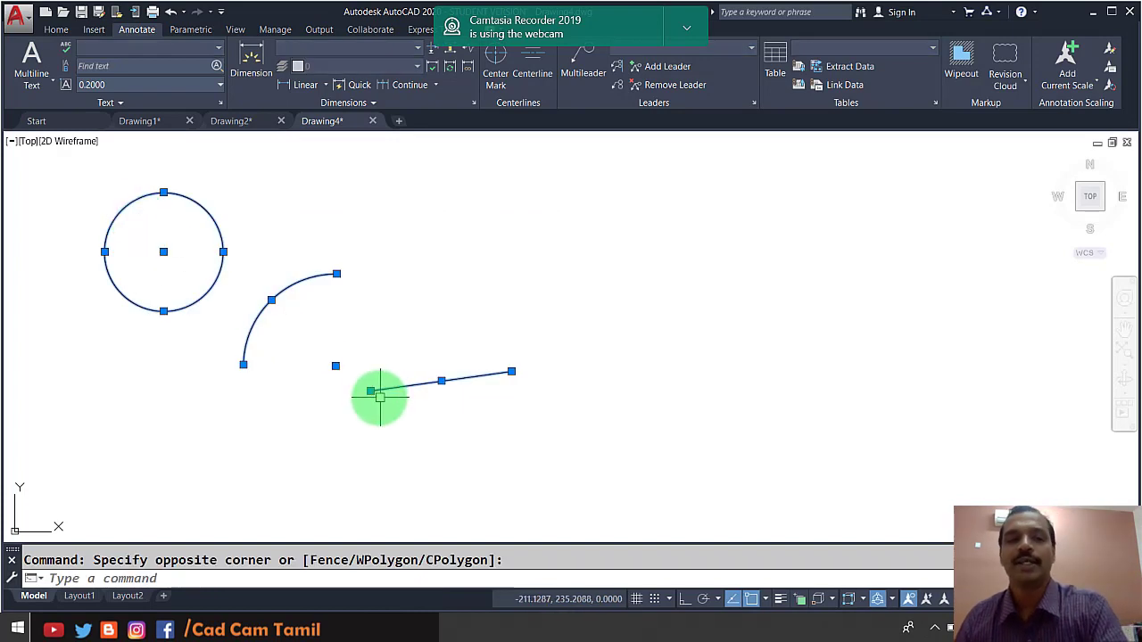
key(Delete)
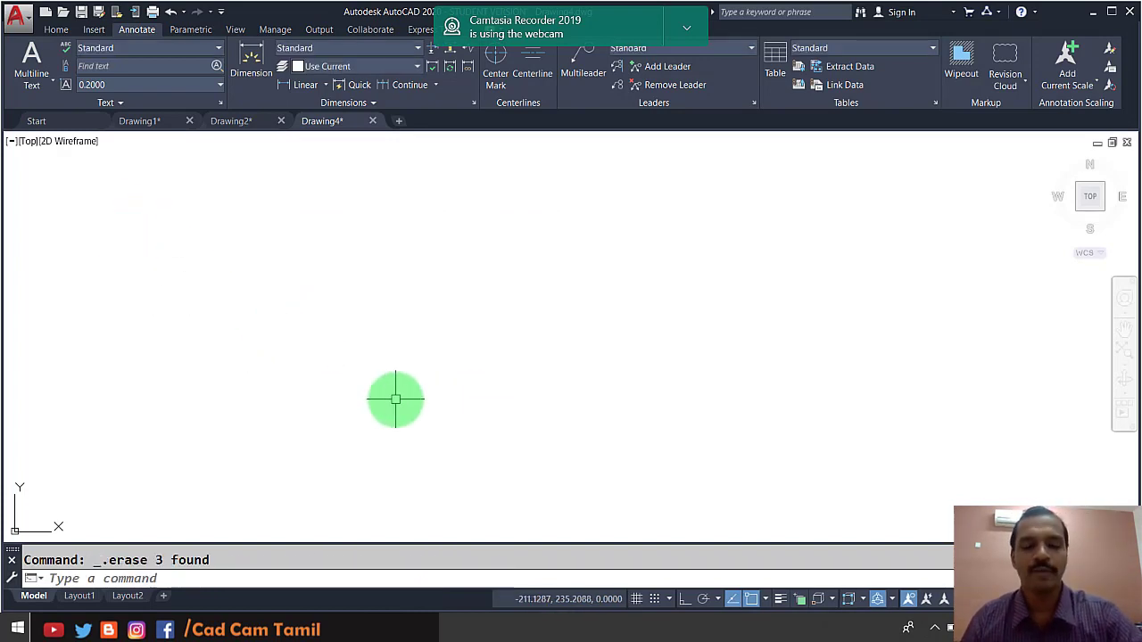
Step: Draw a steep line in the left part of the drawing and a separate, nearly horizontal line to its right
text(l)
key(Return)
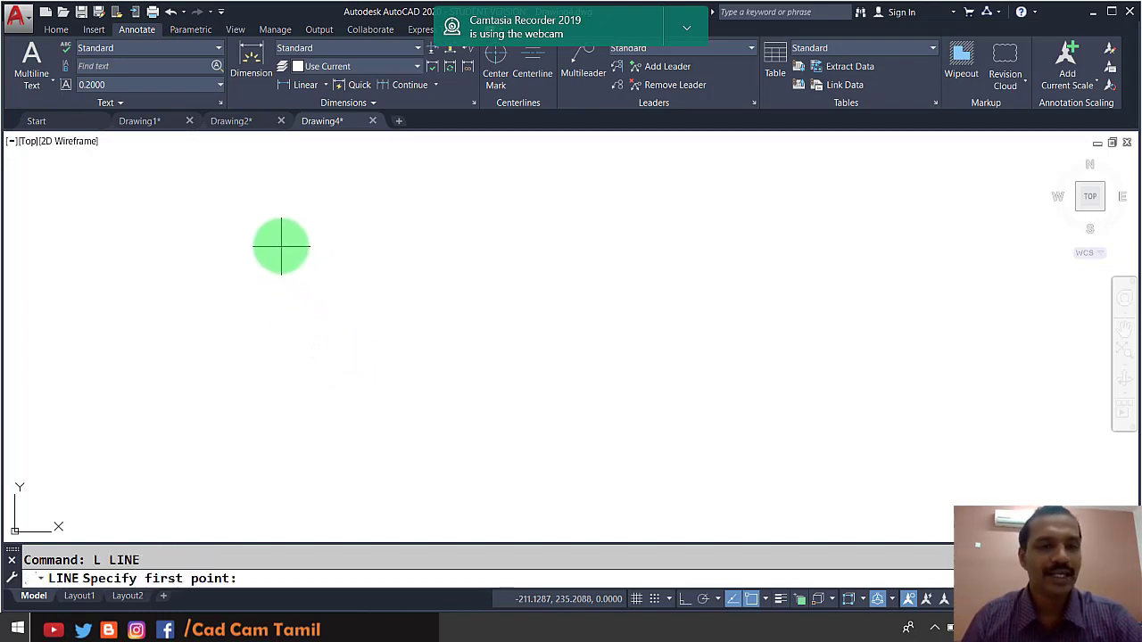
click(265, 219)
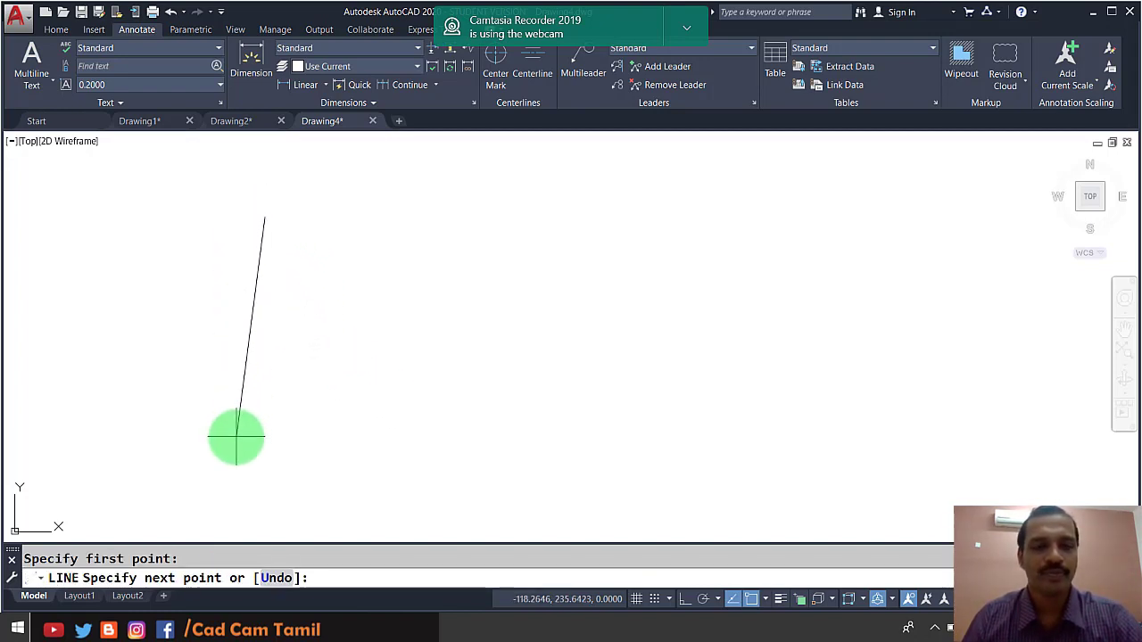
click(236, 437)
key(Return)
key(Return)
click(353, 332)
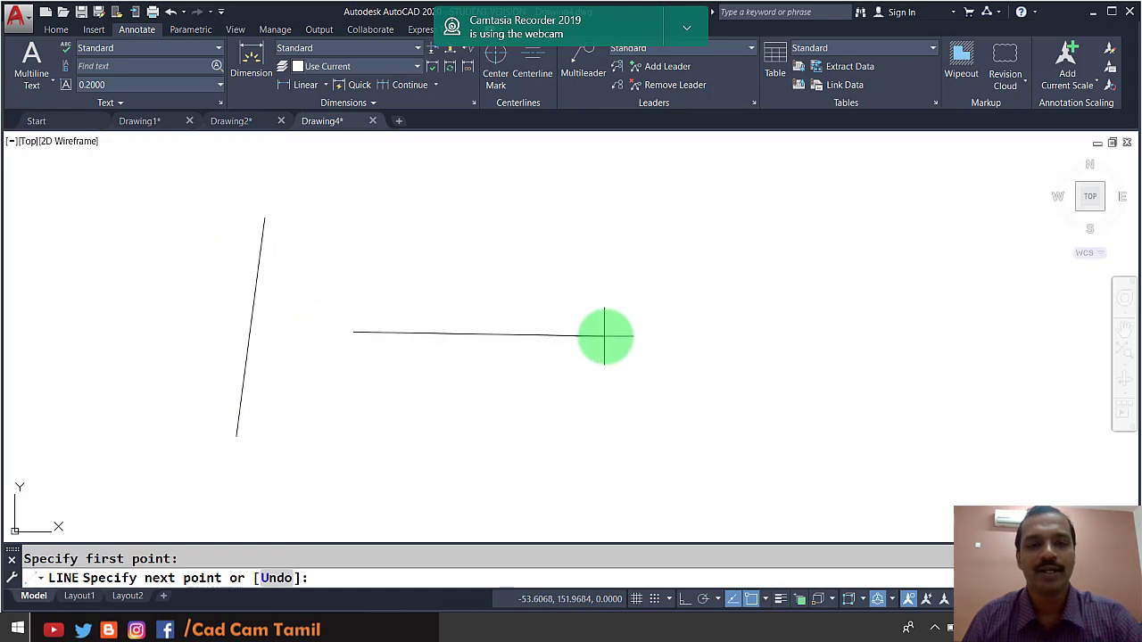
click(605, 336)
key(Return)
Step: Change the color of the nearly horizontal line to Red
click(457, 339)
click(428, 299)
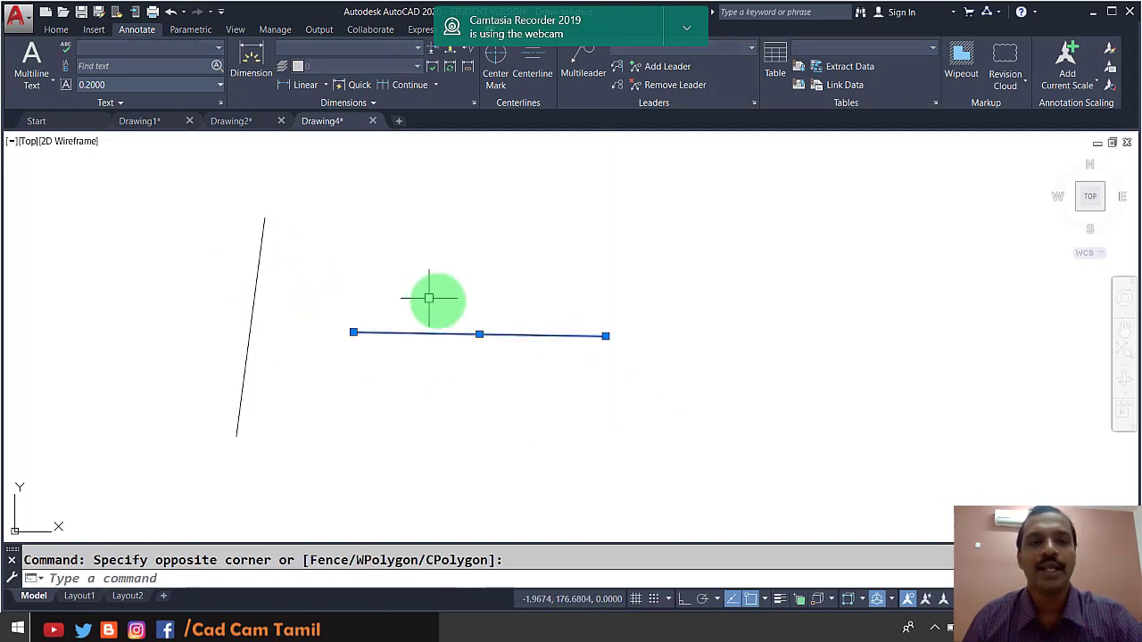
click(59, 30)
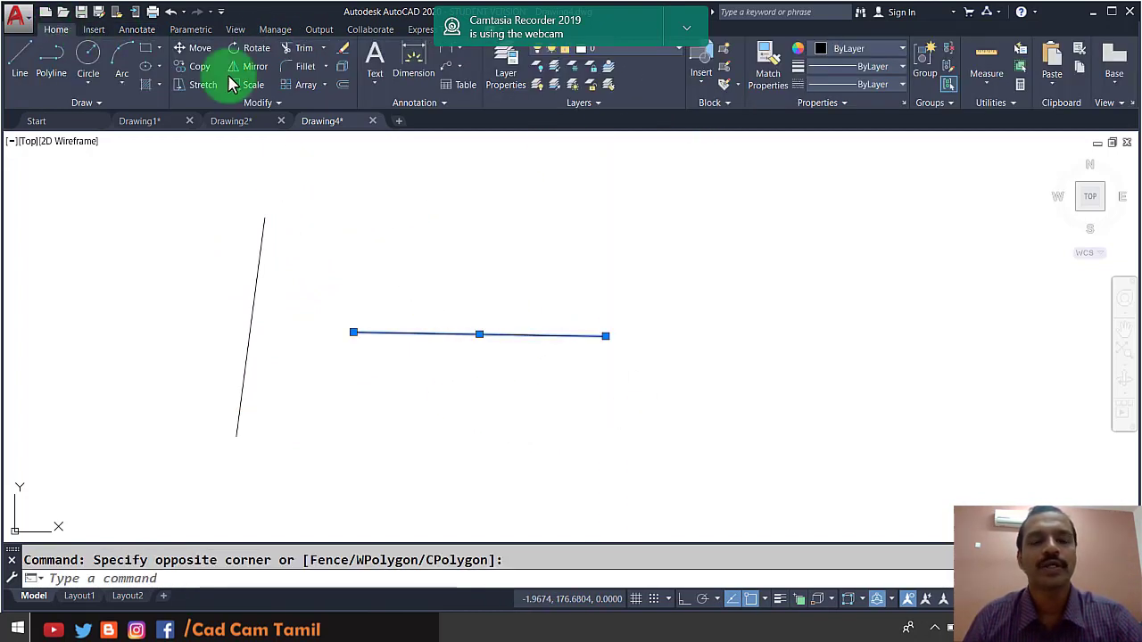
click(860, 49)
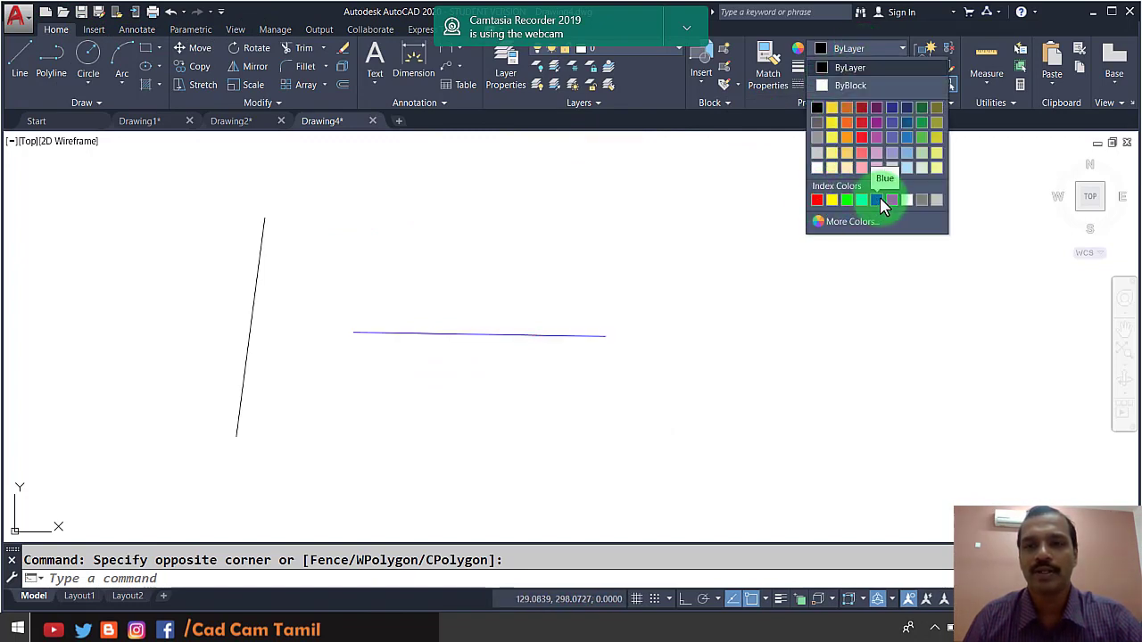
click(816, 200)
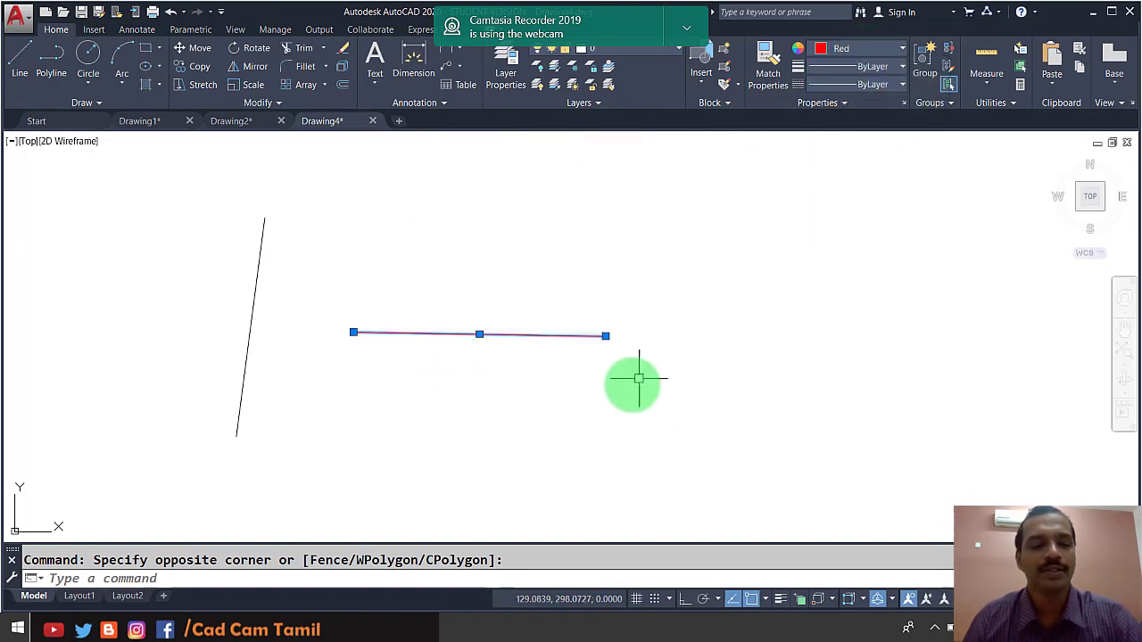
key(Escape)
Step: Extend the red line's left end to the steep line as boundary edge, and undo the extension
middle_drag(301, 347, 359, 344)
middle_drag(524, 377, 494, 372)
text(ex)
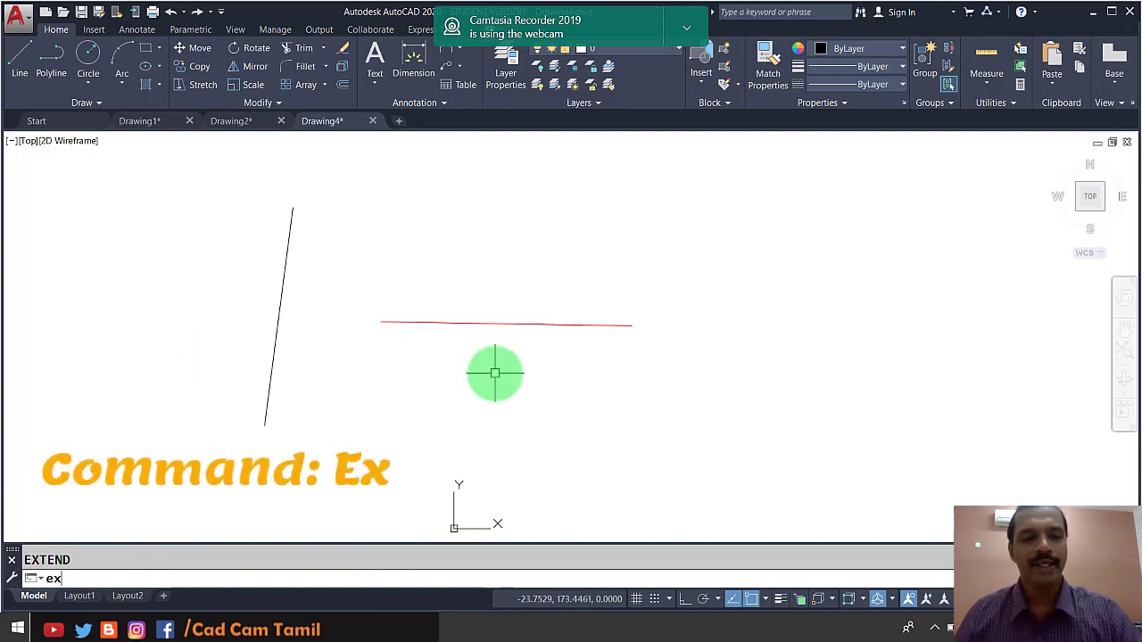
key(Return)
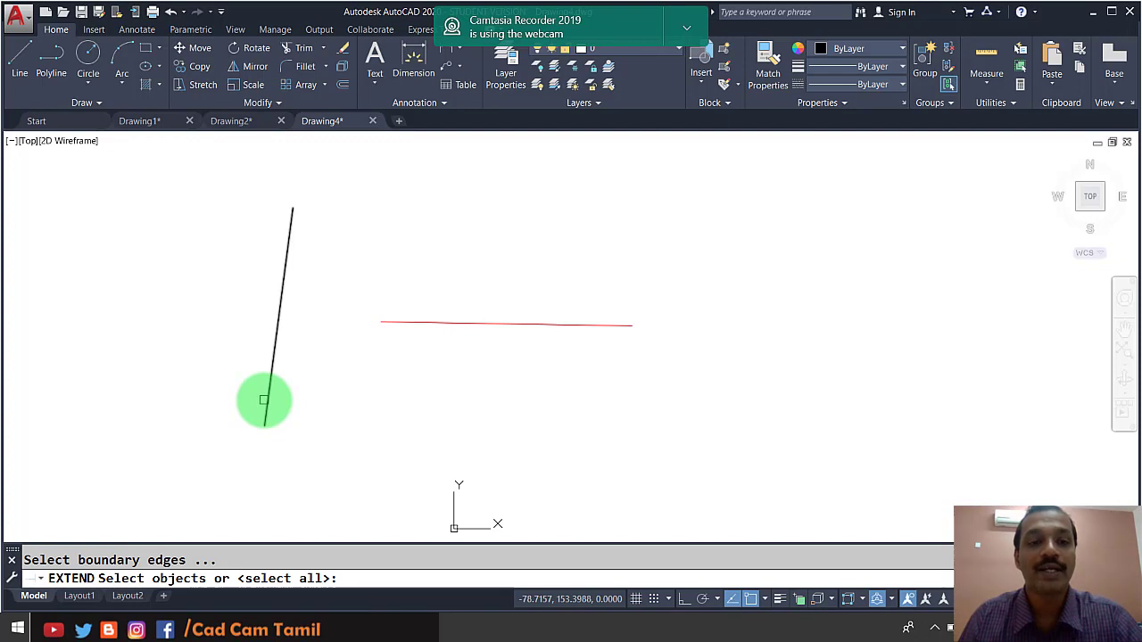
click(264, 400)
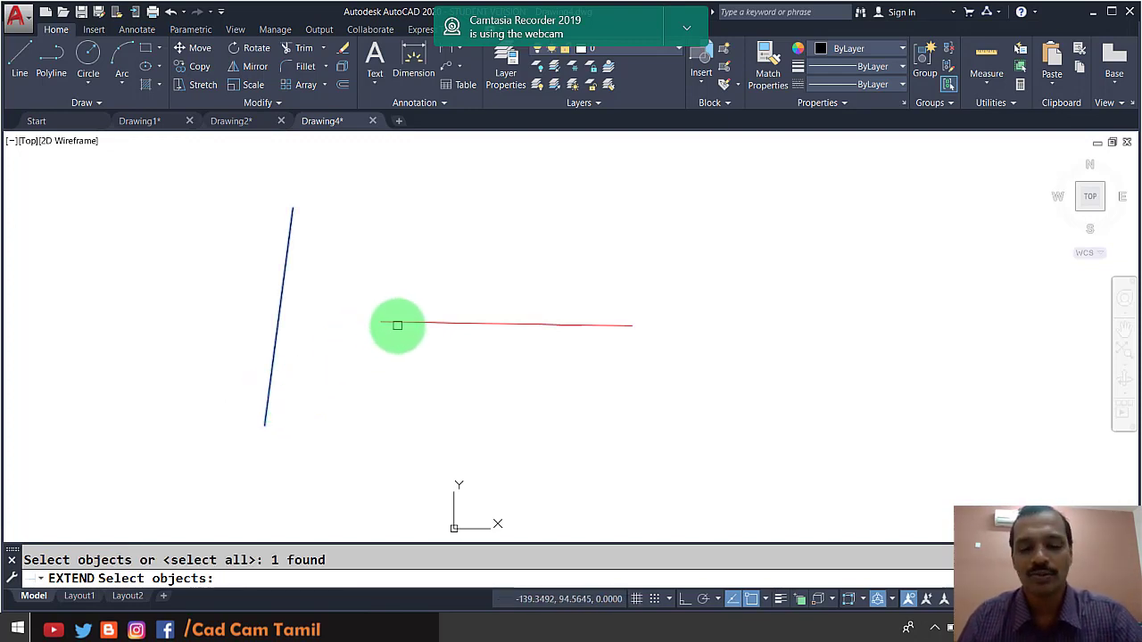
key(Return)
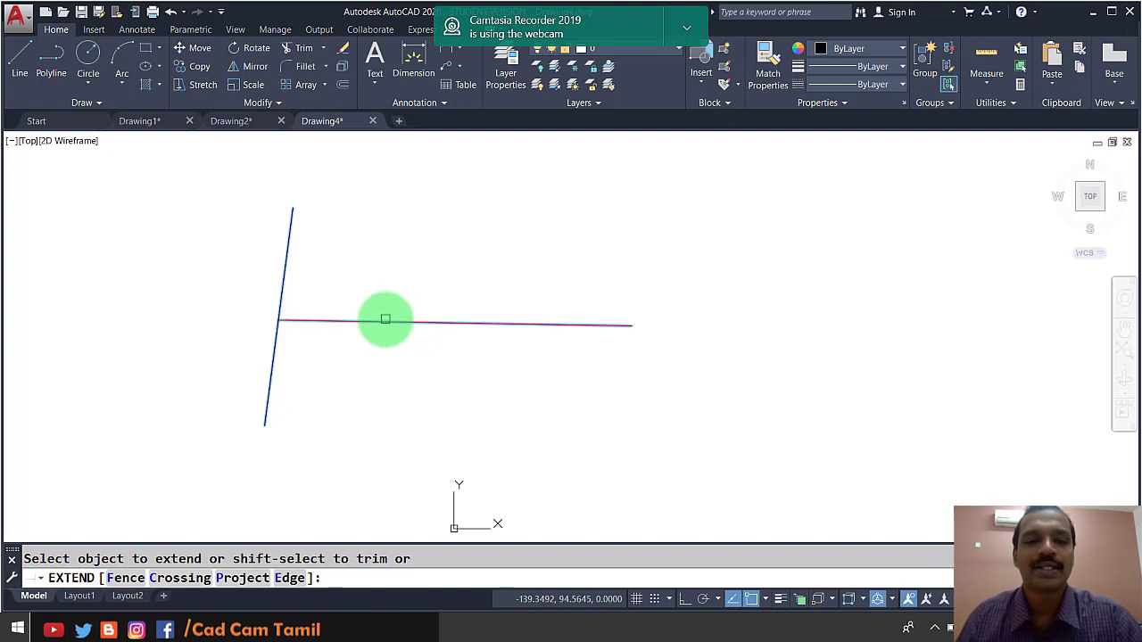
click(385, 318)
key(Escape)
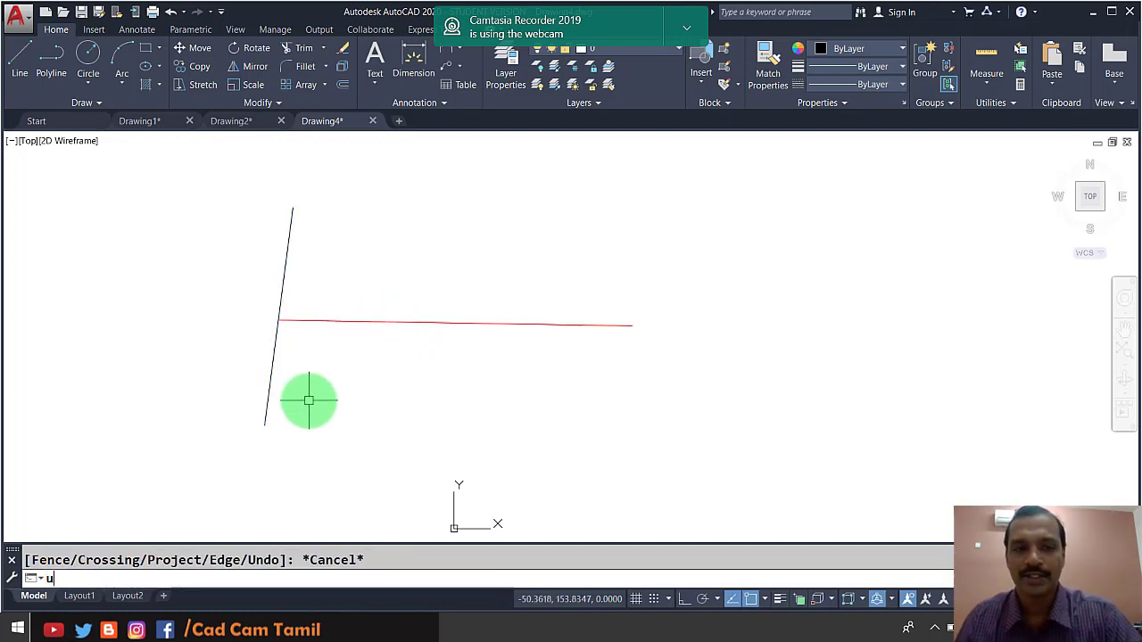
text(u)
key(Return)
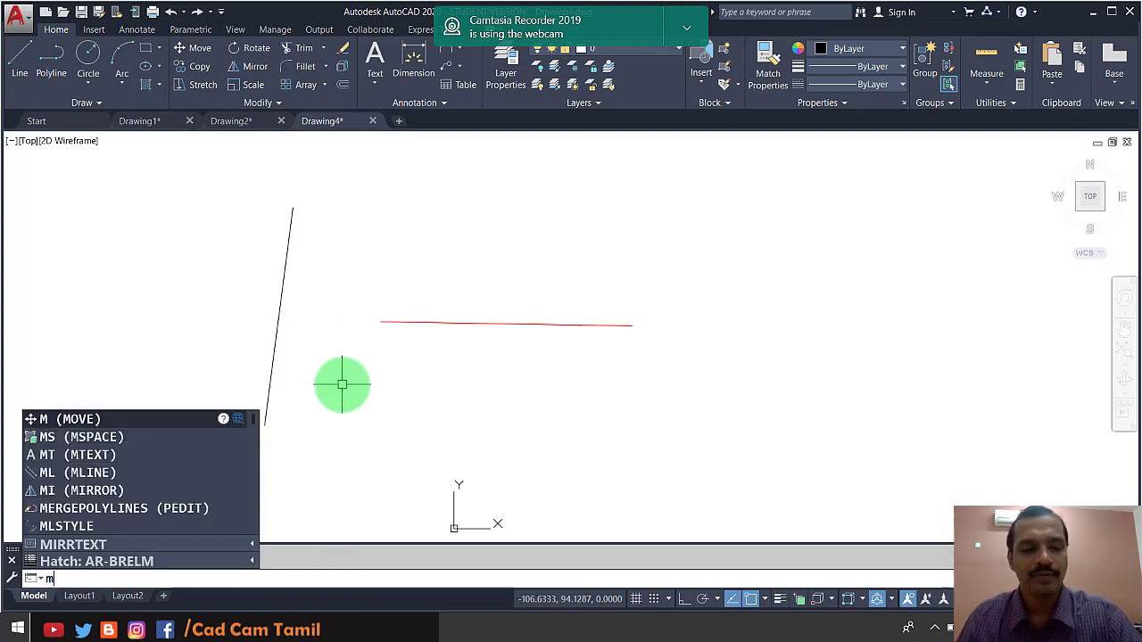
Step: Draw a line falling slightly to the right, below the lower end of the steep line
text(l)
key(Return)
scroll(326, 438, down, 4)
scroll(329, 439, up, 4)
click(321, 418)
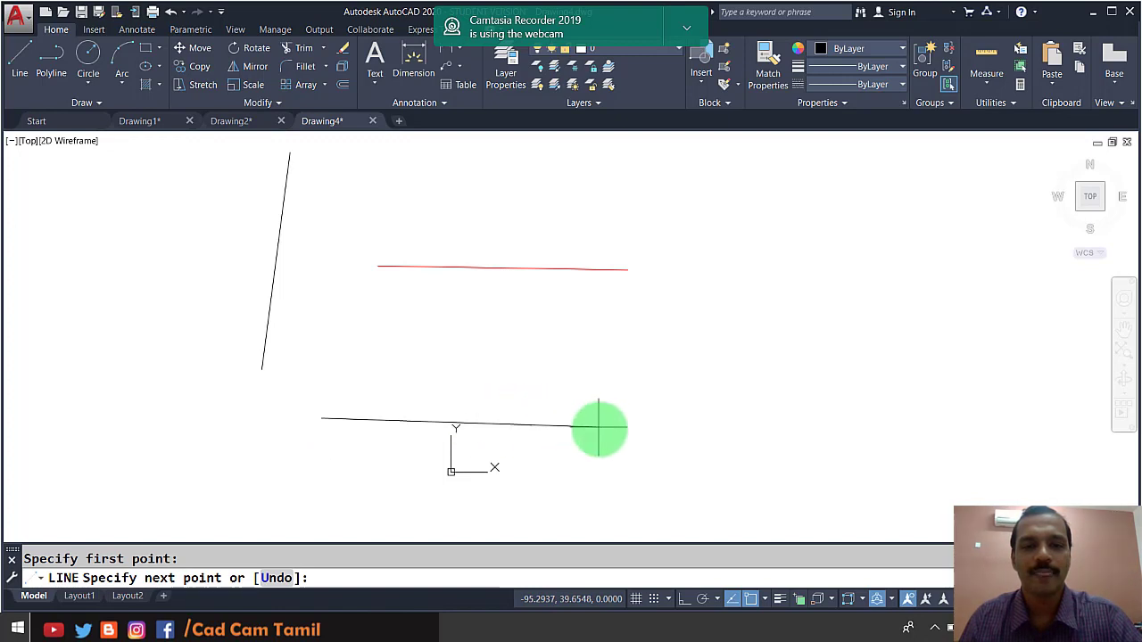
click(626, 444)
key(Return)
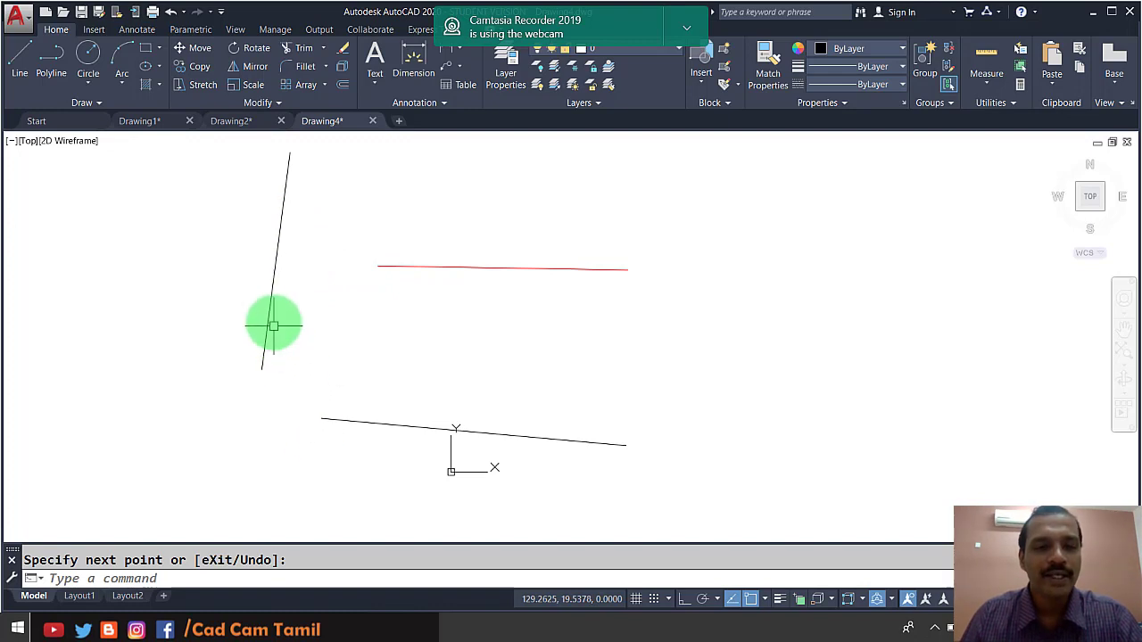
Step: Erase the red line
click(415, 284)
click(382, 245)
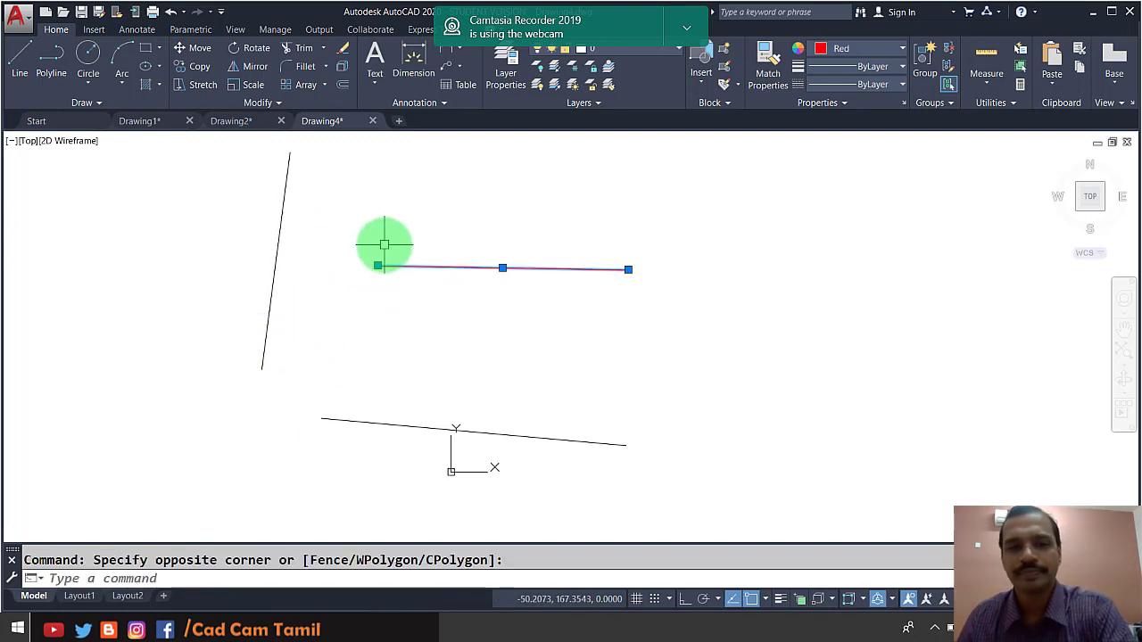
key(Delete)
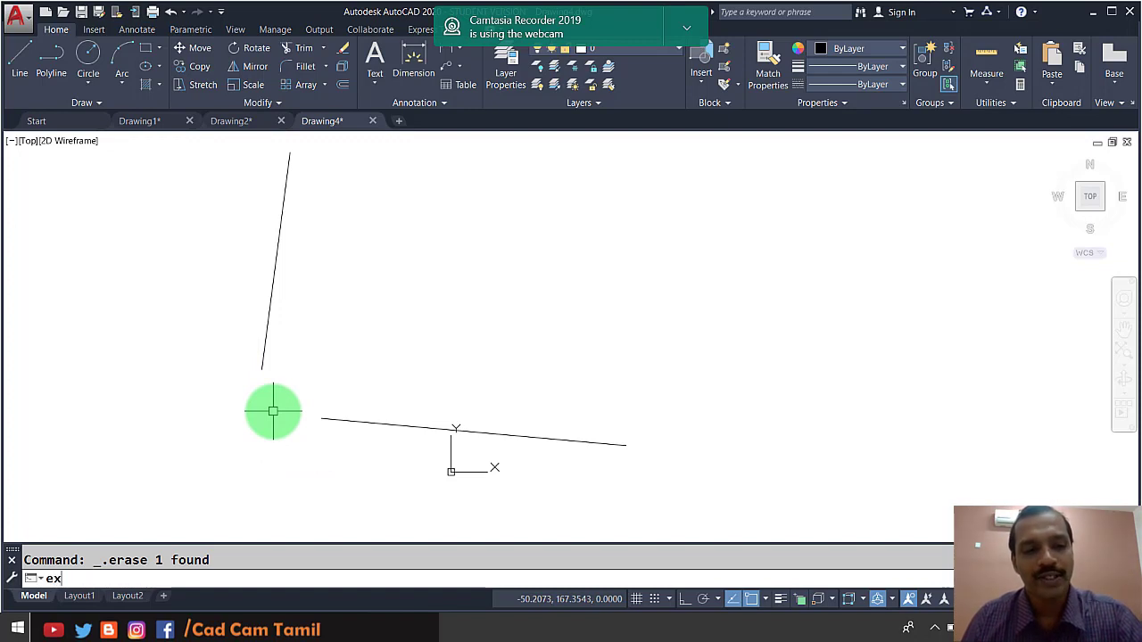
Step: Try to extend the lower line's left end using the steep line as the boundary edge
key(Return)
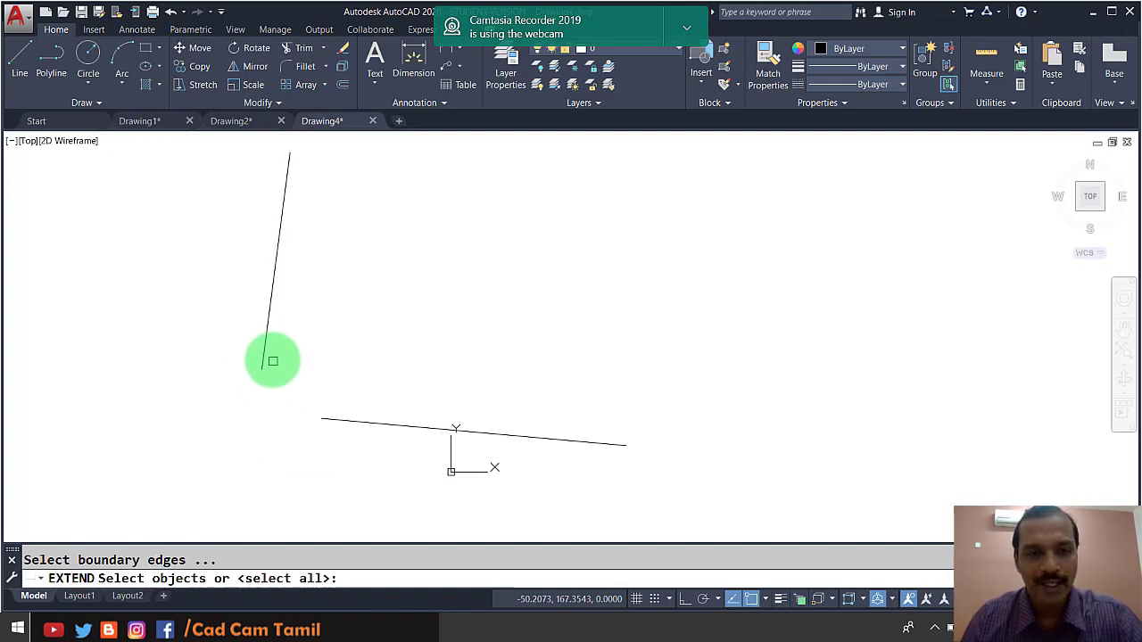
click(267, 344)
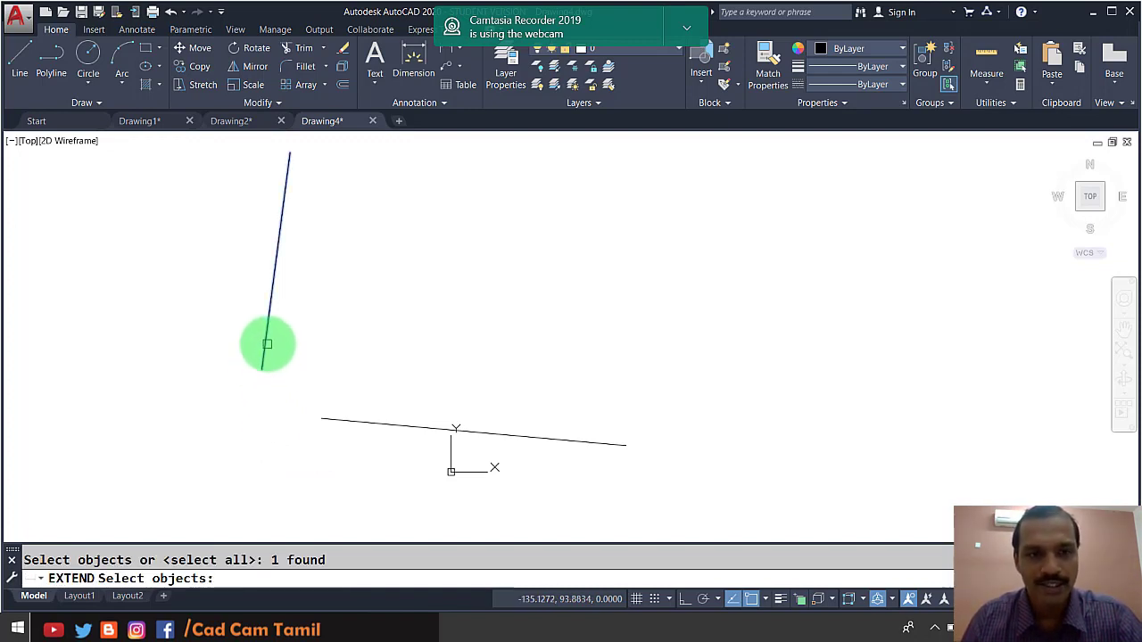
key(Return)
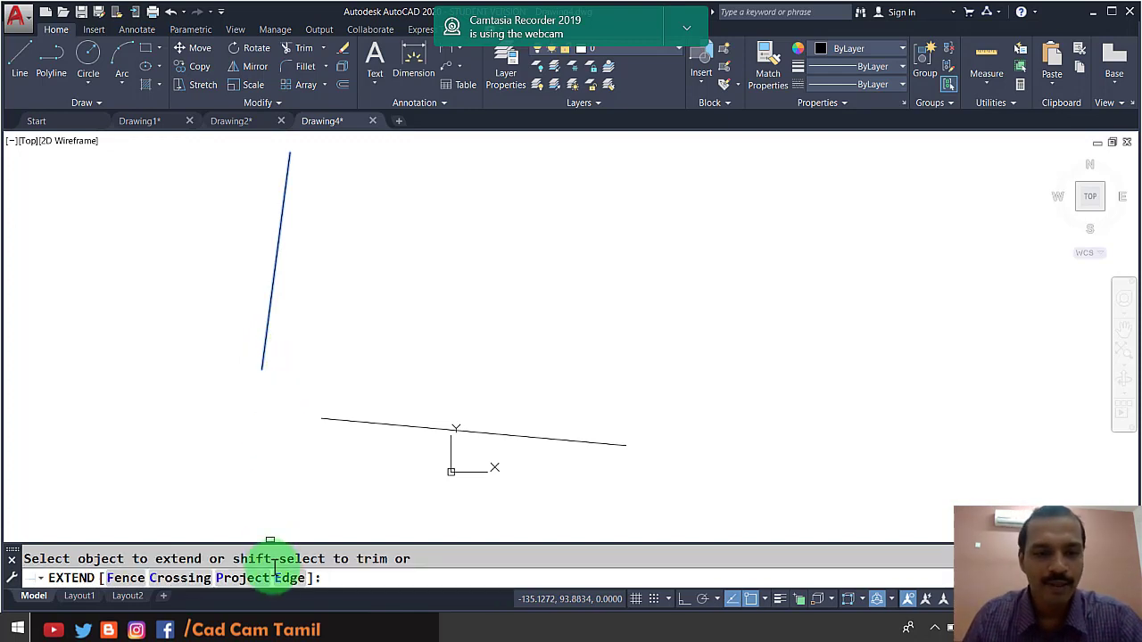
click(333, 420)
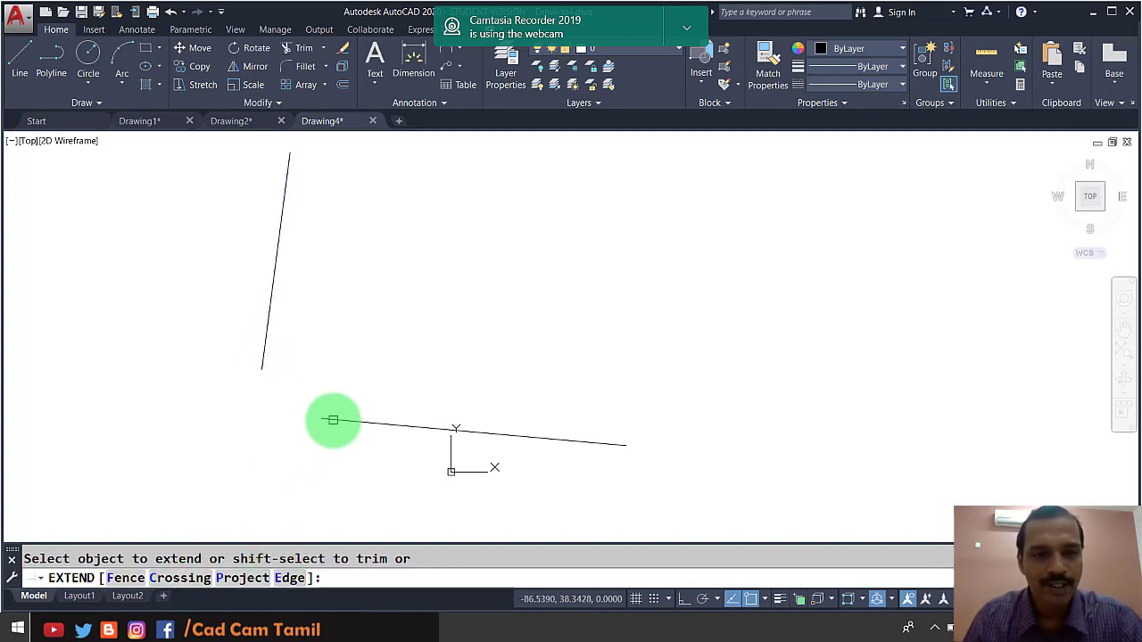
click(333, 420)
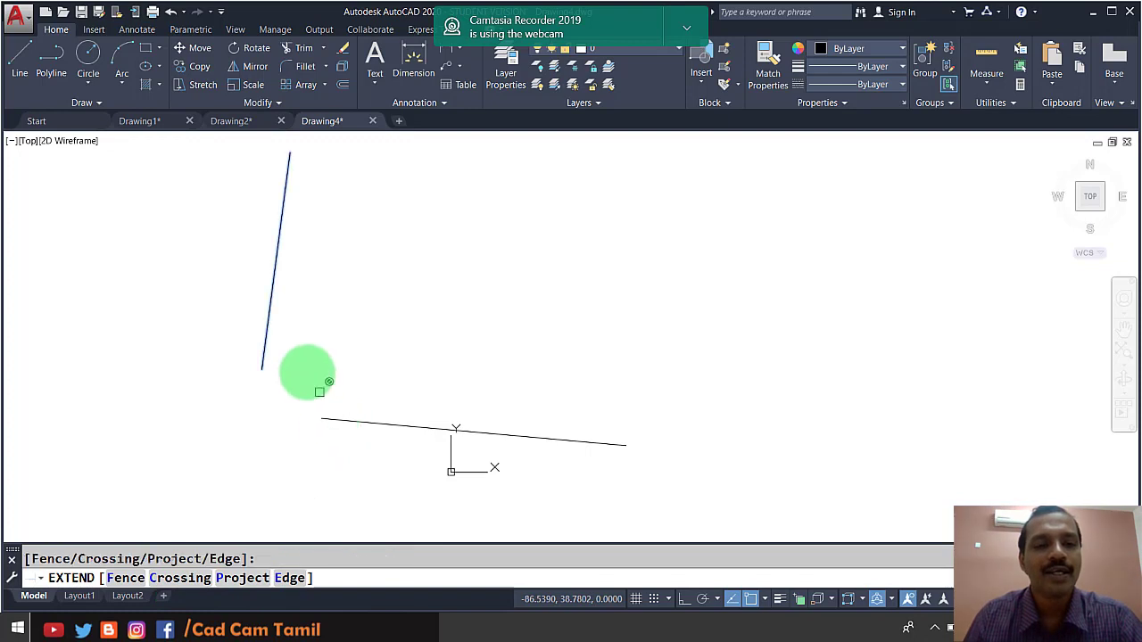
click(267, 303)
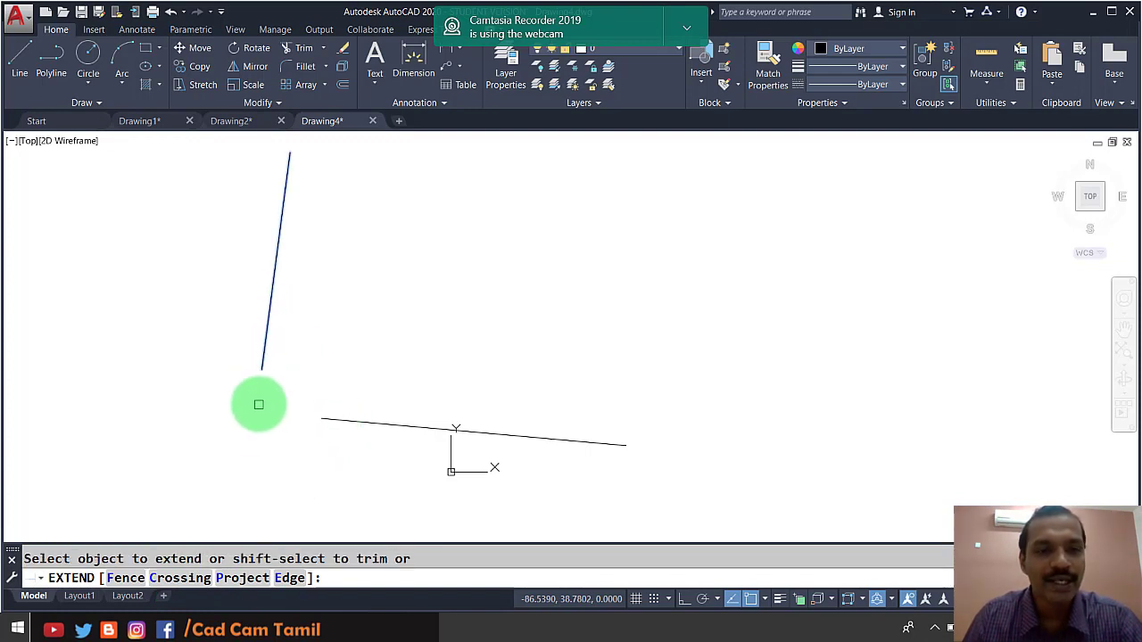
Step: Set Extend's implied edge mode to Extend and extend the lower line's left end to the steep line's implied continuation
click(285, 582)
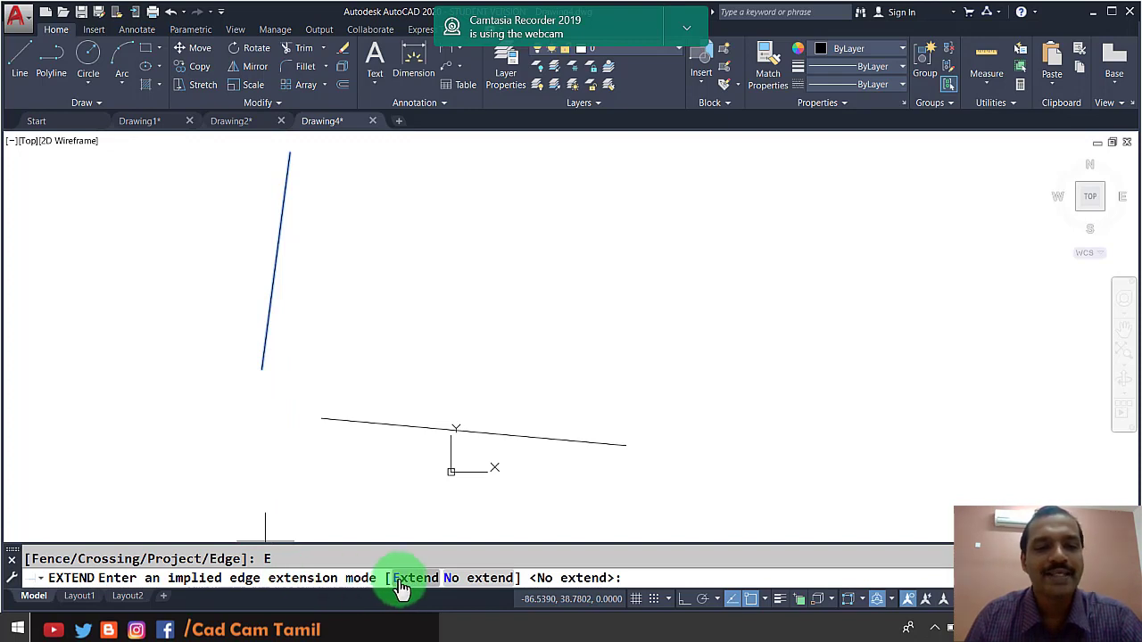
click(400, 578)
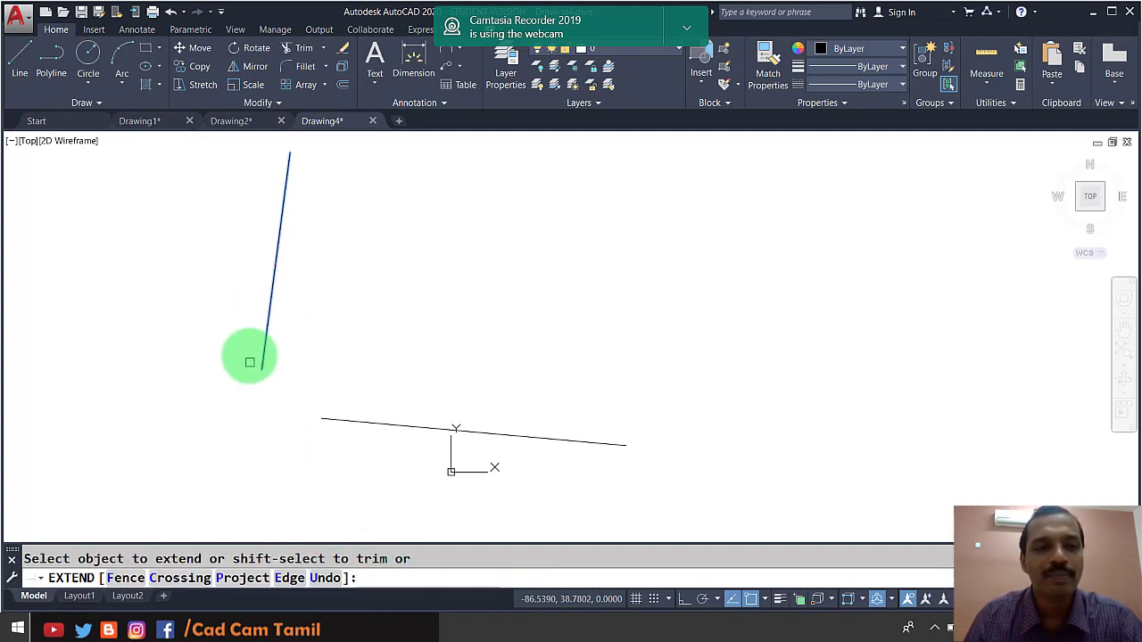
click(327, 420)
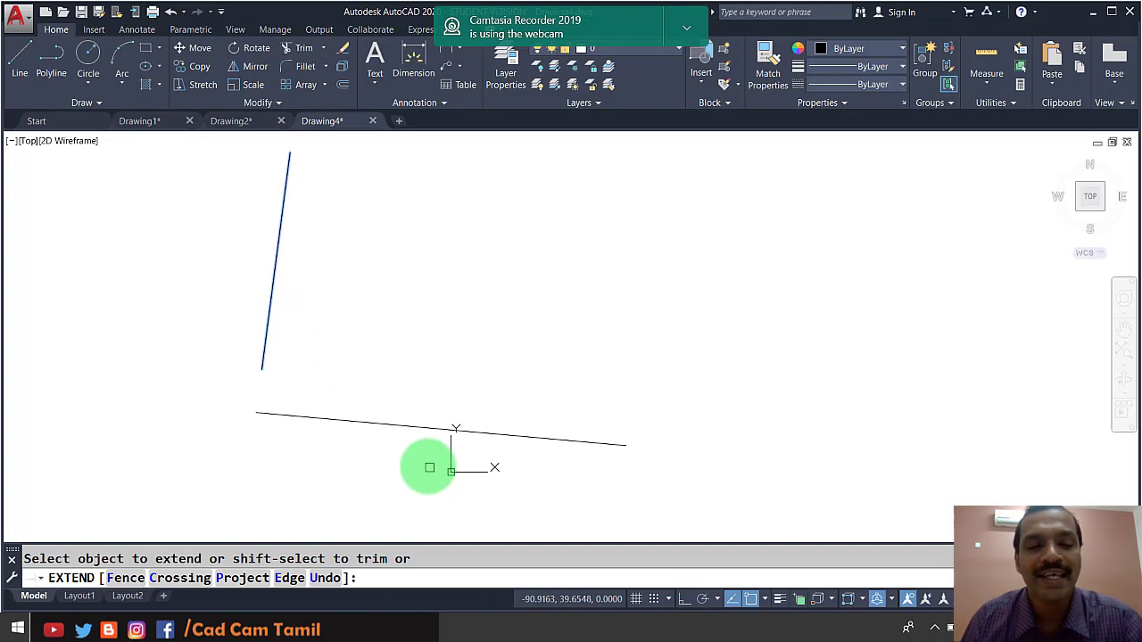
key(Return)
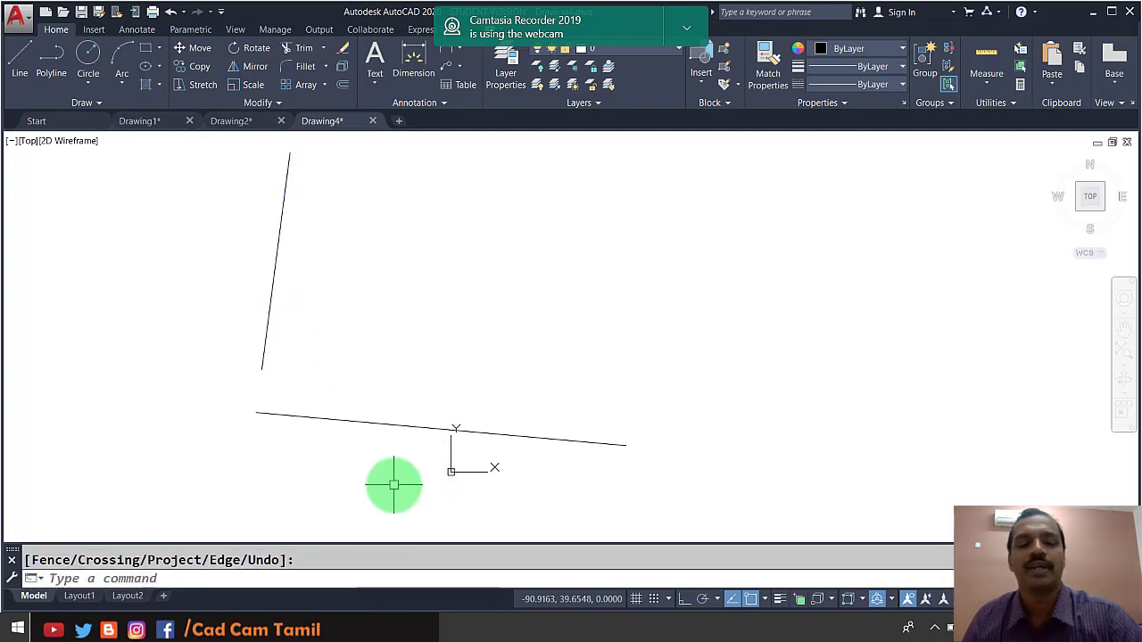
key(Escape)
Step: Try to undo the lower line's extension
scroll(333, 383, down, 4)
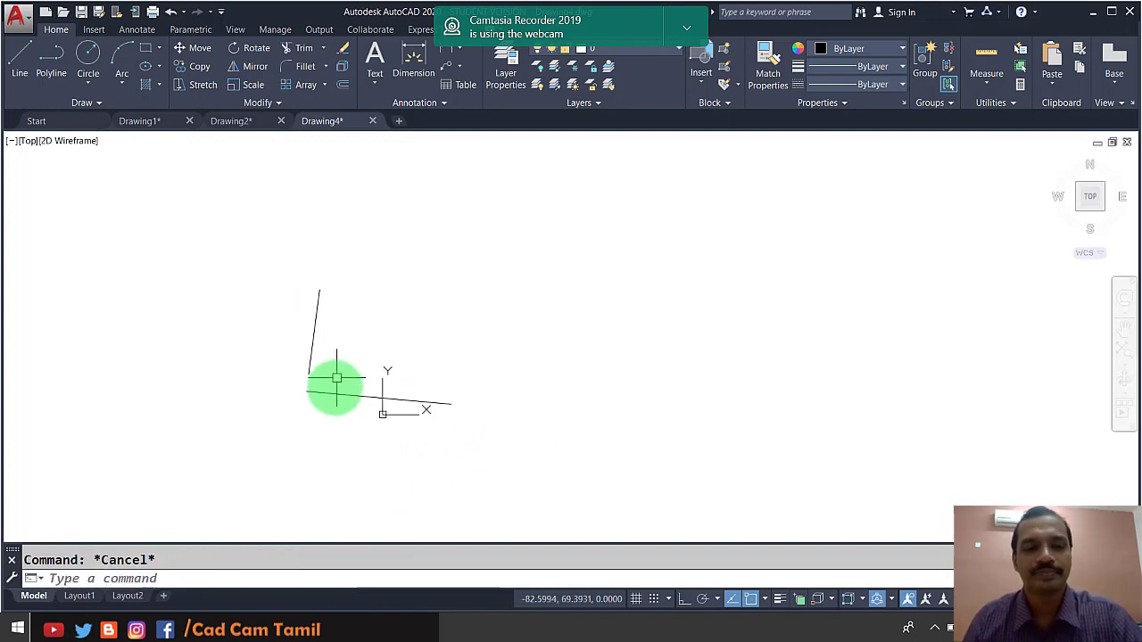
text(u)
scroll(392, 424, up, 4)
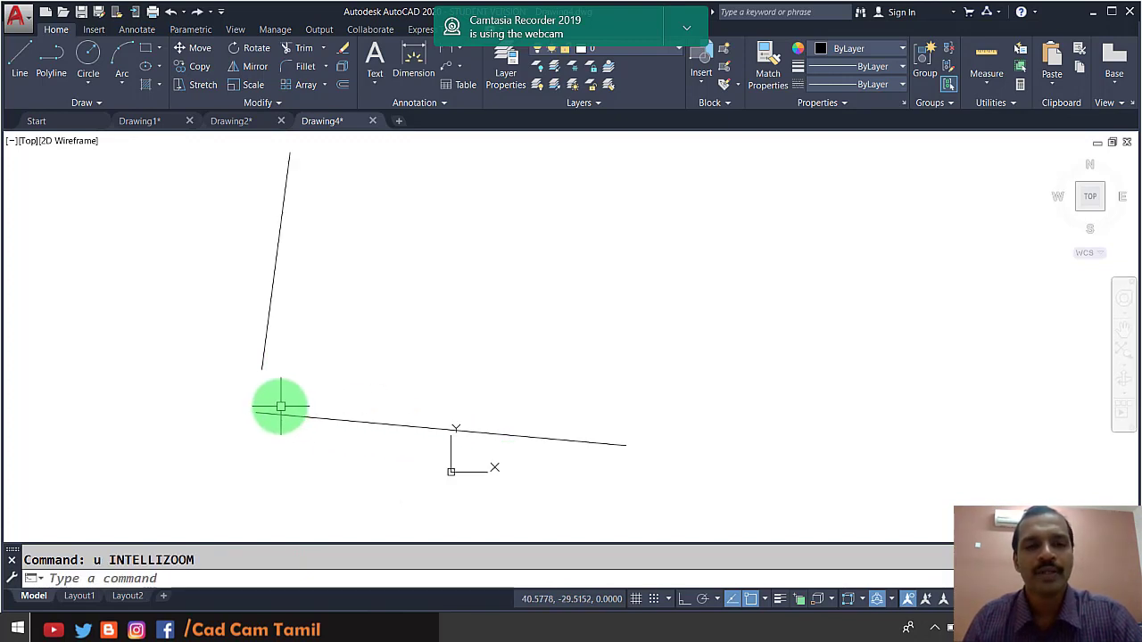
scroll(282, 402, down, 2)
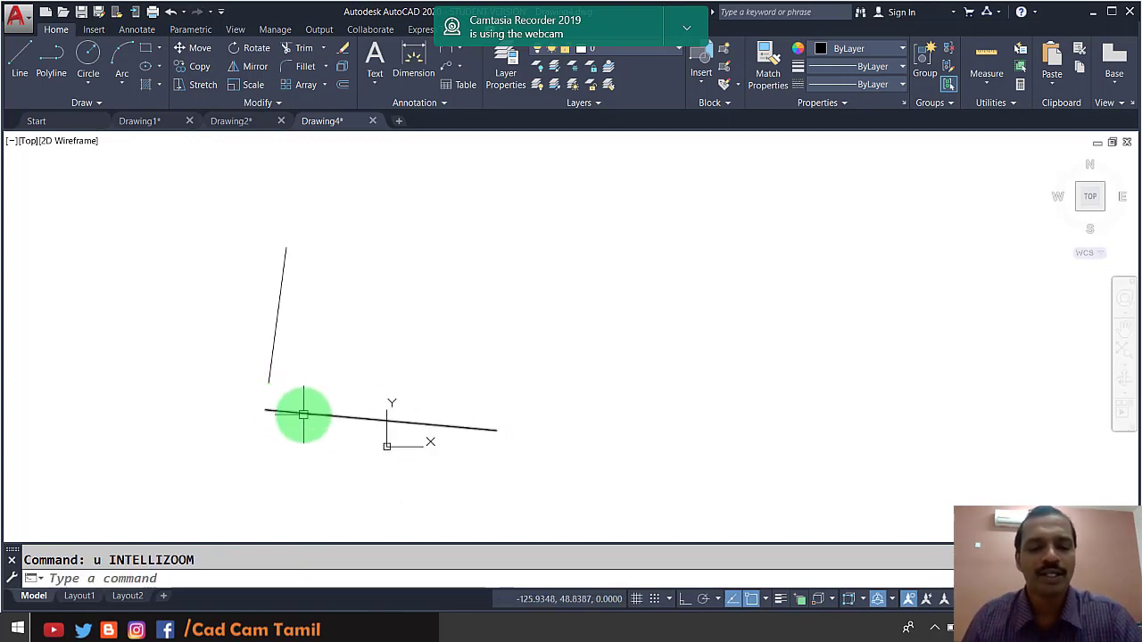
Step: Extend the steep and lower lines to meet at a corner, using all objects as boundaries and the Edge option set to Extend
scroll(304, 415, up, 2)
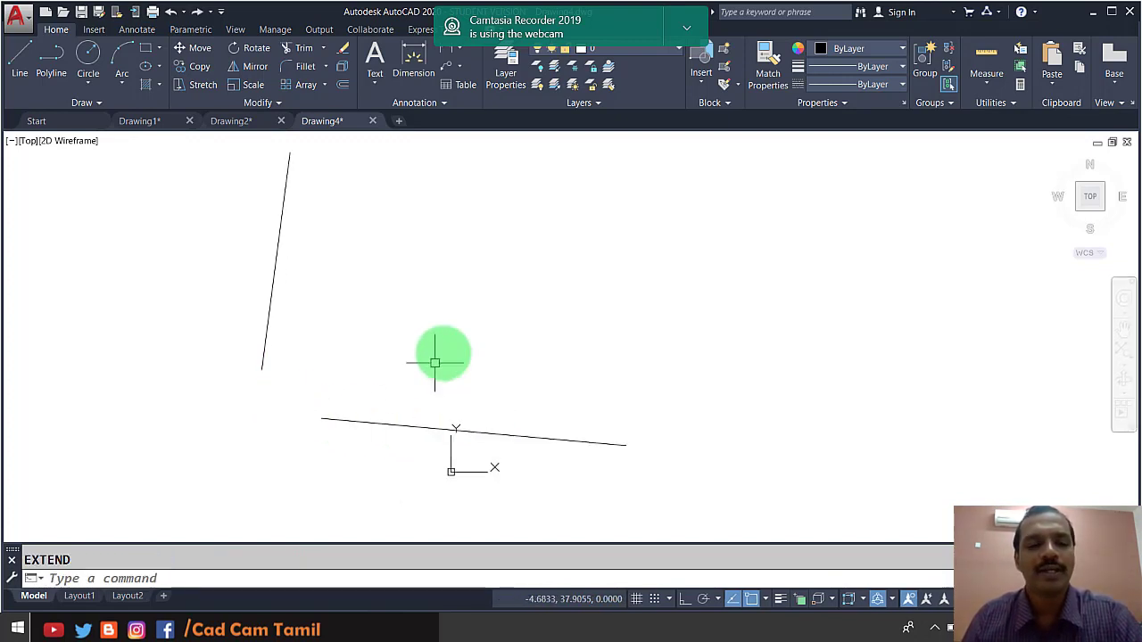
key(Return)
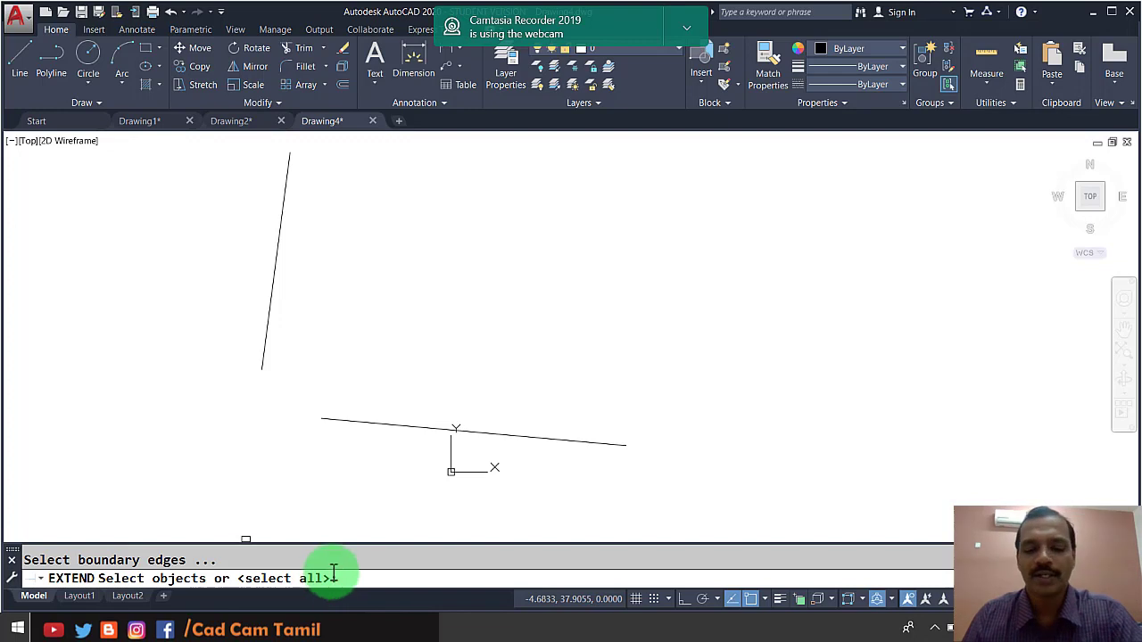
key(Return)
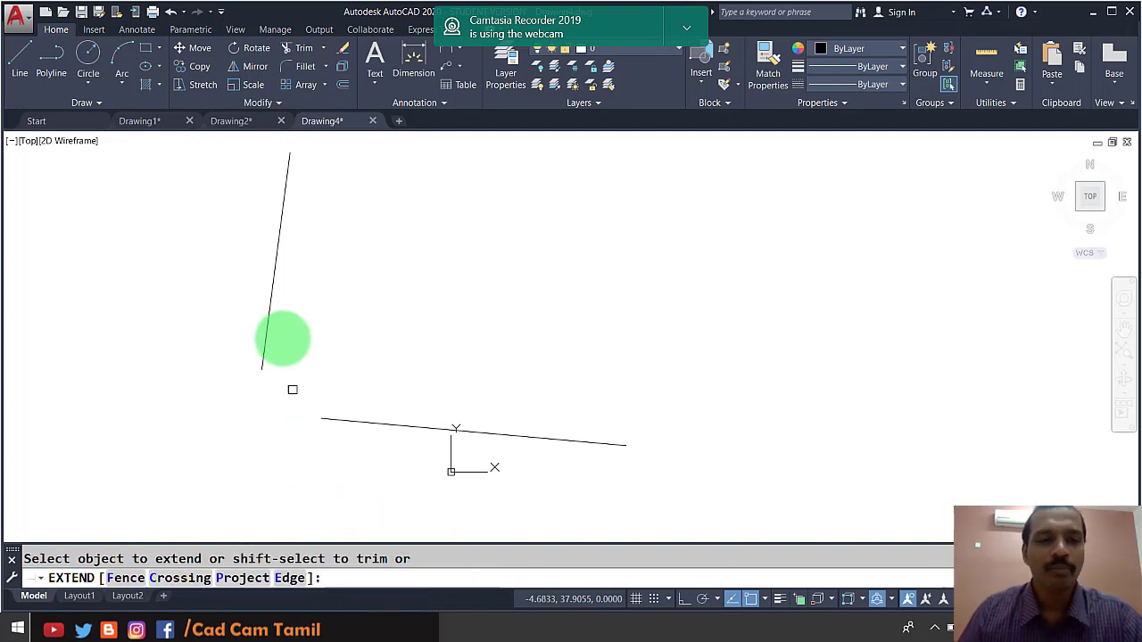
click(297, 578)
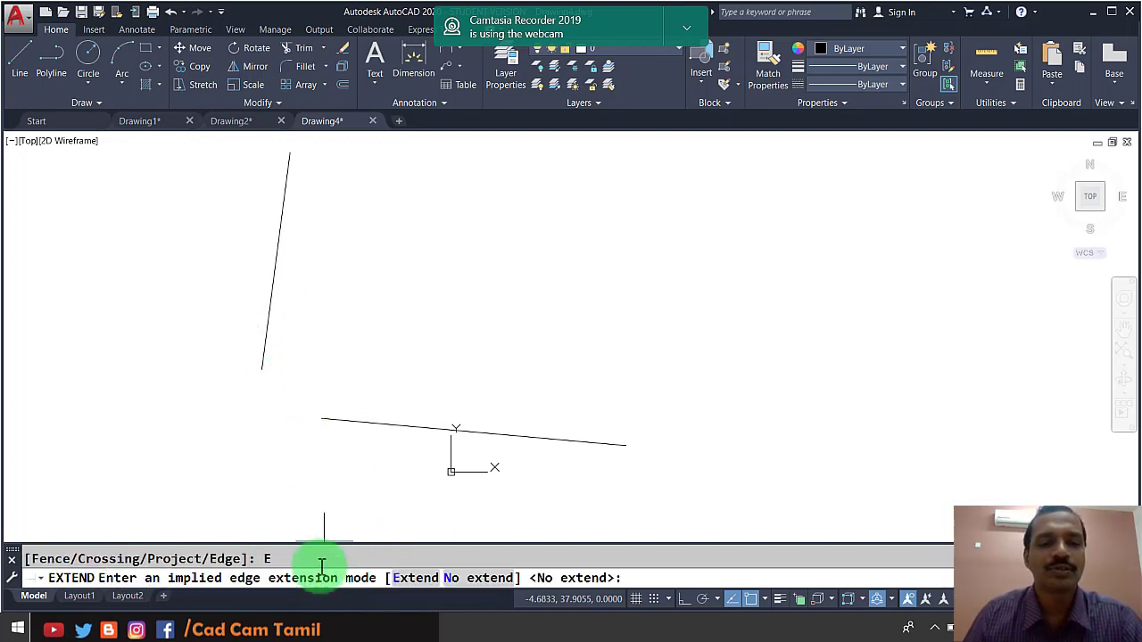
click(413, 579)
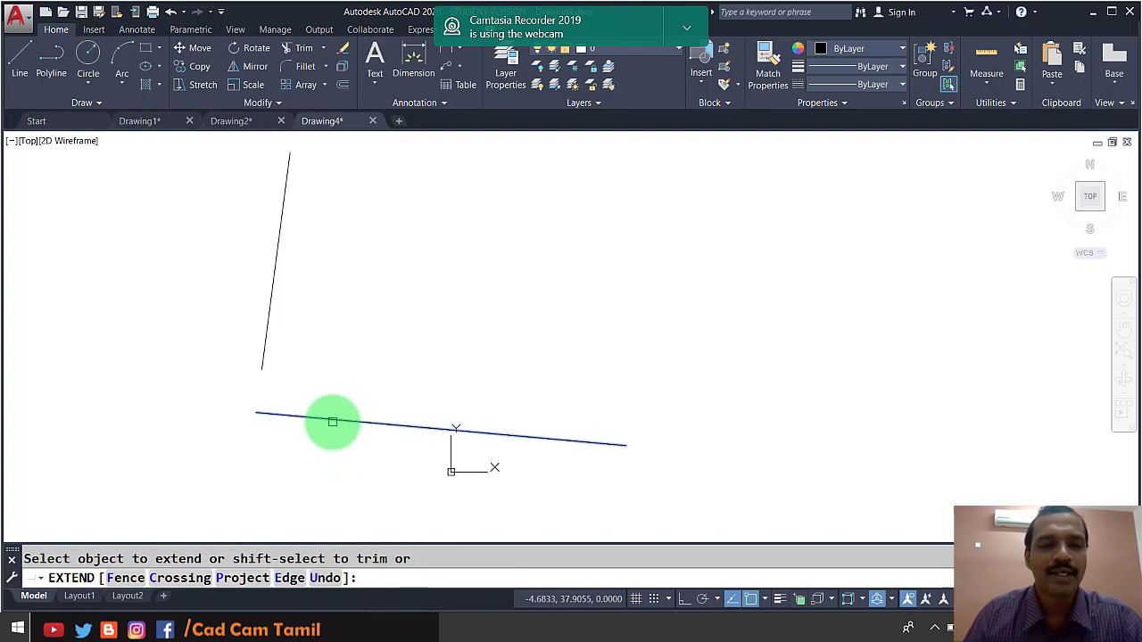
click(331, 421)
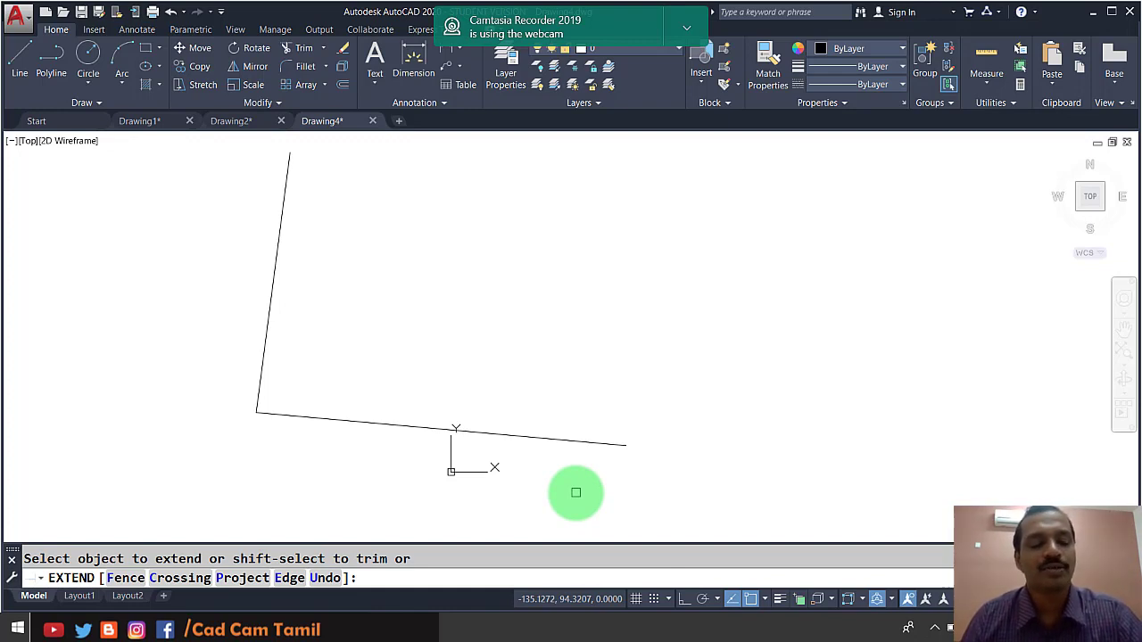
key(Escape)
Step: Draw a diagonal line crossing both the steep line and the lower line, with its ends overhanging them
scroll(261, 294, down, 1)
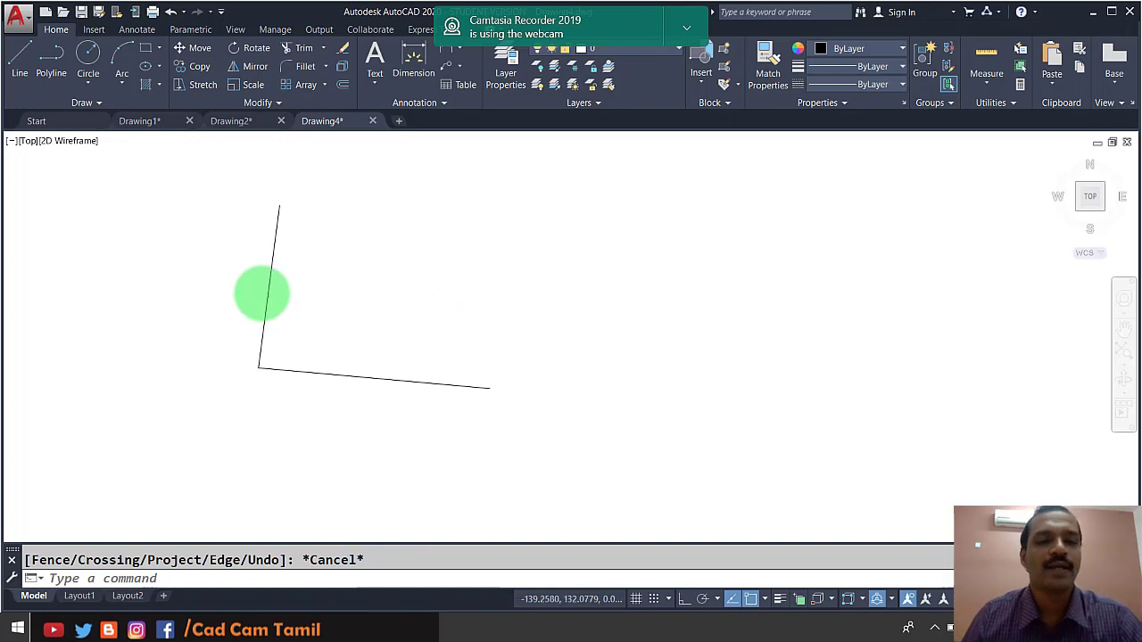
scroll(242, 285, down, 1)
scroll(242, 280, up, 2)
text(l)
key(Return)
click(257, 235)
click(444, 480)
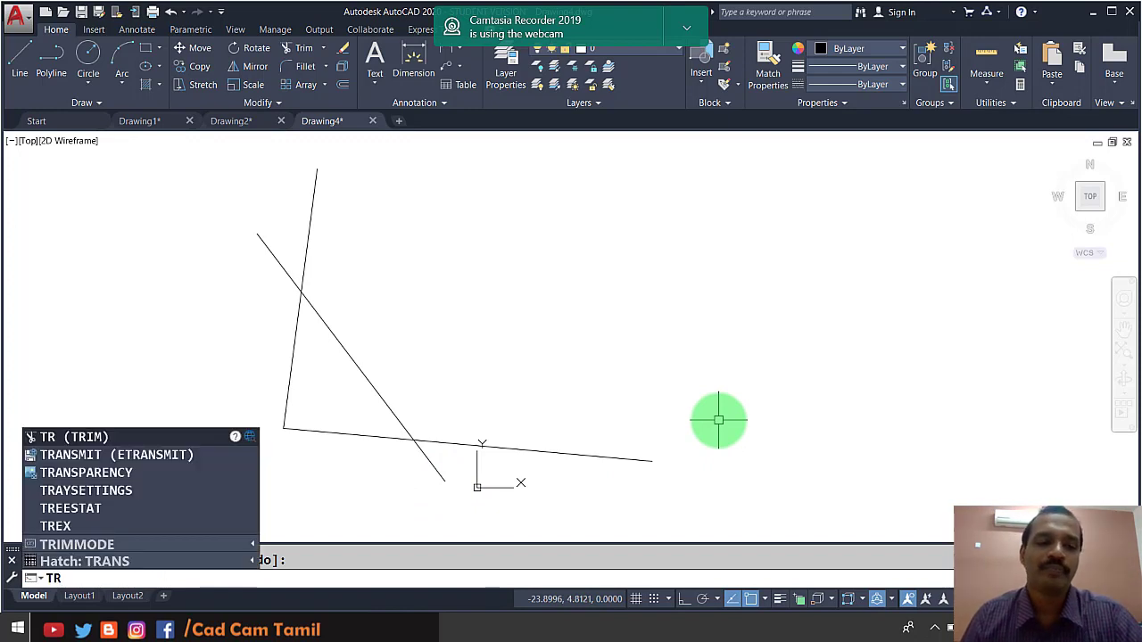
key(Return)
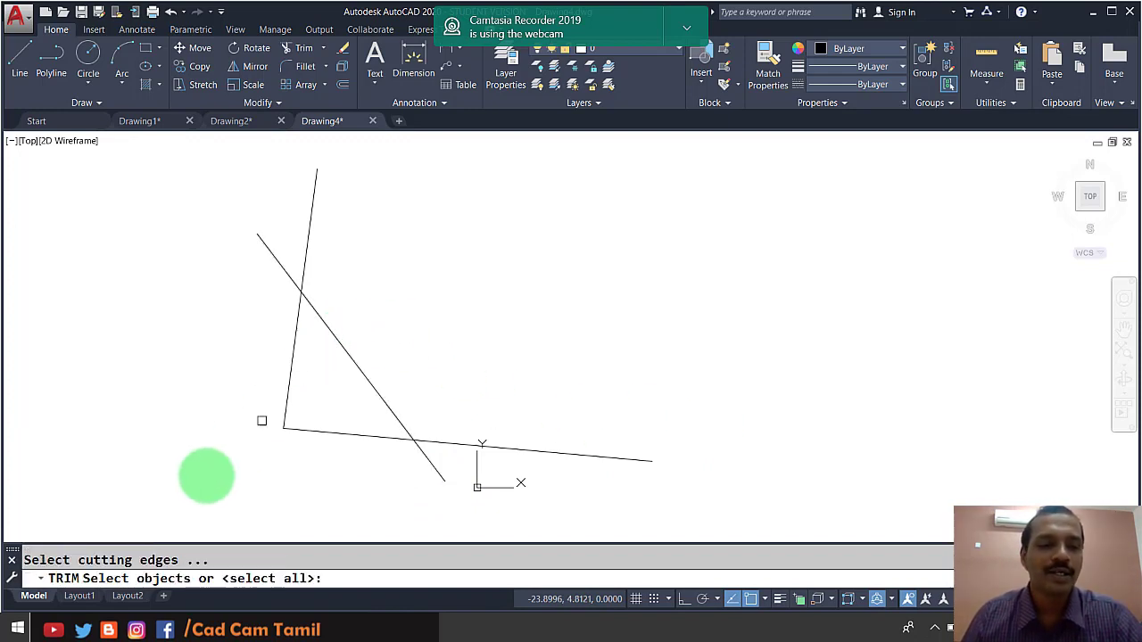
triple_click(81, 560)
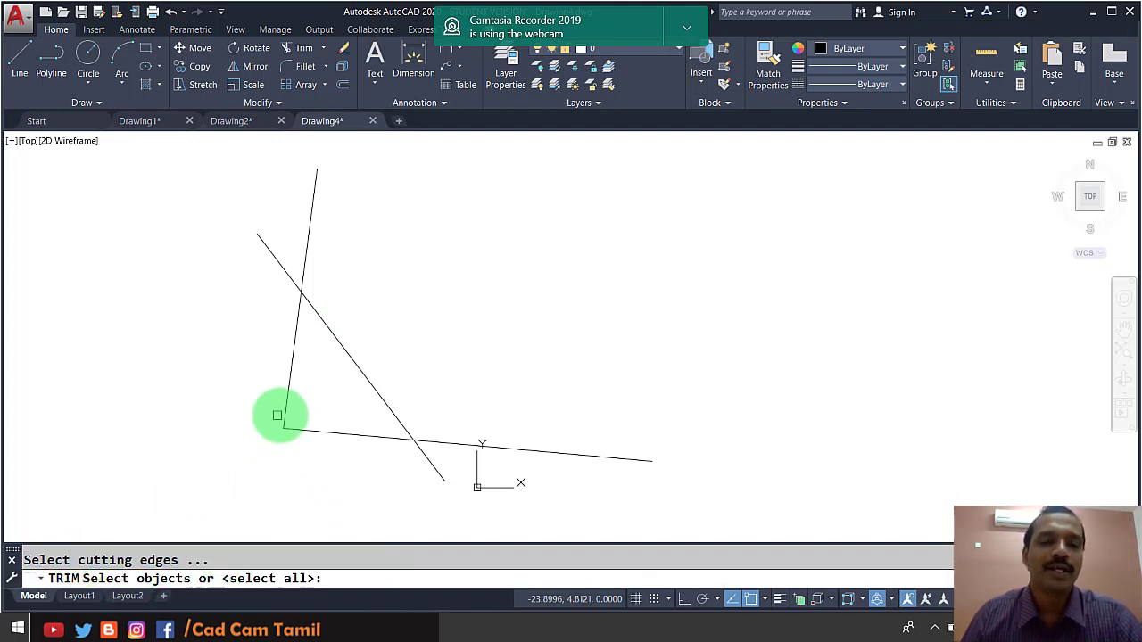
click(300, 333)
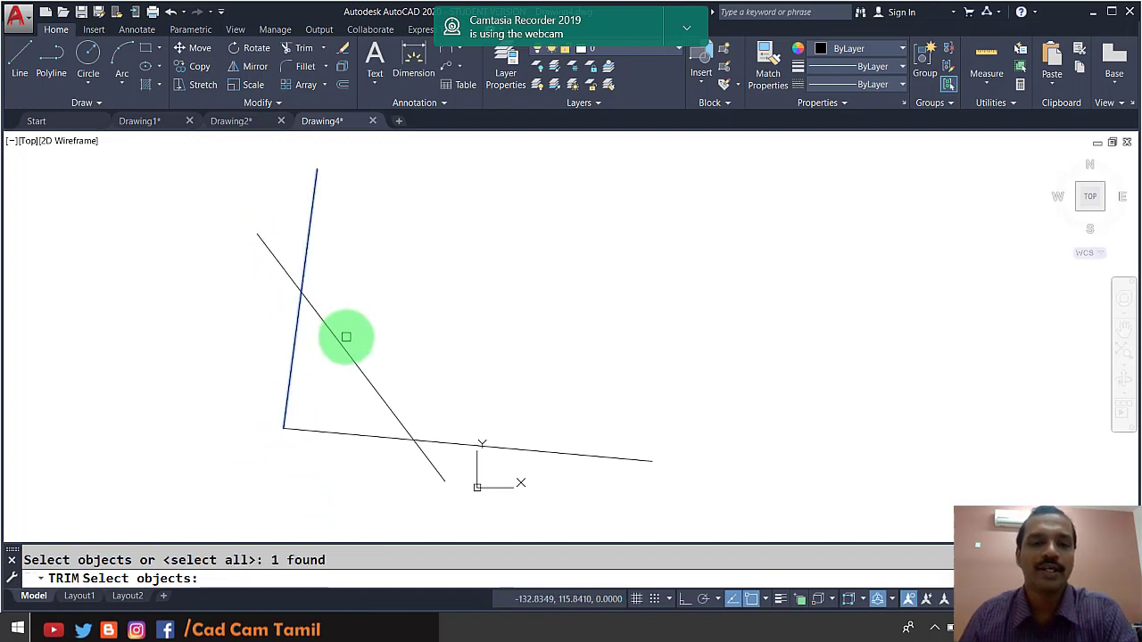
key(Return)
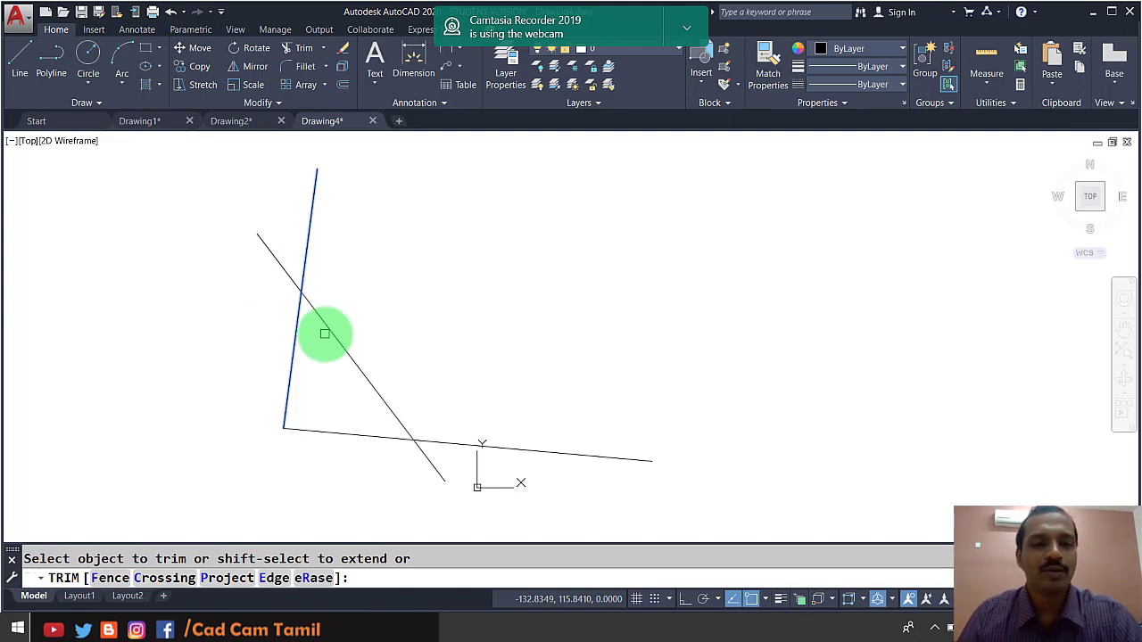
key(Escape)
Step: Trim the overhanging ends of the three lines with all objects as cutting edges, leaving a closed triangle
right_click(348, 360)
click(401, 380)
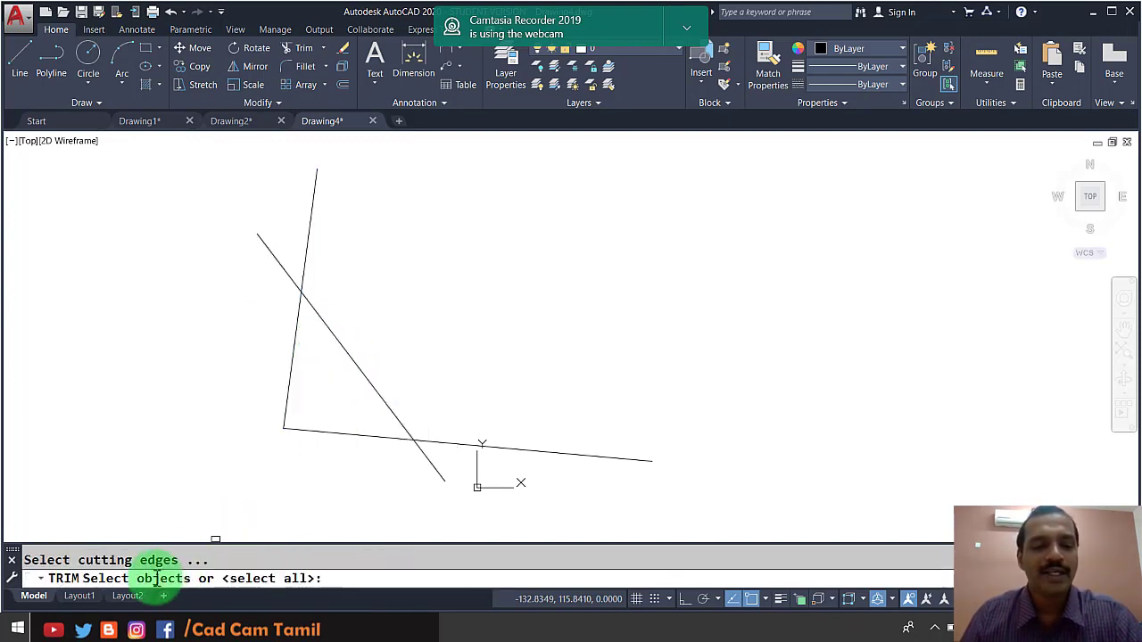
key(Return)
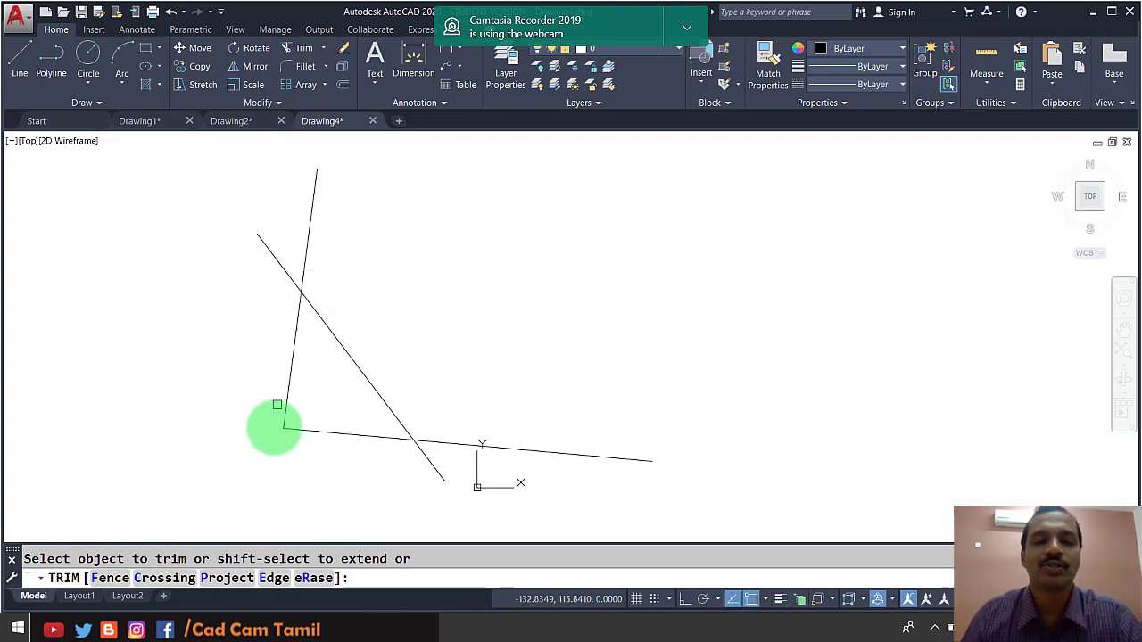
click(442, 442)
click(423, 451)
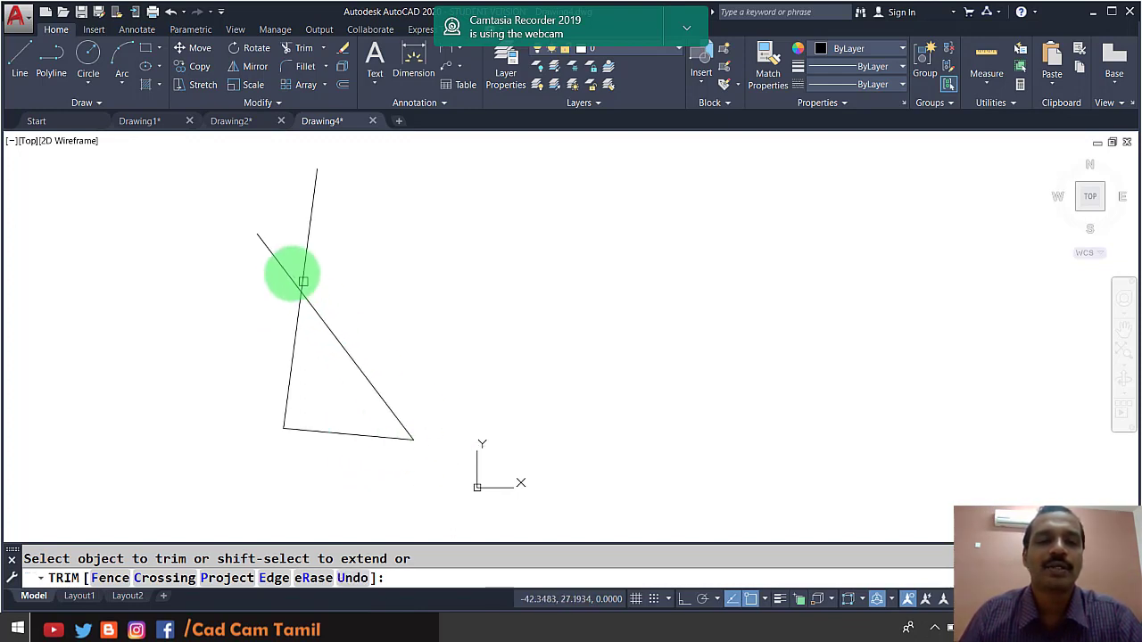
click(293, 272)
click(306, 263)
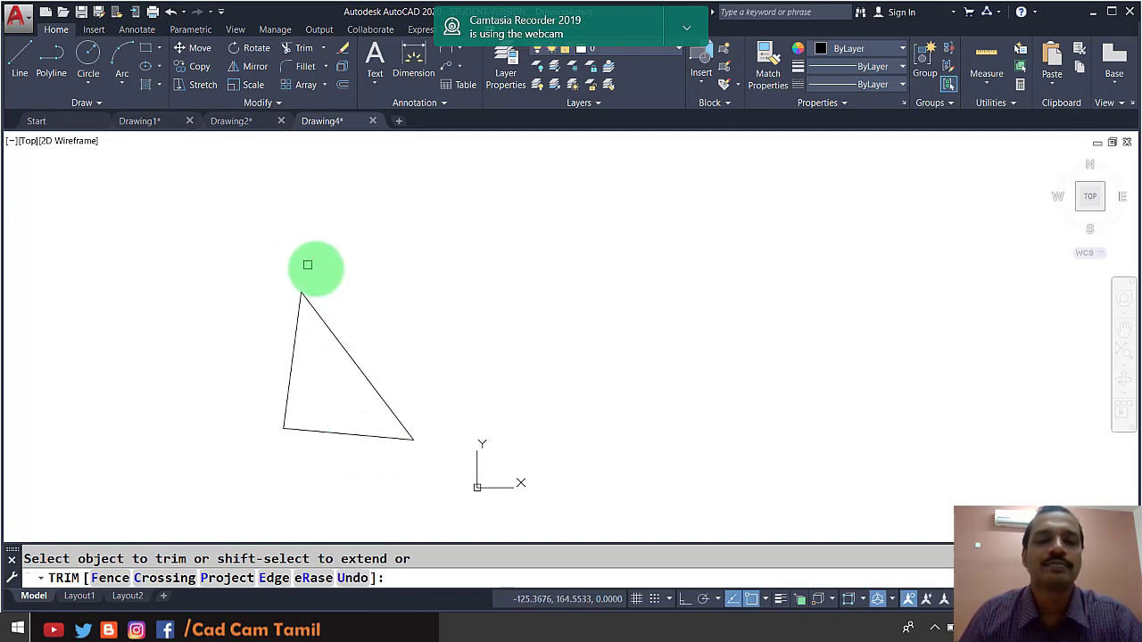
key(Escape)
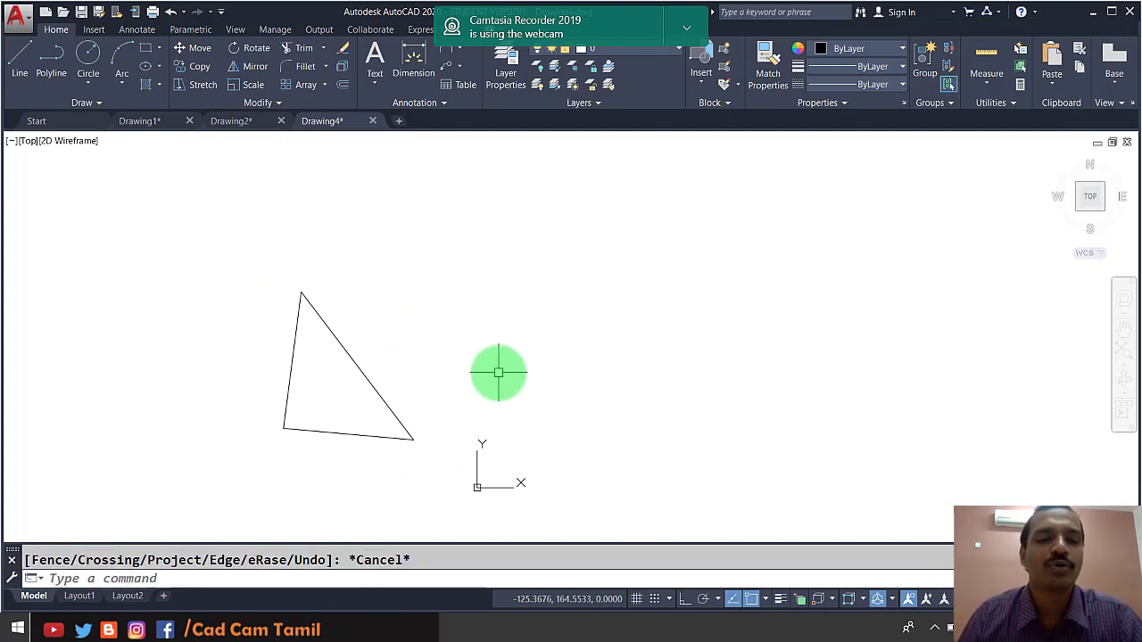
Step: Erase the three lines of the triangle
click(429, 459)
click(176, 241)
key(Delete)
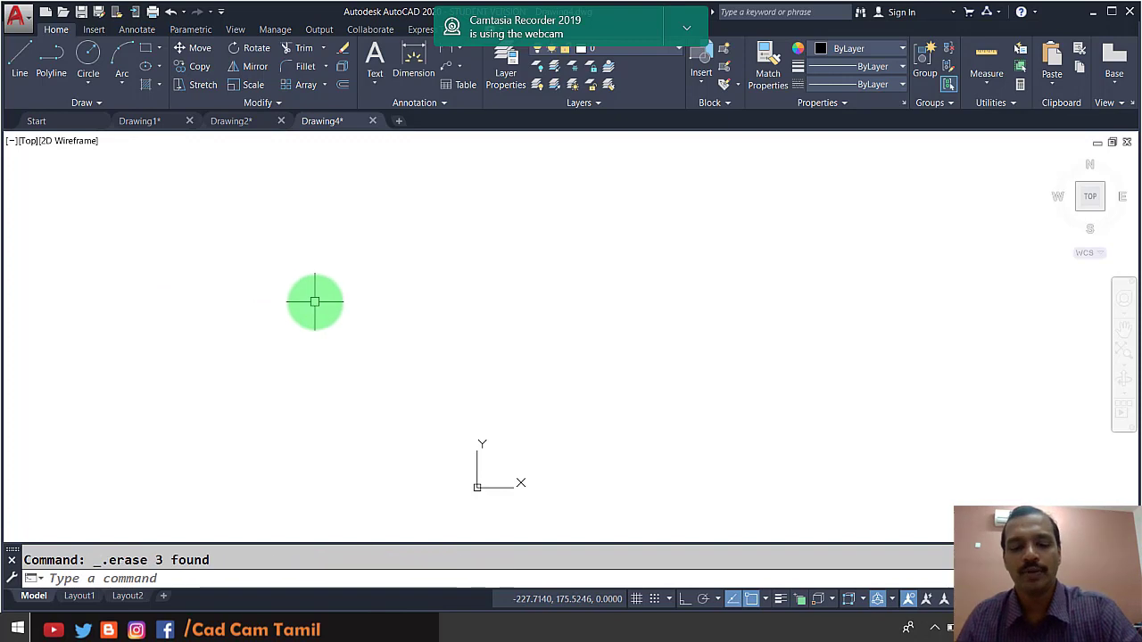
Step: Draw a single, nearly horizontal line across the middle of the empty drawing area
text(l)
key(Return)
click(364, 306)
click(718, 306)
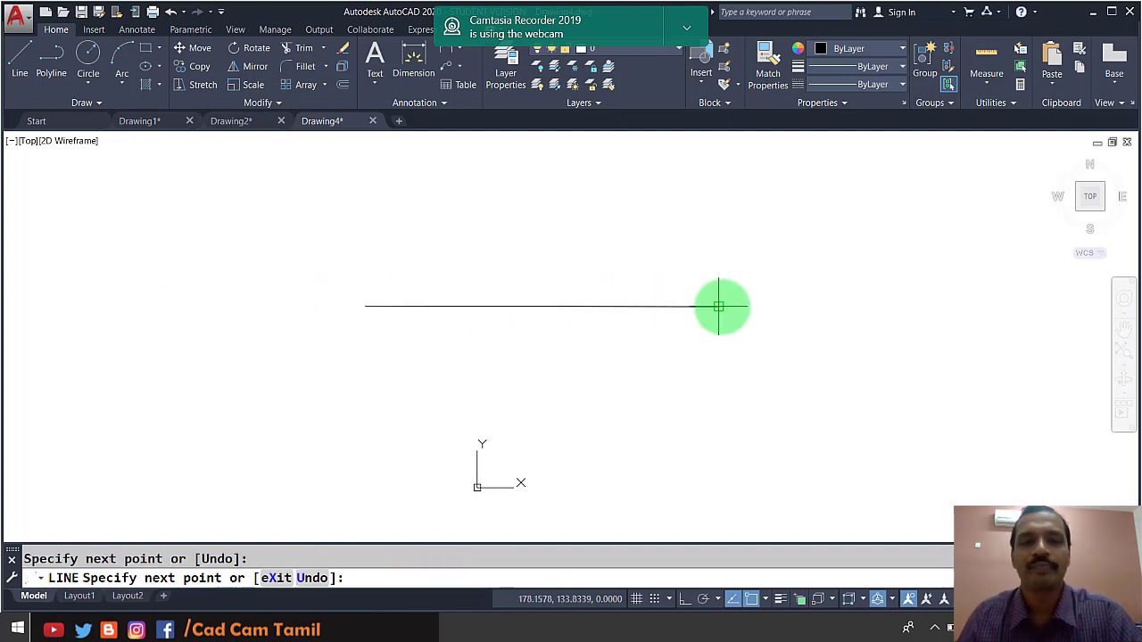
key(Return)
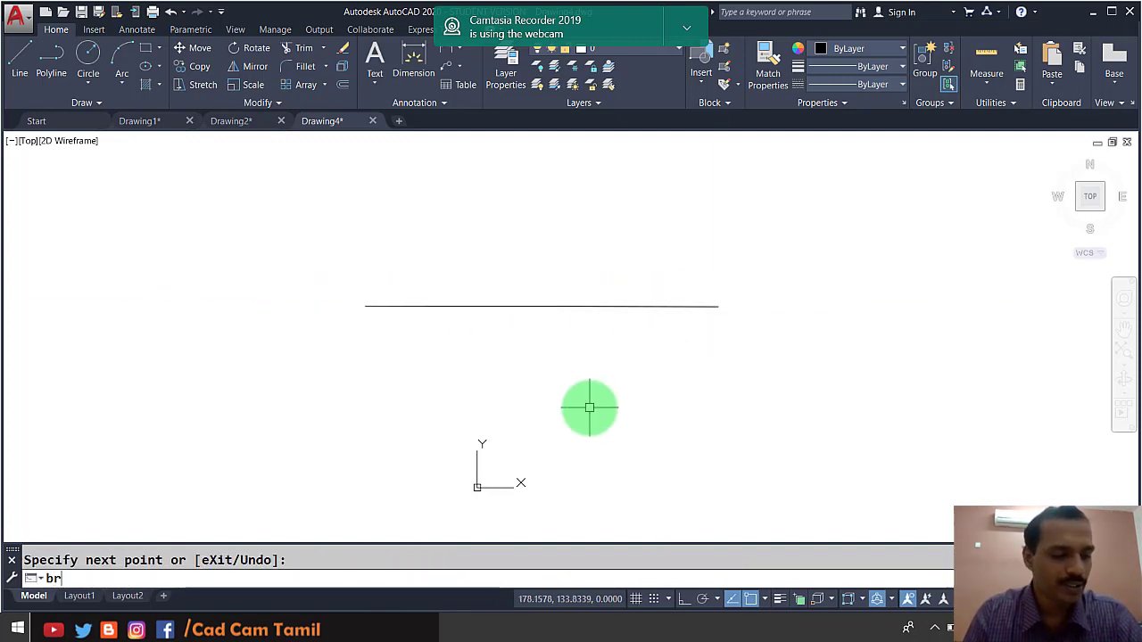
Step: Break the horizontal line between two picked points, removing roughly its middle half
key(Return)
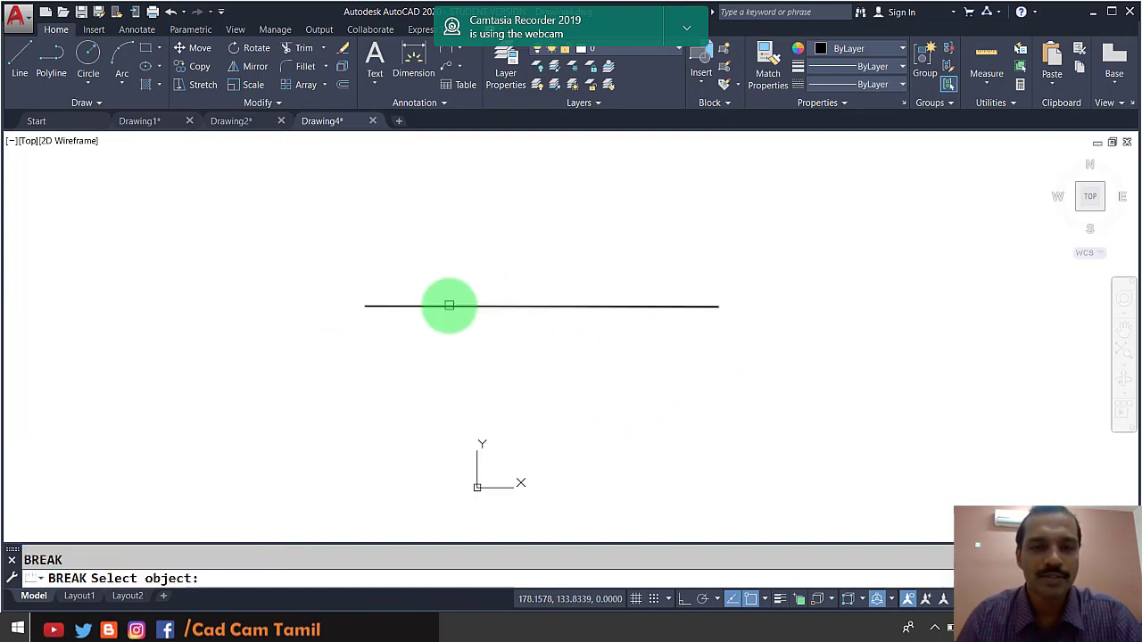
click(448, 305)
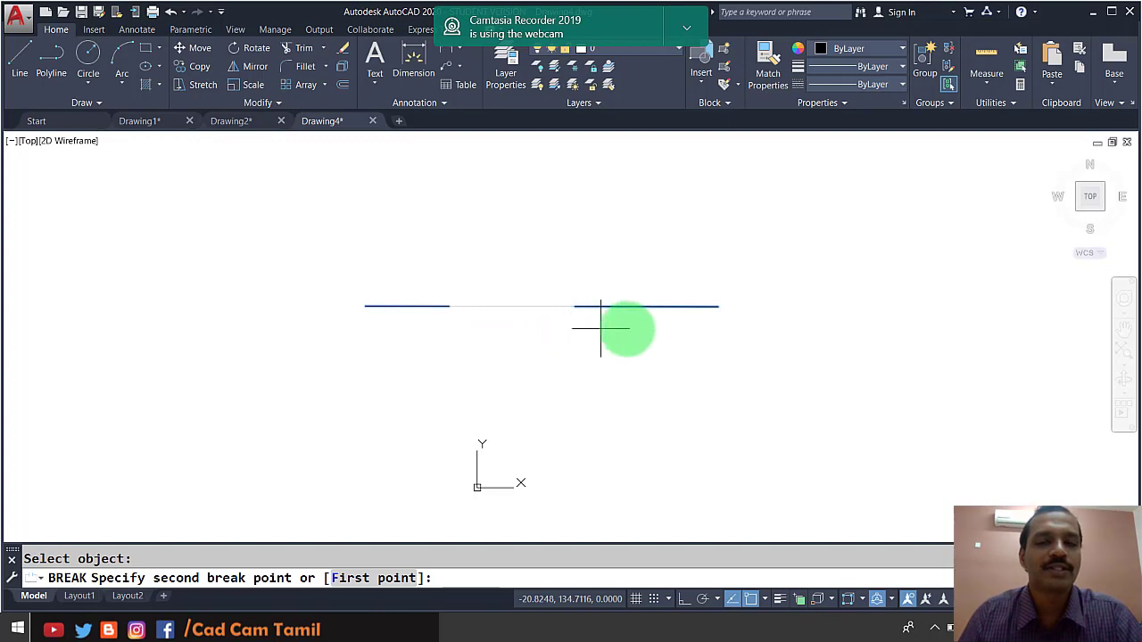
click(628, 327)
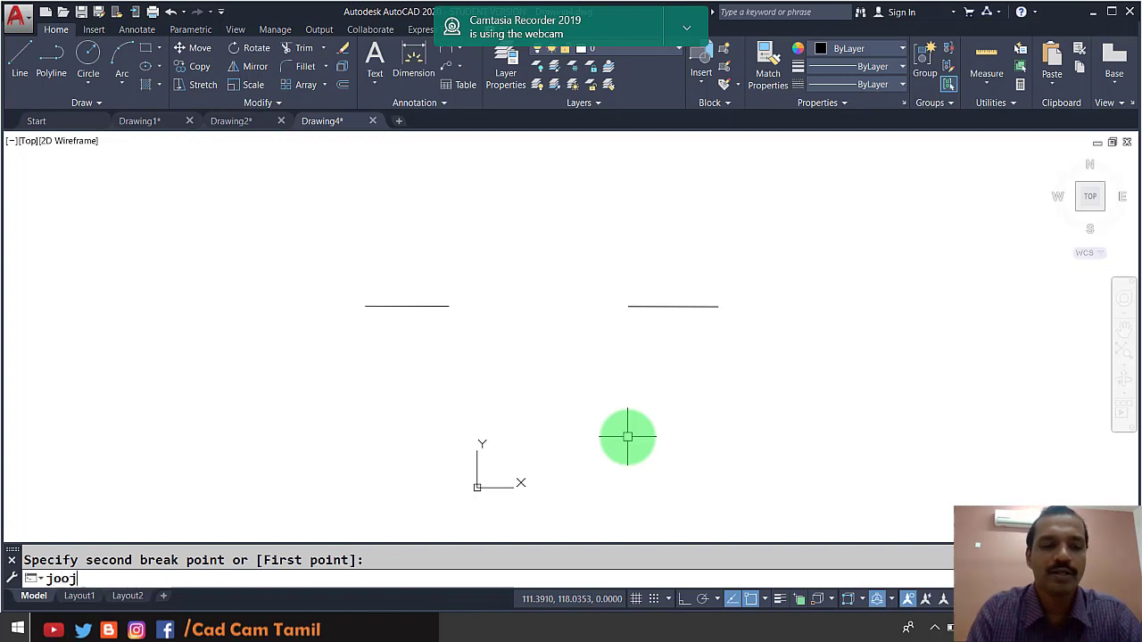
Step: Join the two separated line segments into one continuous line
key(BackSpace)
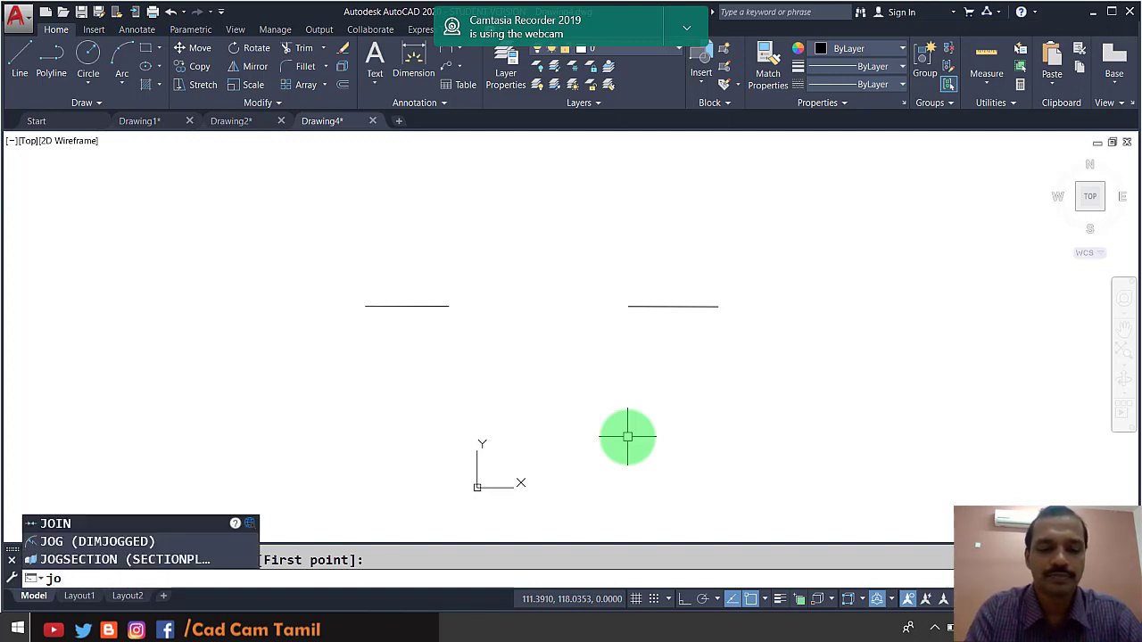
text(in)
key(Return)
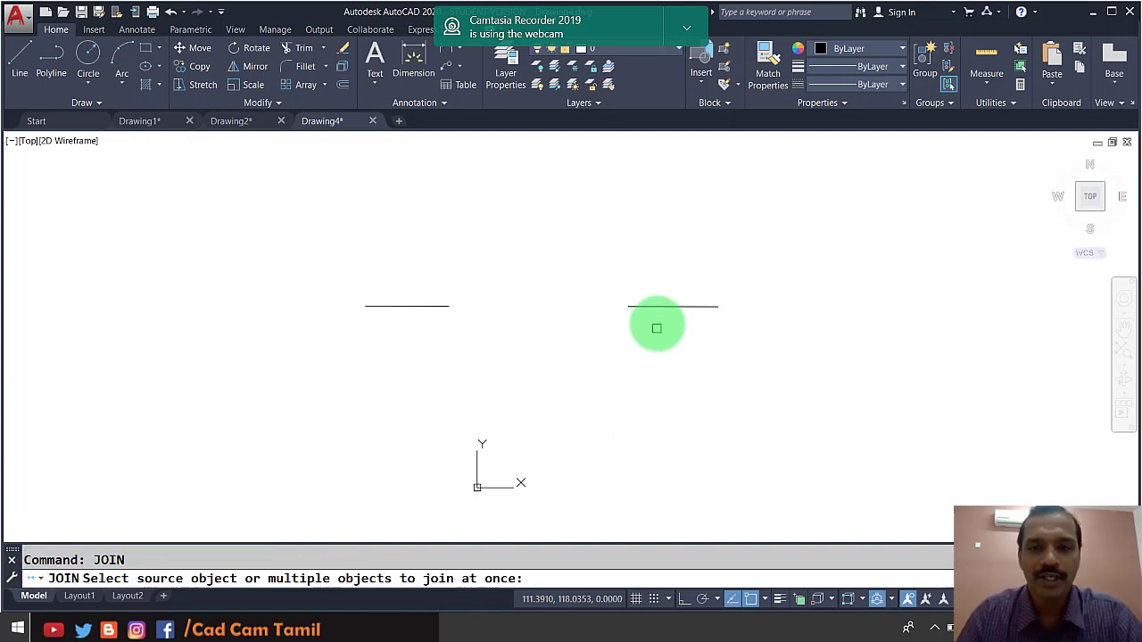
click(649, 310)
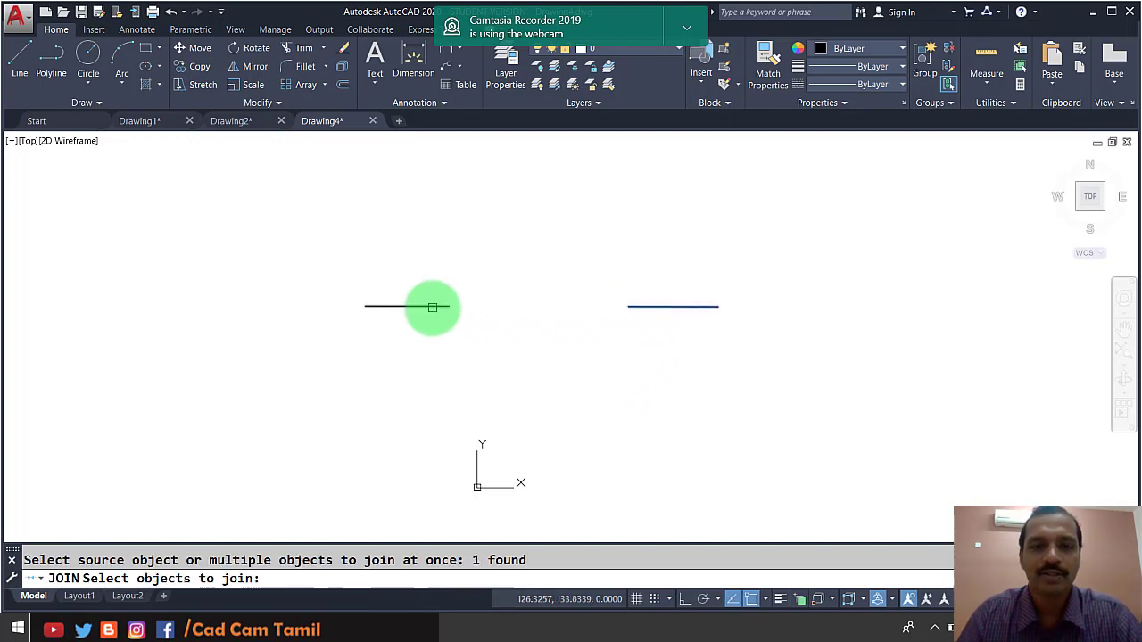
click(433, 307)
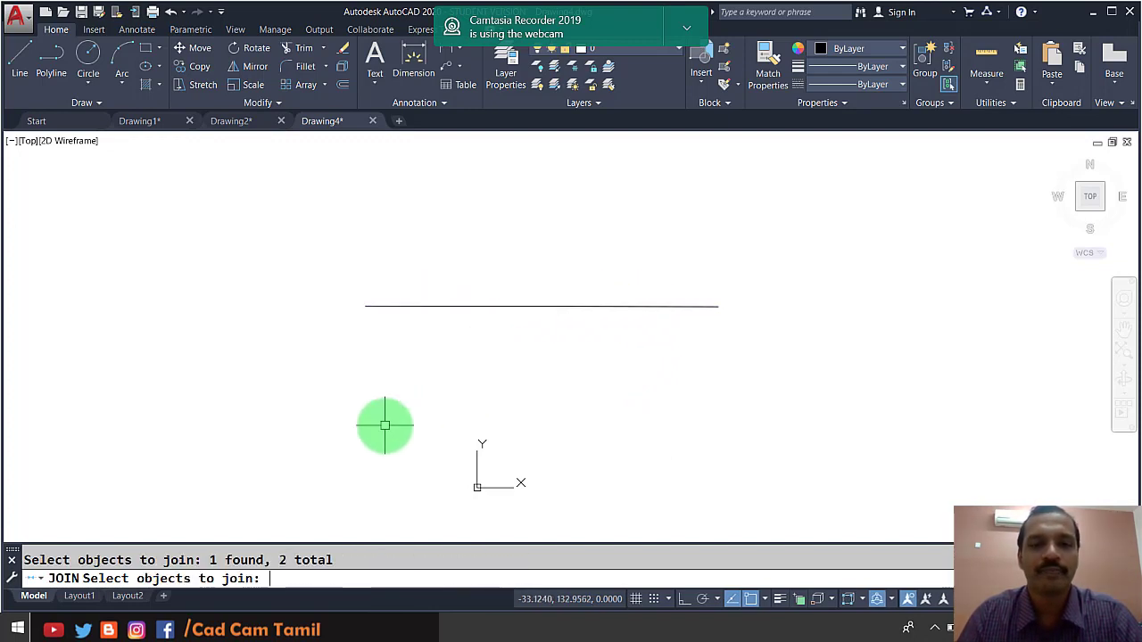
key(Return)
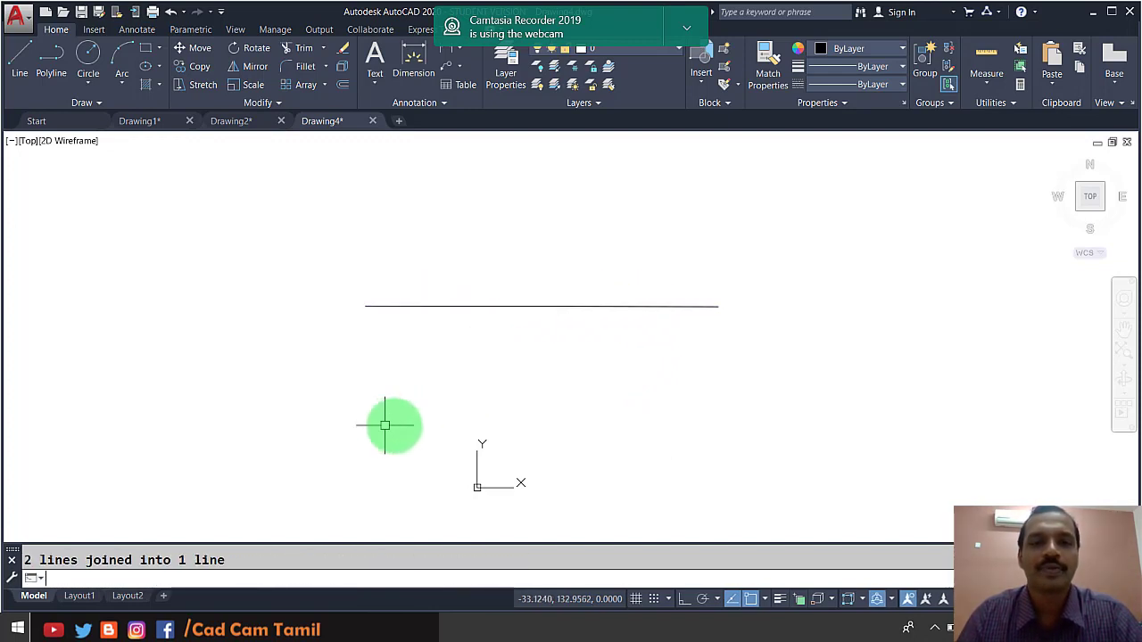
click(583, 312)
key(Escape)
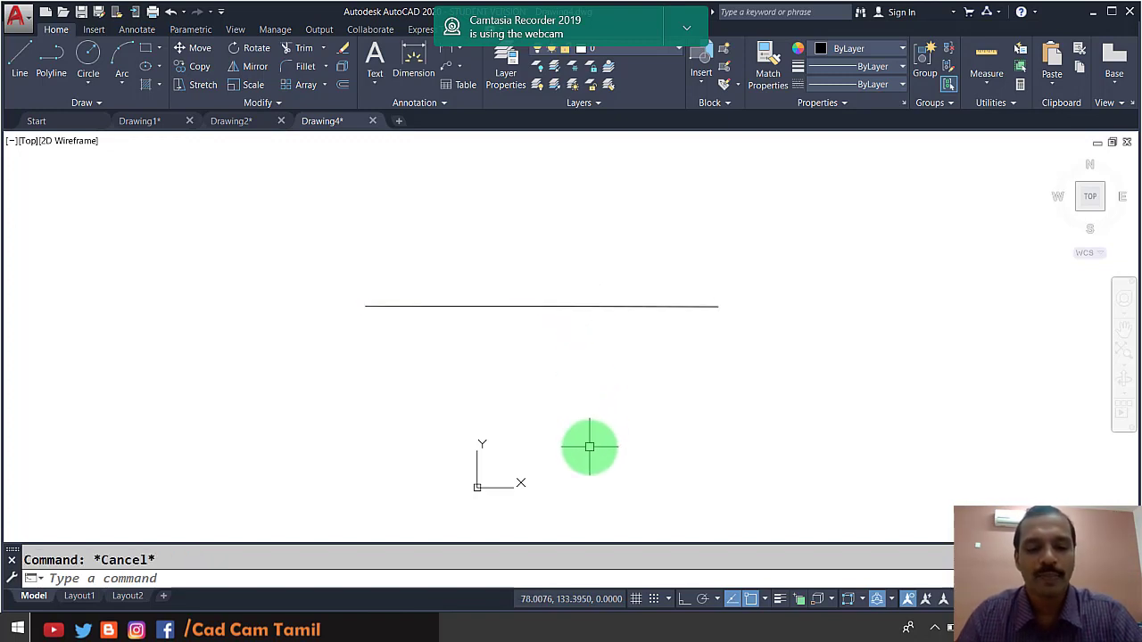
Step: Break the line with the First point option, starting at its midpoint and leaving a 10-unit gap toward the right end
text(br)
key(Return)
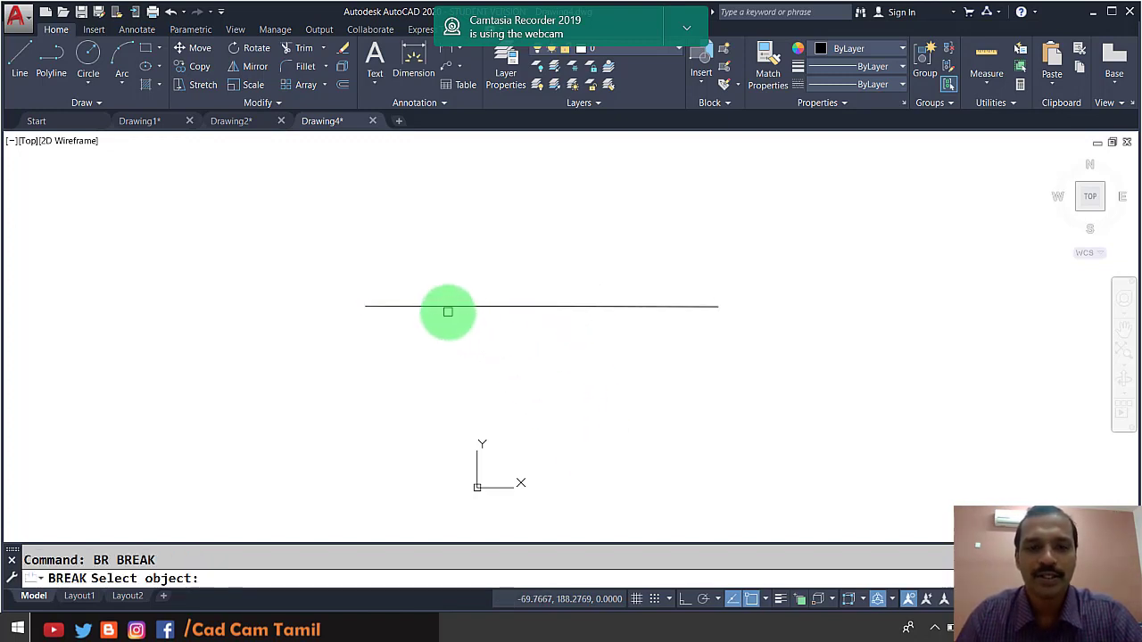
click(461, 306)
click(346, 580)
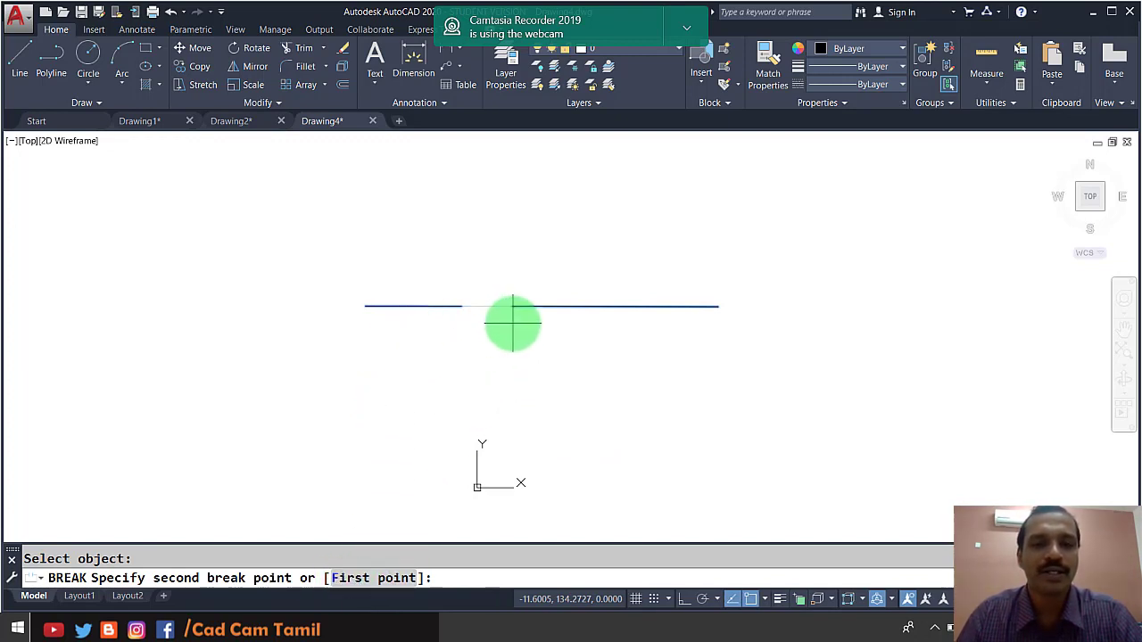
click(343, 578)
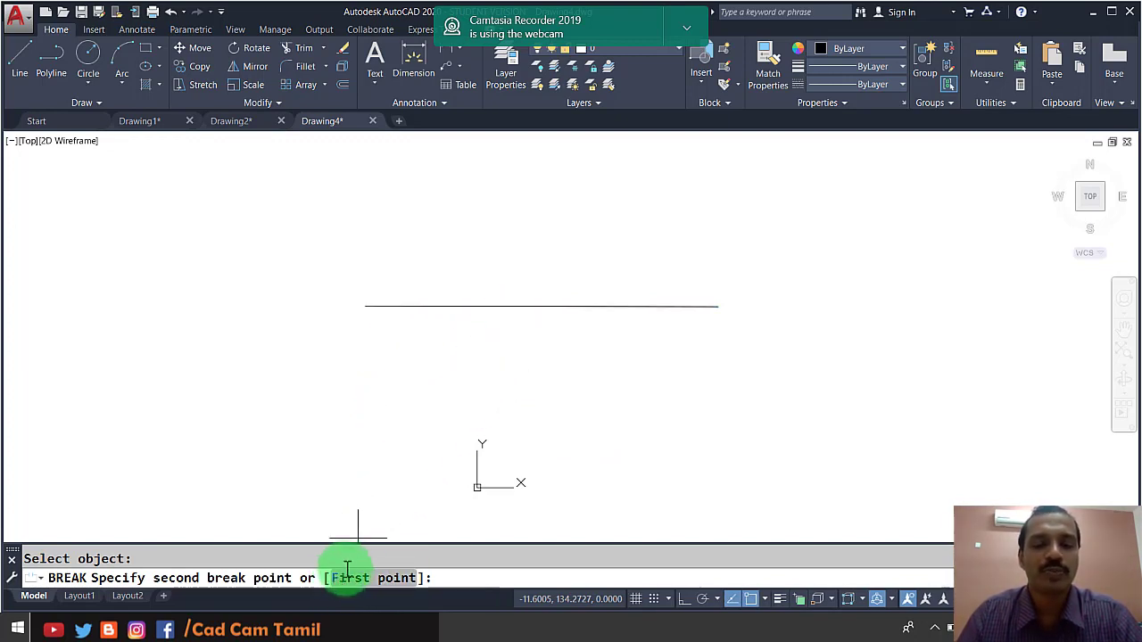
click(542, 306)
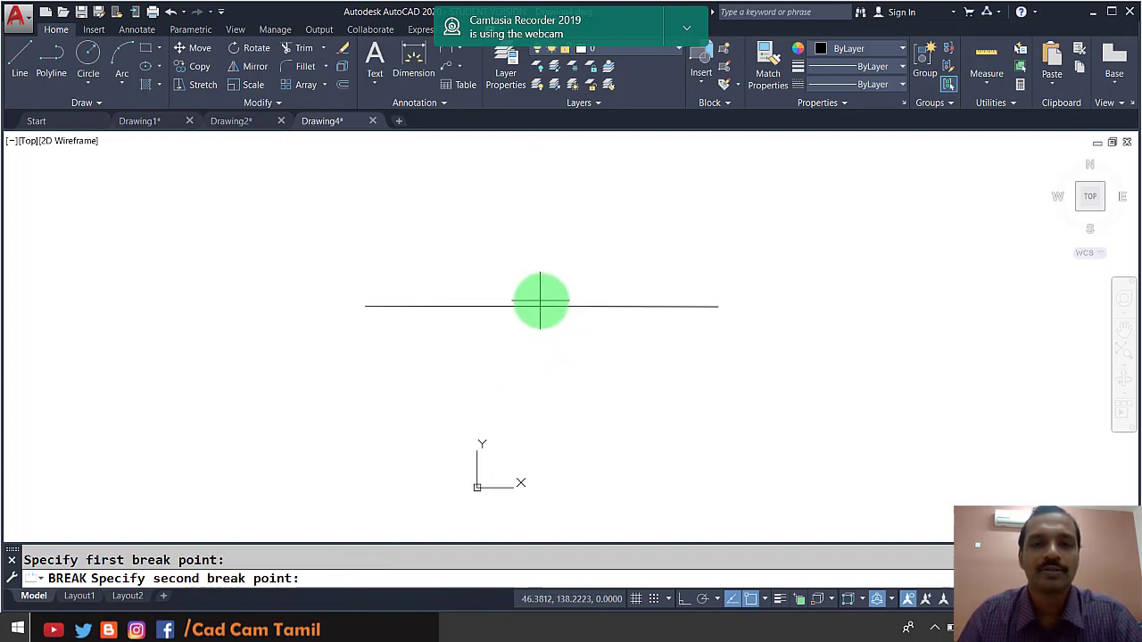
text(10)
key(Return)
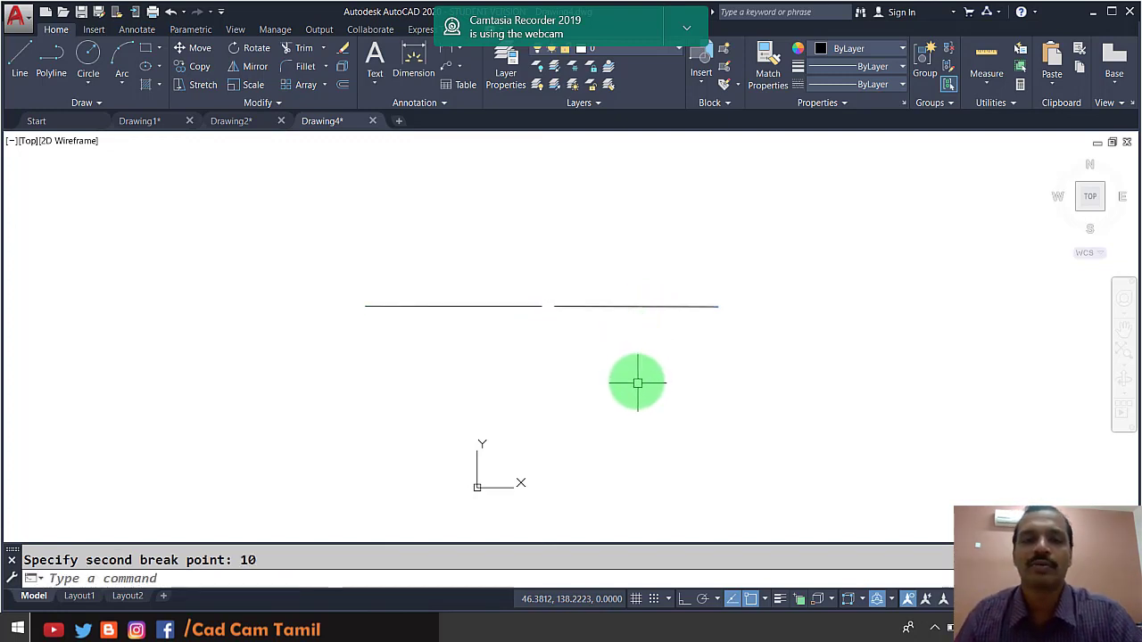
Step: Clear the drawing of all objects and draw a single, nearly horizontal line across the middle of the drawing area
key(ctrl+a)
key(Delete)
text(l)
key(Return)
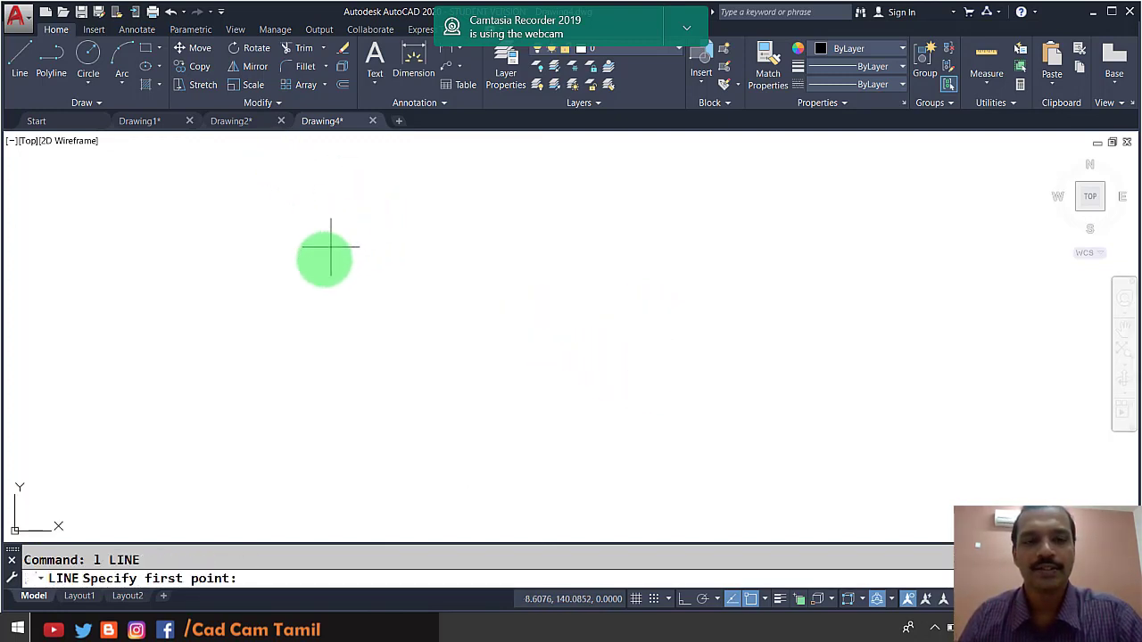
click(342, 279)
click(713, 282)
key(Return)
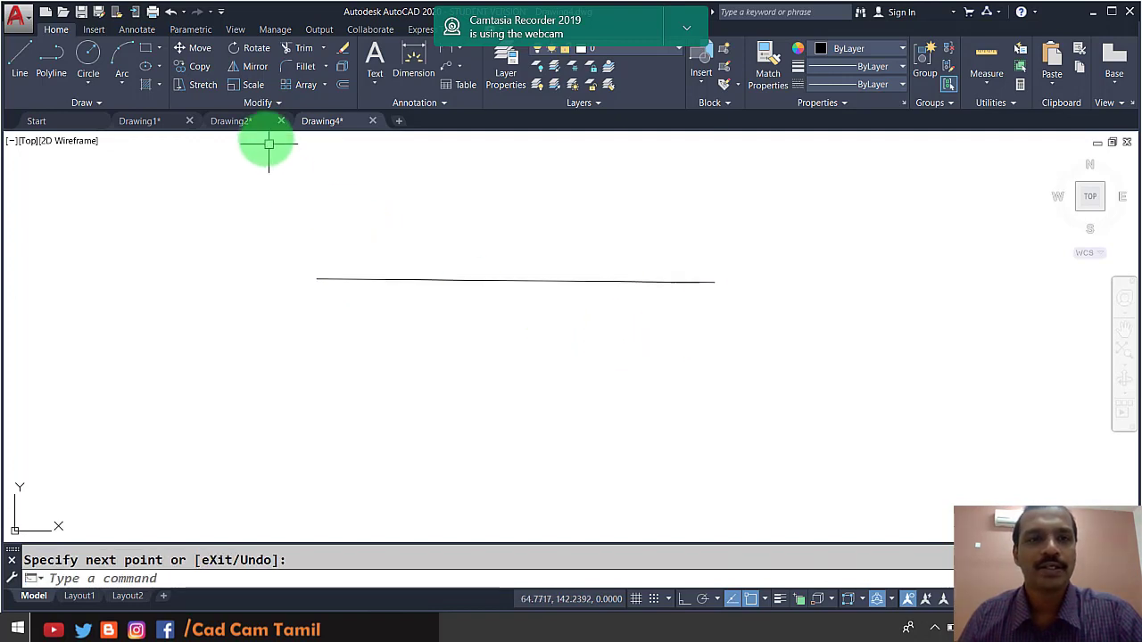
click(280, 106)
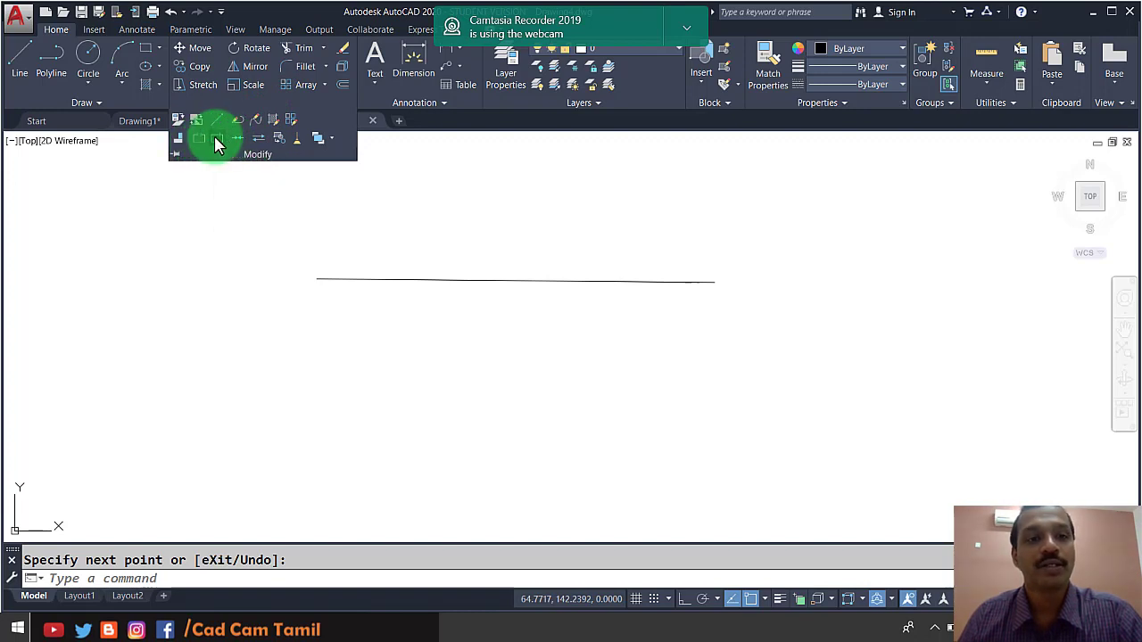
click(174, 258)
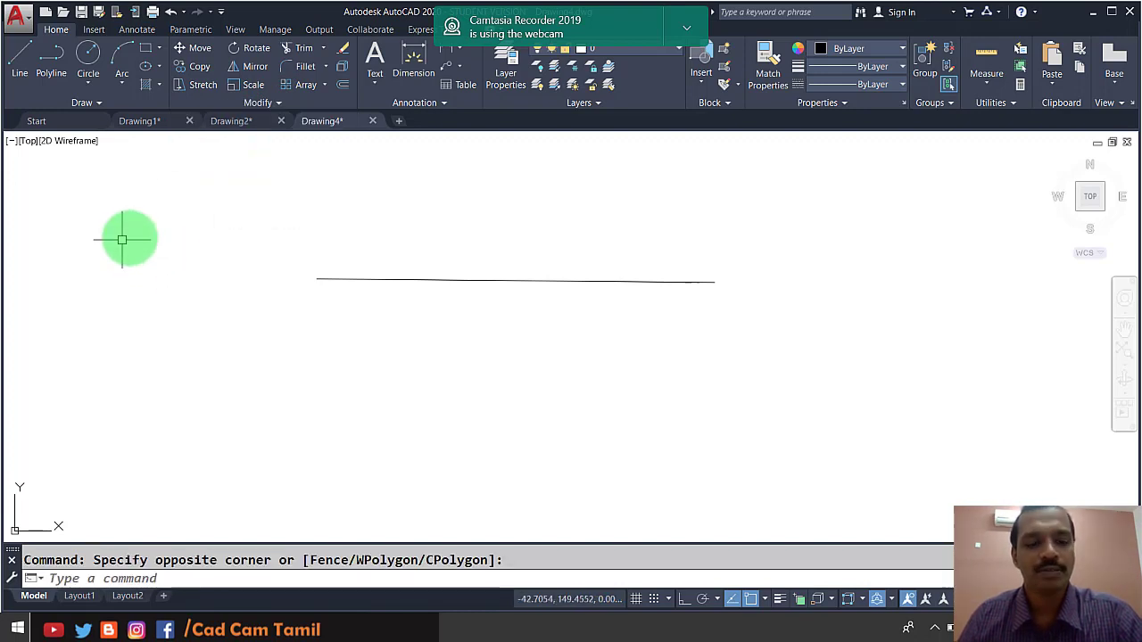
key(Return)
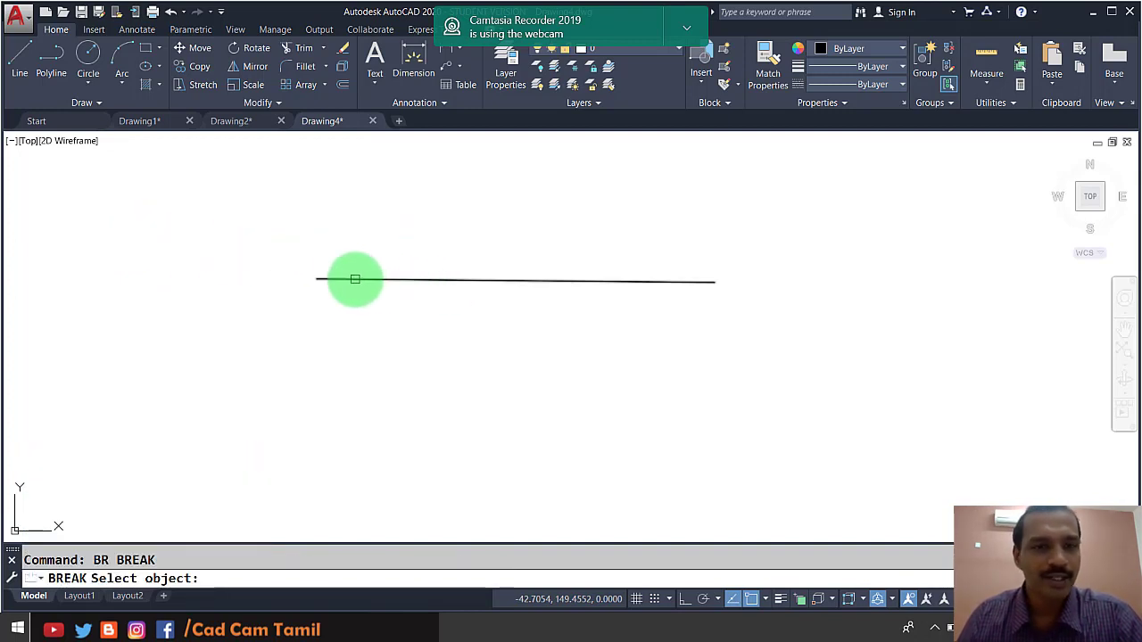
click(355, 279)
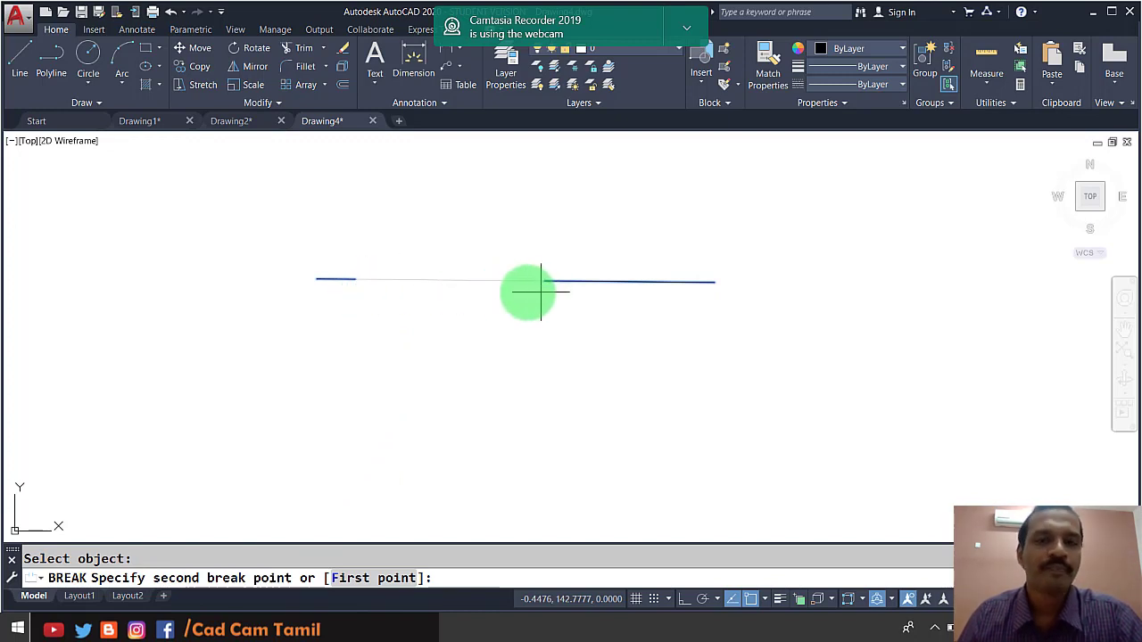
click(348, 579)
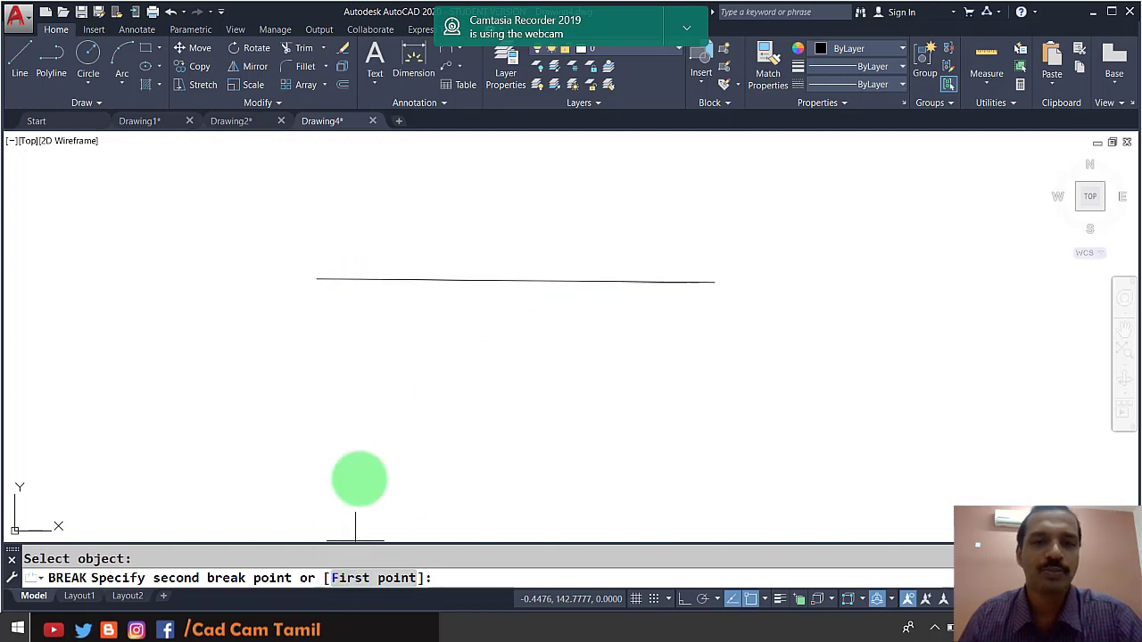
click(516, 281)
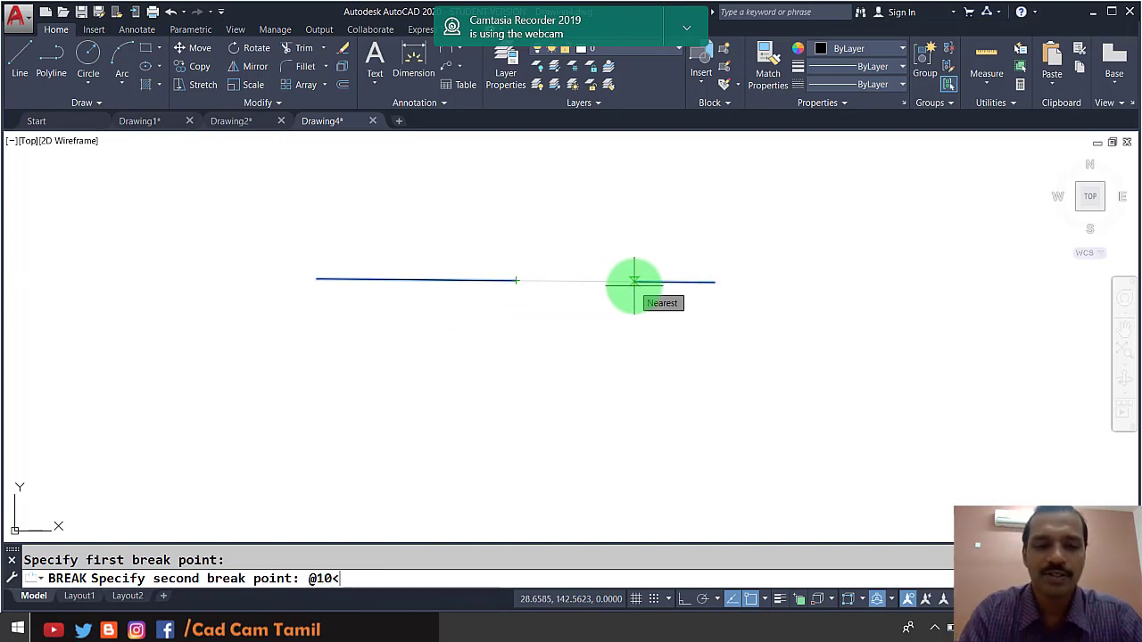
key(Return)
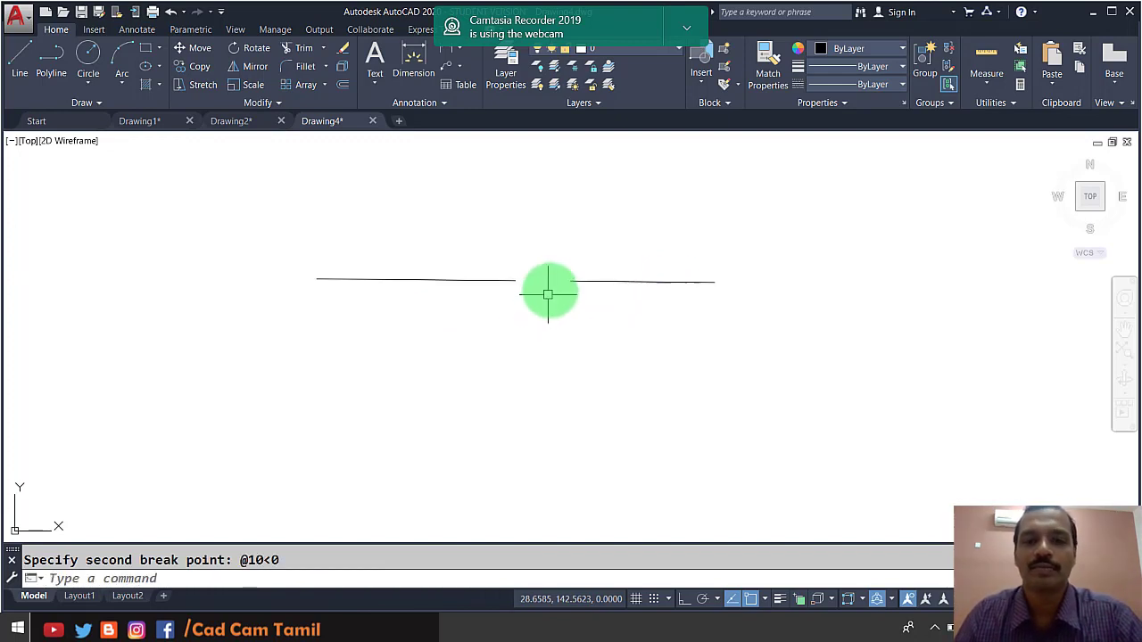
scroll(524, 282, up, 2)
scroll(524, 283, down, 2)
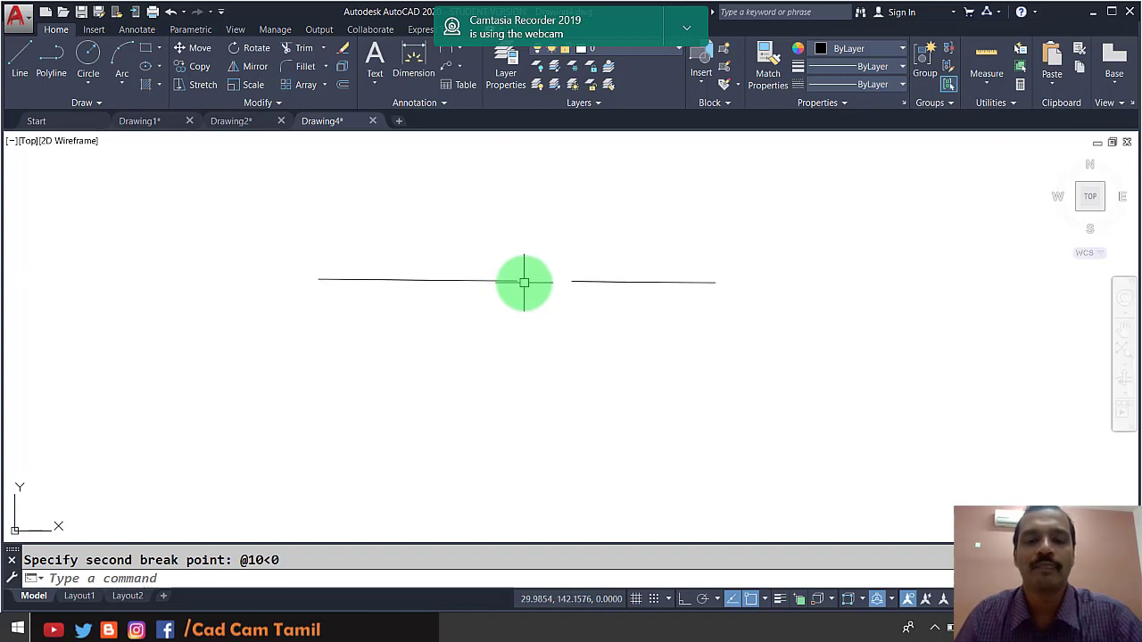
Step: Erase both line segments and draw a circle near the centre of the drawing area
click(627, 313)
click(489, 252)
key(Delete)
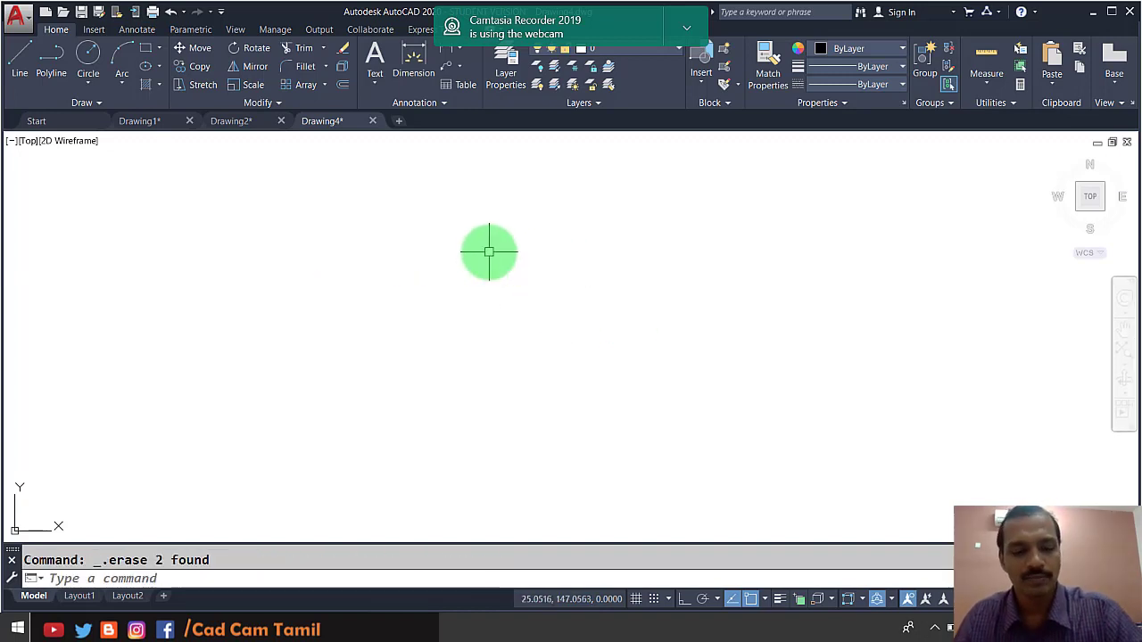
text(c)
key(Return)
click(486, 324)
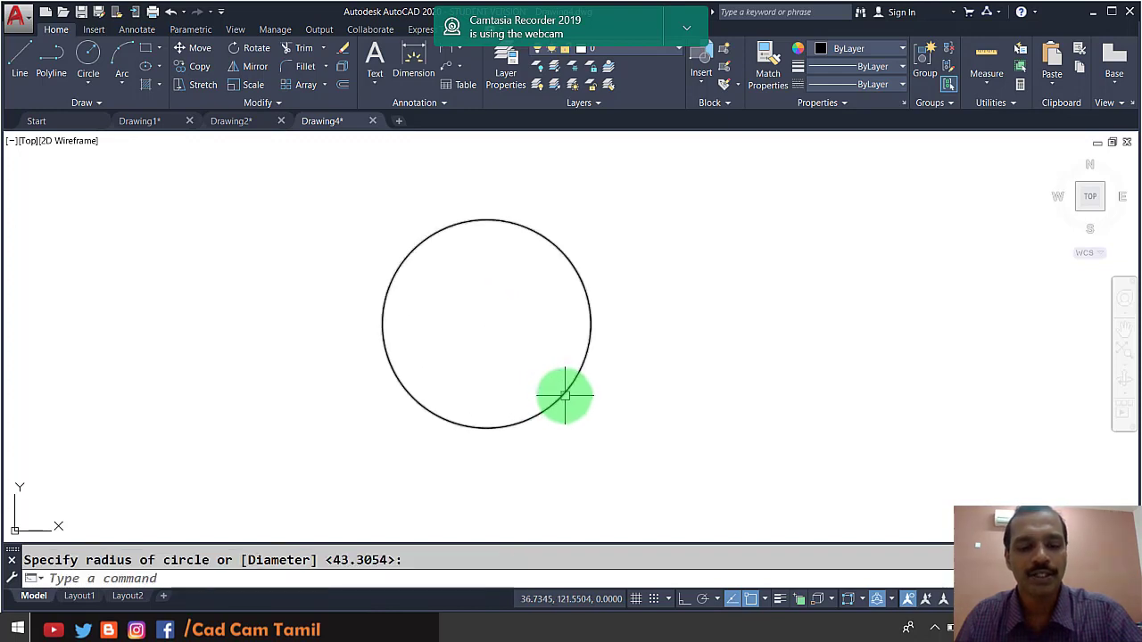
Step: Break the circle with the First point option from its bottom quadrant to its right quadrant, removing the lower-right quarter
text(br)
key(Return)
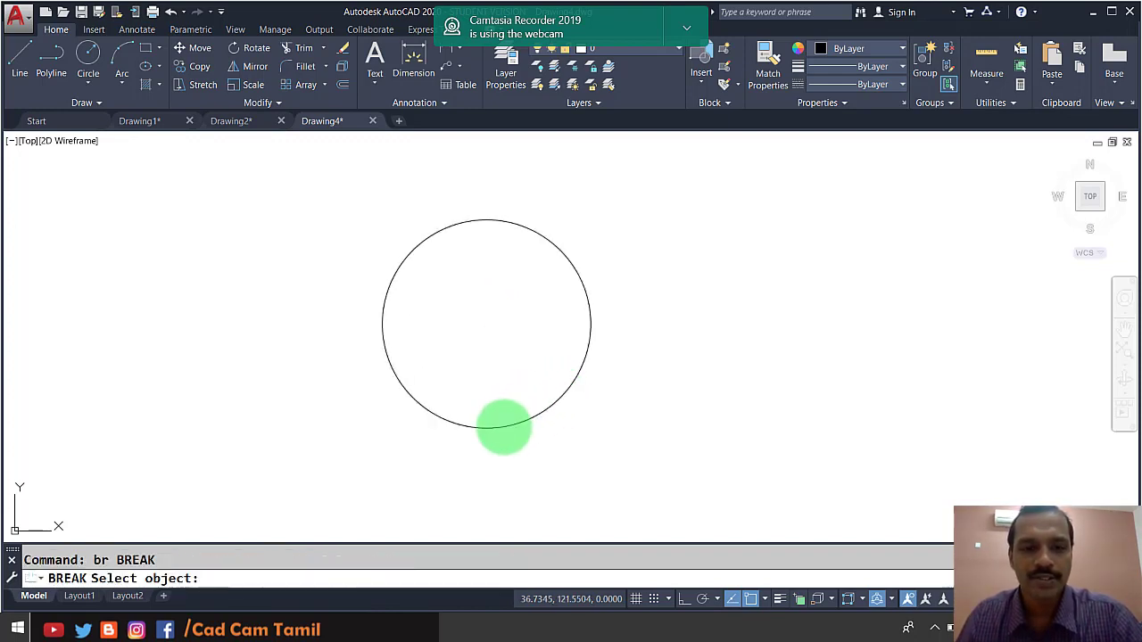
click(503, 426)
click(351, 579)
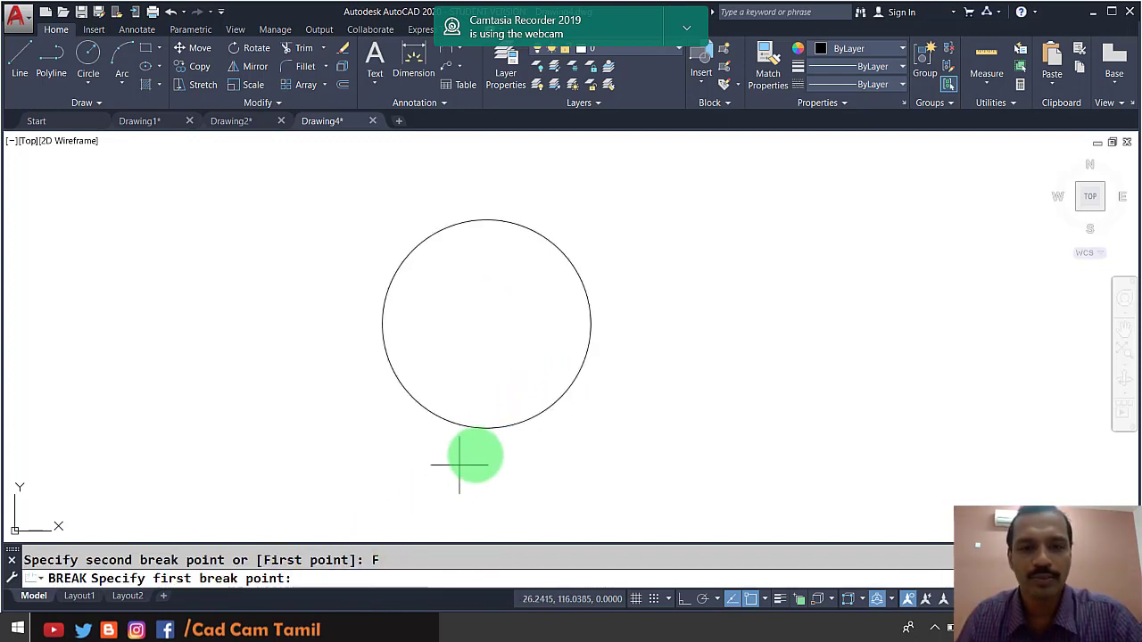
click(486, 427)
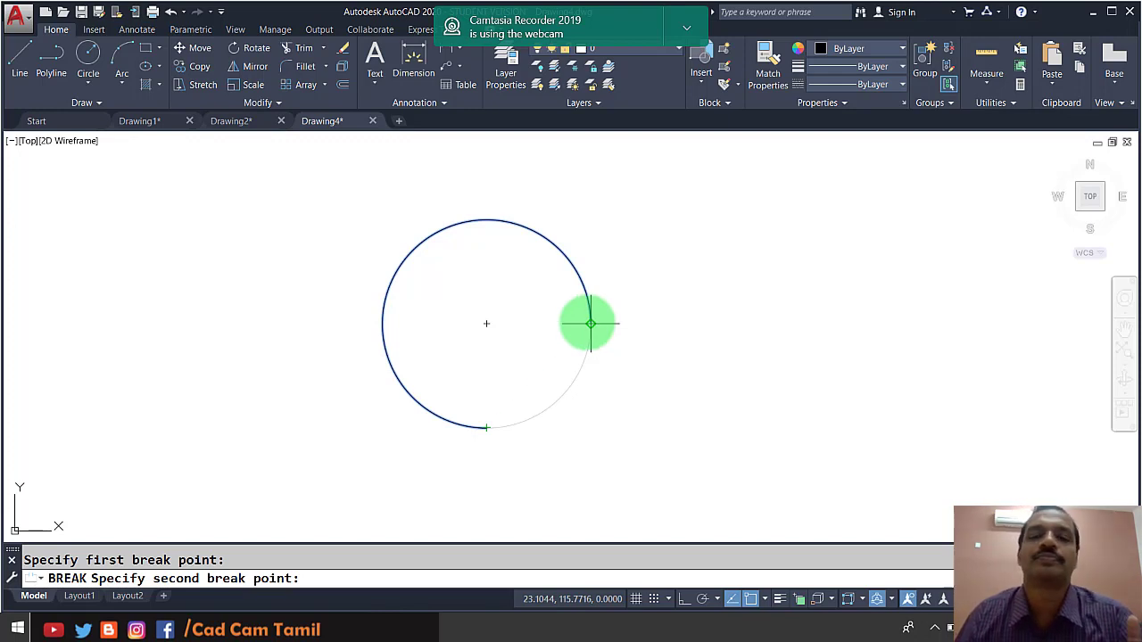
click(590, 322)
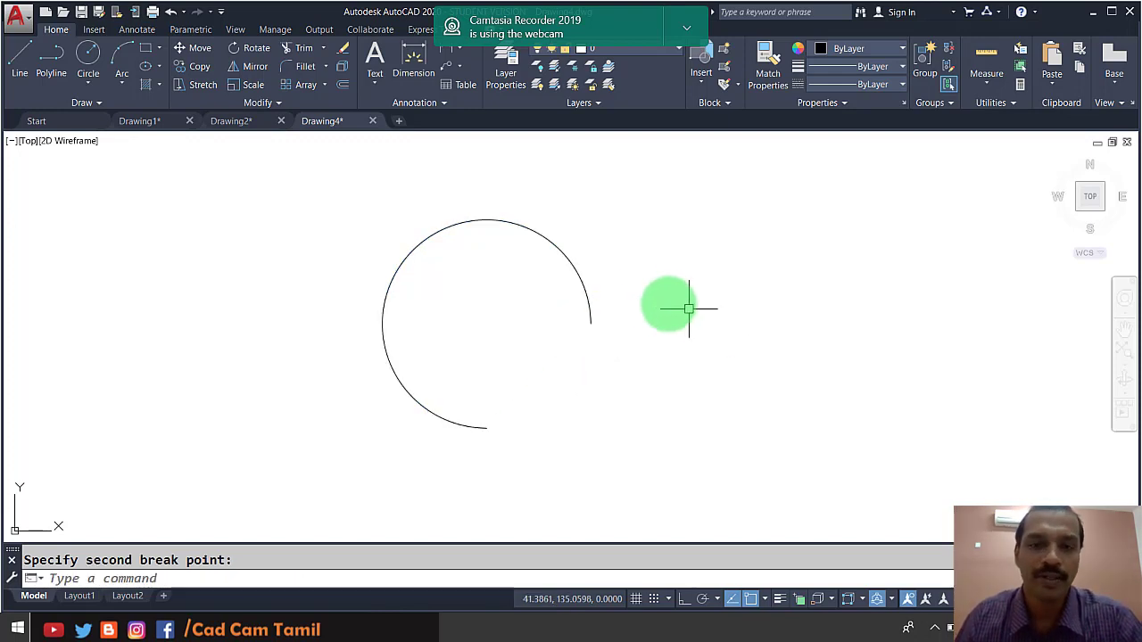
Step: Draw a separate, nearly horizontal line to the right of the arc
text(l)
key(Return)
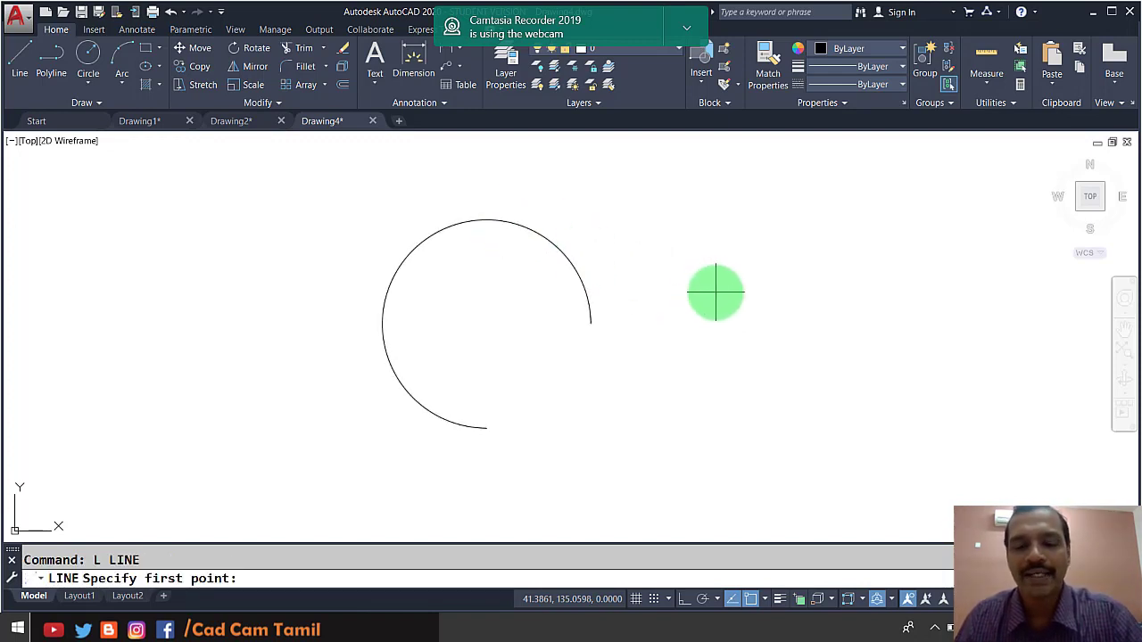
click(716, 290)
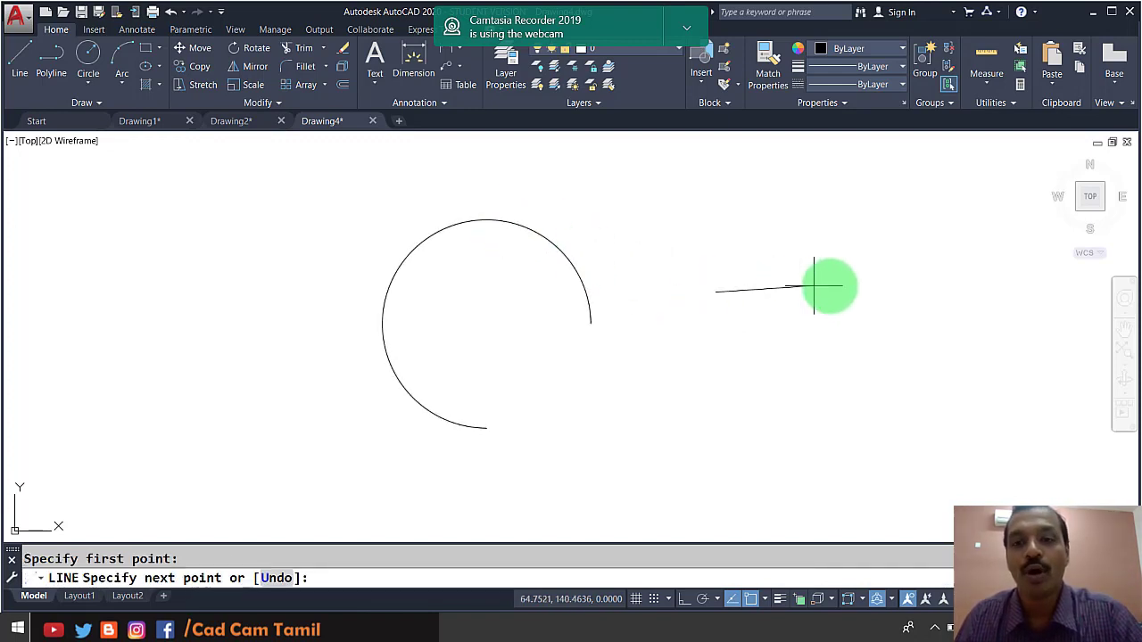
click(979, 291)
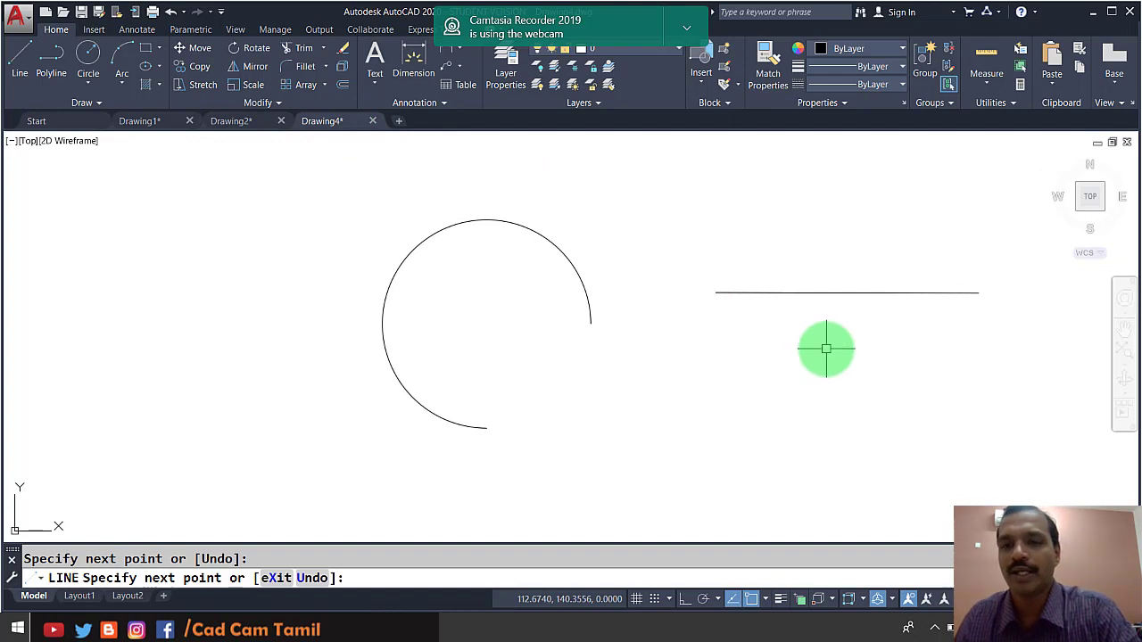
key(Return)
click(519, 223)
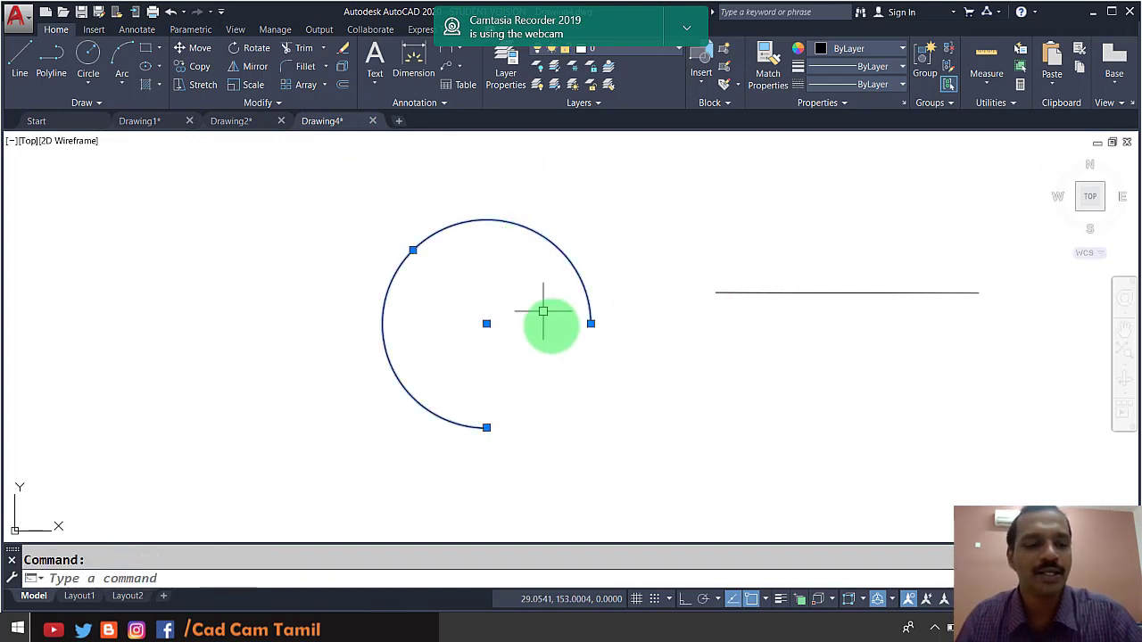
key(Escape)
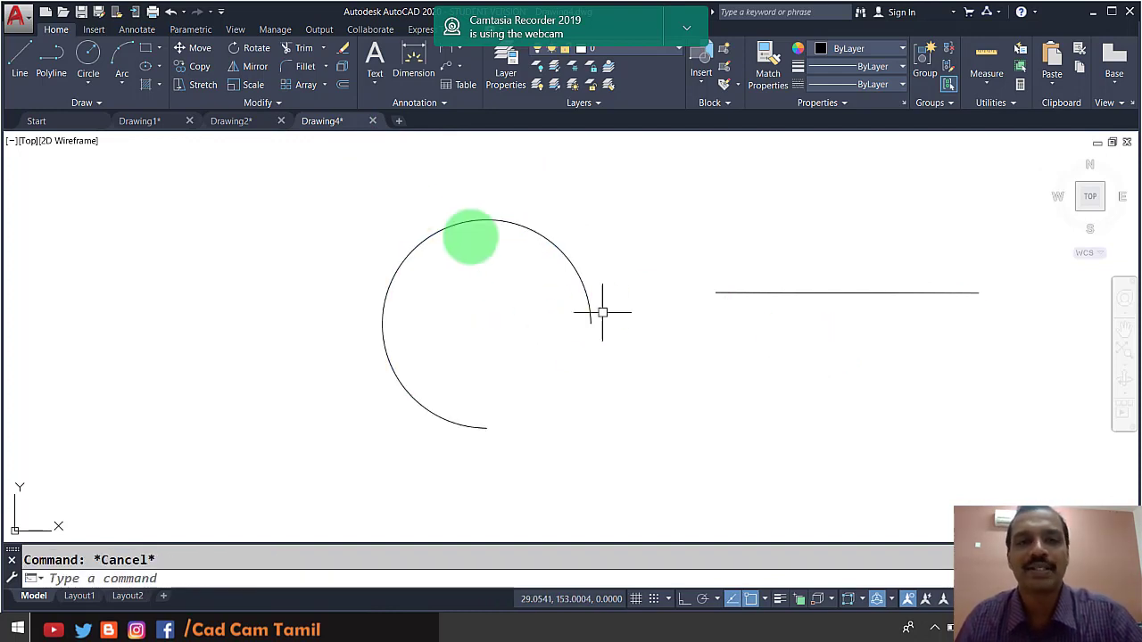
click(273, 105)
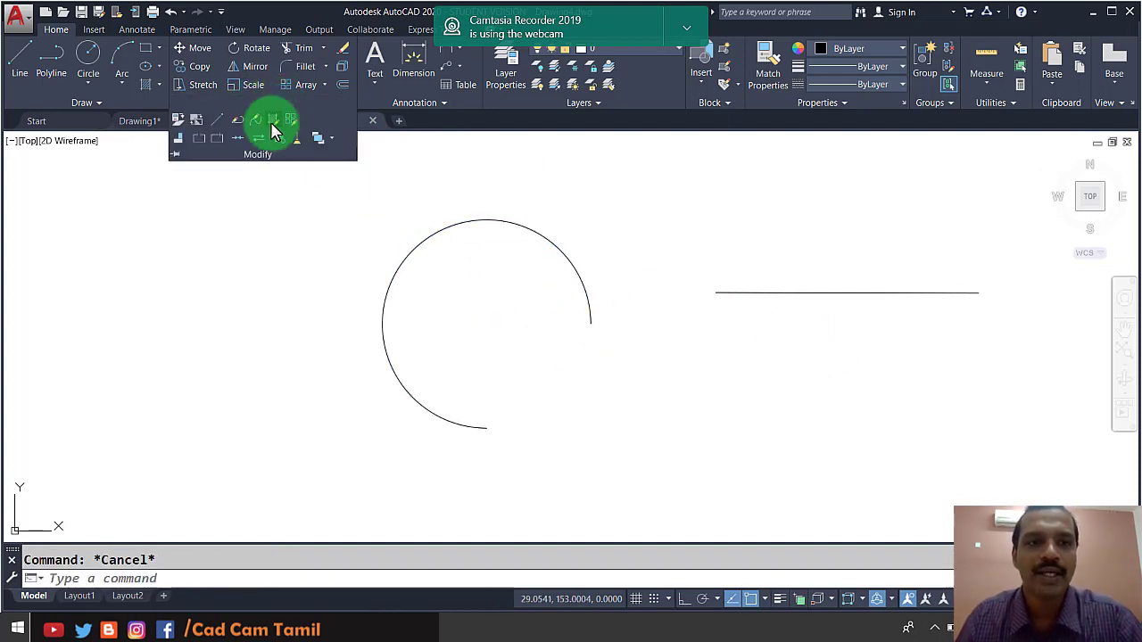
click(220, 140)
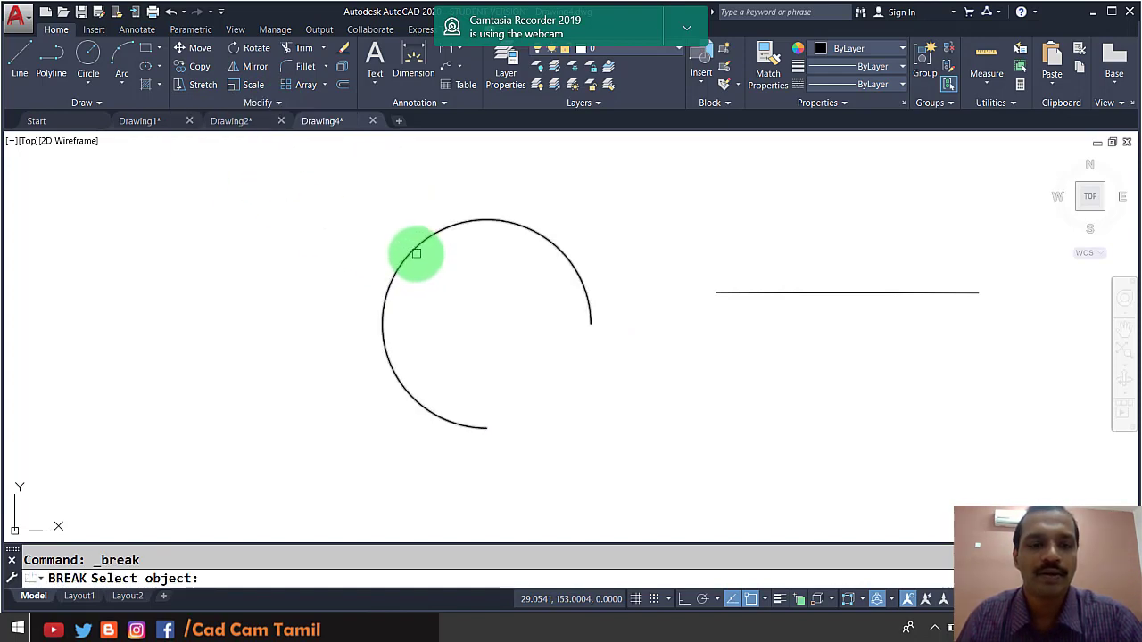
click(408, 251)
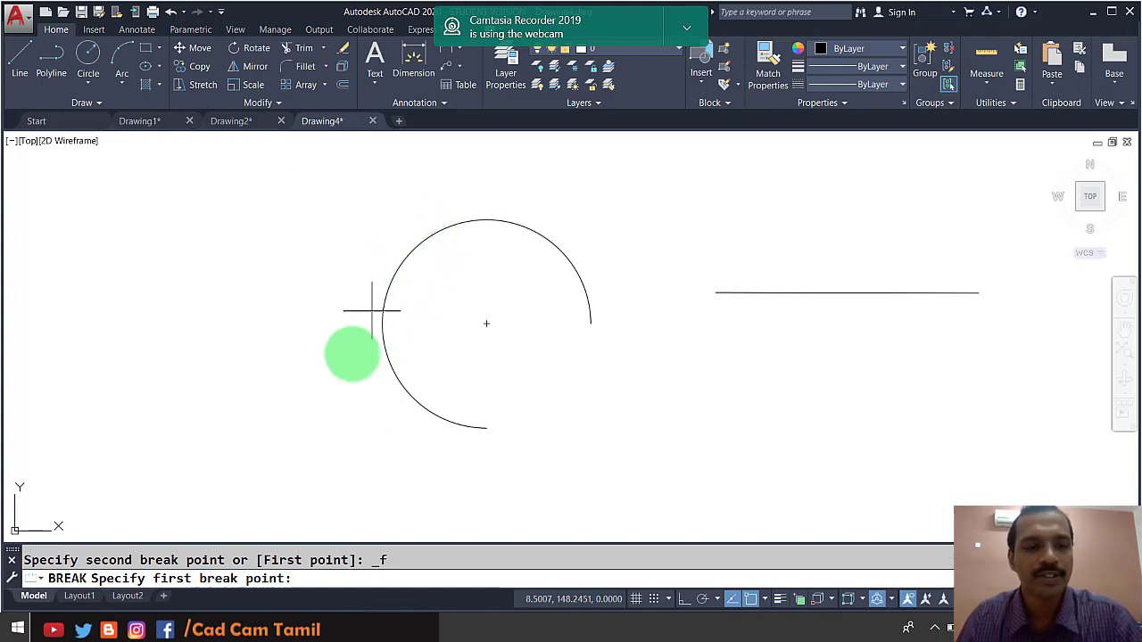
key(Escape)
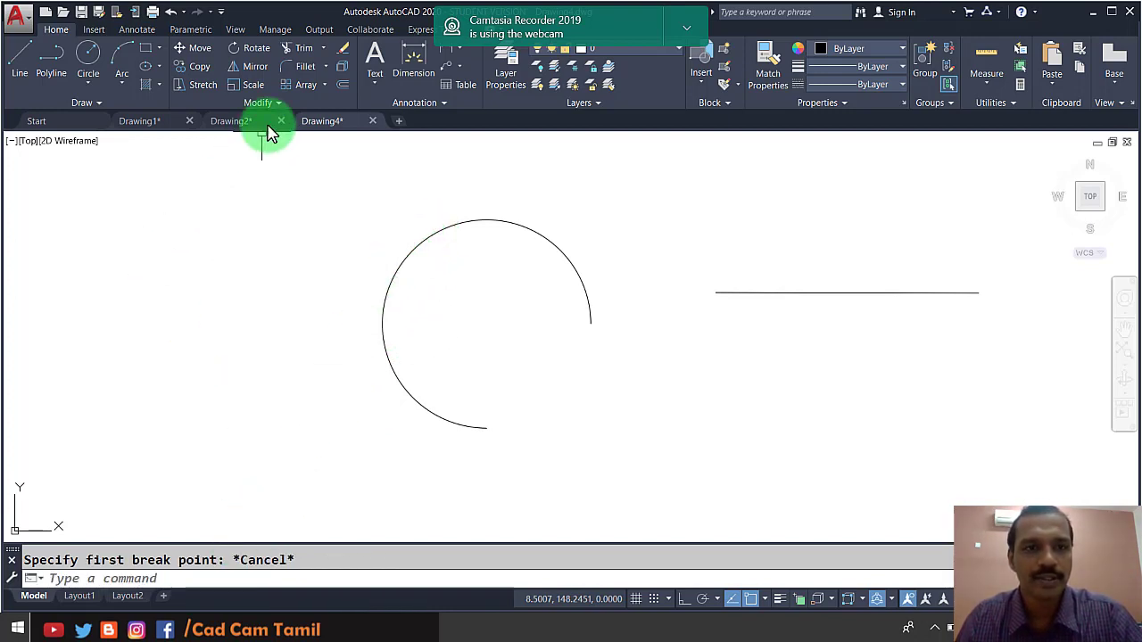
Step: Split the three-quarter arc at one point on its upper-left side with Break at Point
click(263, 102)
click(221, 141)
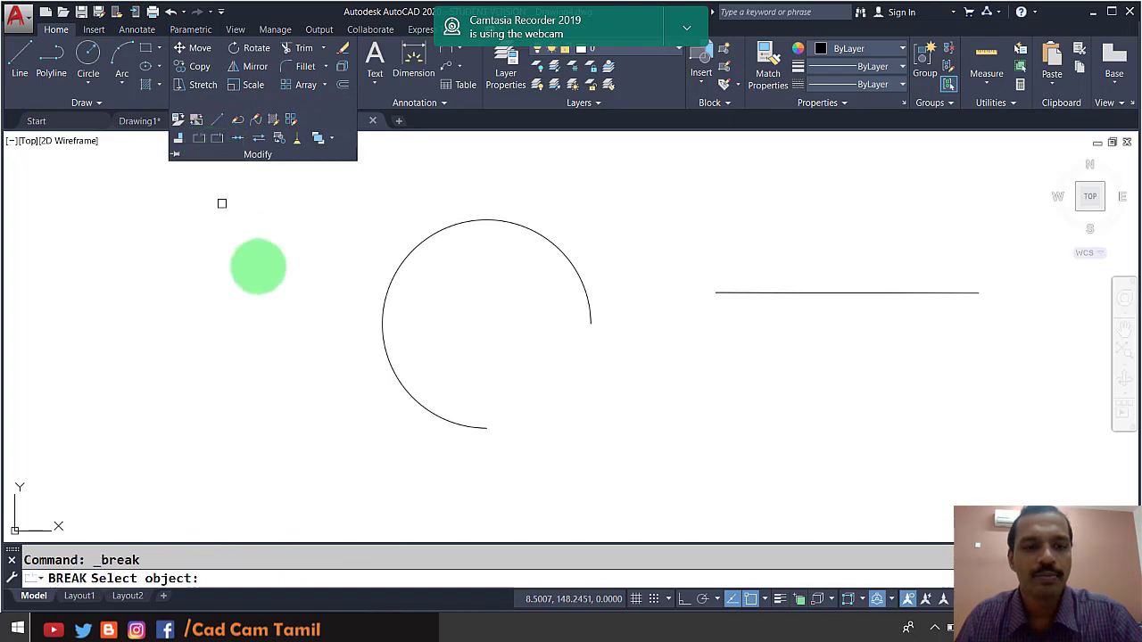
click(382, 338)
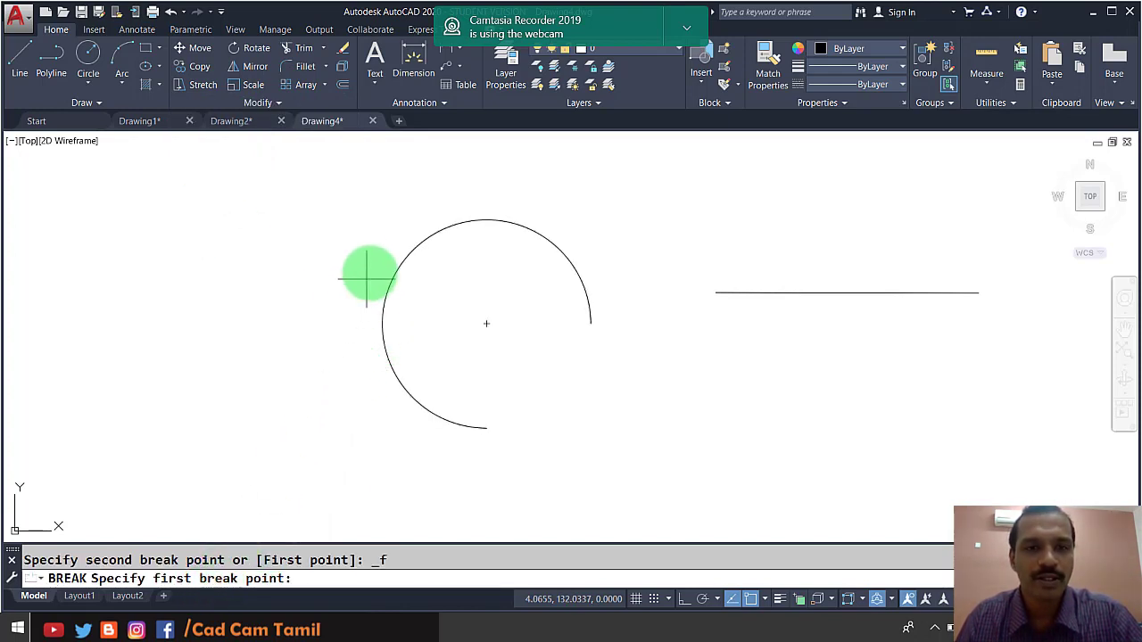
click(403, 258)
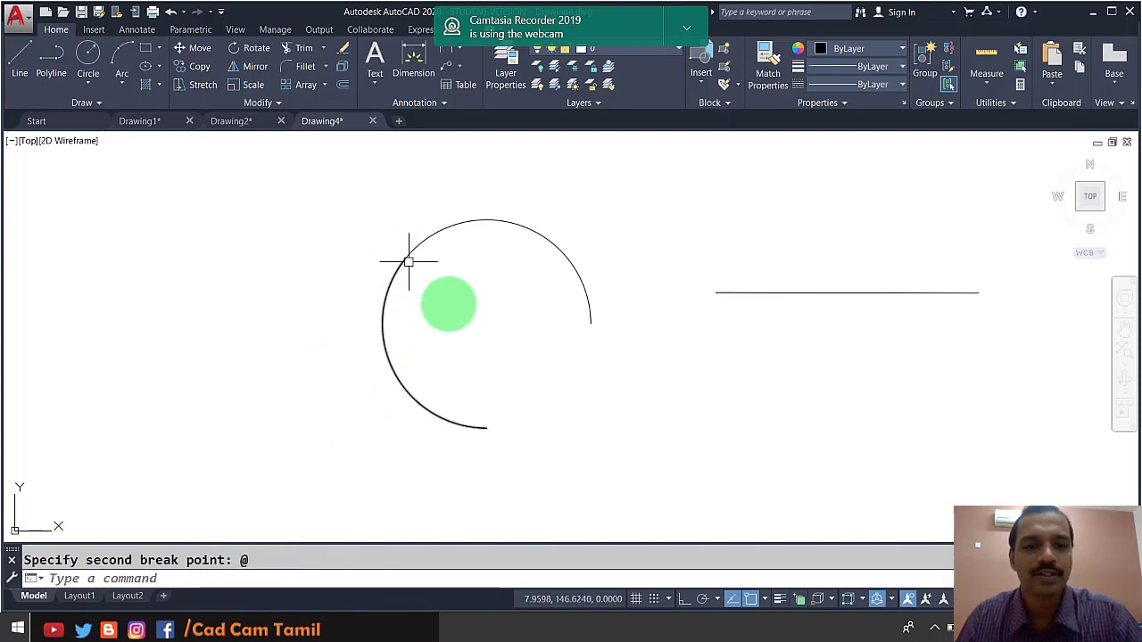
key(Return)
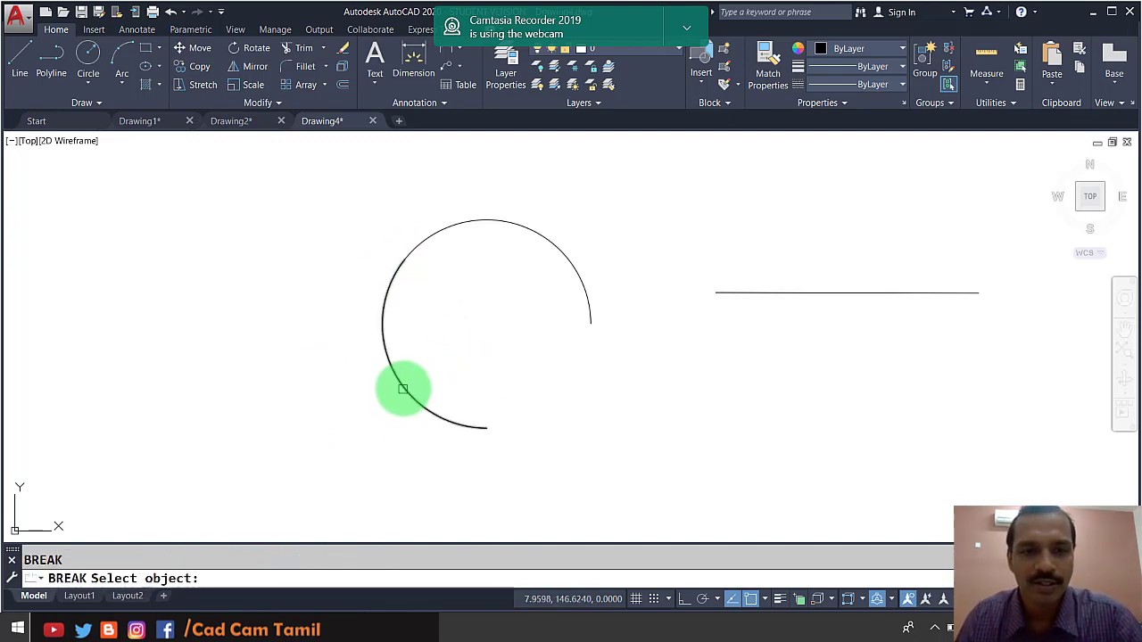
click(403, 388)
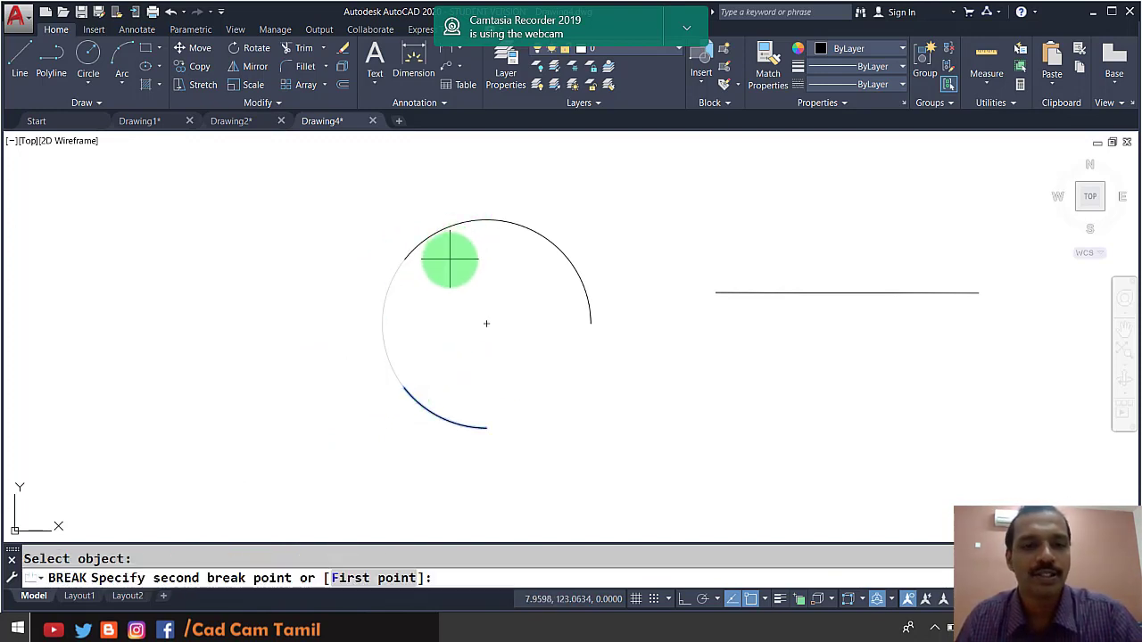
key(Escape)
Step: Move the lower-left arc piece to the left, away from the upper arc
text(m)
key(Return)
click(412, 400)
key(Return)
click(404, 416)
click(314, 419)
click(441, 231)
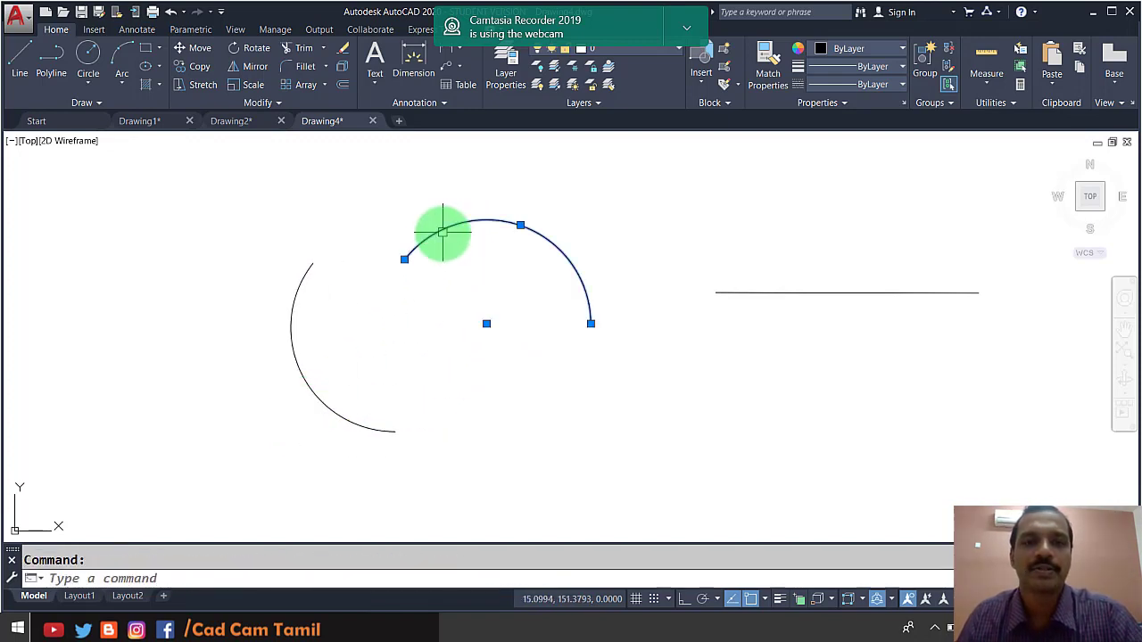
key(Escape)
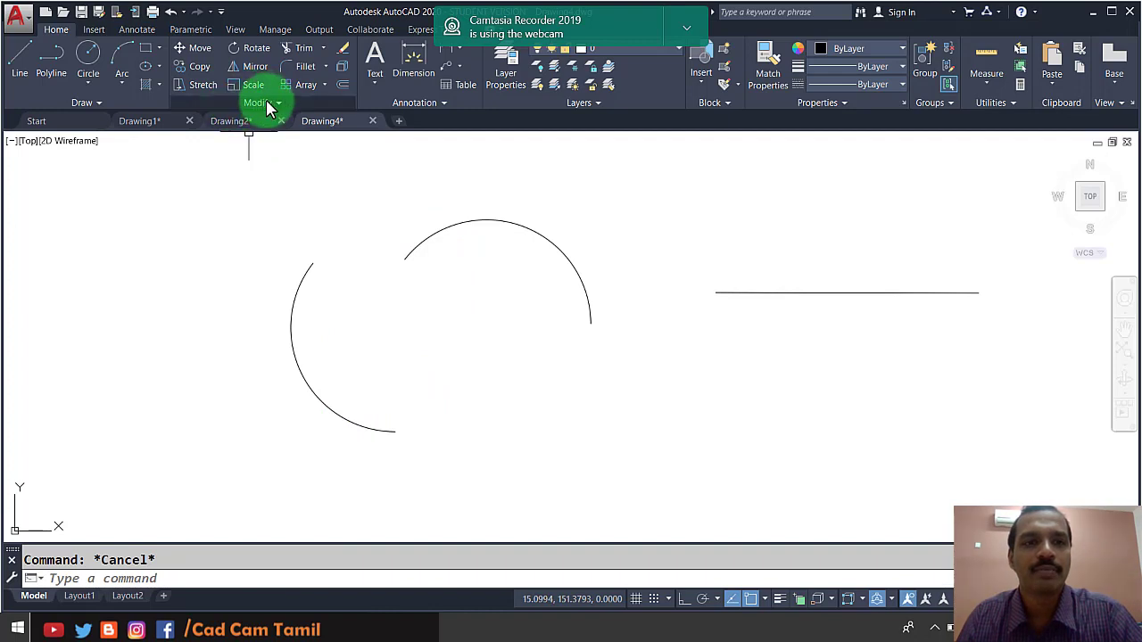
Step: Split the horizontal line at its midpoint with Break at Point
click(258, 103)
click(224, 139)
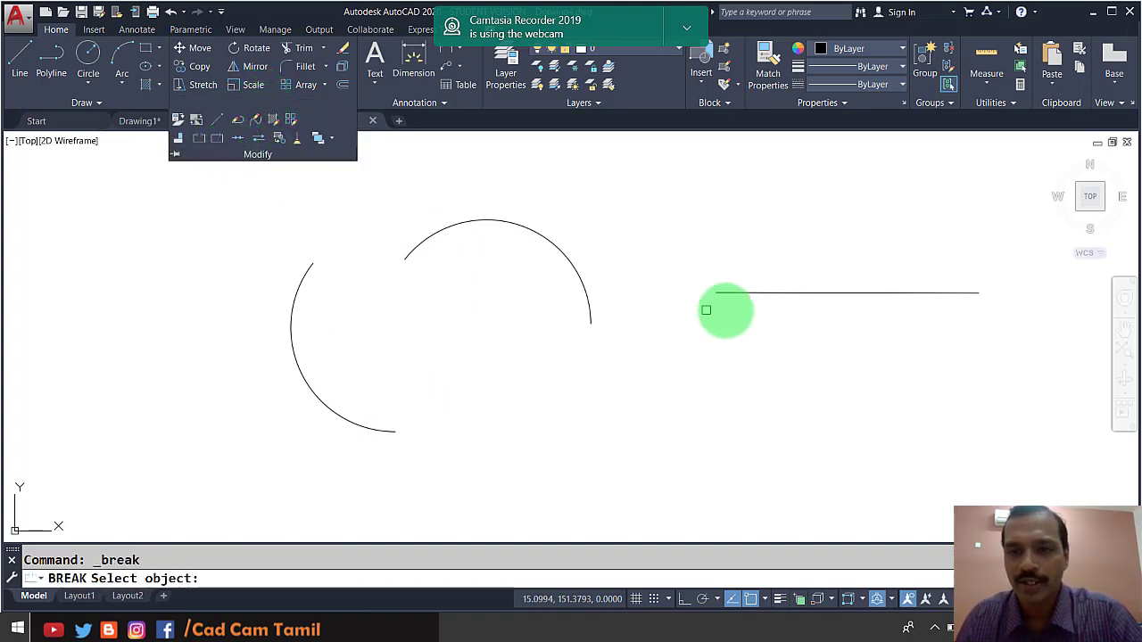
click(745, 293)
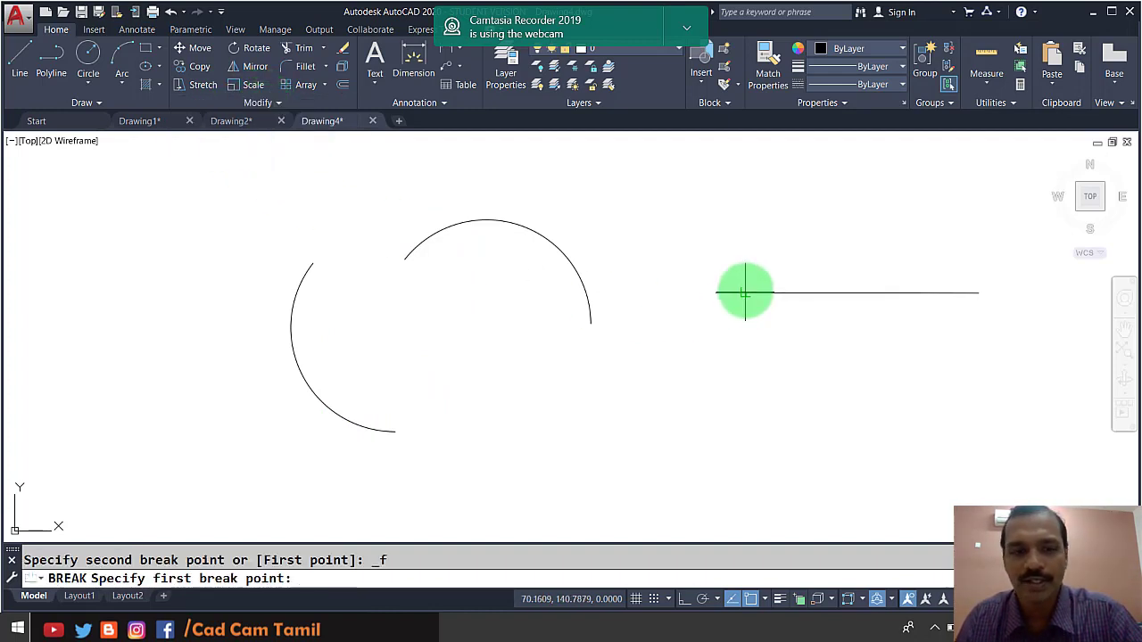
click(847, 293)
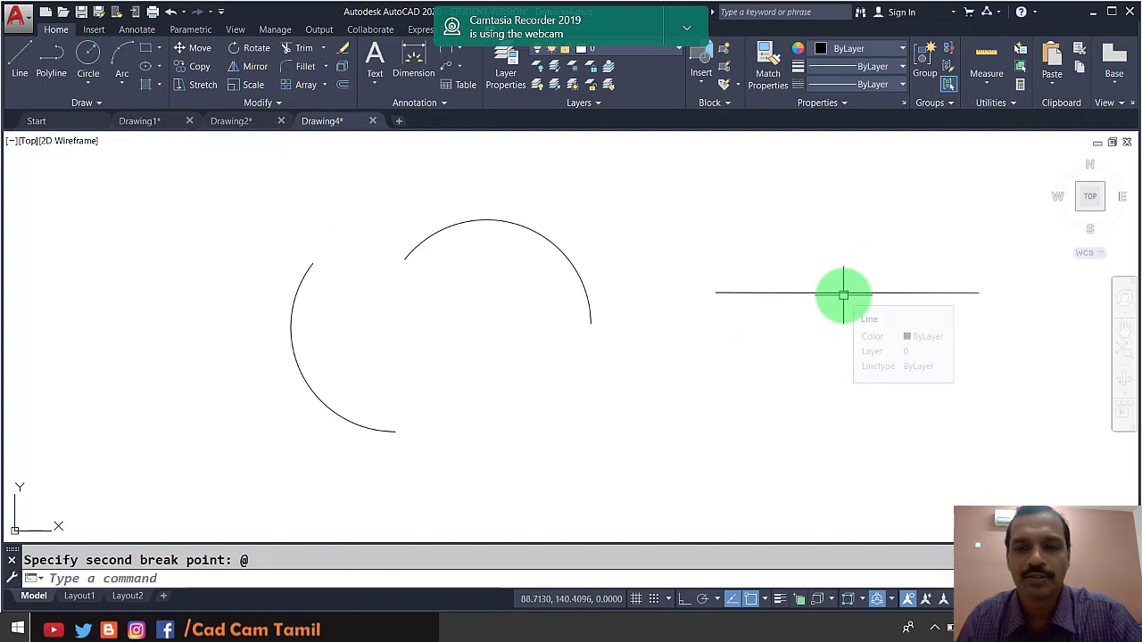
Step: Move the right half of the split horizontal line about 6.5 units upward, clear of the left half
key(Return)
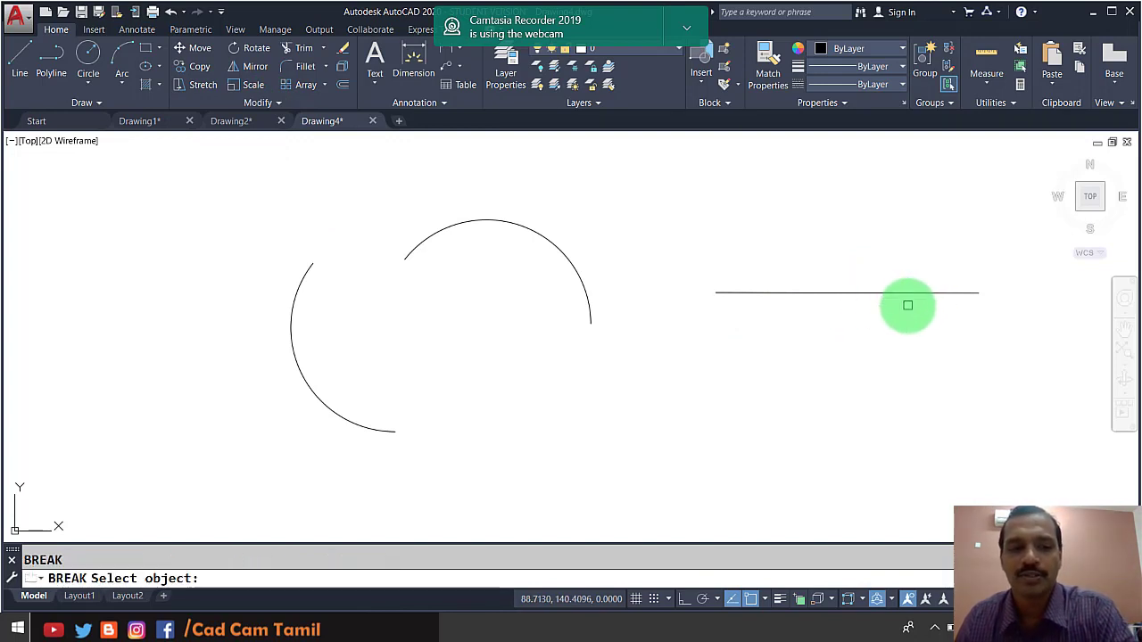
key(Escape)
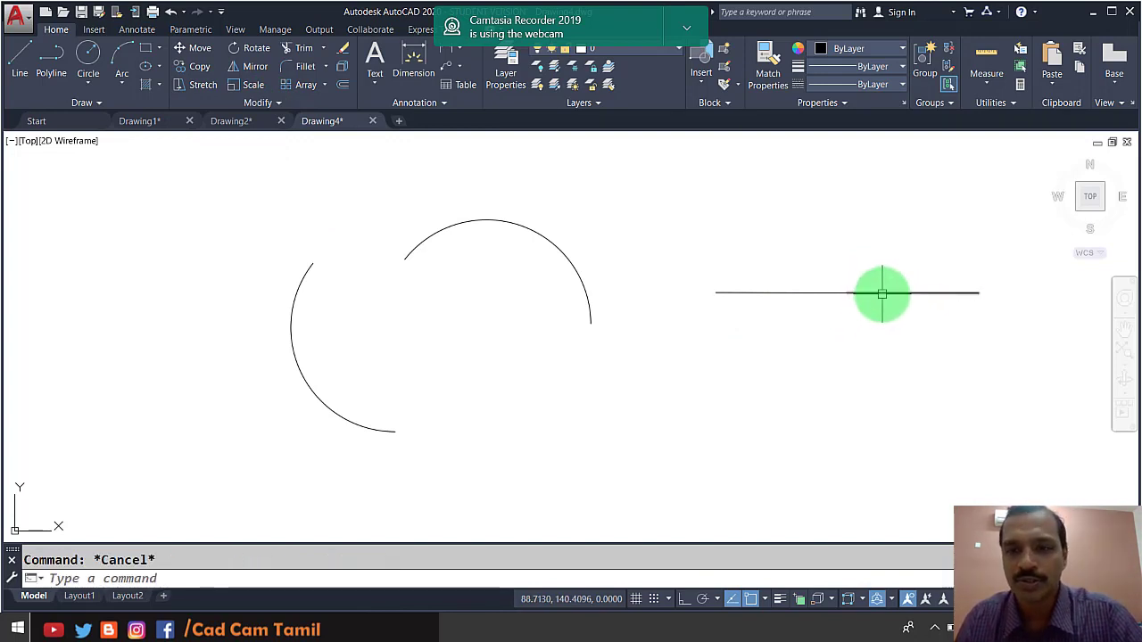
click(880, 293)
key(Return)
click(895, 302)
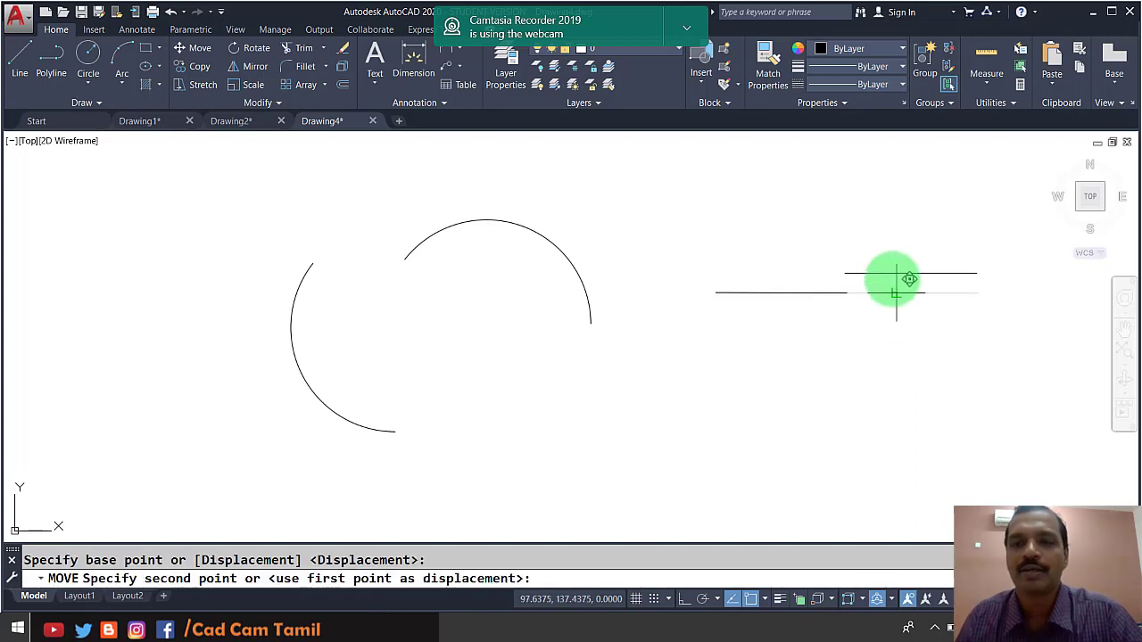
click(891, 268)
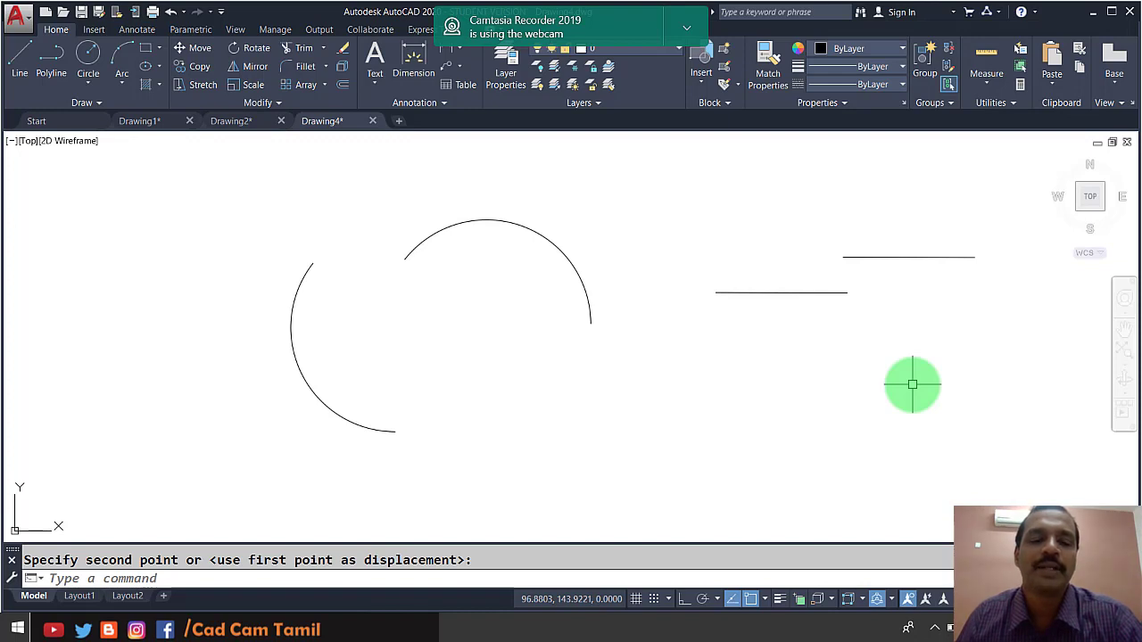
click(282, 105)
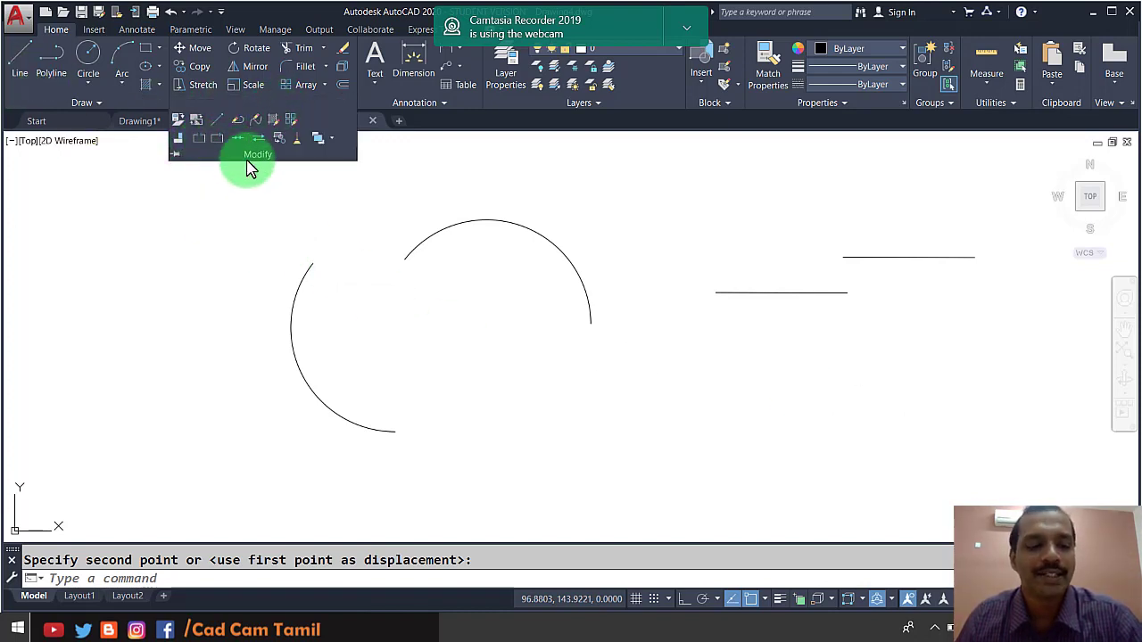
key(Escape)
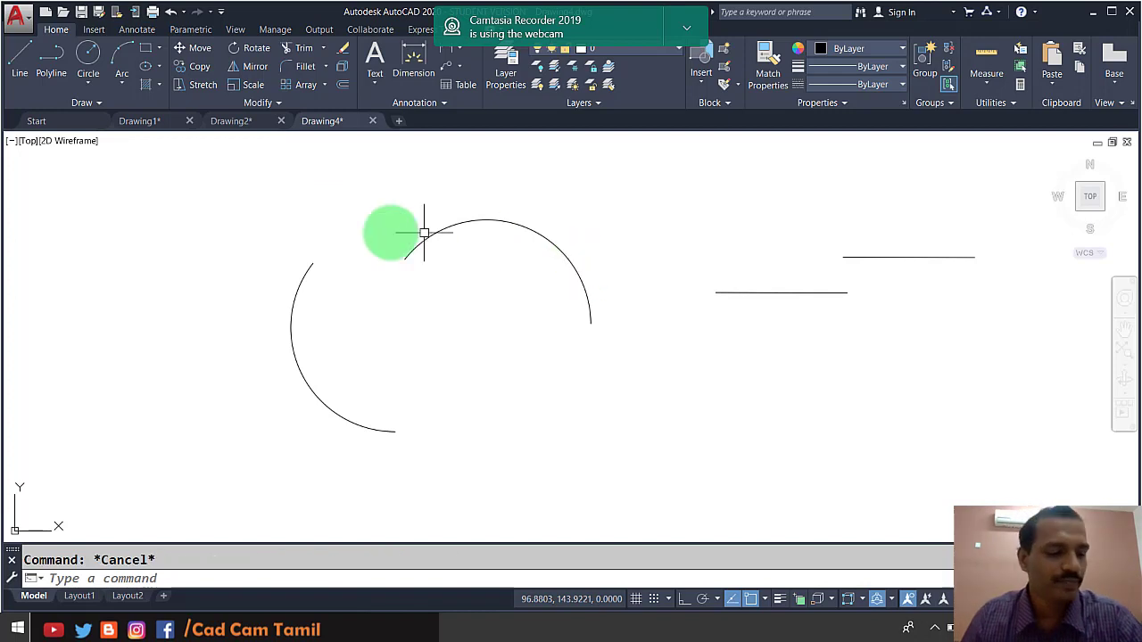
Step: Erase both arc pieces and both line pieces to clear the drawing area
click(945, 364)
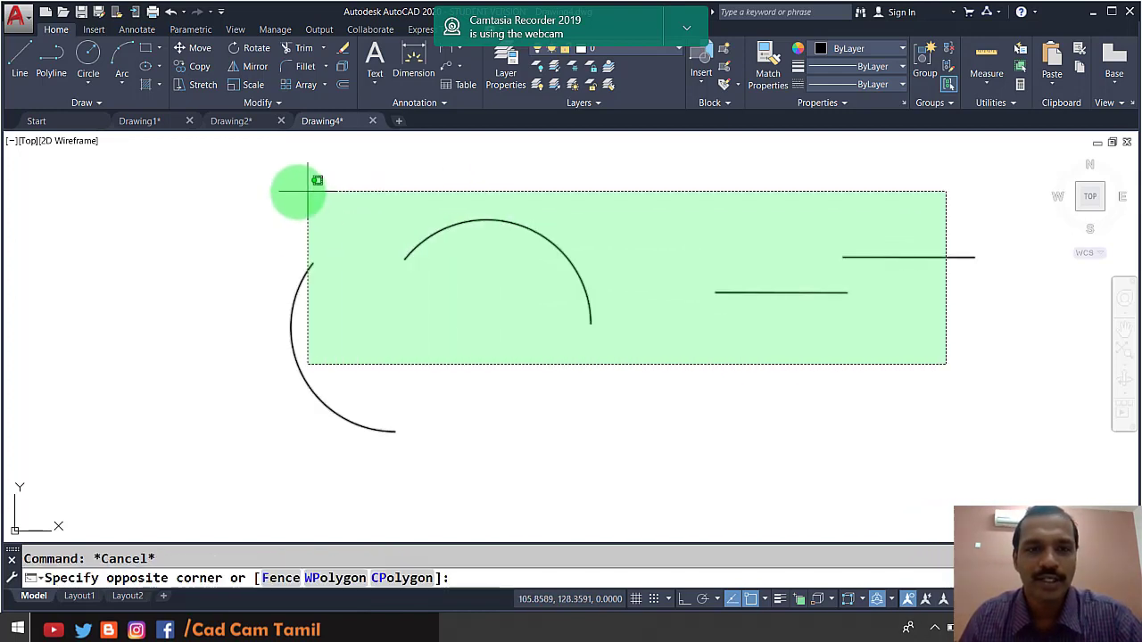
click(267, 188)
key(Delete)
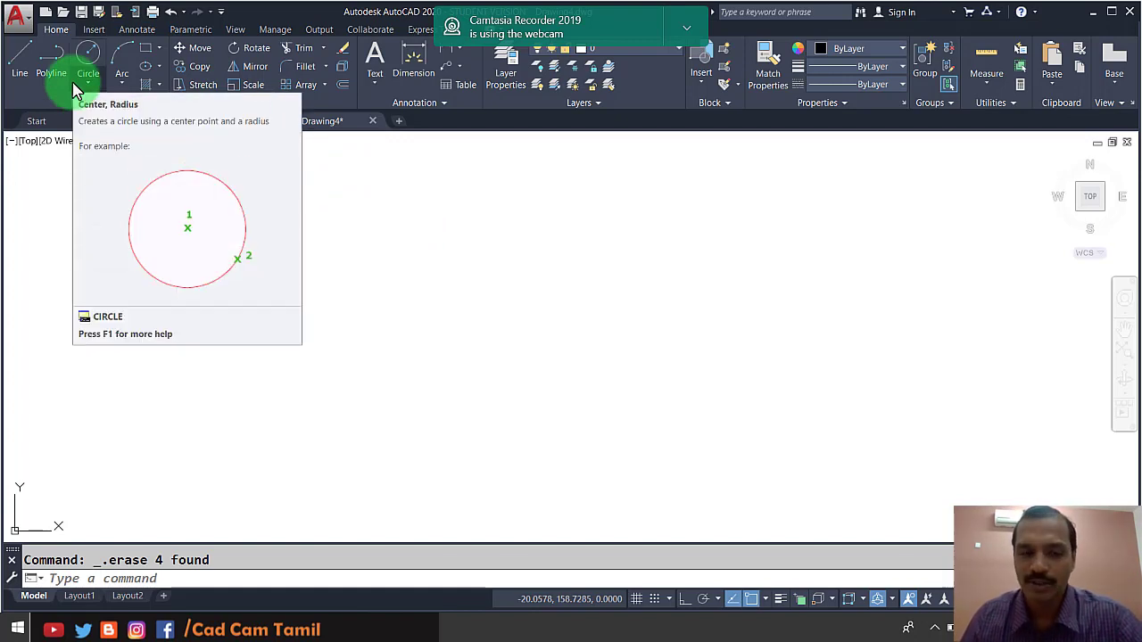
click(707, 354)
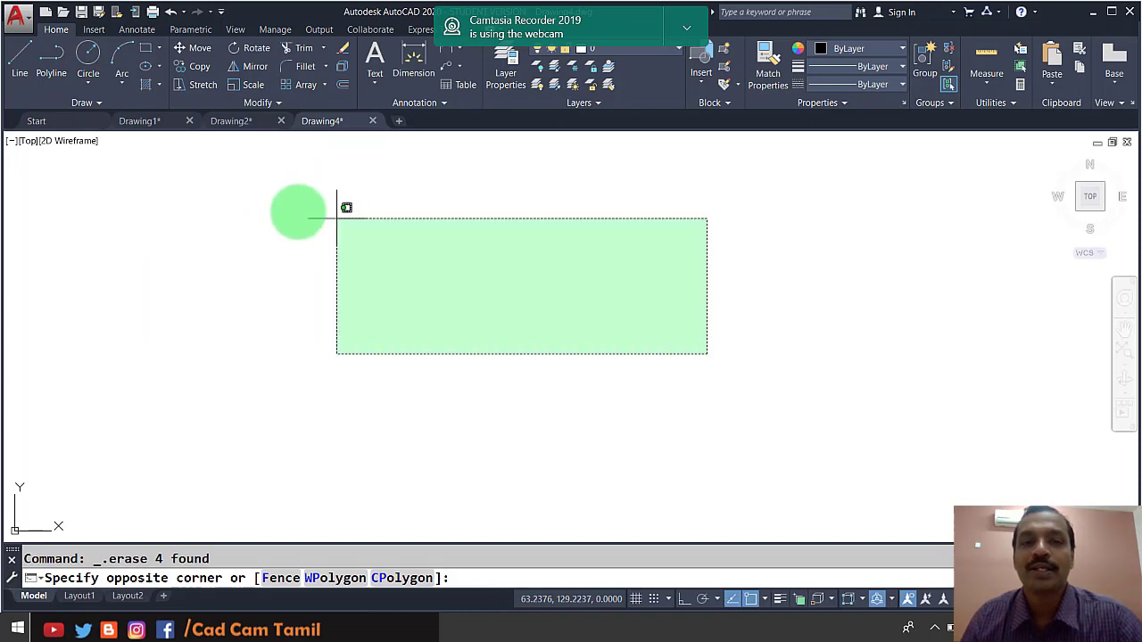